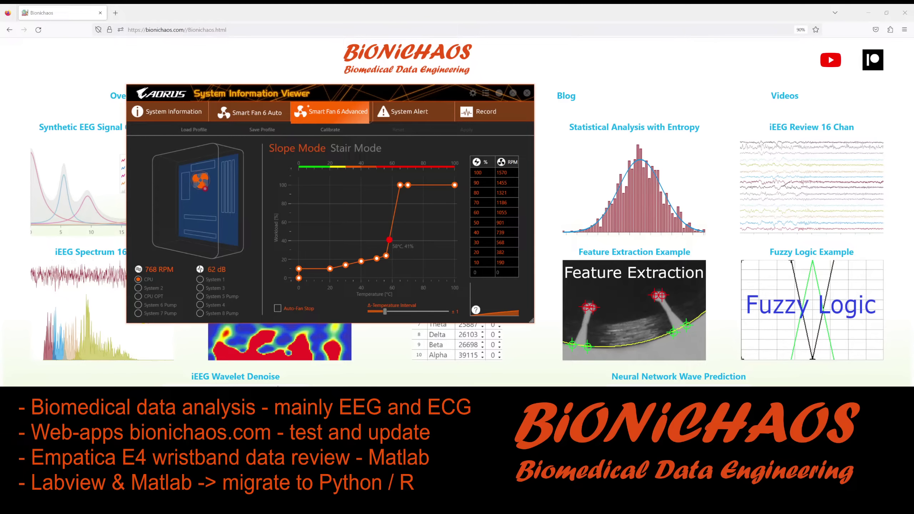
# Step: Bring the browser window with the internet speed test into view to review it, and move it back off the screen
pyautogui.moveTo(0, 135); pyautogui.dragTo(531, 98)
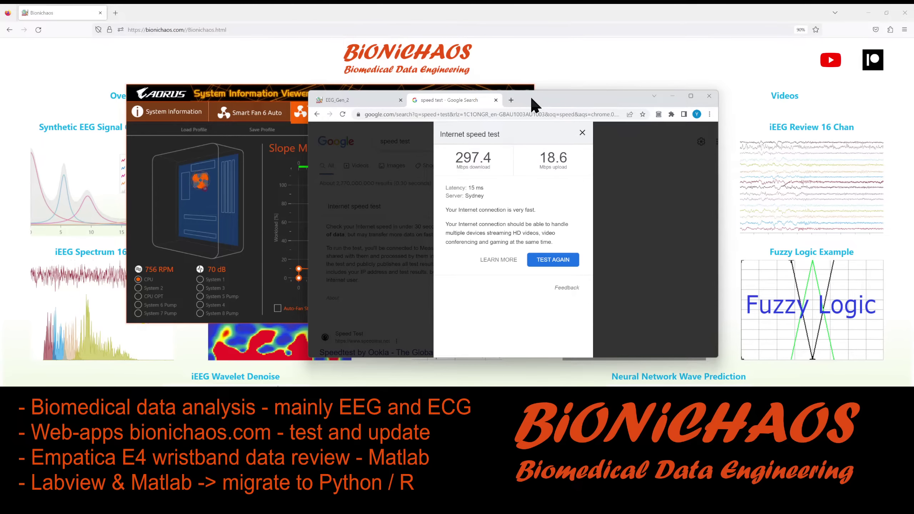
pyautogui.moveTo(529, 96); pyautogui.dragTo(529, 96)
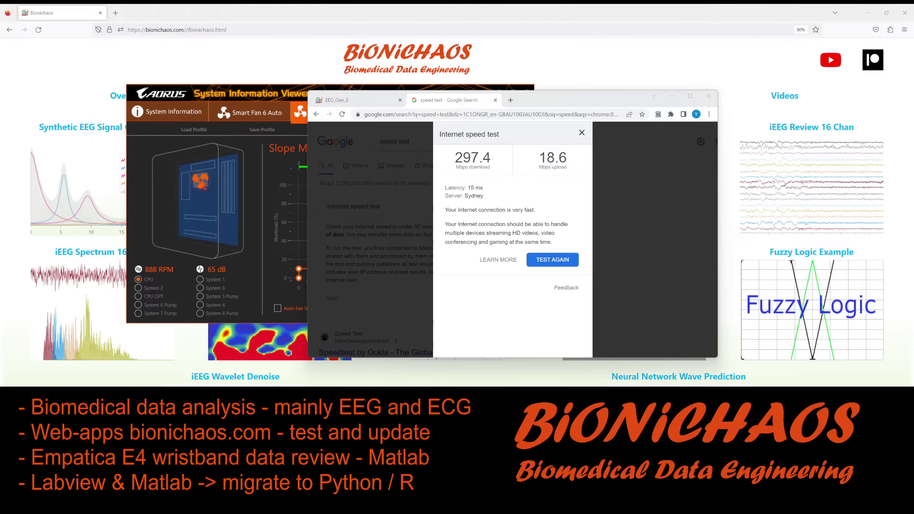
pyautogui.moveTo(546, 100); pyautogui.dragTo(0, 133)
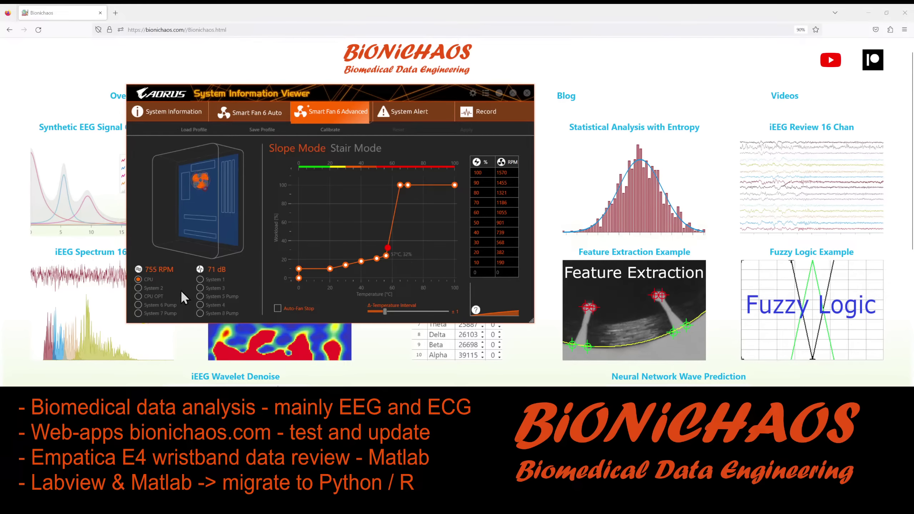
# Step: Shift the CPU OPT fan curve's steep upper point to about 78 °C at 96% workload and apply the curve
pyautogui.click(139, 288)
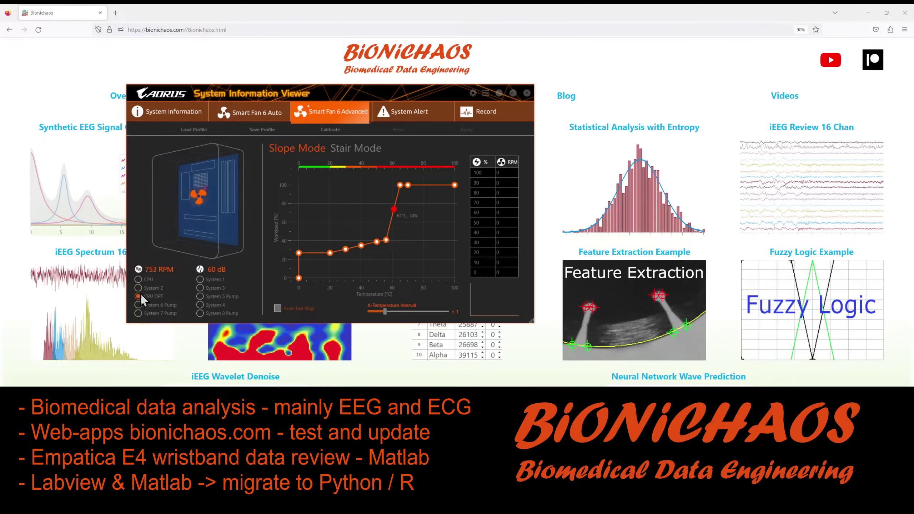
pyautogui.click(139, 296)
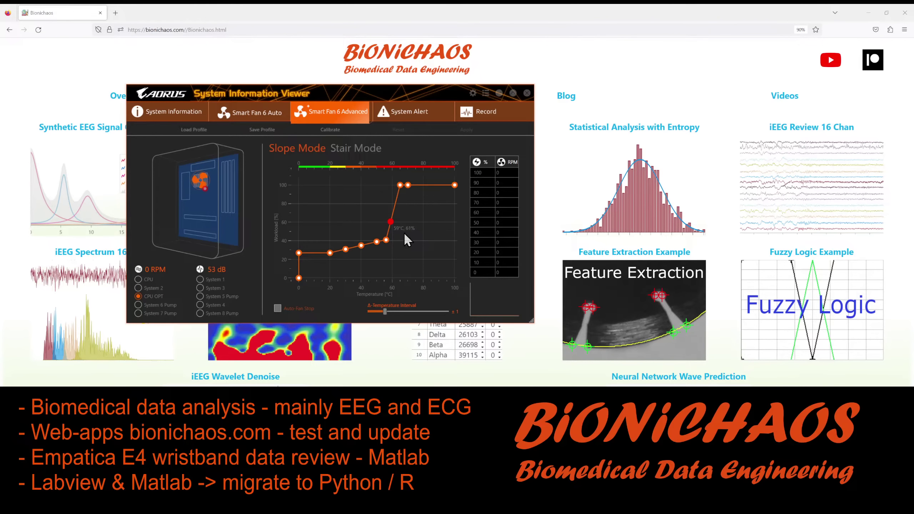
pyautogui.moveTo(409, 188)
pyautogui.moveTo(408, 185)
pyautogui.mouseDown()
pyautogui.moveTo(434, 188)
pyautogui.moveTo(420, 189)
pyautogui.mouseUp()
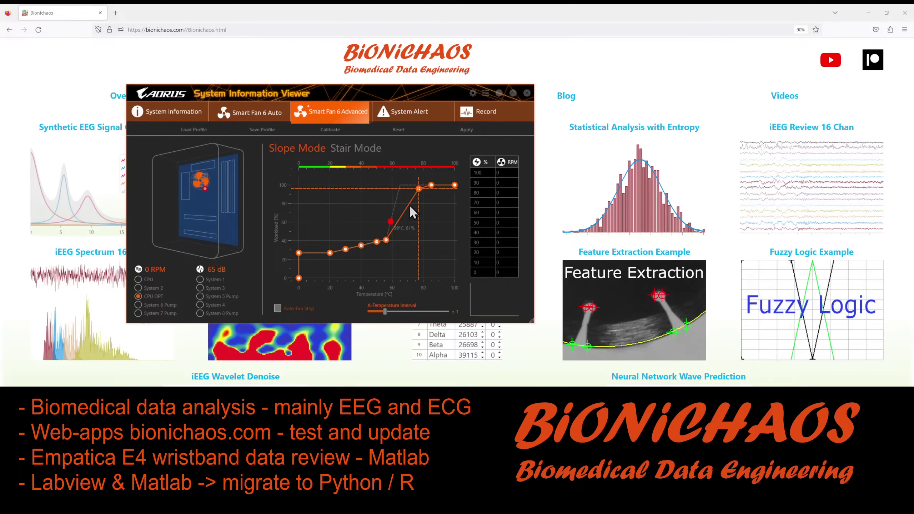
pyautogui.click(465, 128)
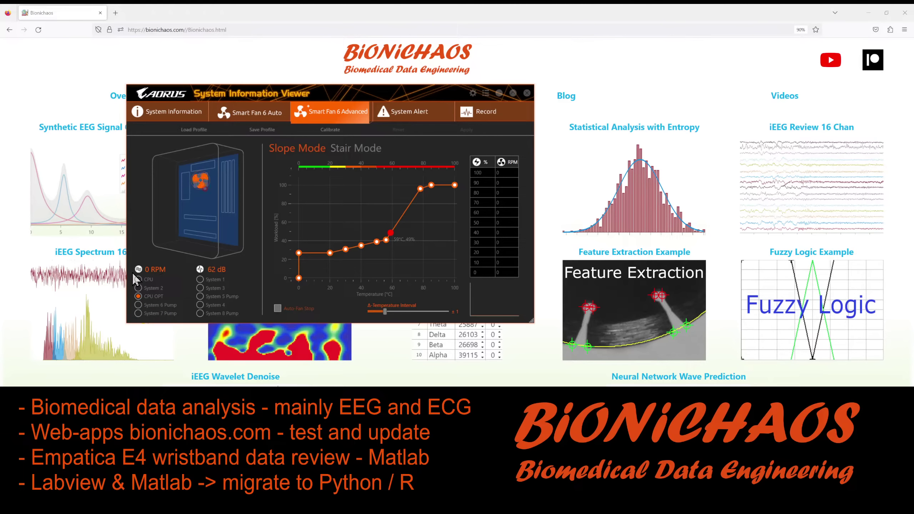
# Step: Shift the CPU fan curve's first full-workload point to 81 °C at 100%, apply it, and move the fan window off the screen
pyautogui.click(138, 279)
pyautogui.moveTo(408, 185)
pyautogui.mouseDown()
pyautogui.moveTo(450, 191)
pyautogui.moveTo(403, 186)
pyautogui.moveTo(425, 182)
pyautogui.mouseUp()
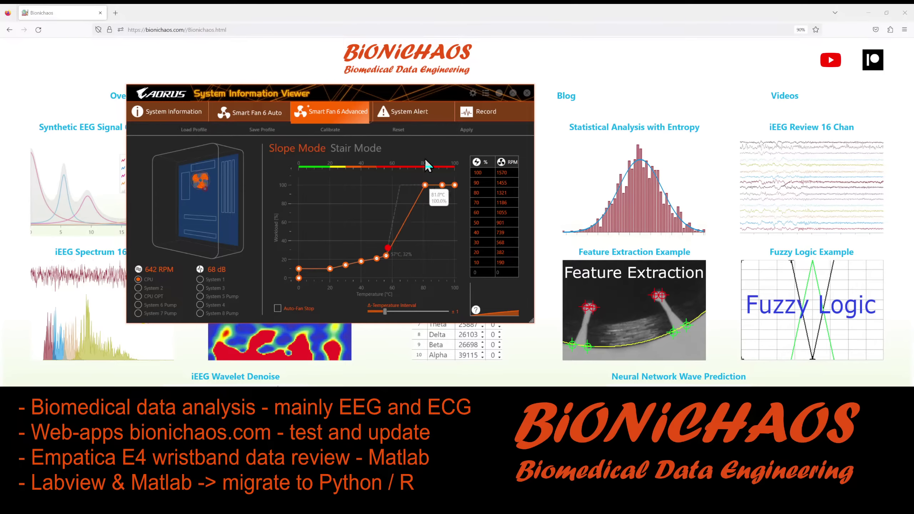
pyautogui.click(467, 129)
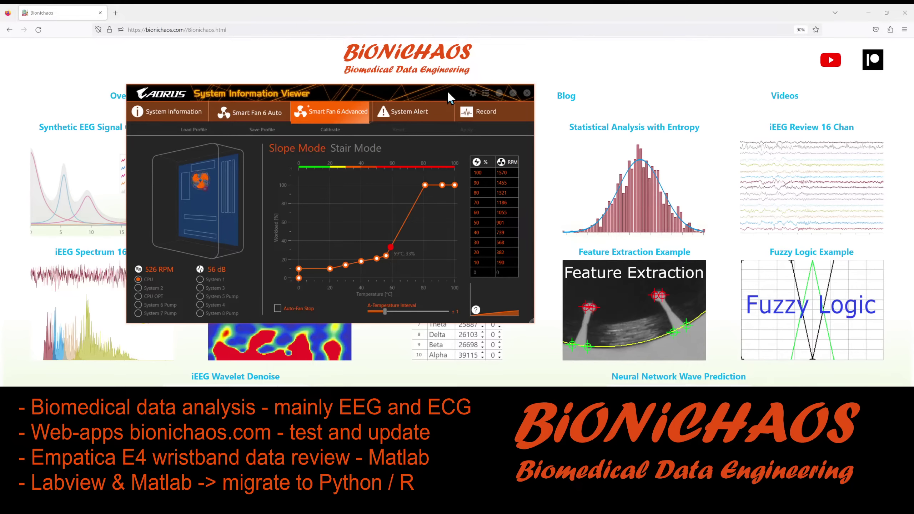
pyautogui.moveTo(447, 90); pyautogui.dragTo(1, 152)
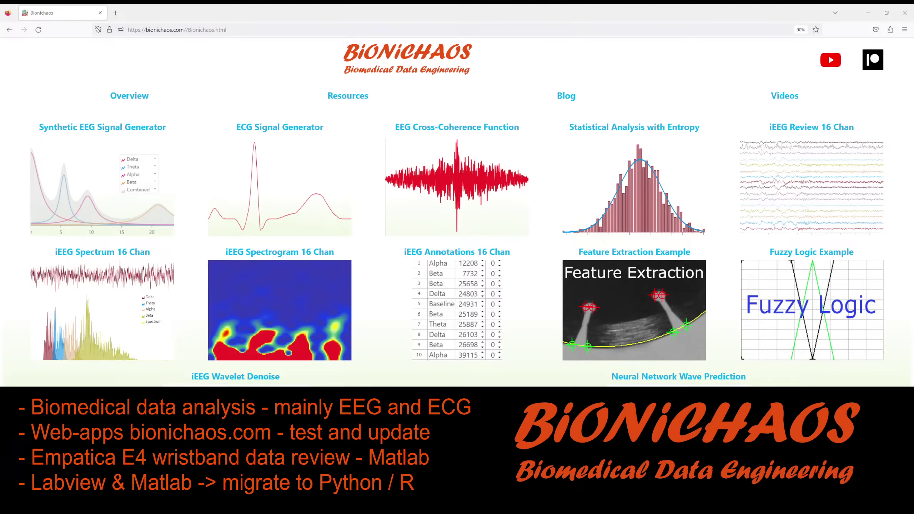
# Step: Open the Synthetic EEG Signal Generator and raise the delta power to about four fifths of its range
pyautogui.click(88, 210)
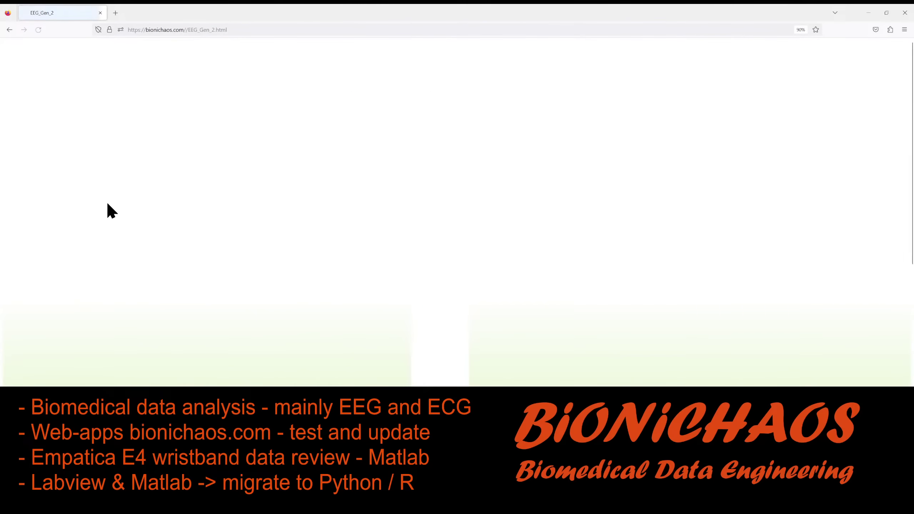
pyautogui.scroll(-4, 111, 200)
pyautogui.scroll(2, 111, 200)
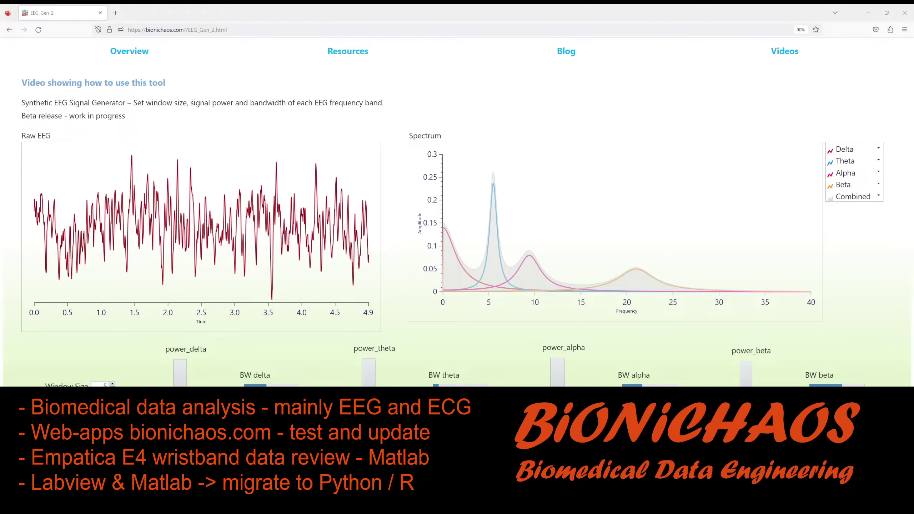
pyautogui.scroll(-2, 173, 296)
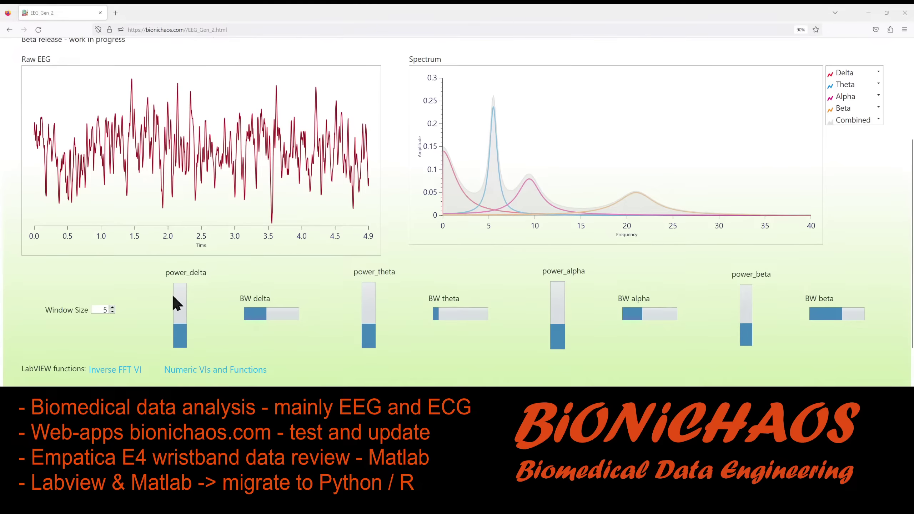
pyautogui.moveTo(190, 285)
pyautogui.mouseDown()
pyautogui.moveTo(180, 309)
pyautogui.moveTo(180, 296)
pyautogui.mouseUp()
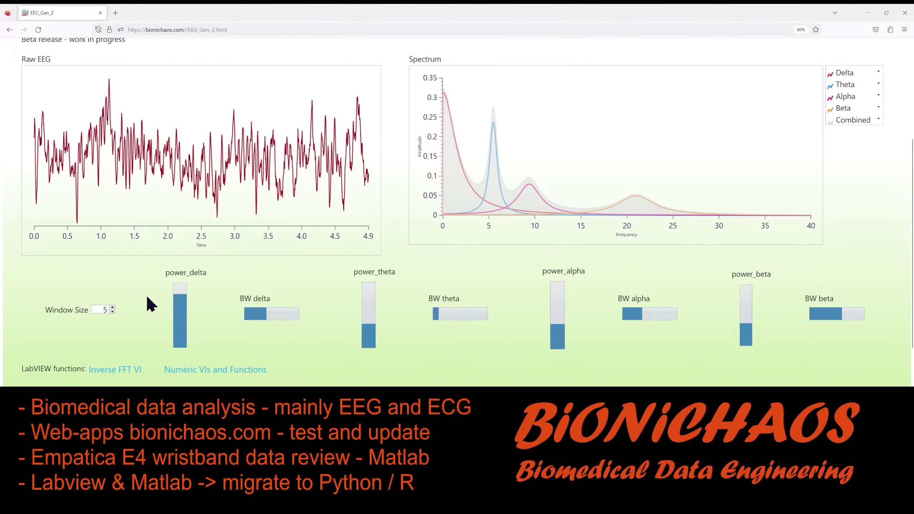
# Step: Return to the Bionichaos home page and open the ECG Signal Generator, showing its plot and controls
pyautogui.scroll(2, 148, 298)
pyautogui.scroll(1, 147, 298)
pyautogui.scroll(-2, 147, 297)
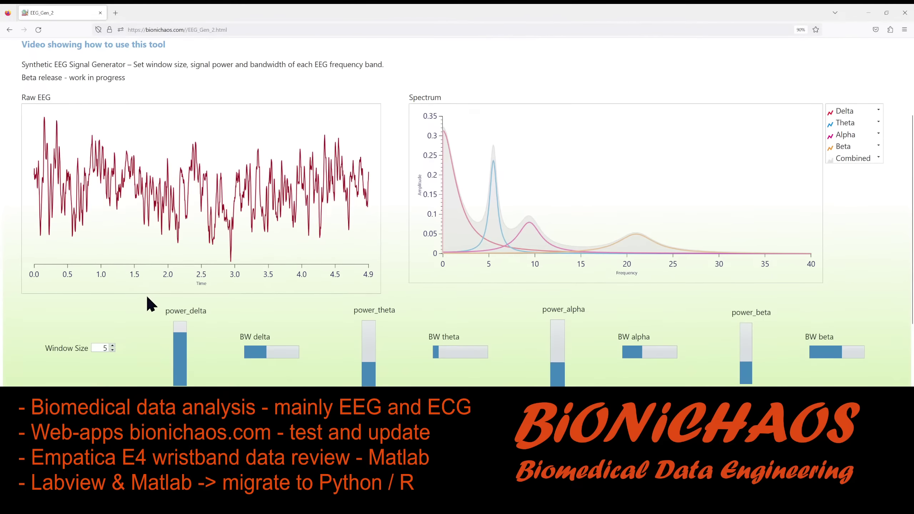
pyautogui.scroll(3, 147, 298)
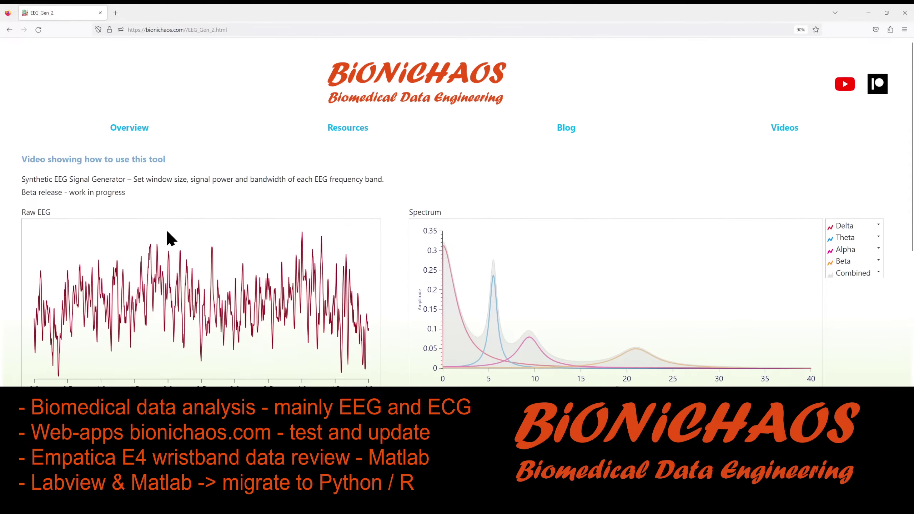
pyautogui.click(359, 90)
pyautogui.click(276, 195)
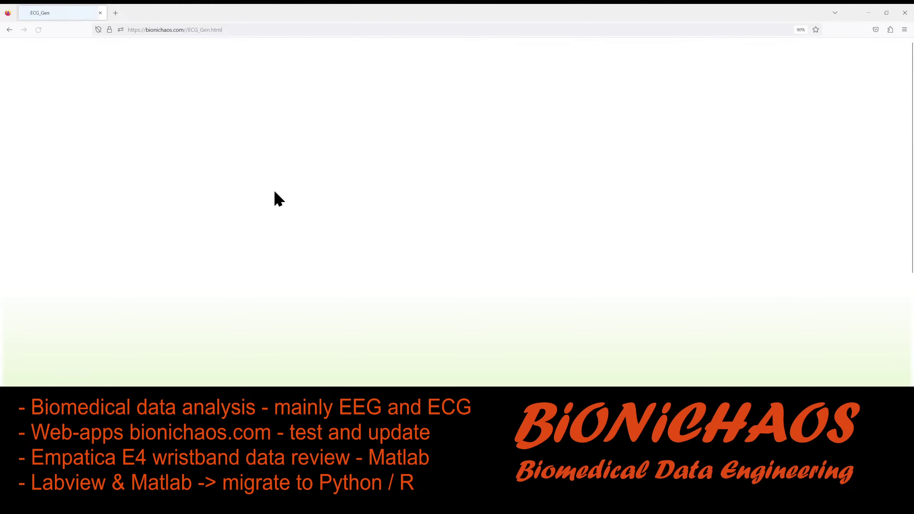
pyautogui.scroll(-2, 265, 186)
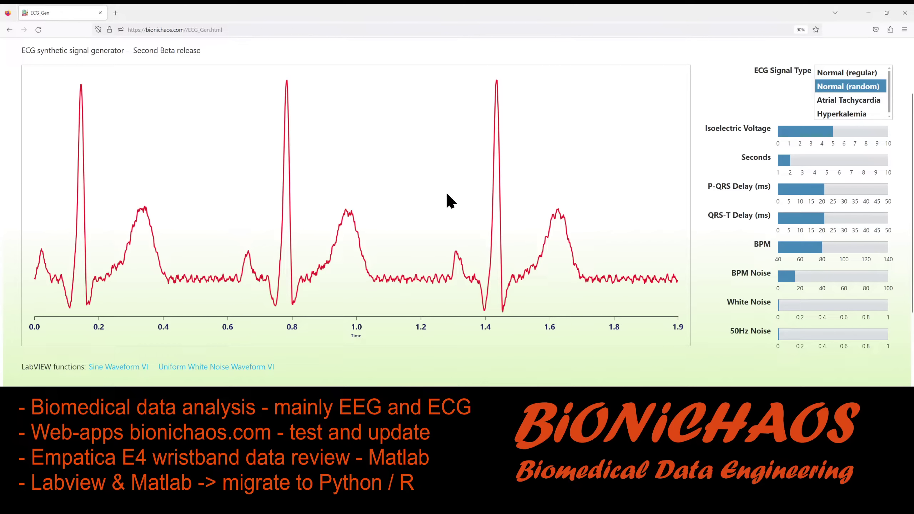
# Step: Set the ECG duration to about 7 seconds and try several BPM noise levels, ending at about 22
pyautogui.moveTo(351, 247)
pyautogui.click(810, 159)
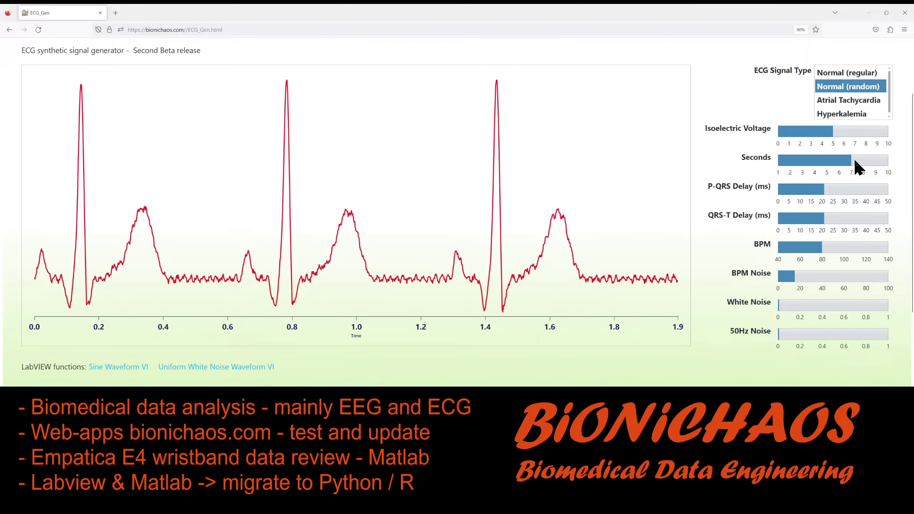
pyautogui.moveTo(847, 157); pyautogui.dragTo(873, 160)
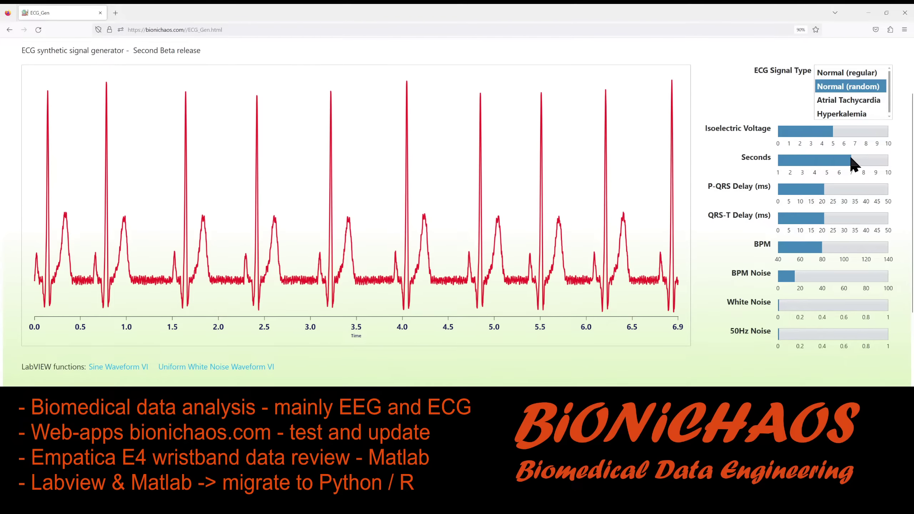
pyautogui.click(857, 278)
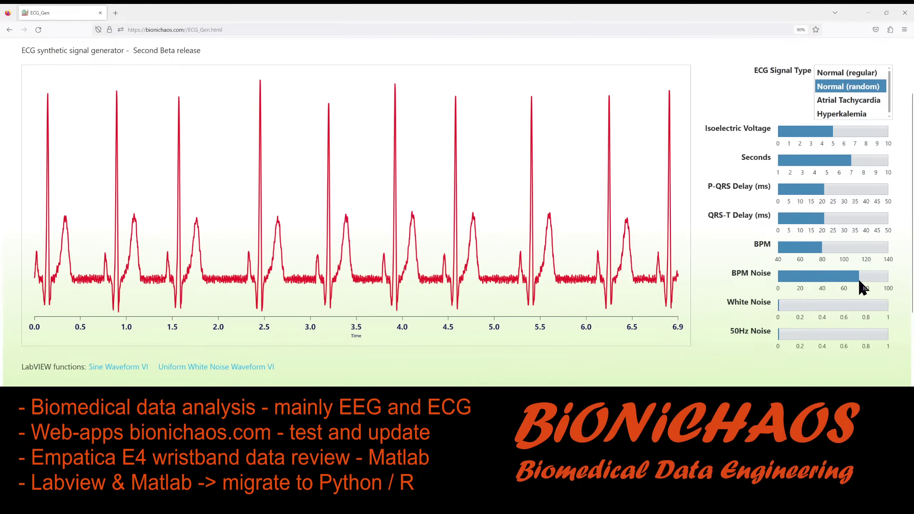
pyautogui.moveTo(860, 282); pyautogui.dragTo(839, 275)
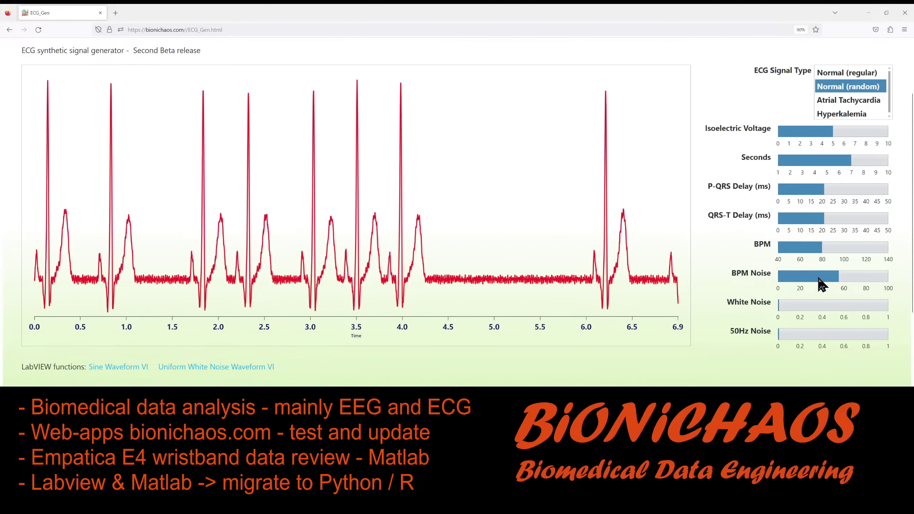
pyautogui.moveTo(817, 275); pyautogui.dragTo(801, 274)
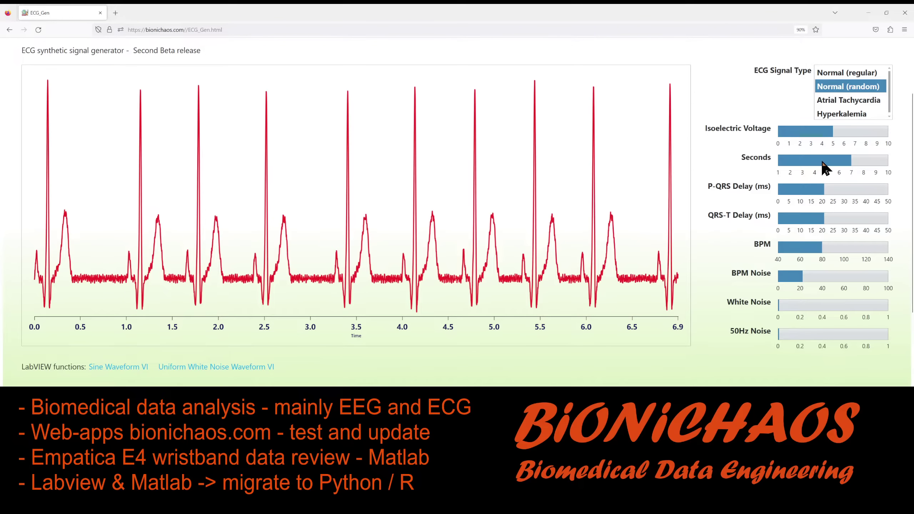
# Step: Set the ECG generator to about 9 seconds, BPM noise of about 61 and white noise of about 0.02
pyautogui.moveTo(822, 163); pyautogui.dragTo(875, 163)
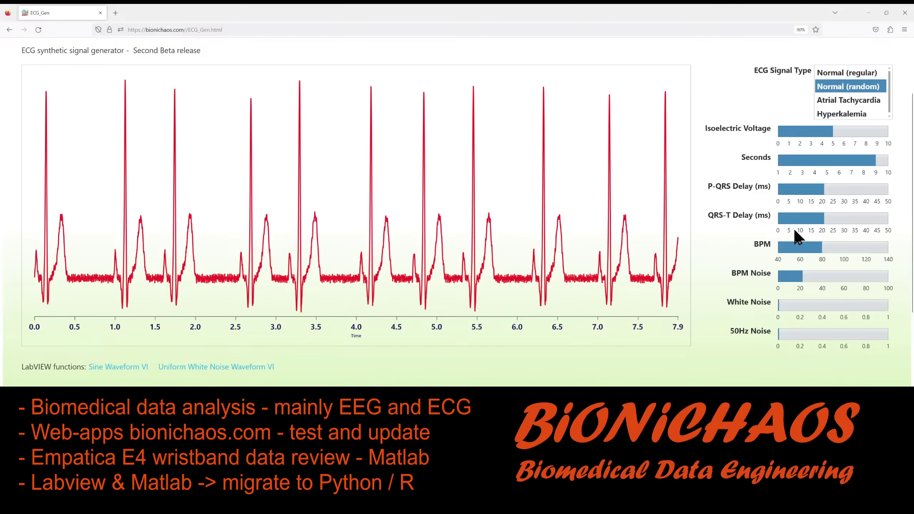
pyautogui.moveTo(803, 277); pyautogui.dragTo(836, 276)
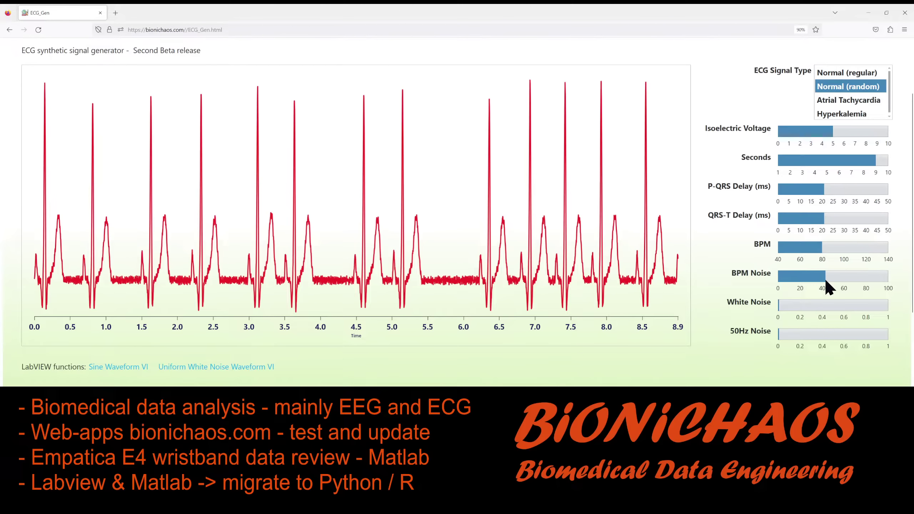
pyautogui.moveTo(826, 281); pyautogui.dragTo(846, 282)
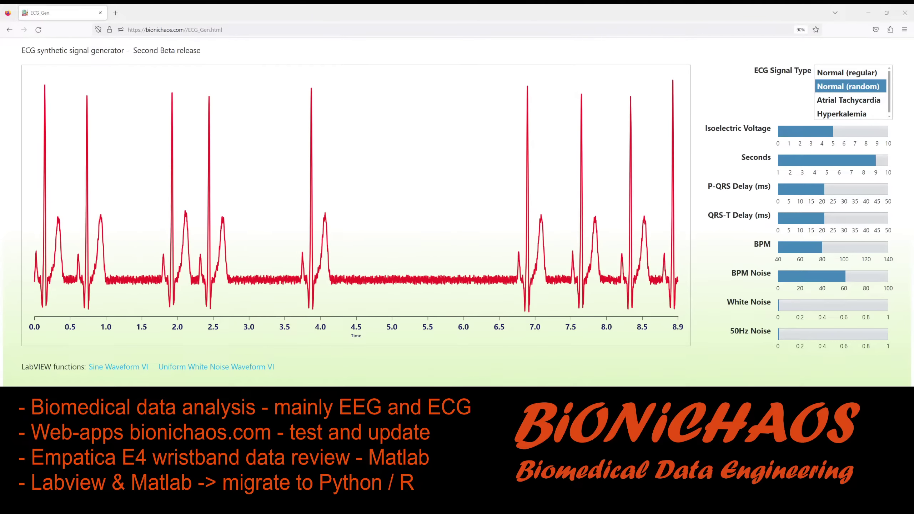
pyautogui.moveTo(68, 283)
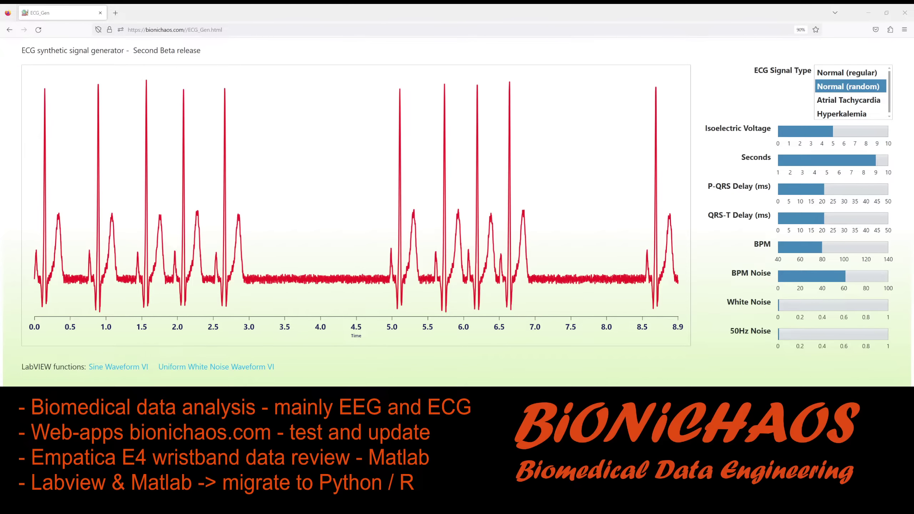
pyautogui.click(780, 306)
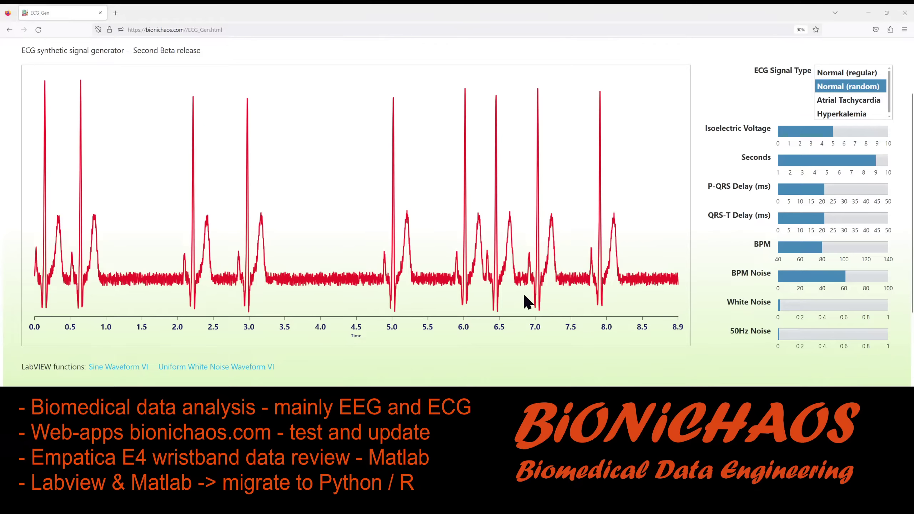
# Step: Return to the Bionichaos home page and open the EEG Cross-Coherence Function
pyautogui.scroll(2, 524, 295)
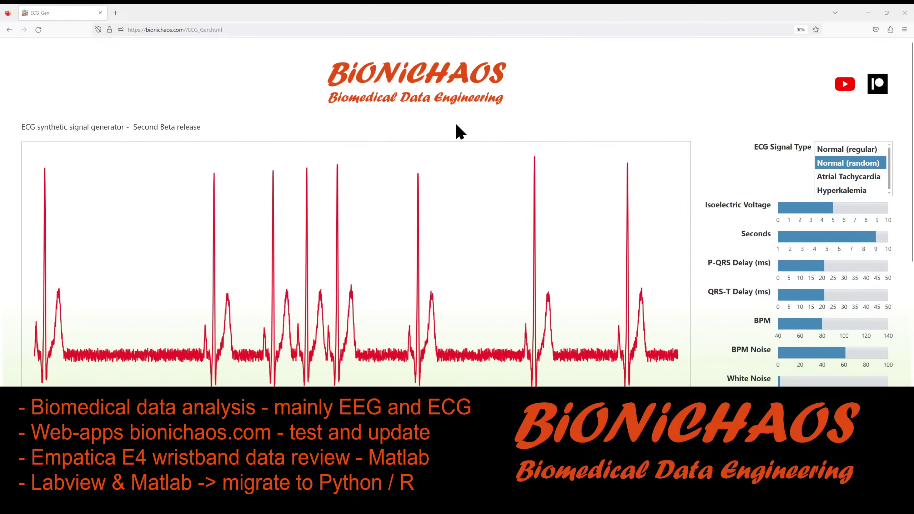
pyautogui.click(427, 77)
pyautogui.click(431, 200)
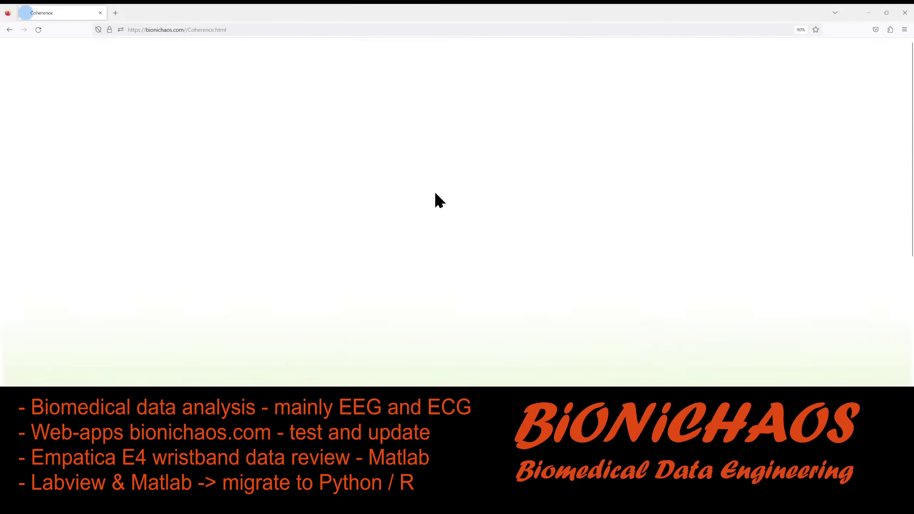
pyautogui.scroll(-1, 304, 254)
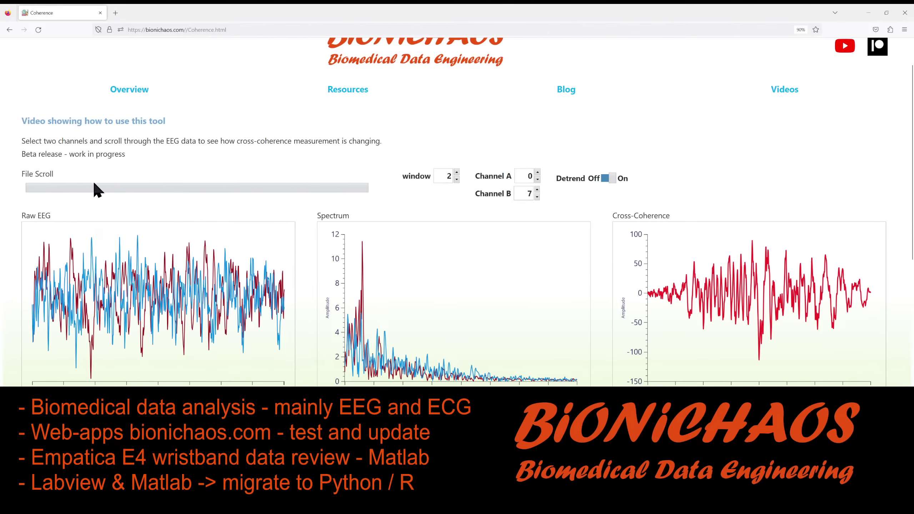
# Step: Scroll through the EEG file to just past its midpoint to examine the raw EEG, spectrum and cross-coherence
pyautogui.moveTo(71, 187); pyautogui.dragTo(142, 190)
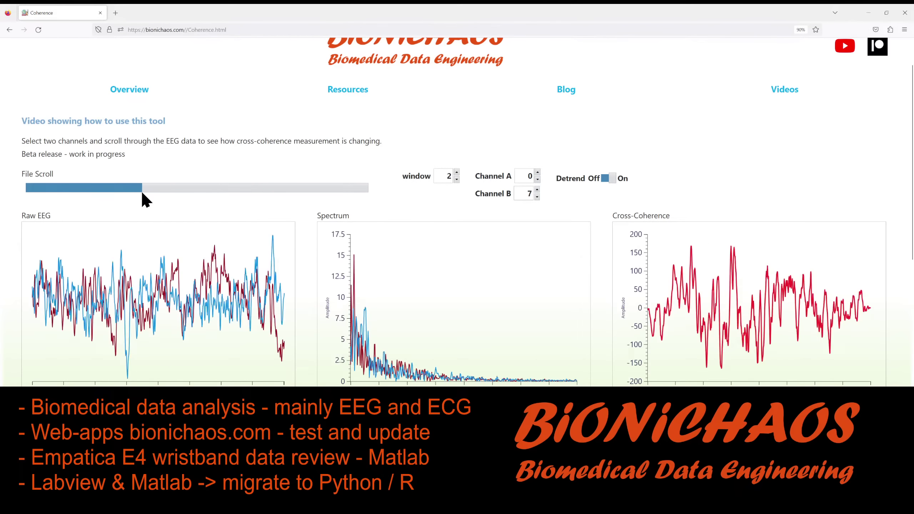
pyautogui.scroll(-2, 136, 194)
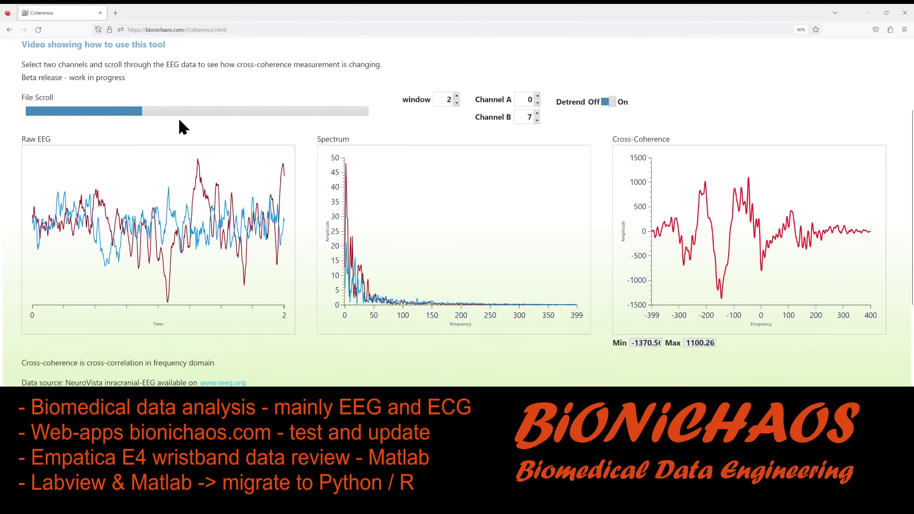
pyautogui.moveTo(178, 113); pyautogui.dragTo(216, 111)
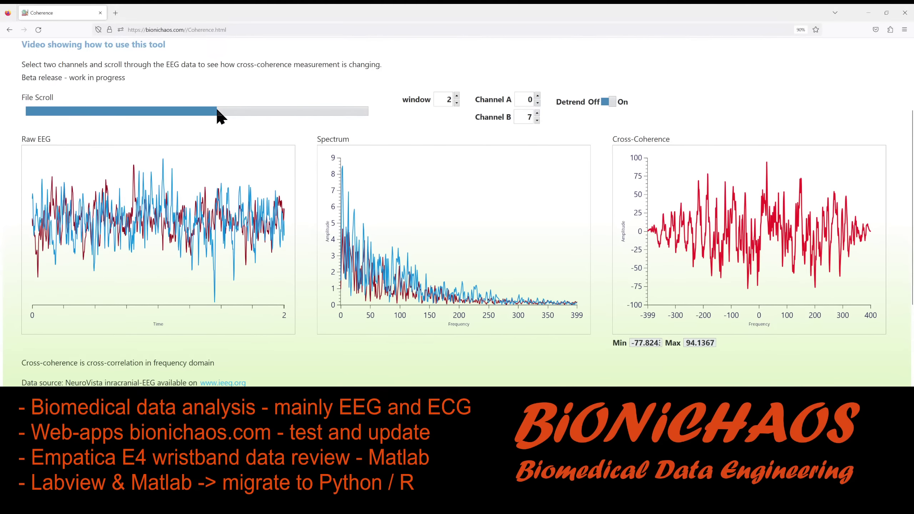
# Step: Set the coherence window size to 5 and move the file position to about four fifths of the EEG recording
pyautogui.click(457, 96)
pyautogui.click(457, 96)
pyautogui.click(457, 96)
pyautogui.click(293, 111)
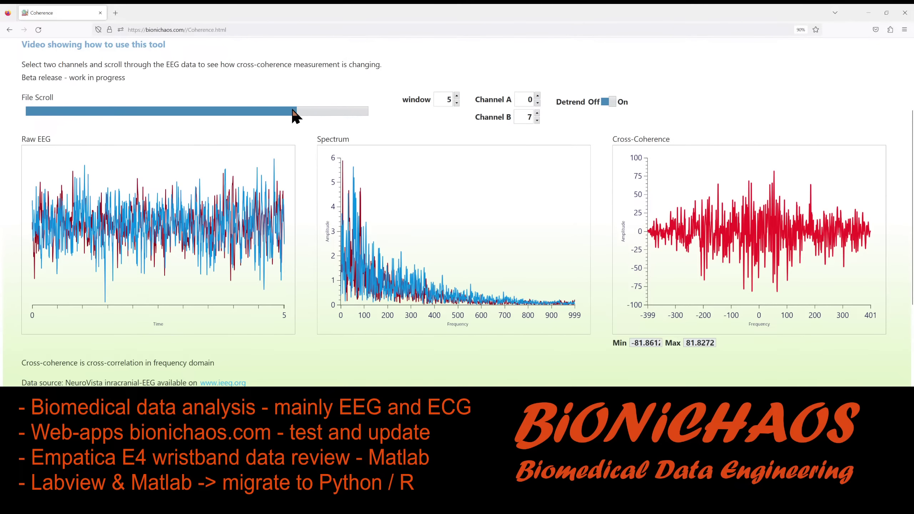
# Step: Move the cross-coherence file position back to about three quarters of the EEG recording
pyautogui.moveTo(293, 115)
pyautogui.mouseDown()
pyautogui.moveTo(271, 138)
pyautogui.moveTo(218, 117)
pyautogui.moveTo(295, 113)
pyautogui.mouseUp()
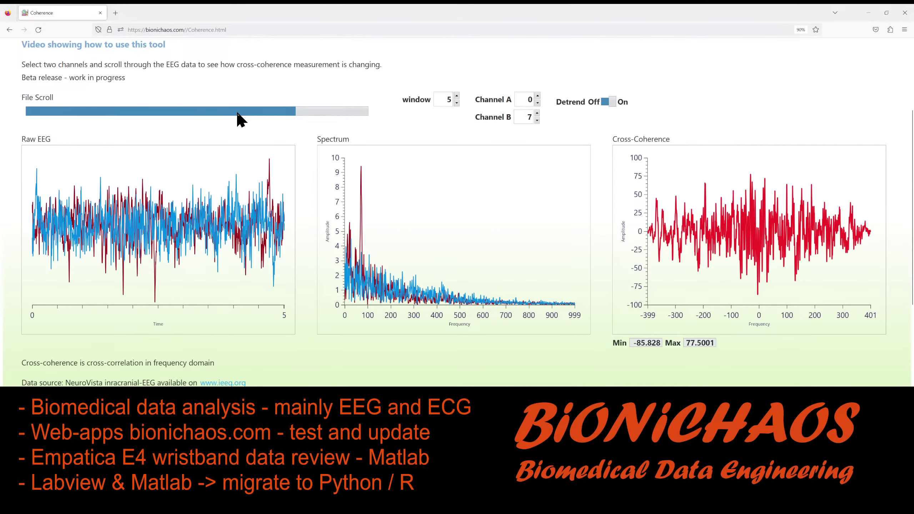
pyautogui.moveTo(238, 112); pyautogui.dragTo(278, 121)
# Step: Return to the Bionichaos home page and open the ECG Signal Generator
pyautogui.scroll(5, 245, 153)
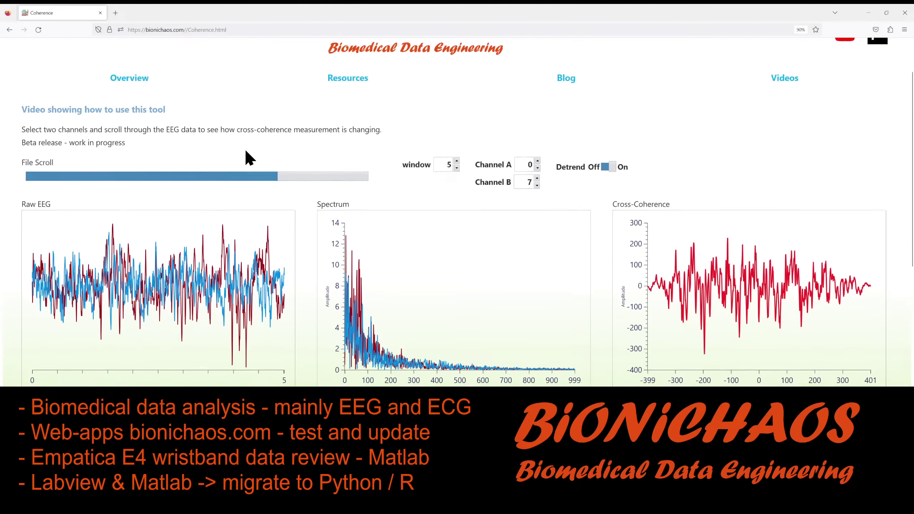
pyautogui.click(378, 81)
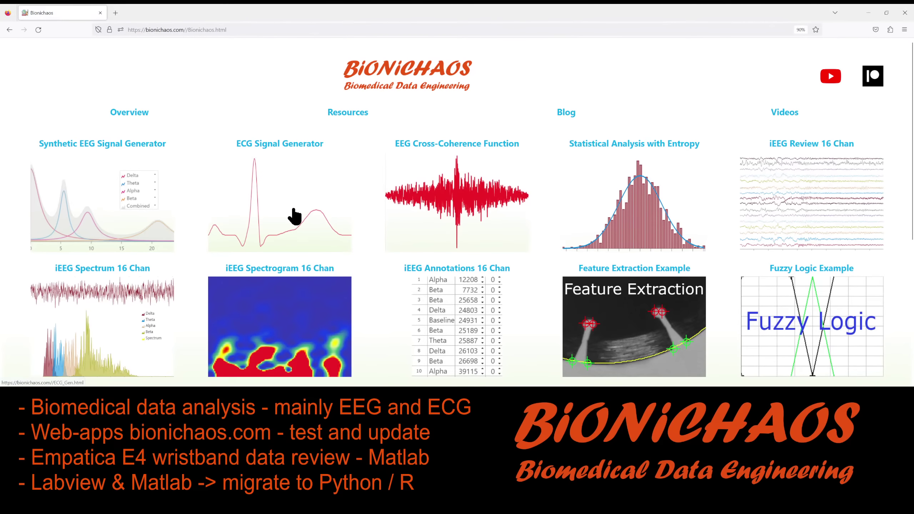
pyautogui.click(306, 212)
pyautogui.scroll(-2, 724, 273)
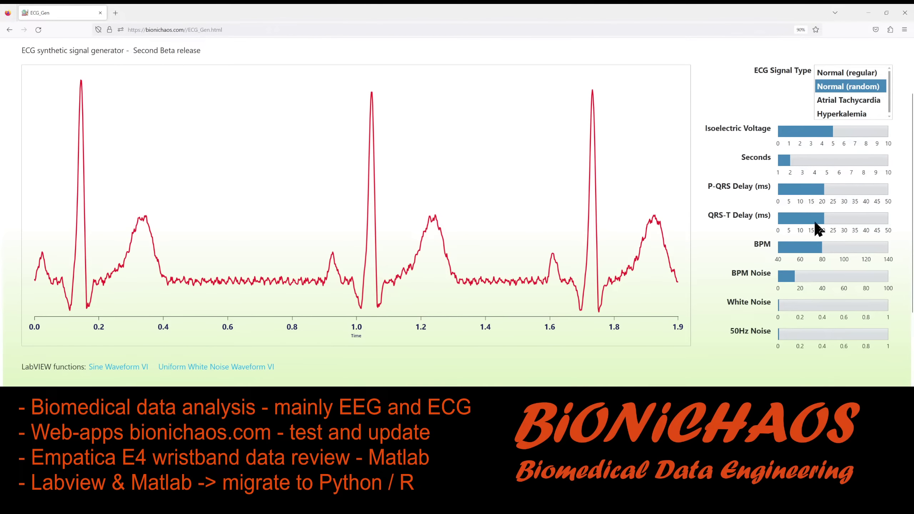
# Step: Set the ECG generator's duration to about 9 seconds and its BPM noise to about 40
pyautogui.moveTo(786, 160); pyautogui.dragTo(875, 166)
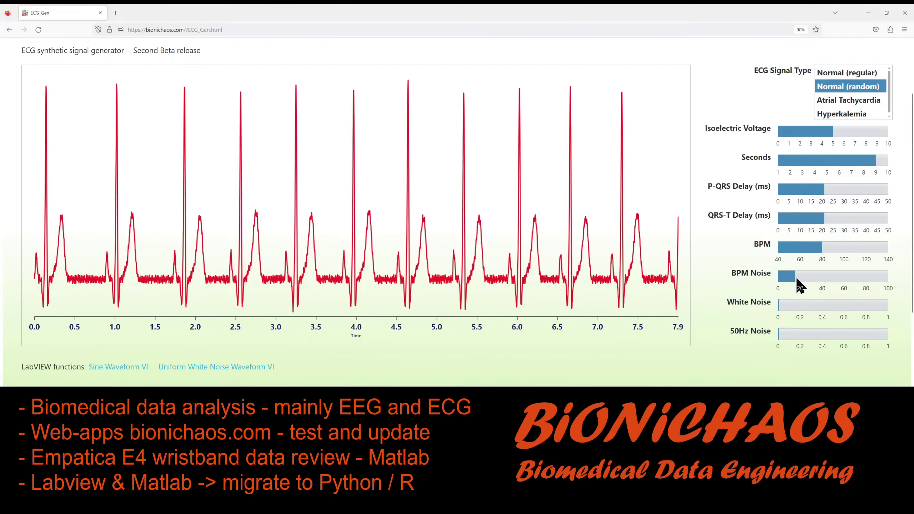
pyautogui.moveTo(797, 280); pyautogui.dragTo(822, 277)
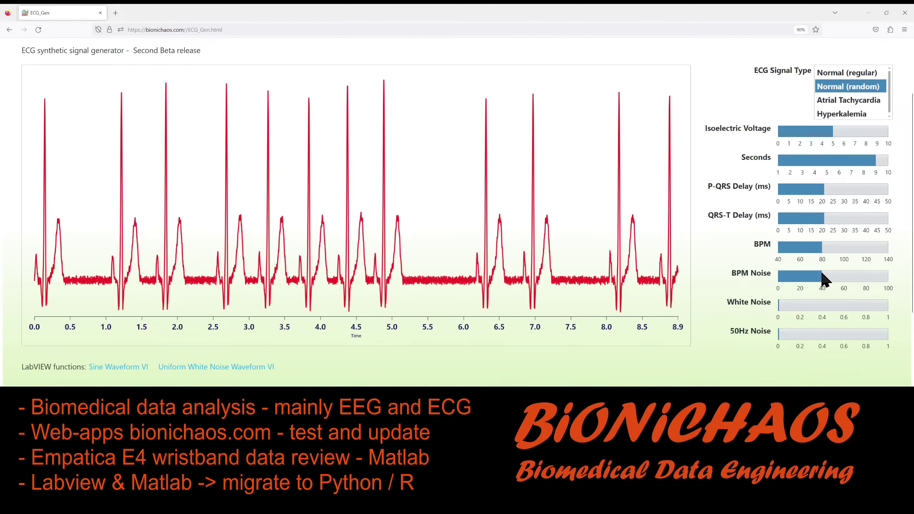
pyautogui.moveTo(822, 272); pyautogui.dragTo(820, 269)
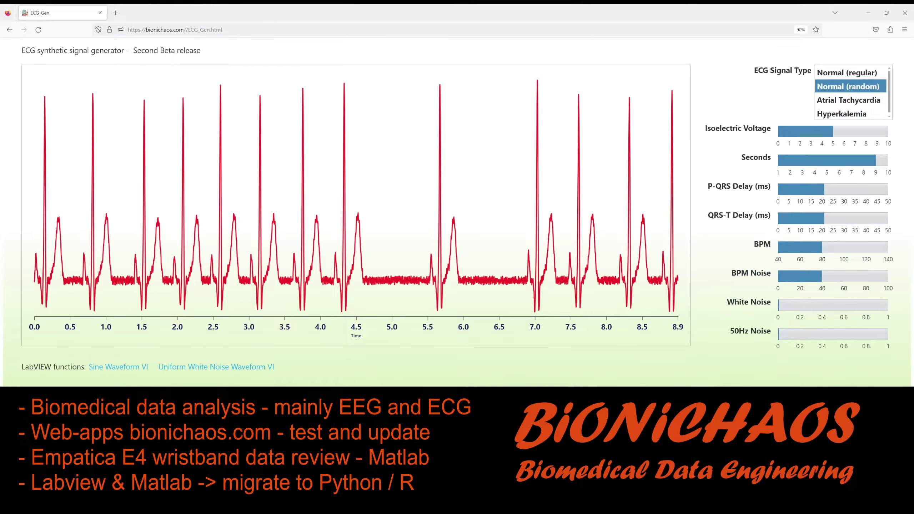
# Step: Return to the Bionichaos home page and open Statistical Analysis with Entropy
pyautogui.scroll(2, 287, 214)
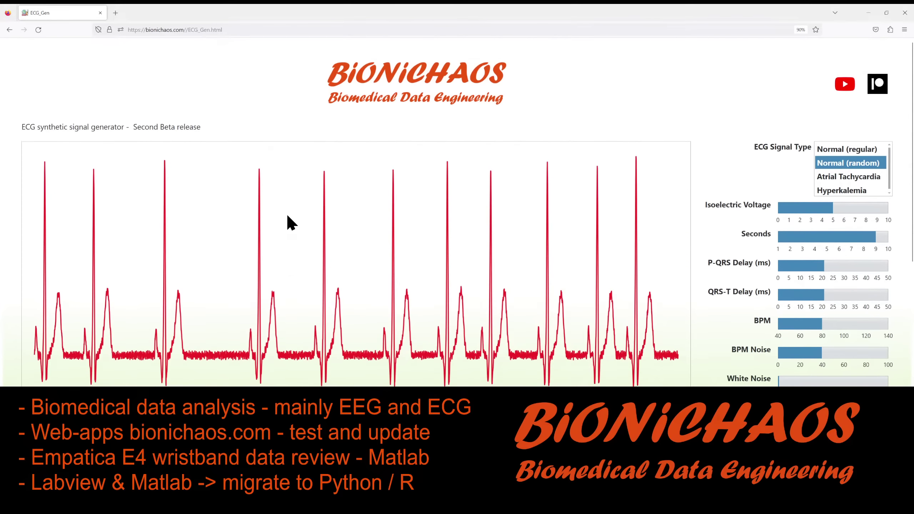
pyautogui.click(381, 83)
pyautogui.scroll(-1, 537, 218)
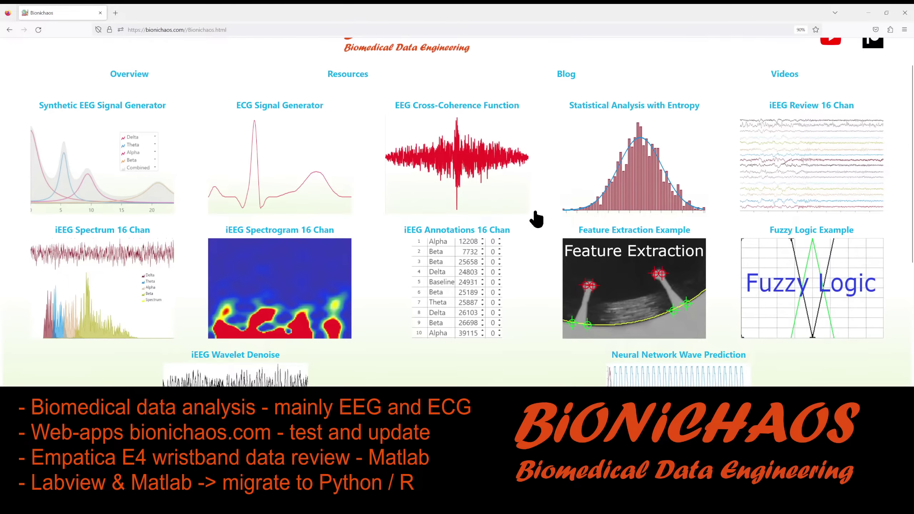
pyautogui.click(599, 160)
pyautogui.scroll(-1, 468, 263)
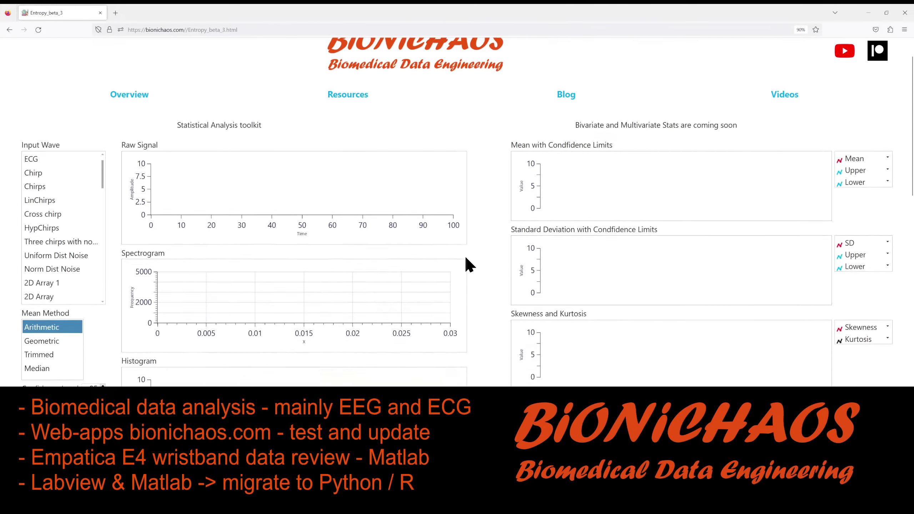
# Step: Analyse the LinChirps, three-chirps and Norm Dist Noise input waves one after another in the Statistical Analysis toolkit
pyautogui.scroll(-2, 468, 265)
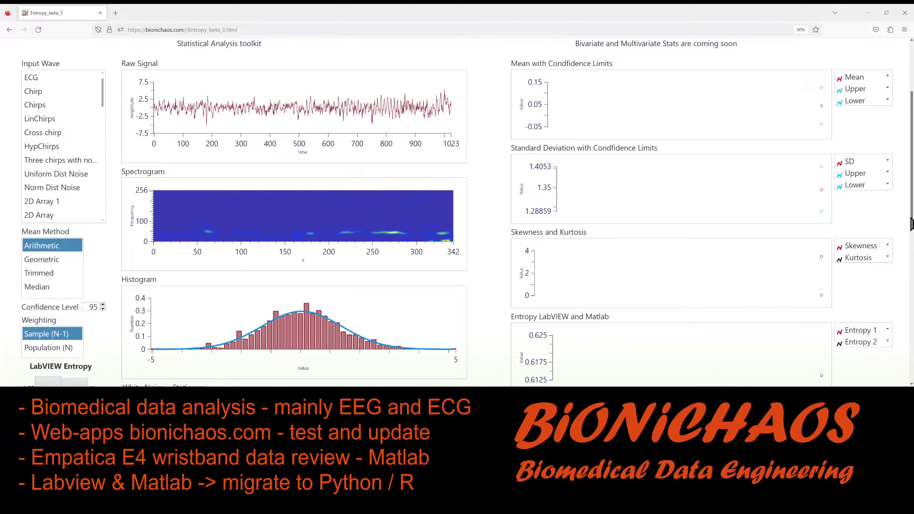
pyautogui.moveTo(912, 223); pyautogui.dragTo(912, 230)
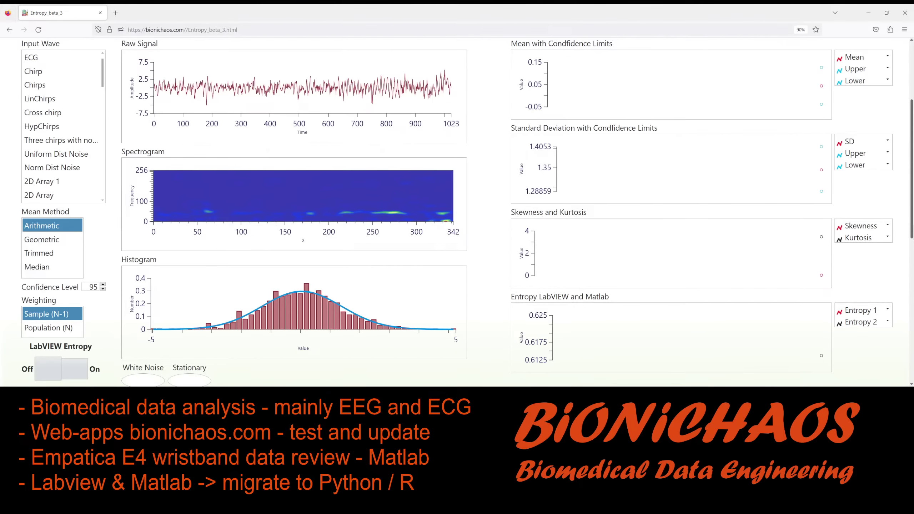
pyautogui.click(37, 98)
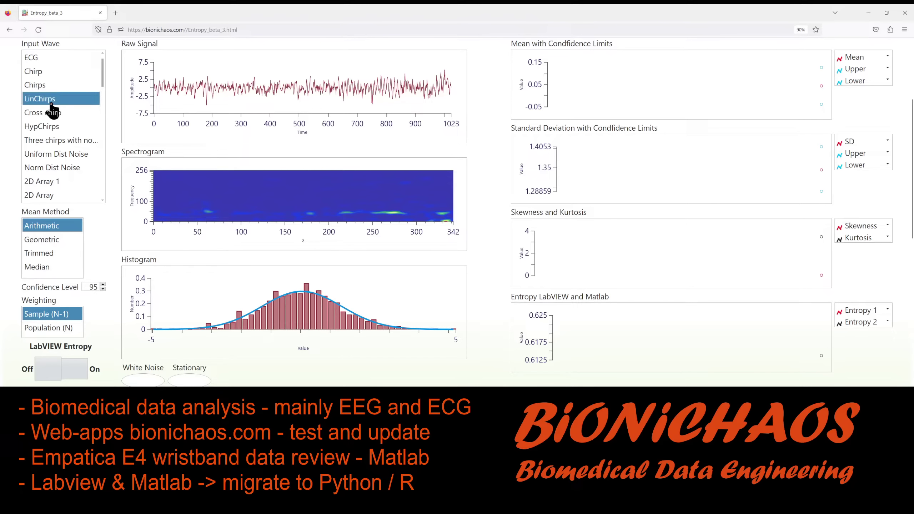
pyautogui.click(46, 139)
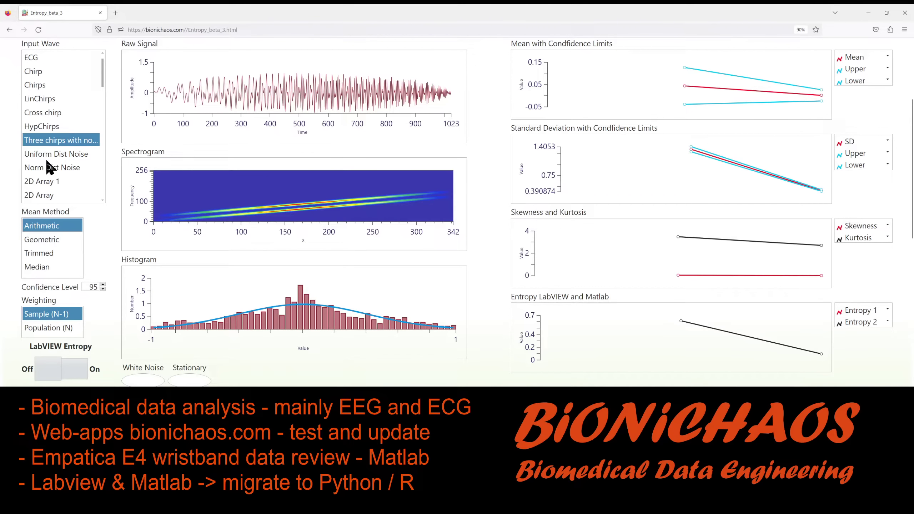
pyautogui.click(47, 167)
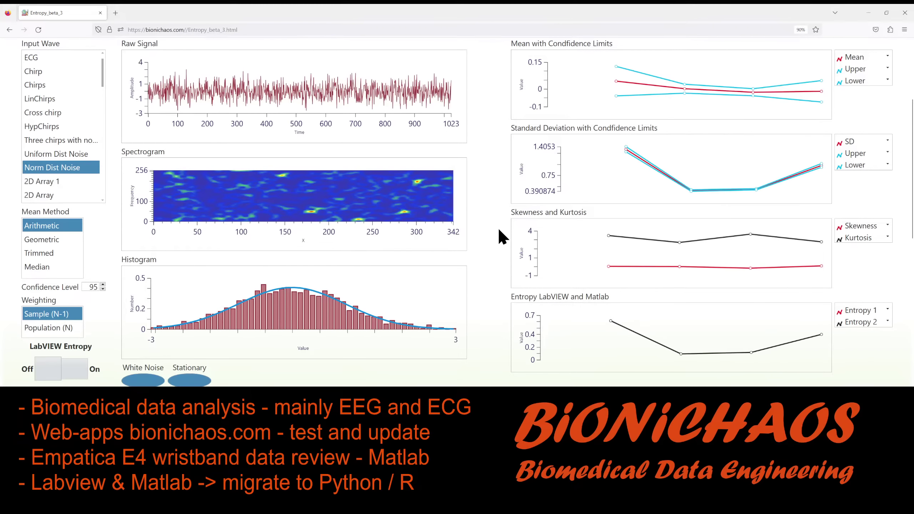
# Step: Return to the Bionichaos home page and open iEEG Review 16 Chan
pyautogui.scroll(5, 514, 229)
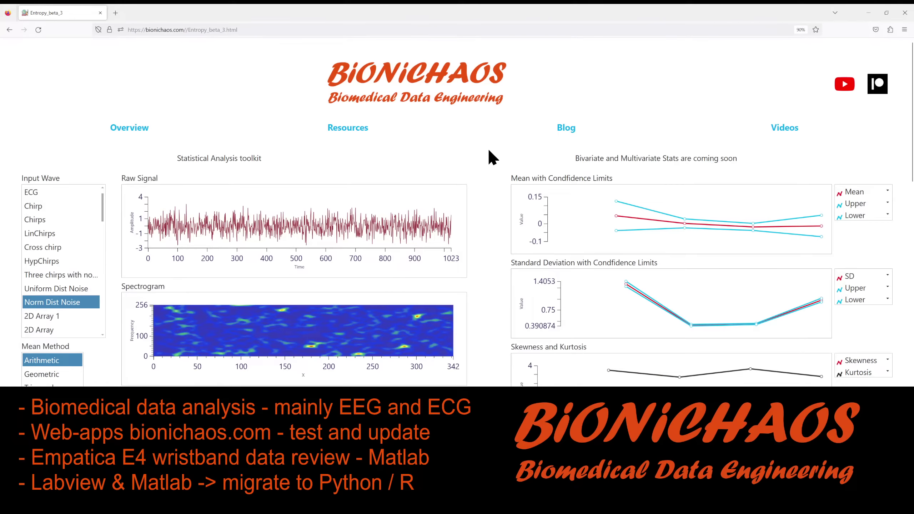
pyautogui.click(441, 82)
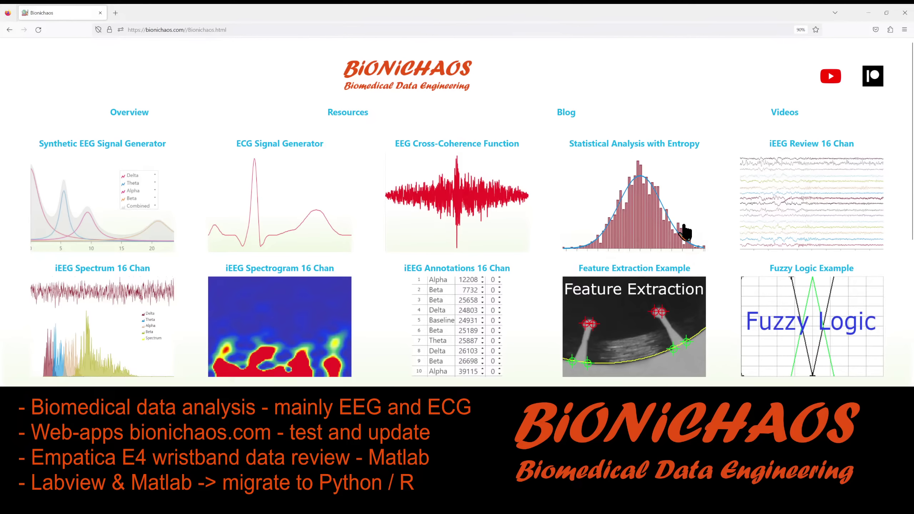
pyautogui.click(831, 232)
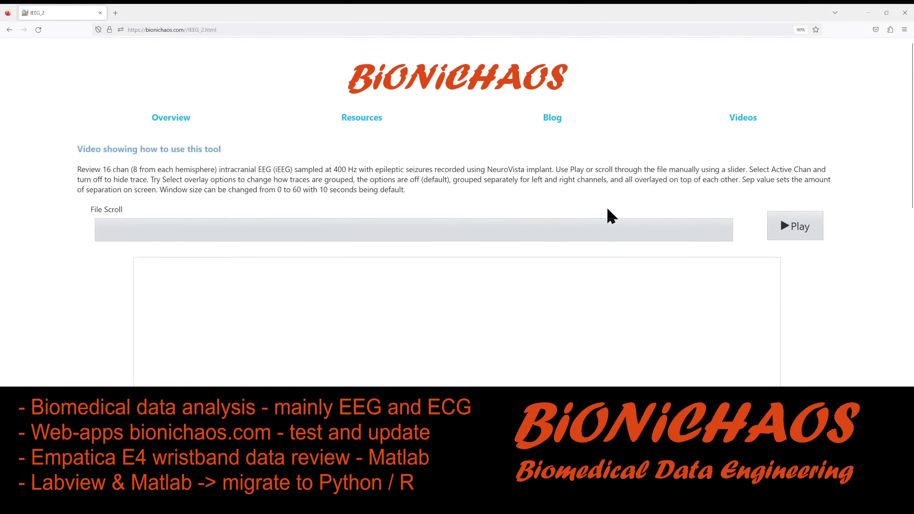
# Step: Move the 16-channel iEEG file position to about 60 percent of the recording and start playback
pyautogui.scroll(-4, 606, 213)
pyautogui.moveTo(381, 80); pyautogui.dragTo(465, 80)
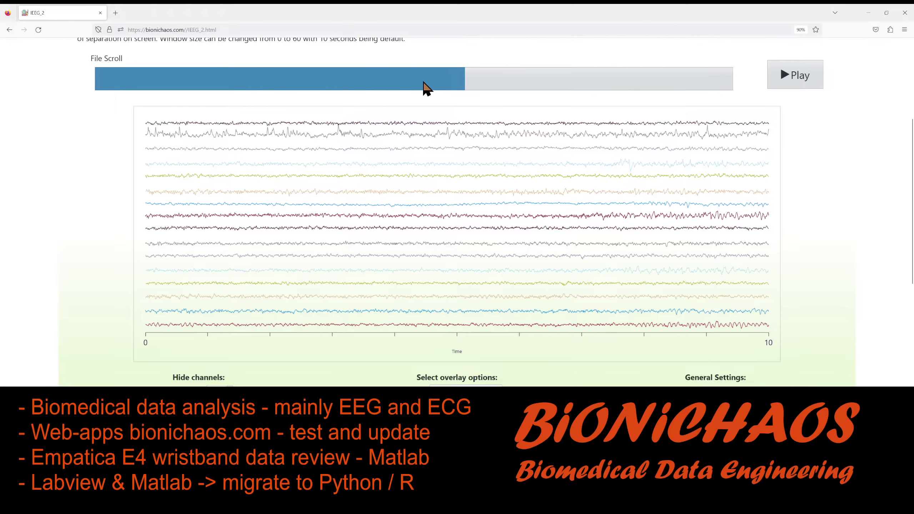
pyautogui.moveTo(465, 82)
pyautogui.mouseDown()
pyautogui.moveTo(400, 82)
pyautogui.moveTo(481, 87)
pyautogui.mouseUp()
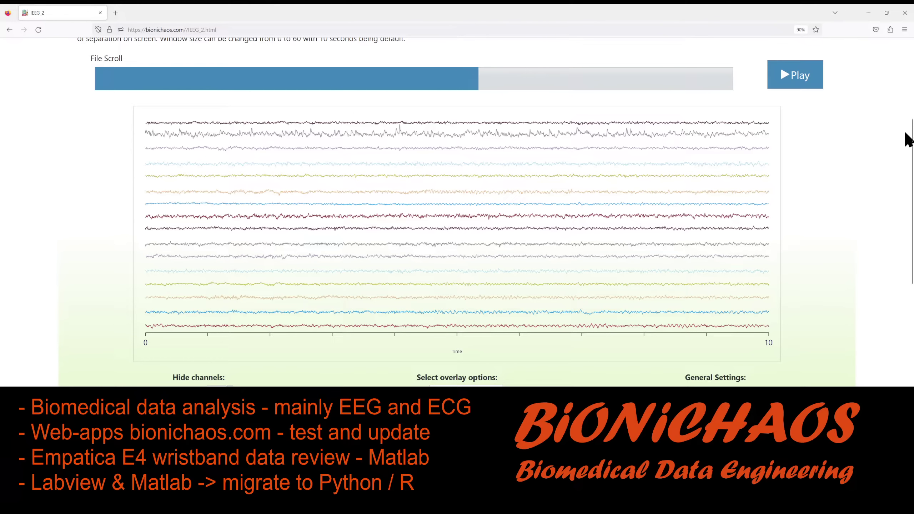
# Step: Examine the playing iEEG traces, the channel, overlay and window settings, and the known-issue notes at the end of the page
pyautogui.moveTo(911, 136); pyautogui.dragTo(912, 147)
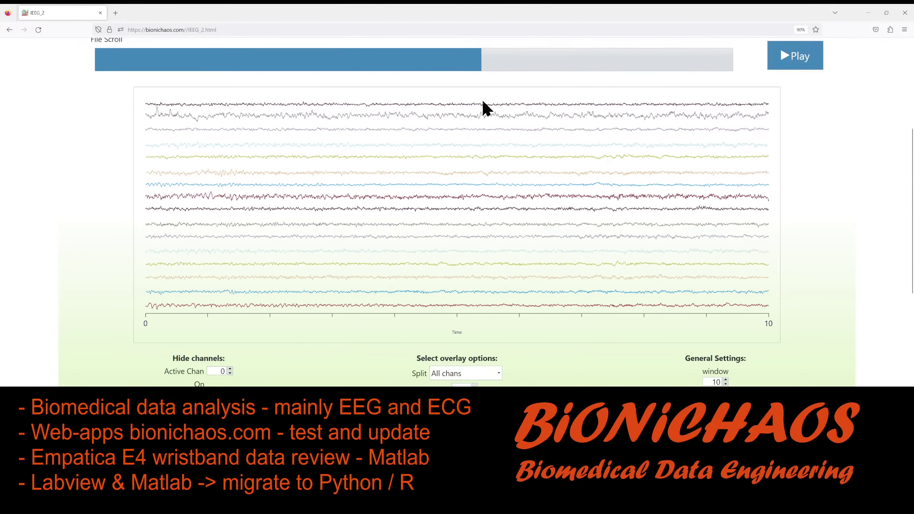
pyautogui.scroll(-1, 912, 184)
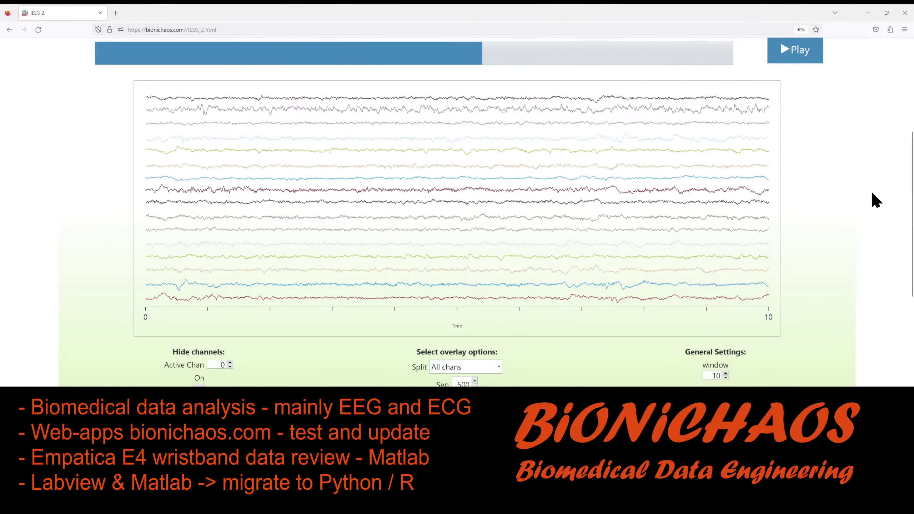
pyautogui.scroll(-4, 871, 190)
pyautogui.scroll(-1, 867, 195)
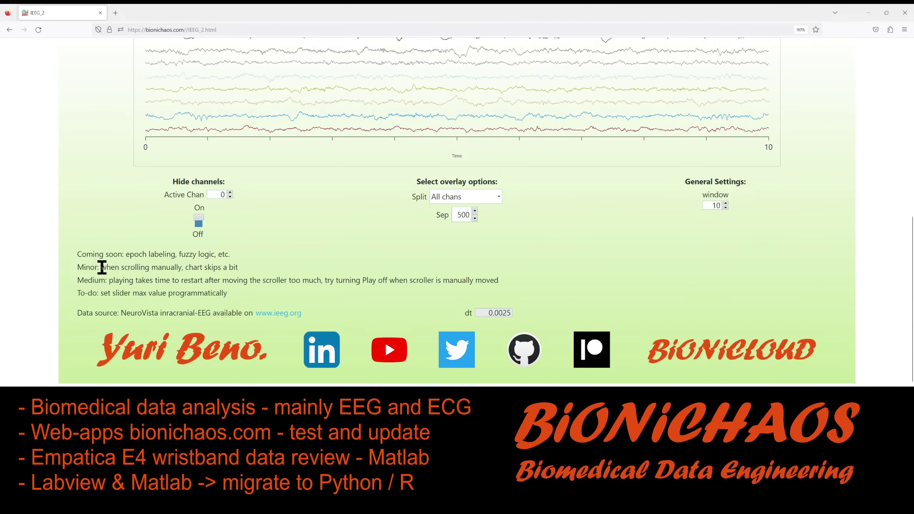
pyautogui.moveTo(100, 267); pyautogui.dragTo(109, 269)
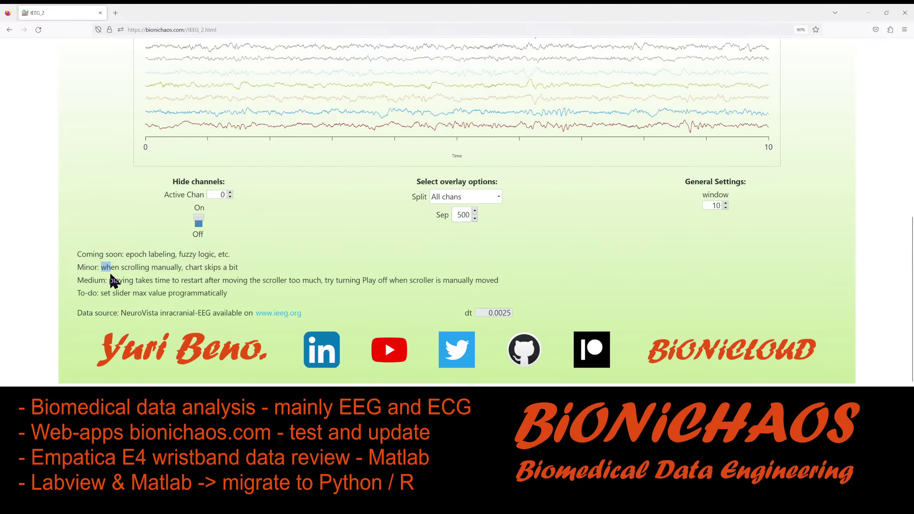
# Step: Return to the Bionichaos home page and open iEEG Spectrum 16 Chan
pyautogui.scroll(10, 117, 274)
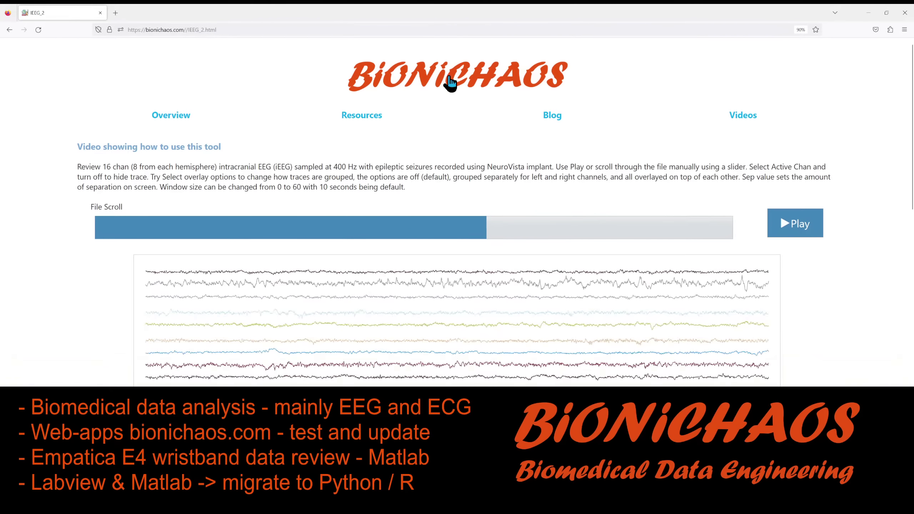
pyautogui.click(418, 78)
pyautogui.scroll(-3, 517, 187)
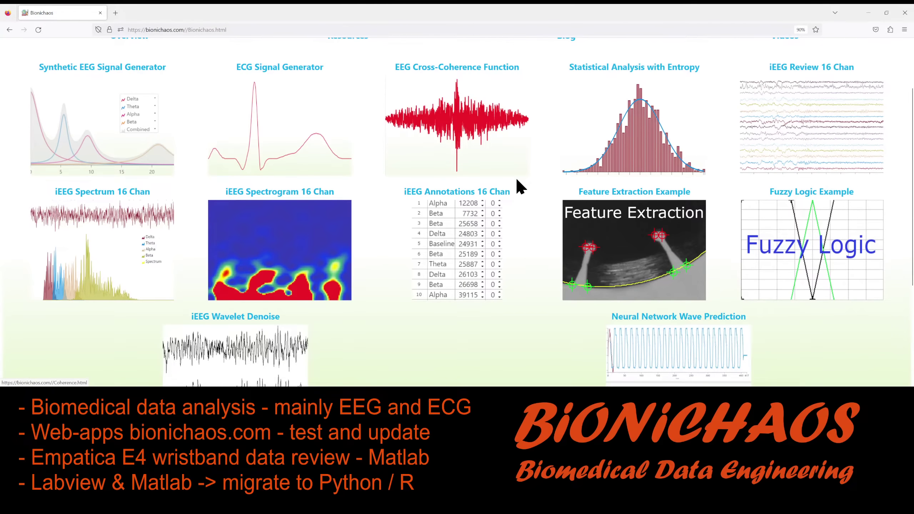
pyautogui.click(93, 209)
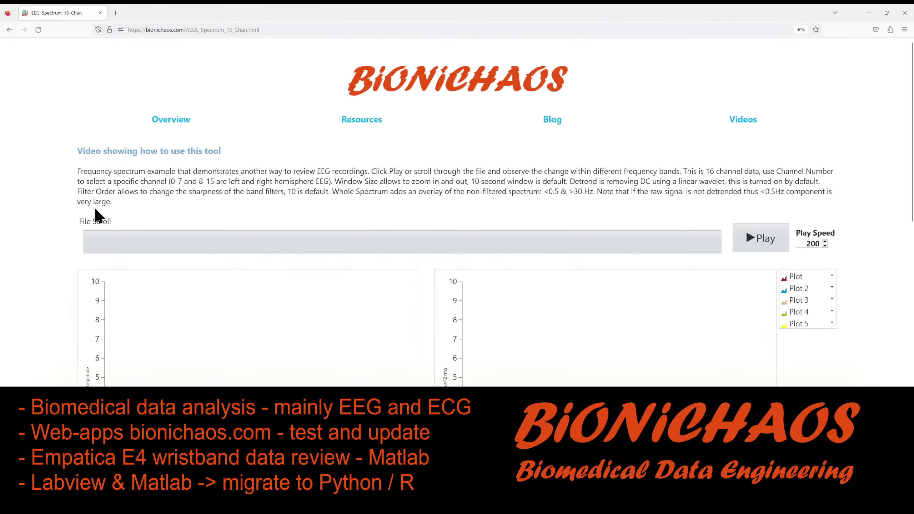
# Step: Move the iEEG spectrum file position to about a quarter of the recording and examine the raw signal and frequency bands
pyautogui.moveTo(157, 245); pyautogui.dragTo(232, 247)
pyautogui.scroll(-1, 246, 264)
pyautogui.scroll(-3, 245, 264)
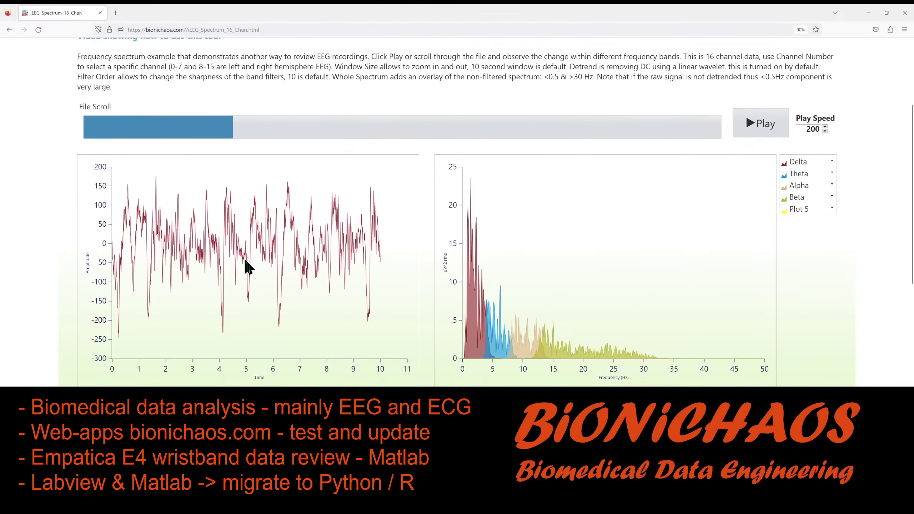
pyautogui.scroll(-1, 248, 266)
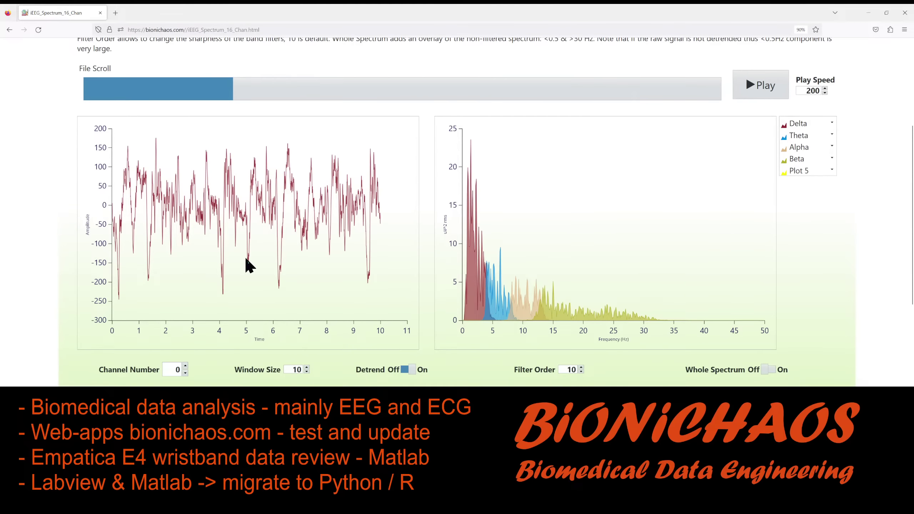
pyautogui.scroll(-1, 246, 261)
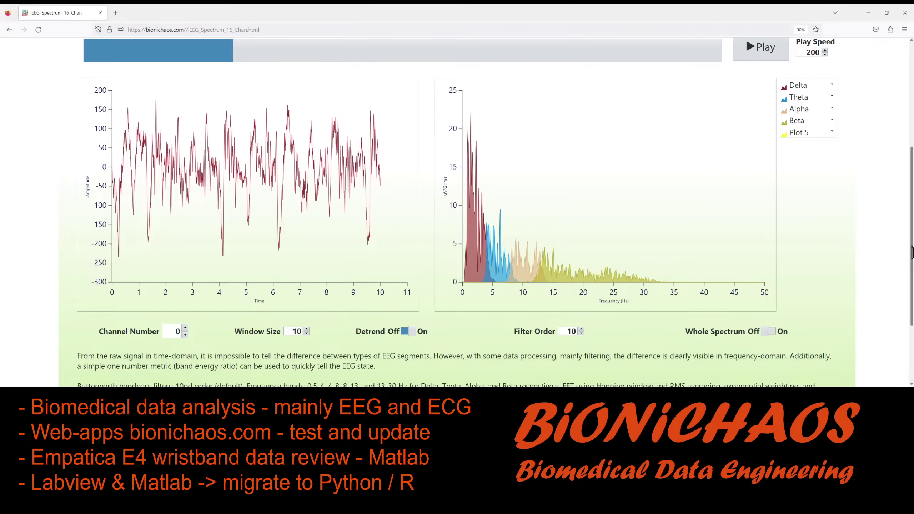
pyautogui.moveTo(912, 253); pyautogui.dragTo(912, 248)
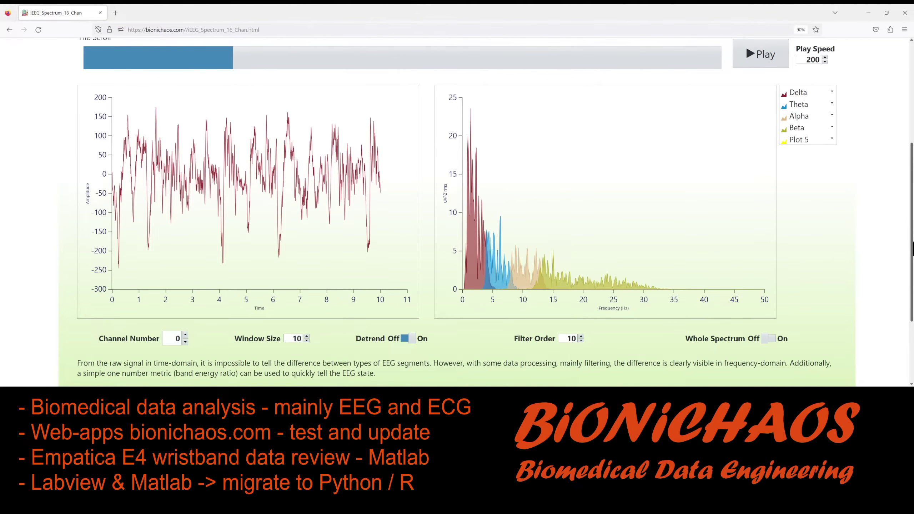
# Step: Move the iEEG spectrum file position past the midpoint to about five sixths of the recording and start playback
pyautogui.moveTo(250, 63); pyautogui.dragTo(447, 80)
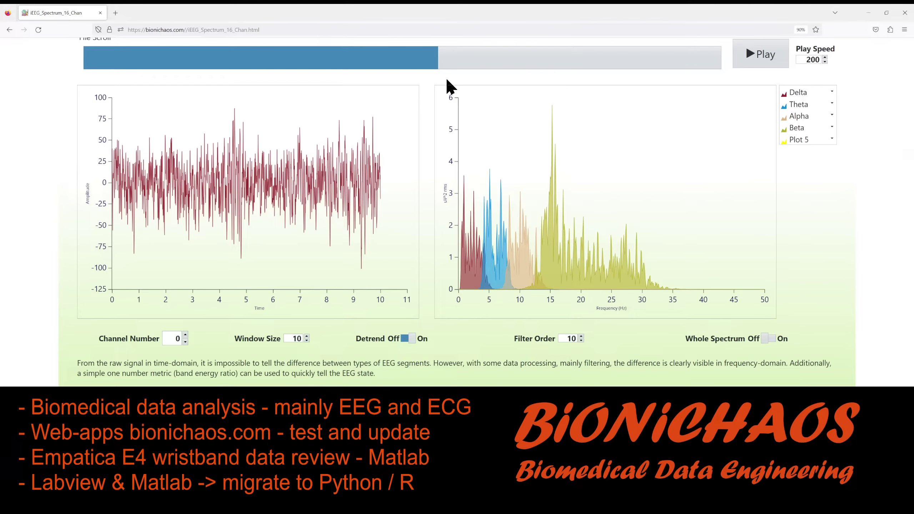
pyautogui.moveTo(449, 68); pyautogui.dragTo(617, 65)
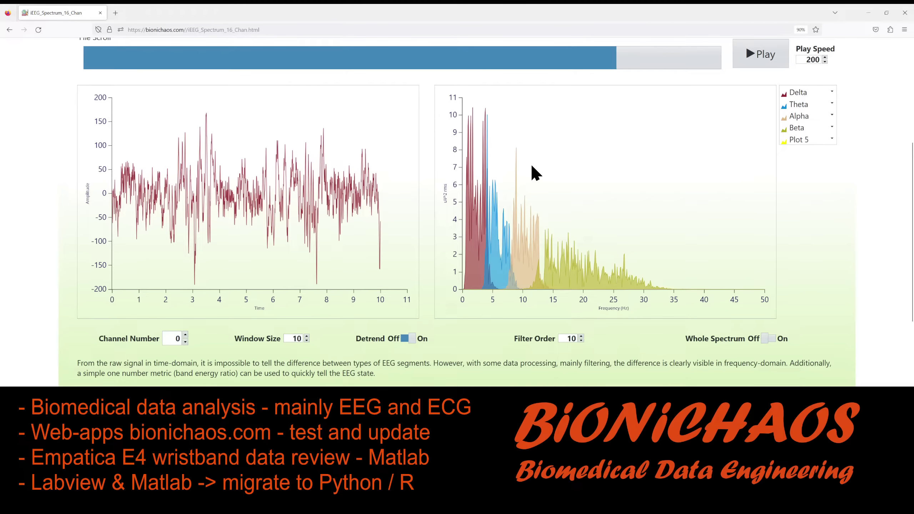
pyautogui.click(752, 54)
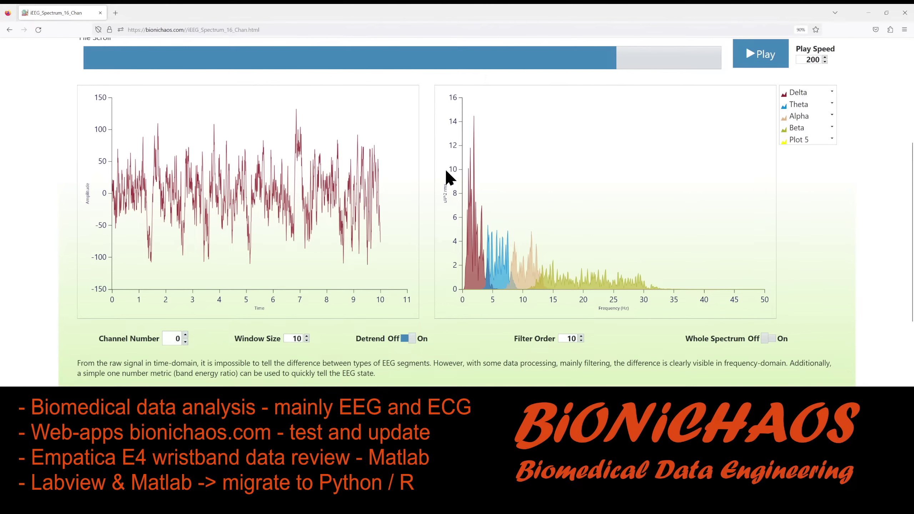
pyautogui.moveTo(473, 147)
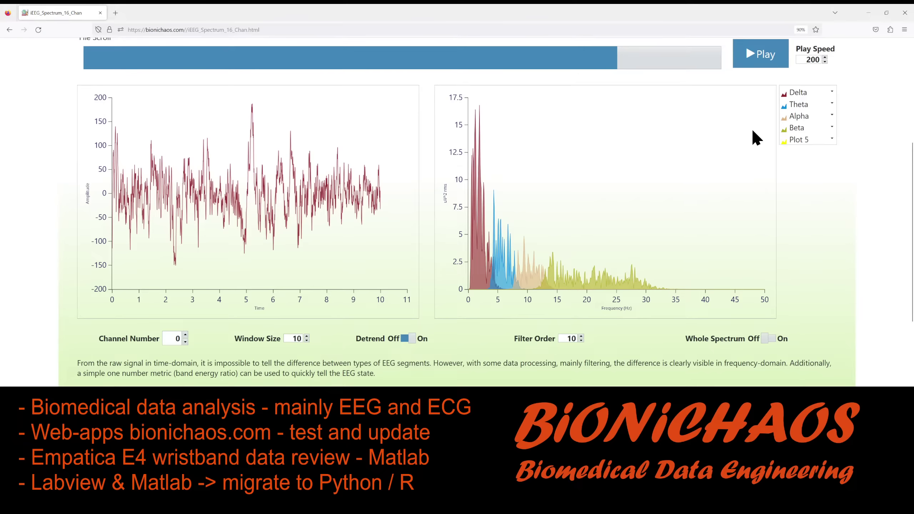
# Step: Return to the Bionichaos home page and open iEEG Spectrogram 16 Chan
pyautogui.scroll(2, 755, 135)
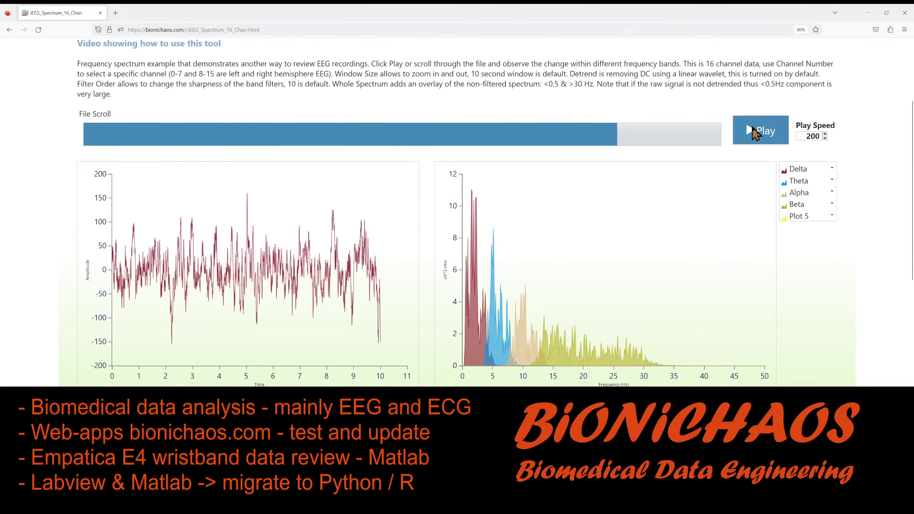
pyautogui.scroll(2, 756, 135)
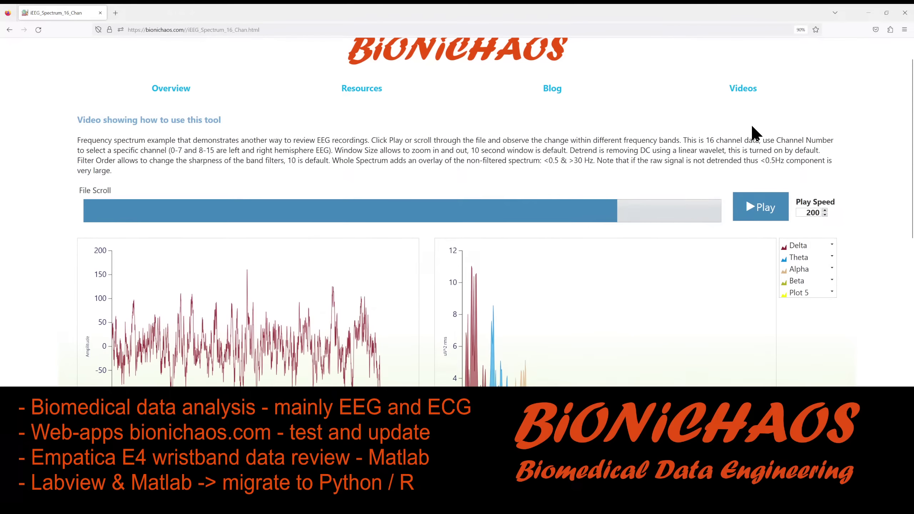
pyautogui.click(542, 63)
pyautogui.scroll(-3, 580, 164)
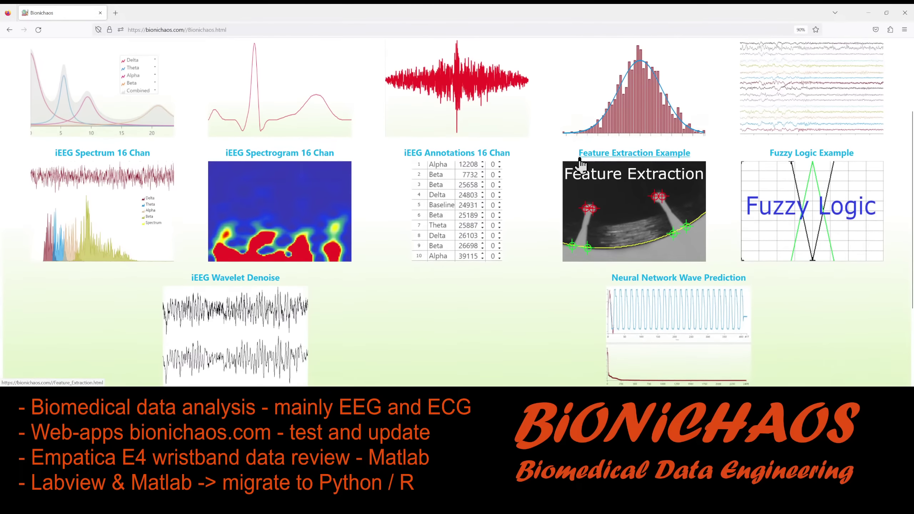
pyautogui.scroll(-2, 580, 164)
pyautogui.click(277, 113)
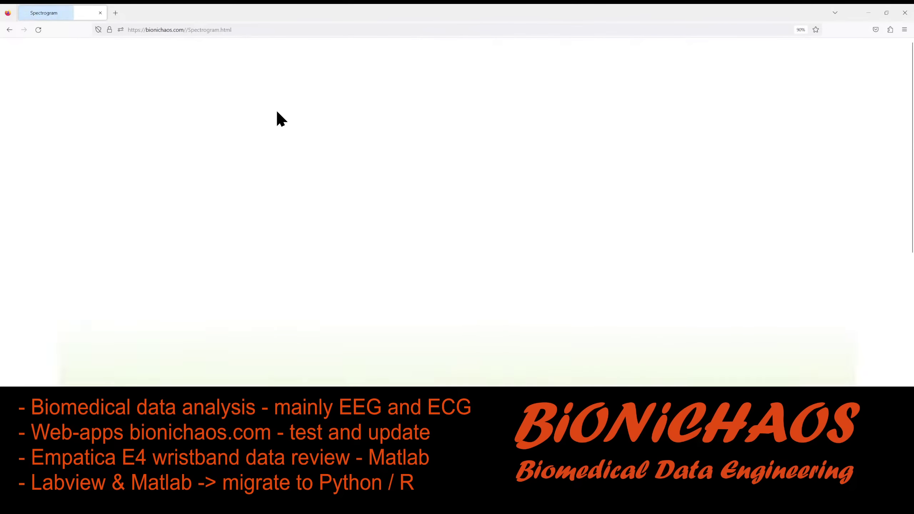
# Step: Check the spectrogram page's plots and channel settings, and reload the page
pyautogui.scroll(-4, 284, 145)
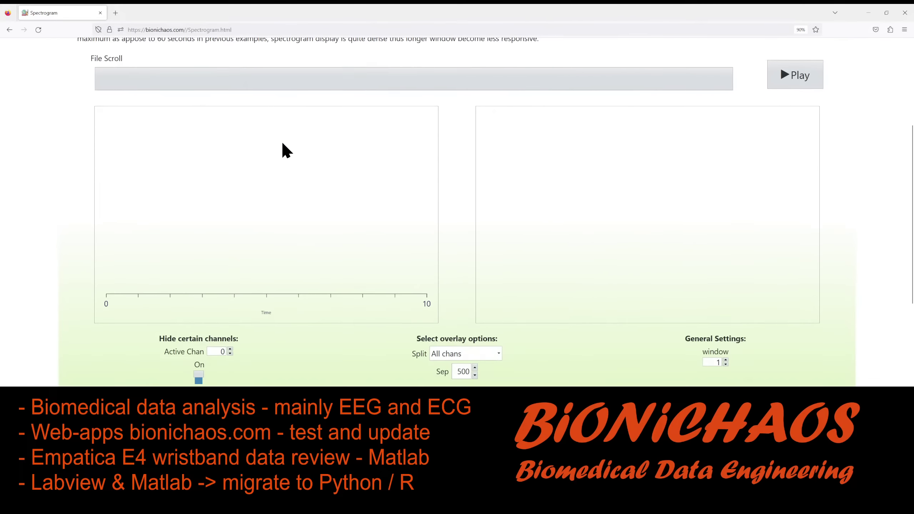
pyautogui.scroll(-1, 284, 148)
pyautogui.scroll(1, 284, 148)
pyautogui.click(38, 30)
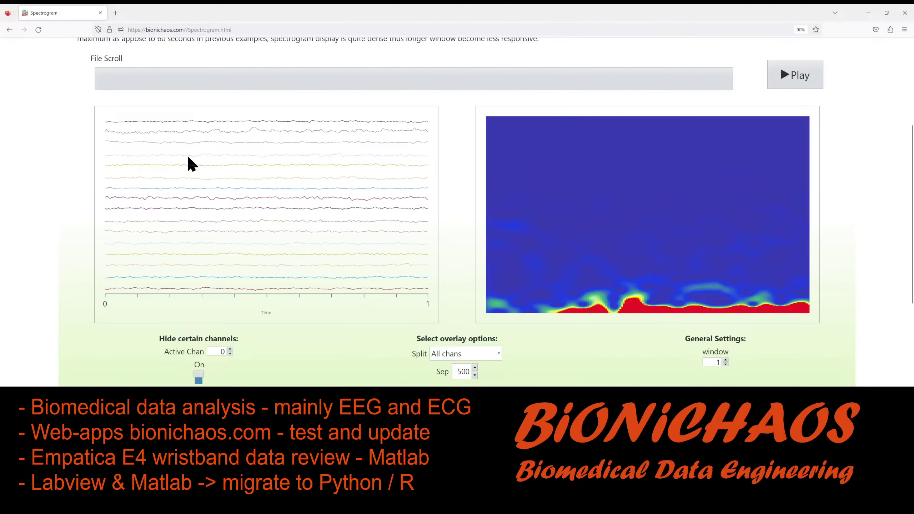
# Step: Go back to the Bionichaos home page and reopen the iEEG spectrogram app to test its loading again
pyautogui.scroll(5, 190, 164)
pyautogui.click(435, 86)
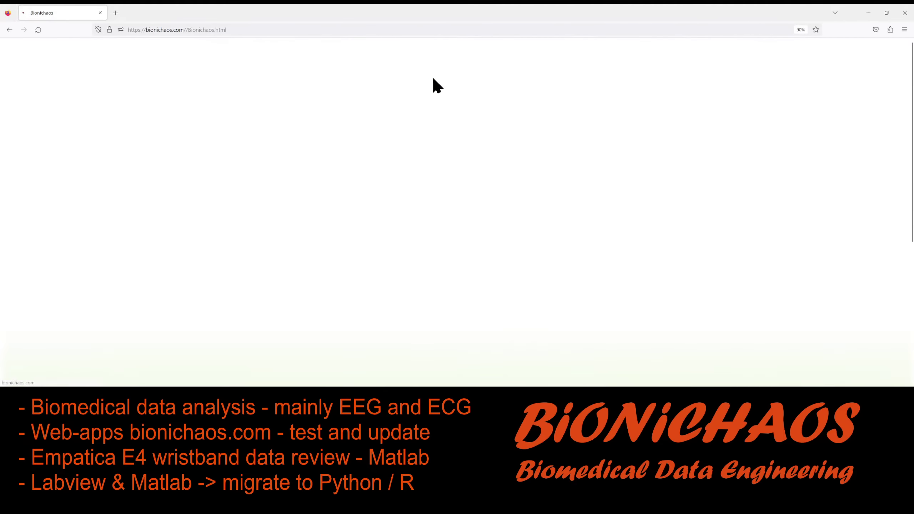
pyautogui.scroll(-3, 395, 165)
pyautogui.click(276, 259)
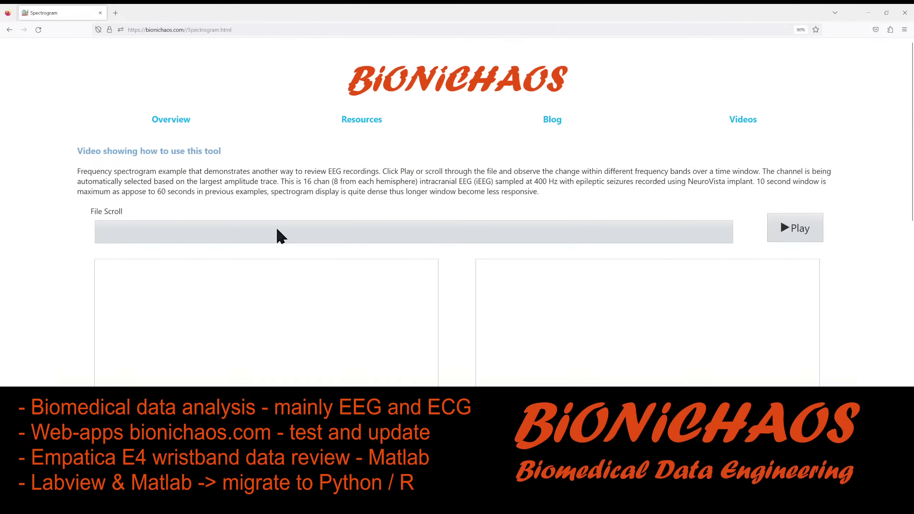
# Step: Move the spectrogram file position to about a quarter and on to about four fifths of the recording
pyautogui.scroll(-5, 277, 237)
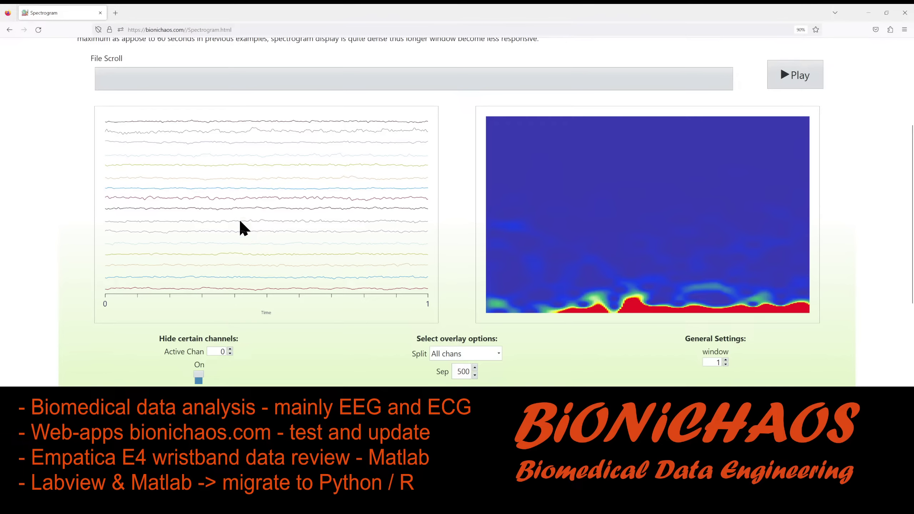
pyautogui.click(145, 73)
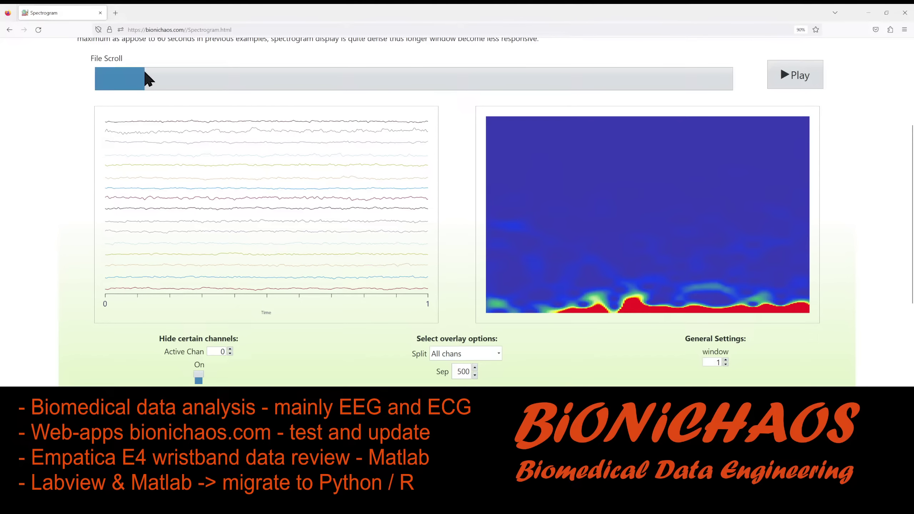
pyautogui.click(249, 85)
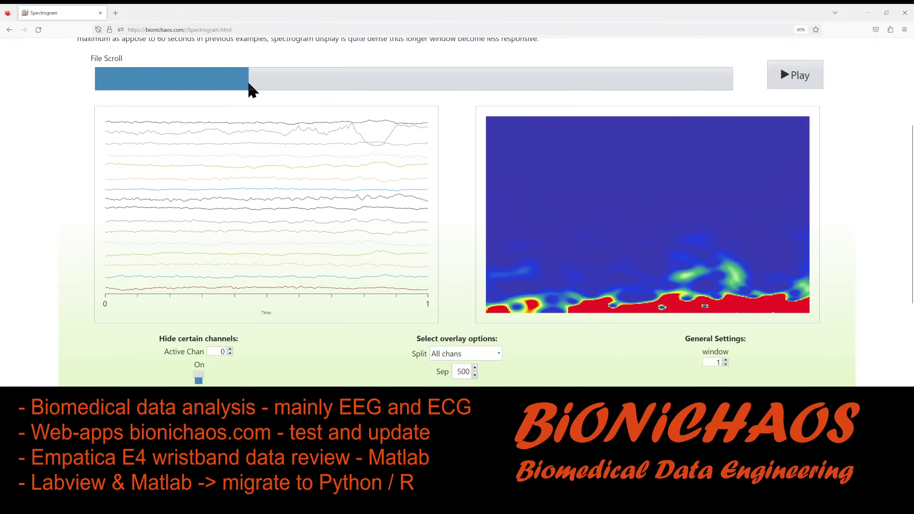
pyautogui.moveTo(279, 87); pyautogui.dragTo(598, 86)
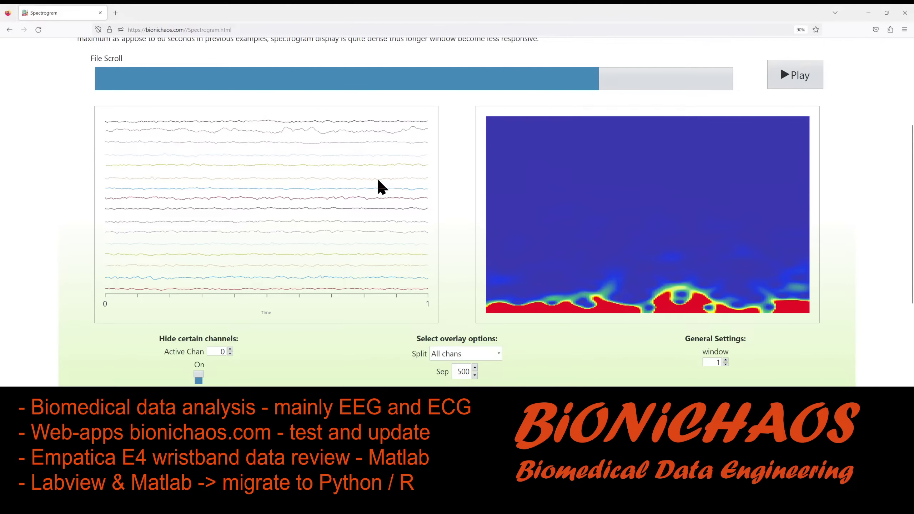
# Step: Set the overlay split to Left-Right Chans and the channel separation to 300
pyautogui.scroll(-1, 376, 180)
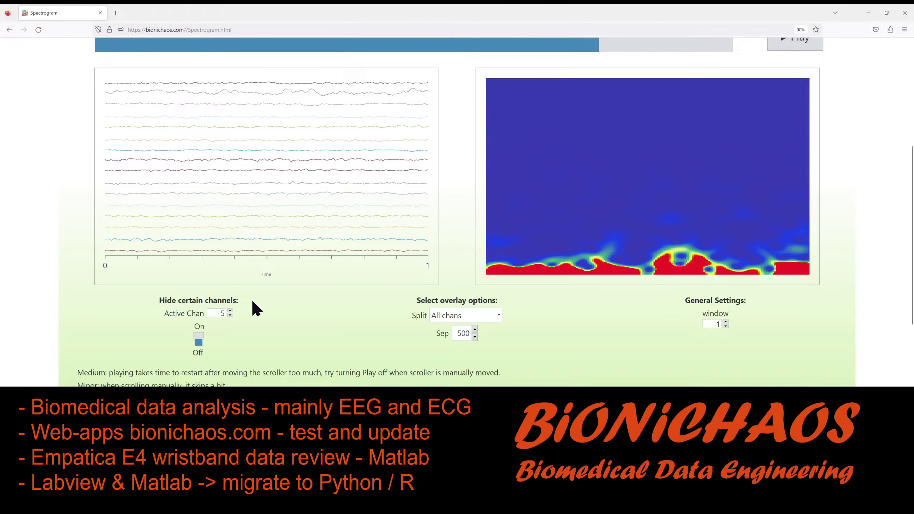
pyautogui.click(490, 316)
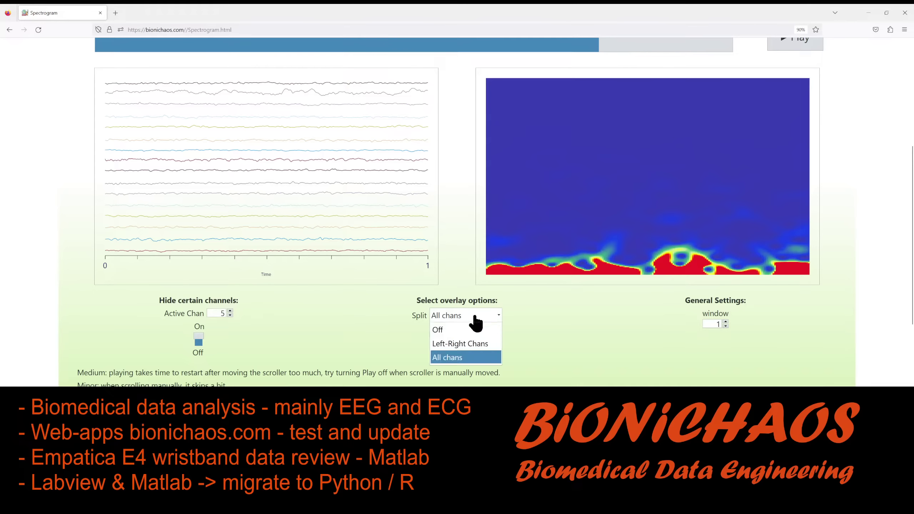
pyautogui.click(470, 343)
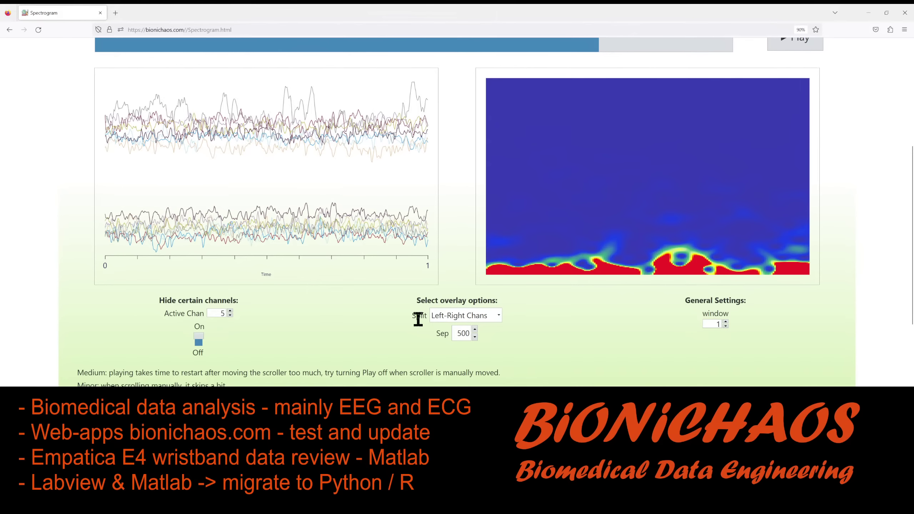
pyautogui.click(475, 337)
pyautogui.click(475, 337)
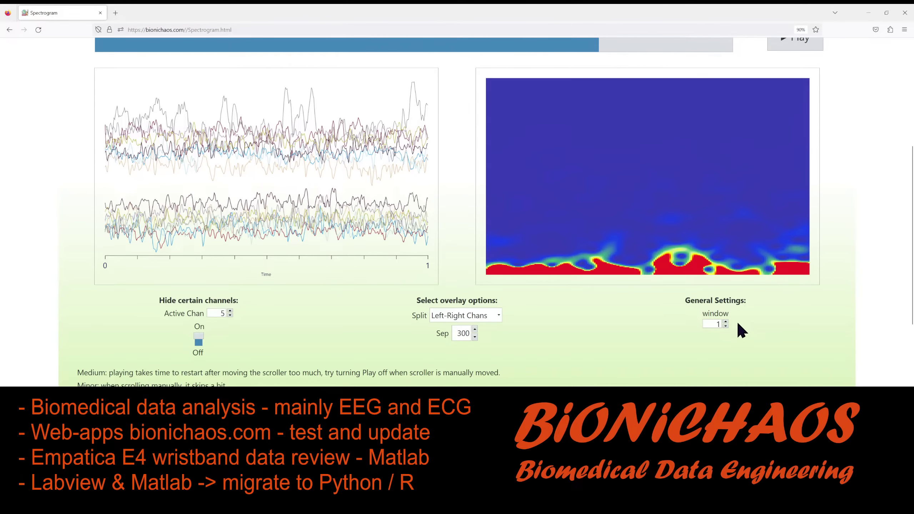
# Step: Set the spectrogram window to 10 and move the file position to about three quarters of the recording
pyautogui.click(726, 322)
pyautogui.click(725, 322)
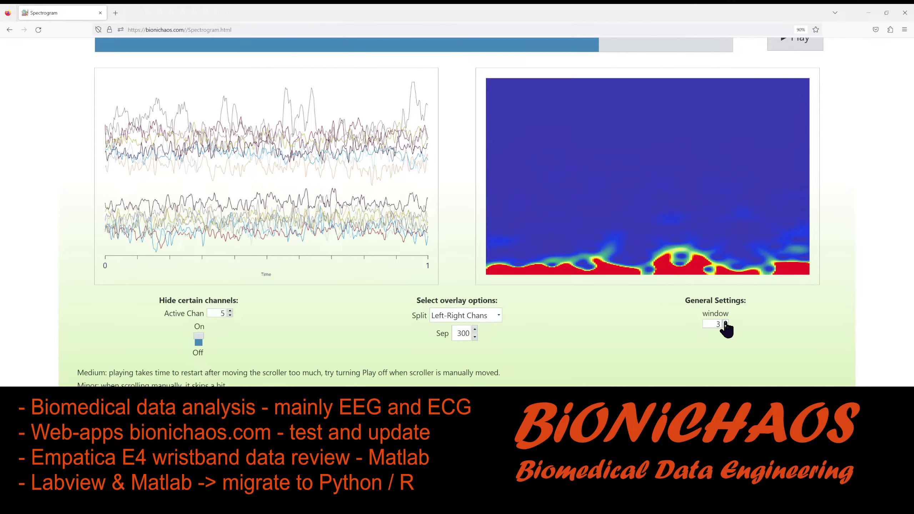
pyautogui.click(726, 322)
pyautogui.click(726, 322)
pyautogui.click(726, 322)
pyautogui.click(726, 323)
pyautogui.click(726, 323)
pyautogui.click(725, 322)
pyautogui.click(725, 322)
pyautogui.click(726, 323)
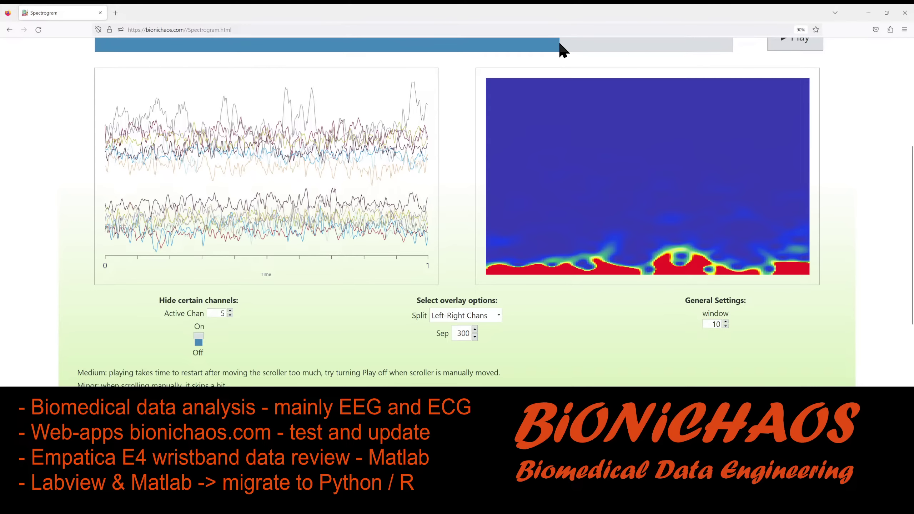
pyautogui.click(515, 41)
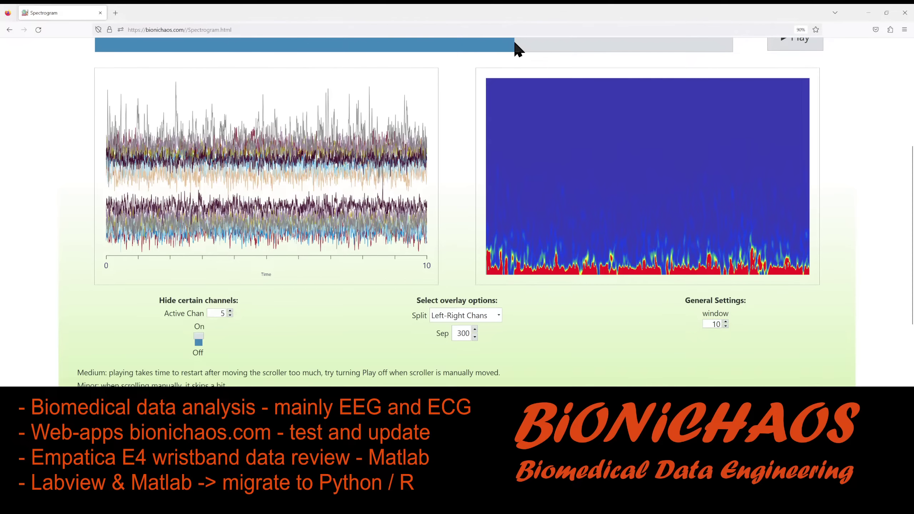
pyautogui.moveTo(515, 43); pyautogui.dragTo(567, 42)
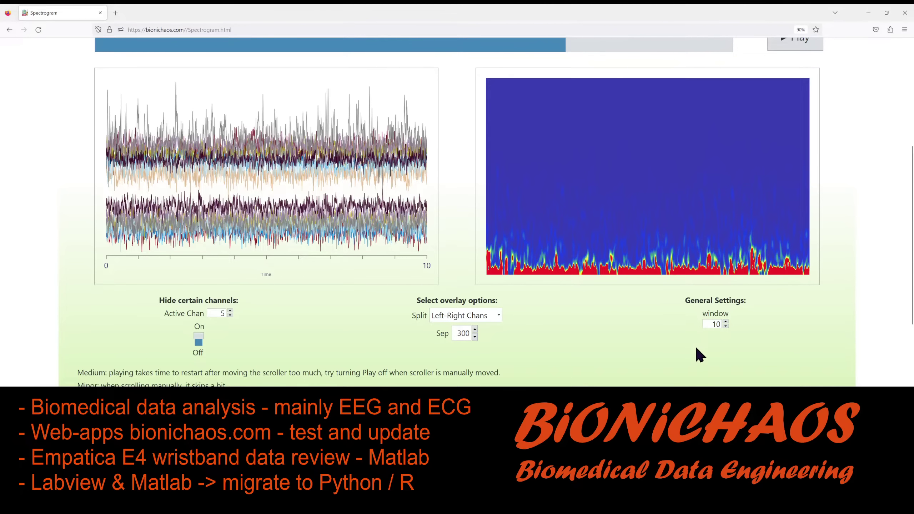
# Step: Lower the spectrogram's window setting by four increments
pyautogui.click(726, 327)
pyautogui.click(726, 326)
pyautogui.click(726, 327)
pyautogui.click(726, 327)
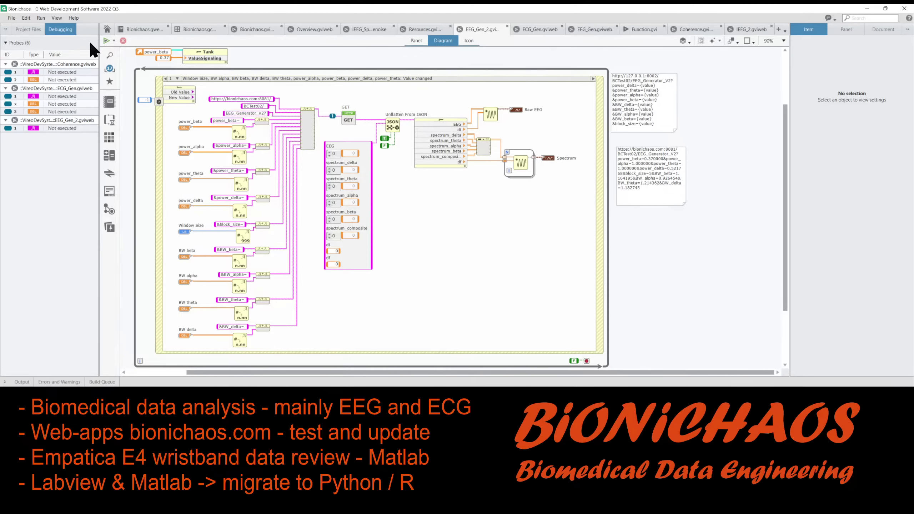
# Step: In G Web Development Software, open the Bionichaos home page panel and inspect the spectrogram image's hyperlink settings
pyautogui.click(135, 29)
pyautogui.click(184, 29)
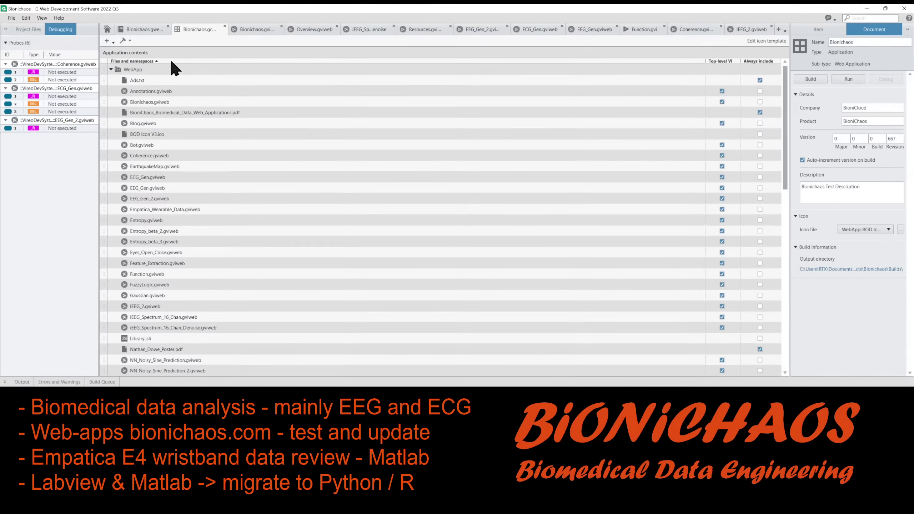
pyautogui.click(248, 29)
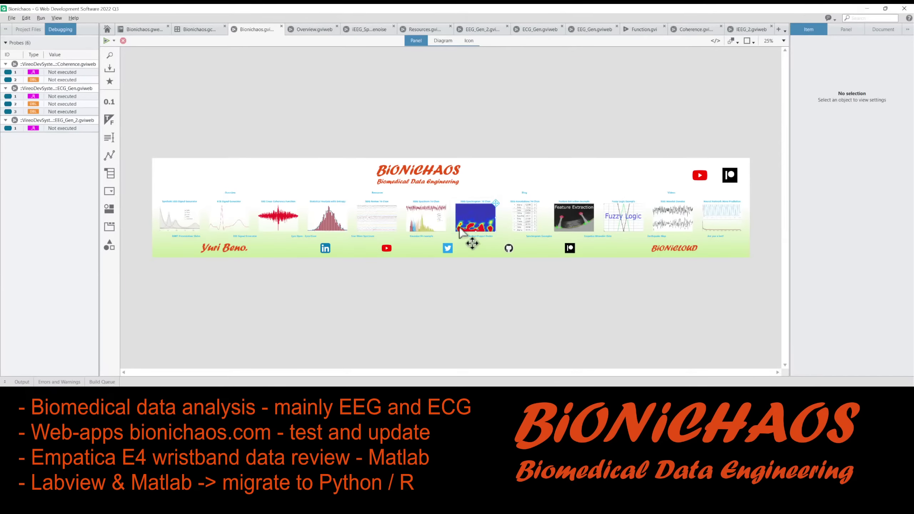
pyautogui.click(479, 220)
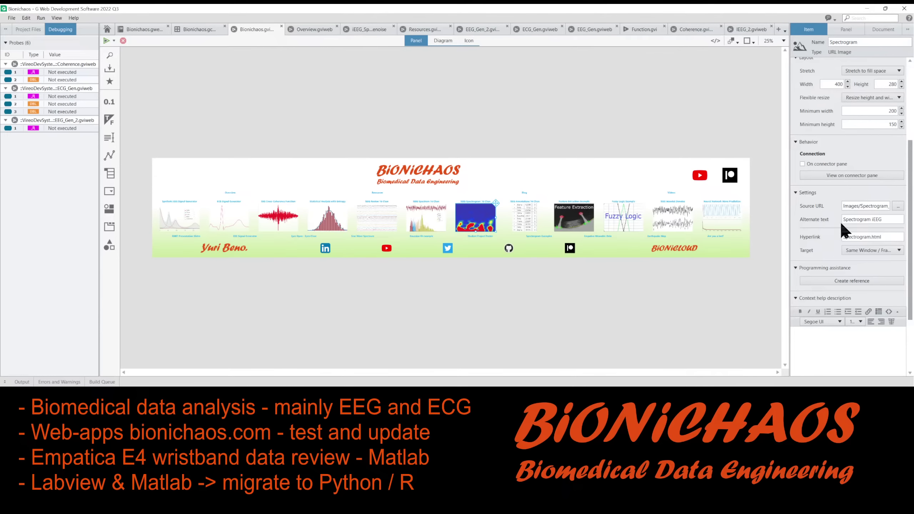
# Step: Expand Bionichaos.gcomp in the project files and open Spectrogram.gviweb
pyautogui.click(16, 29)
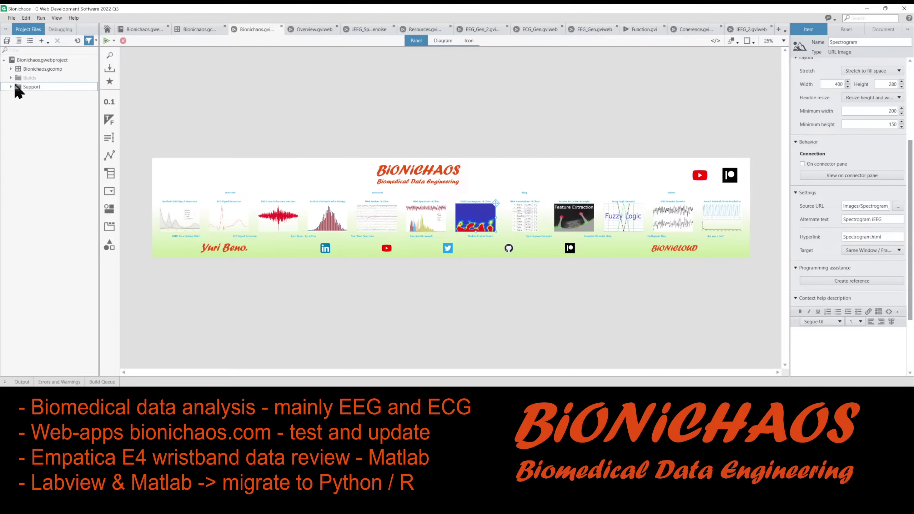
pyautogui.doubleClick(18, 69)
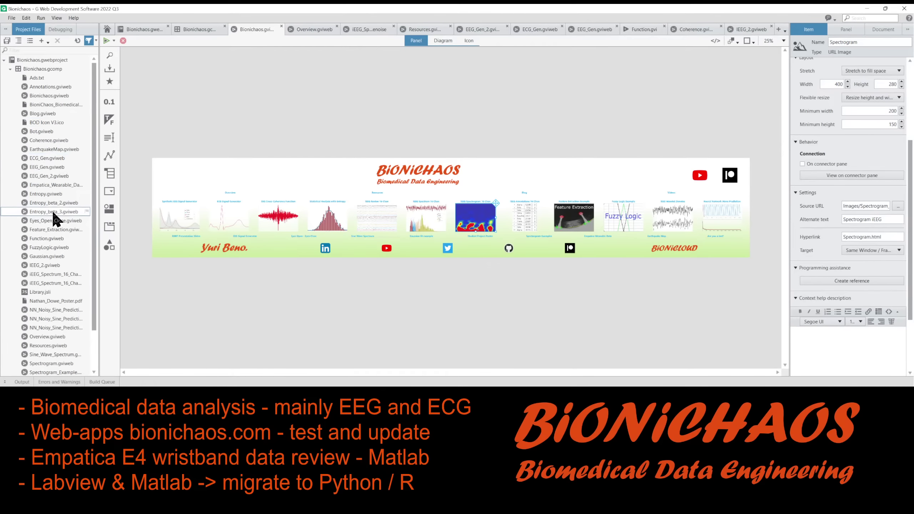
pyautogui.scroll(-2, 54, 216)
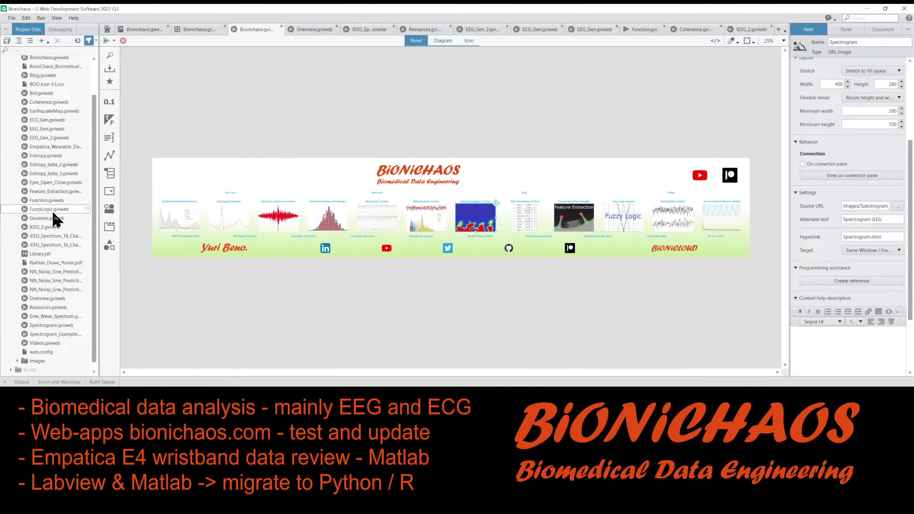
pyautogui.doubleClick(41, 324)
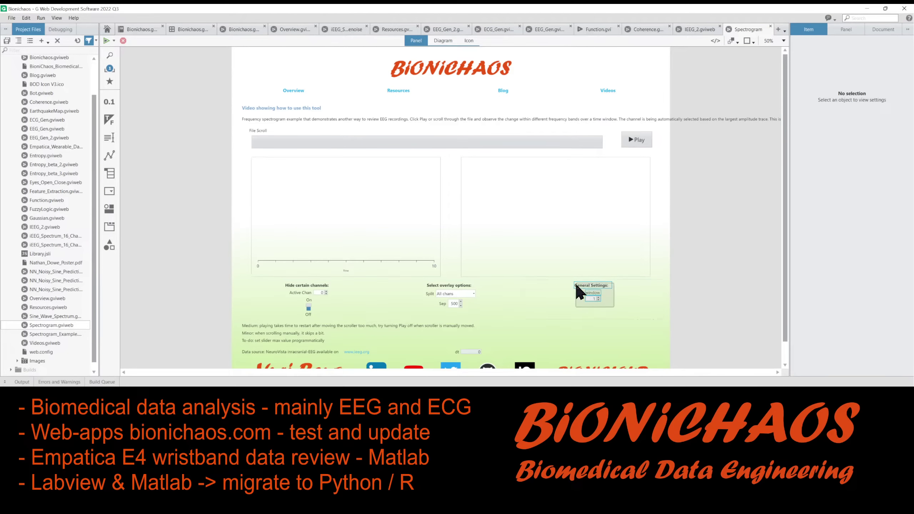
# Step: Examine the spectrogram diagram's event sources for File Scroll, Sep and Split, and view the Play: Value changed case
pyautogui.hotkey('ctrl', 'e')
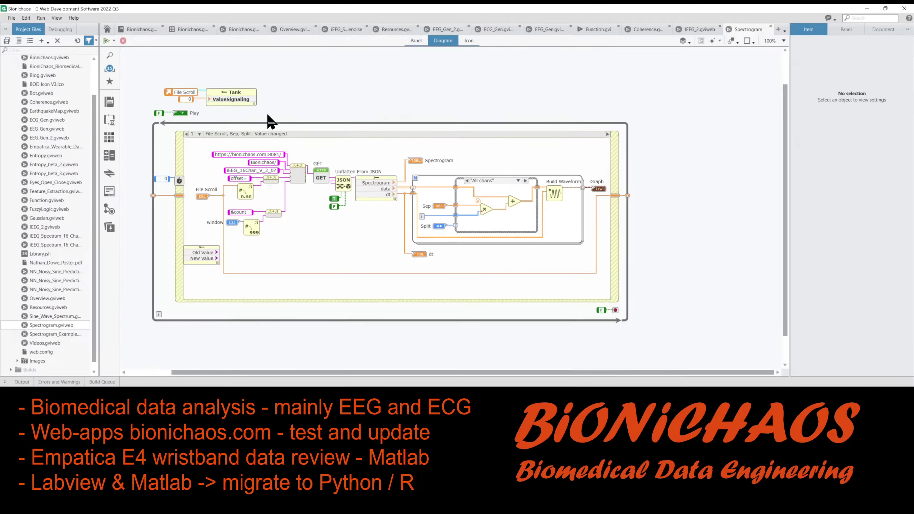
pyautogui.click(227, 133)
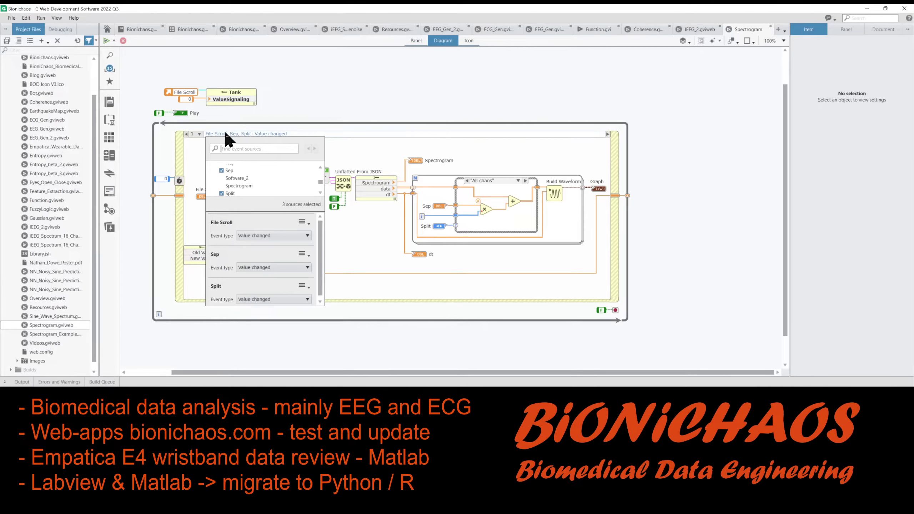
pyautogui.click(196, 134)
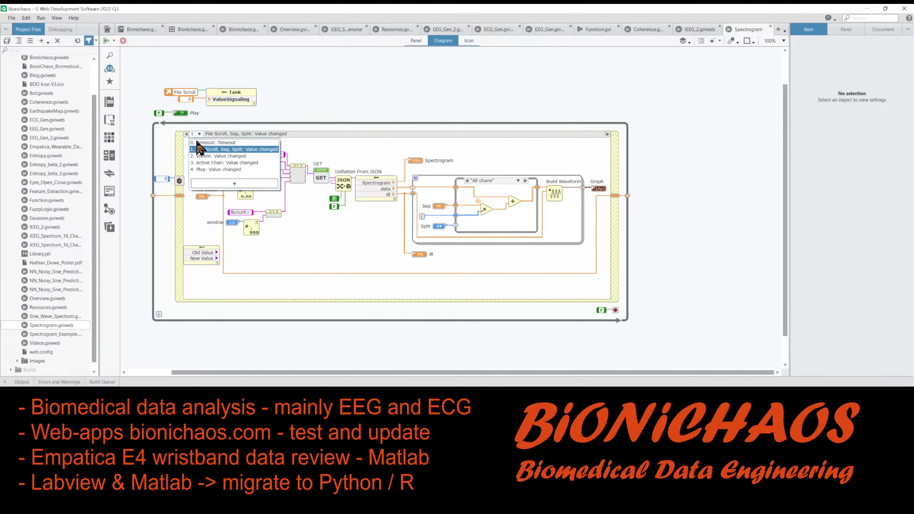
pyautogui.click(207, 169)
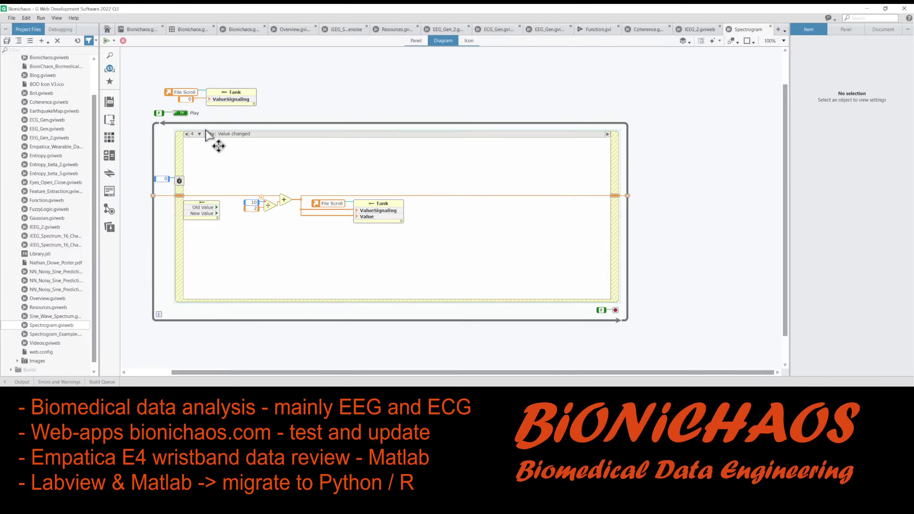
# Step: Add the window control to the value-changed sources of the File Scroll, Sep, Split event case and save the file
pyautogui.hotkey('ctrl', 'e')
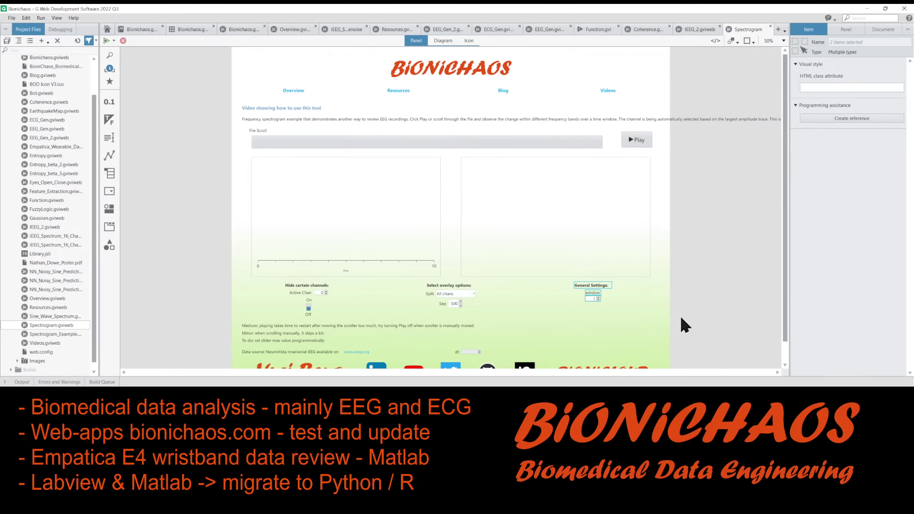
pyautogui.doubleClick(592, 300)
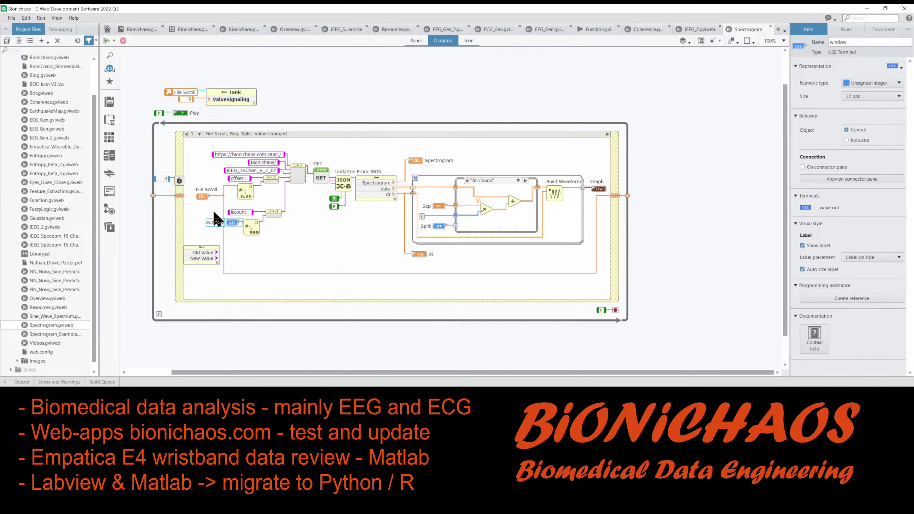
pyautogui.rightClick(254, 135)
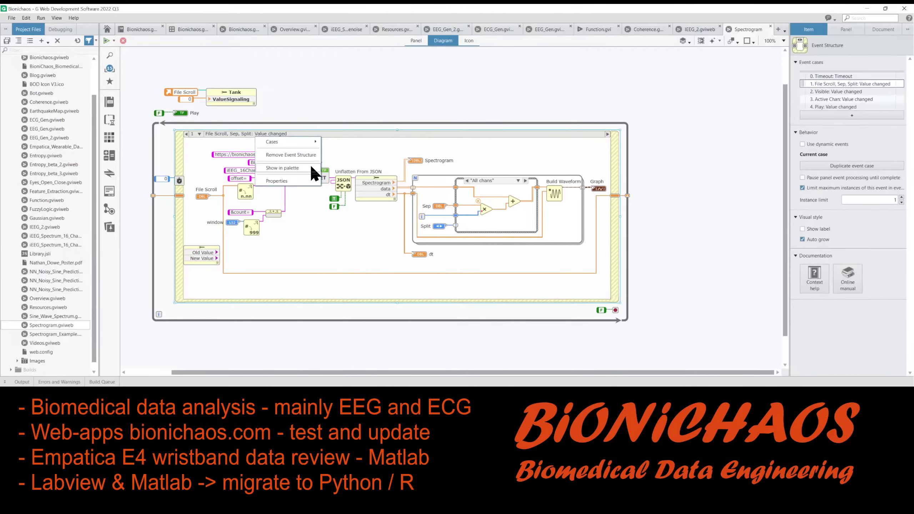
pyautogui.moveTo(296, 141)
pyautogui.press('Escape')
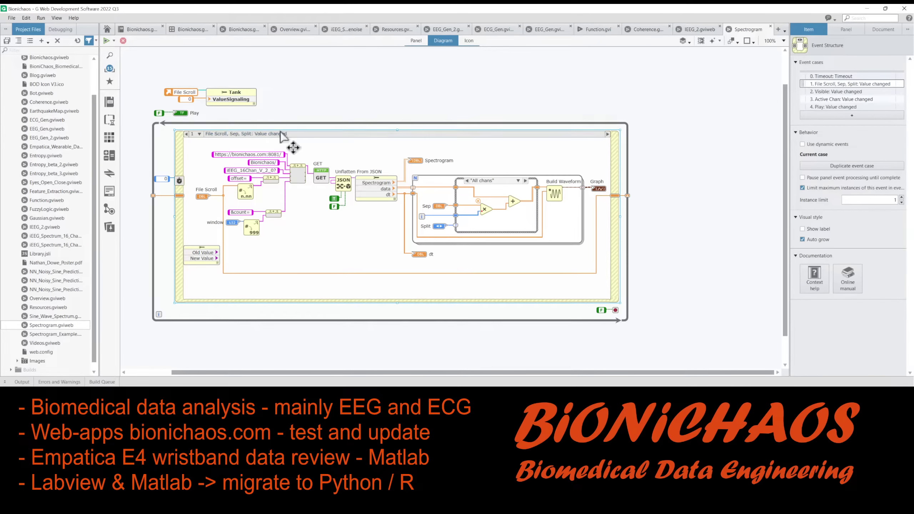
pyautogui.click(232, 134)
pyautogui.scroll(-3, 260, 172)
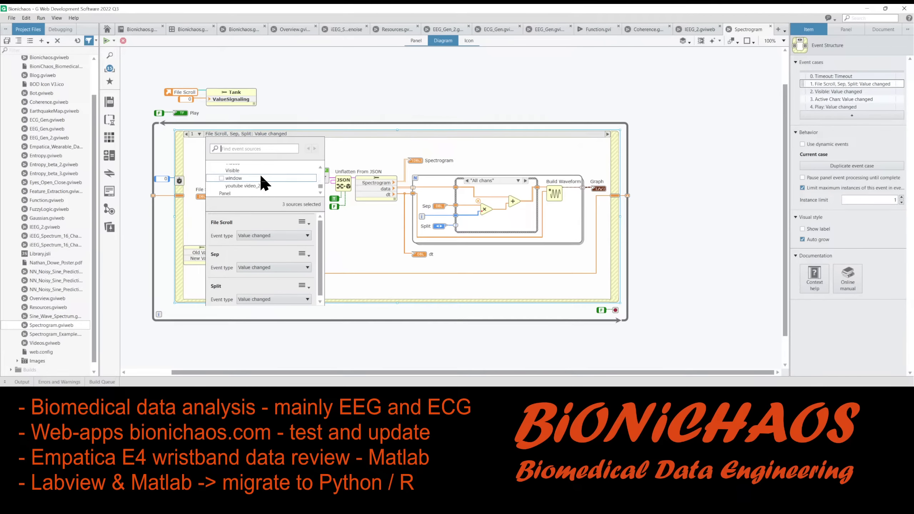
pyautogui.click(222, 178)
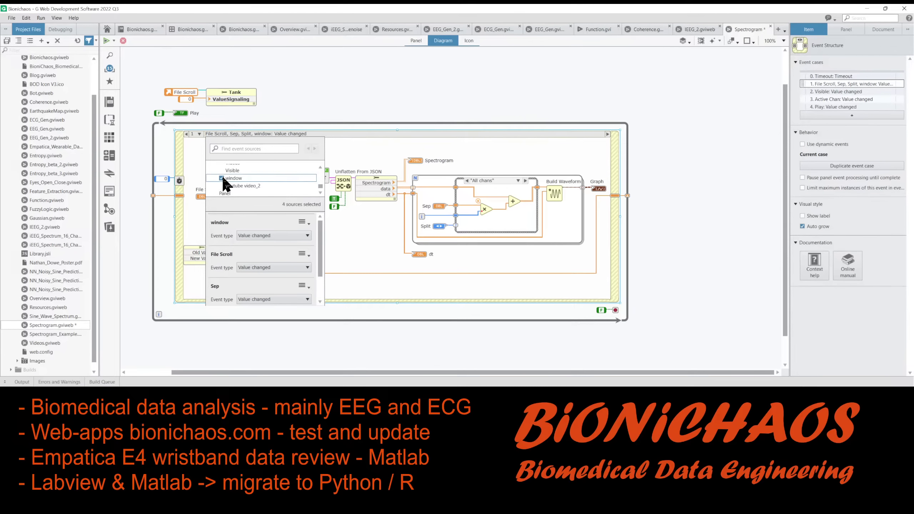
pyautogui.click(368, 245)
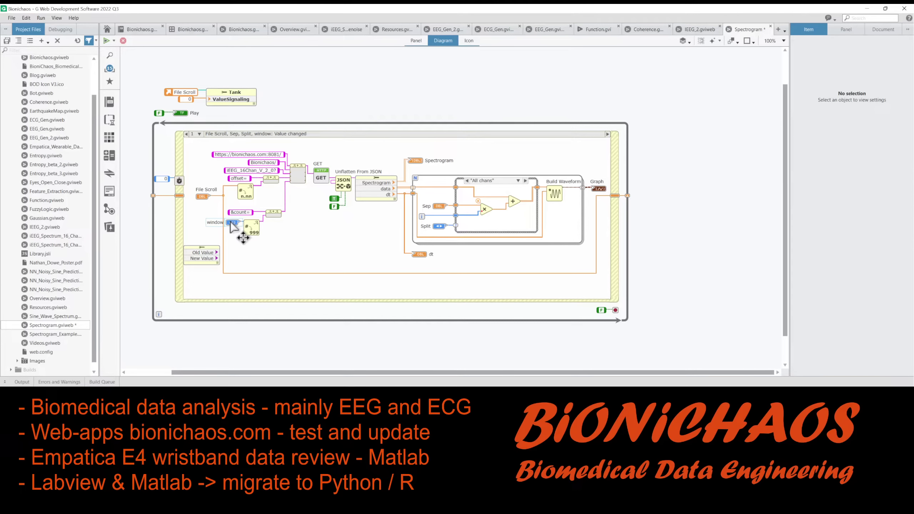
pyautogui.hotkey('ctrl', 's')
# Step: Run Spectrogram.gviweb, test the window setting by raising it to 4, and stop the run
pyautogui.doubleClick(233, 223)
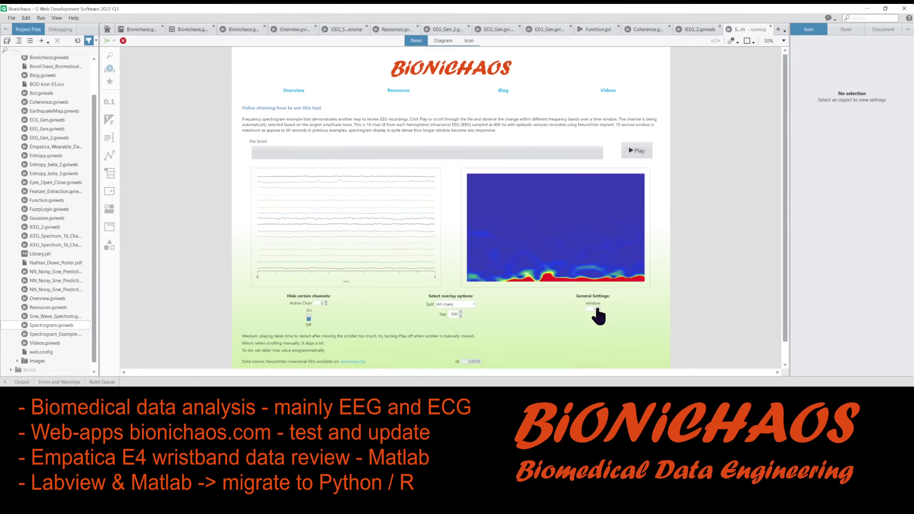
pyautogui.click(598, 309)
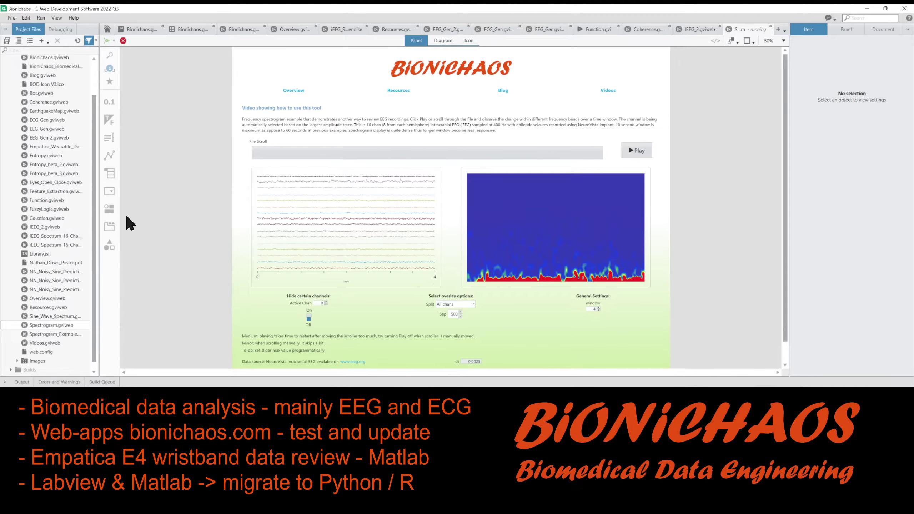
pyautogui.click(124, 41)
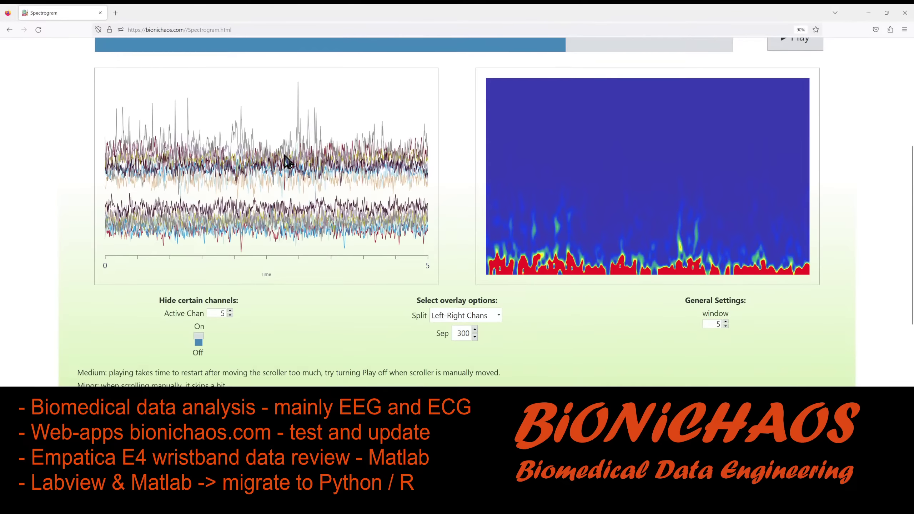
# Step: In the browser, play the iEEG recording on the Spectrogram page and examine the traces alongside the spectrogram
pyautogui.scroll(3, 288, 162)
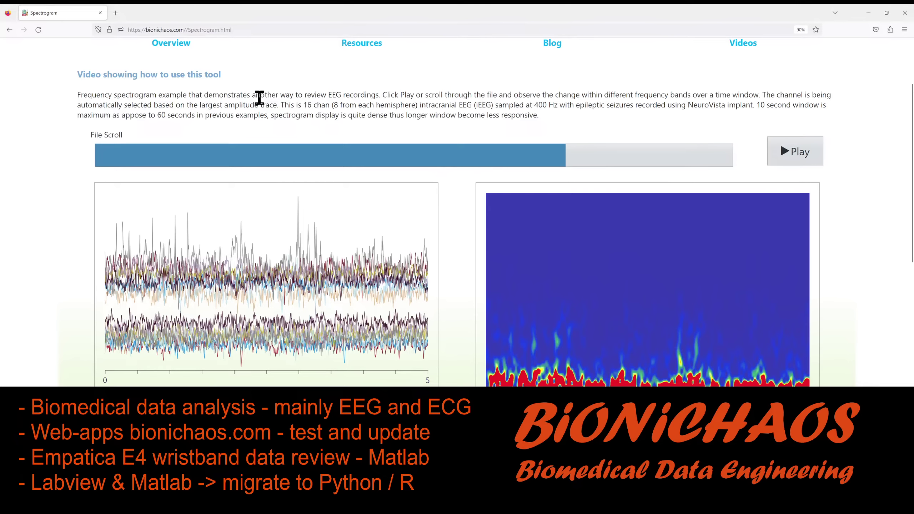
pyautogui.moveTo(268, 96); pyautogui.dragTo(231, 94)
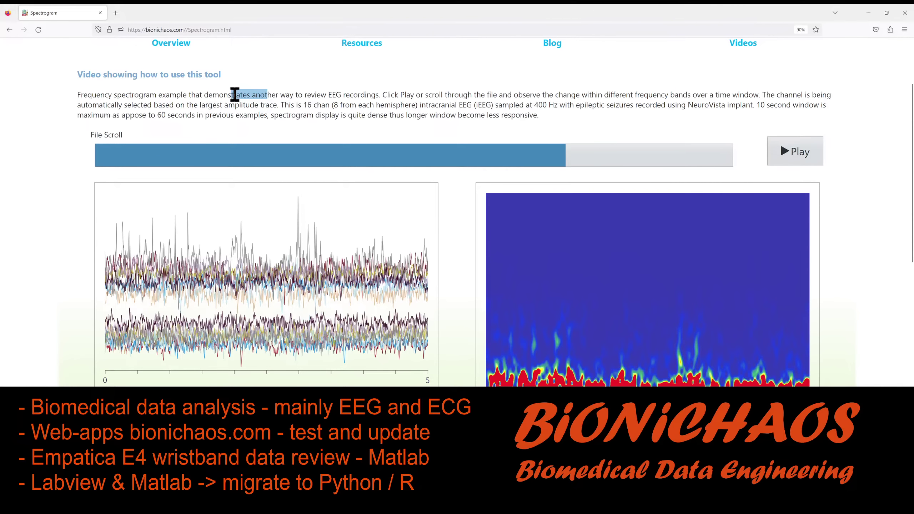
pyautogui.scroll(-2, 249, 129)
pyautogui.scroll(1, 251, 128)
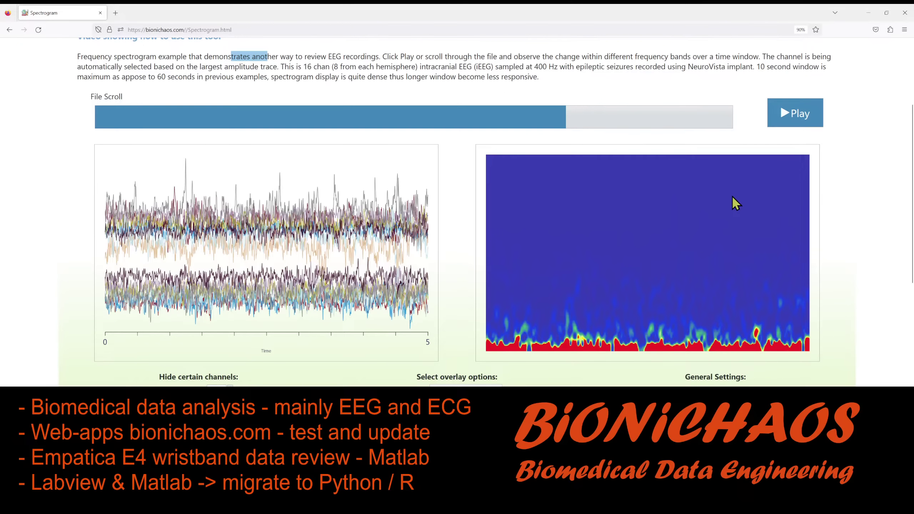
pyautogui.scroll(-1, 707, 195)
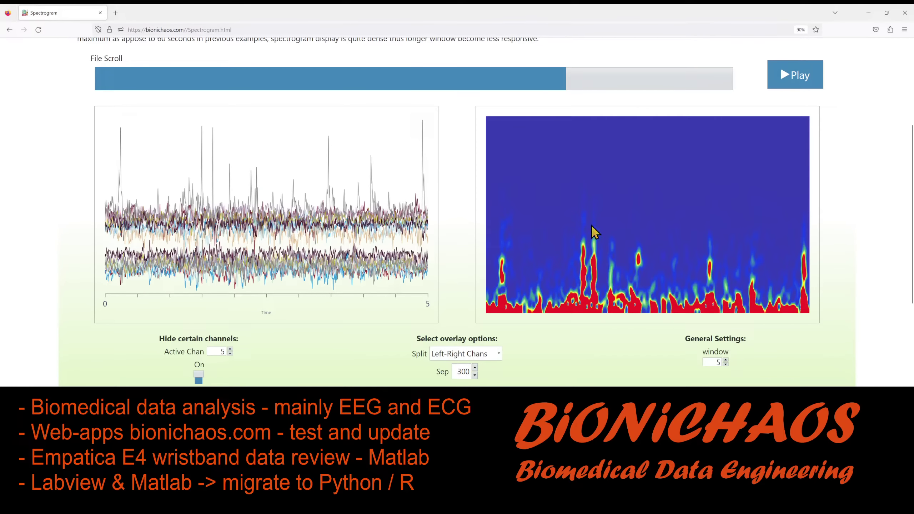
pyautogui.scroll(1, 592, 228)
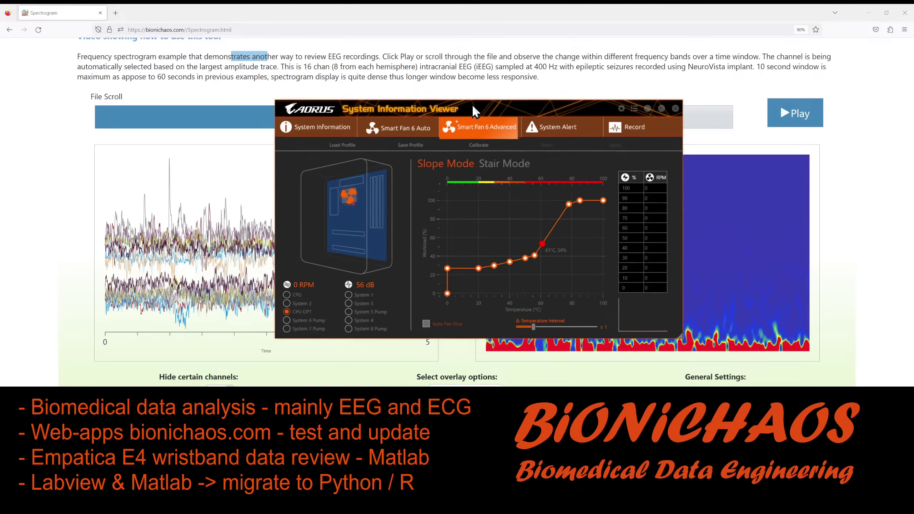
# Step: In AORUS System Information Viewer, move the System 2 fan curve's first 100% workload point to about 71 °C and apply it
pyautogui.moveTo(471, 104); pyautogui.dragTo(471, 9)
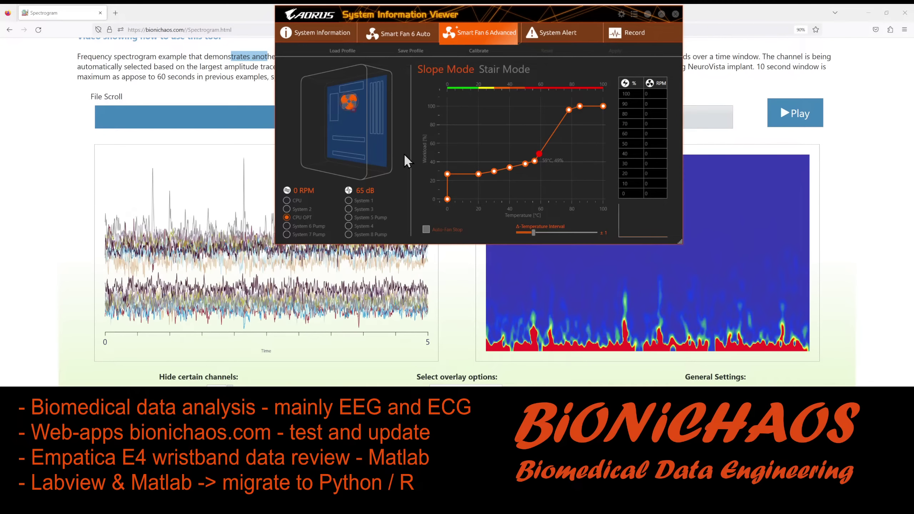
pyautogui.click(287, 200)
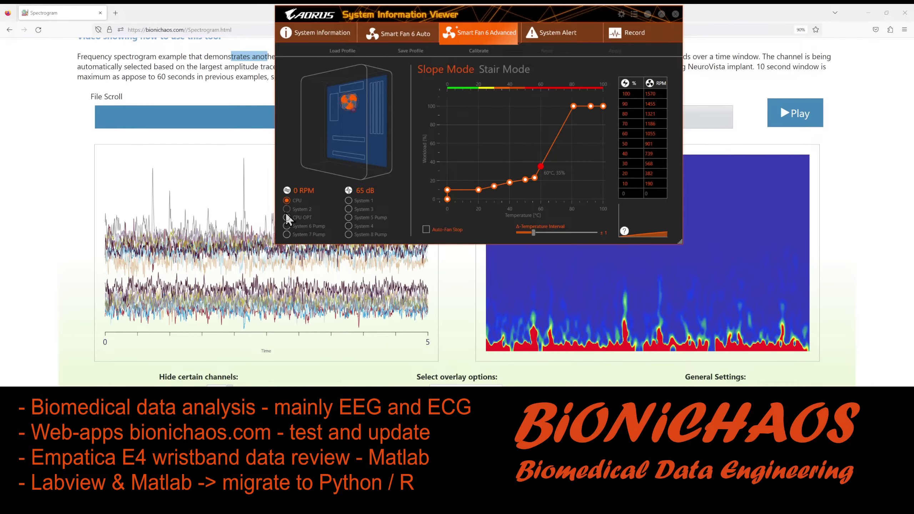
pyautogui.click(286, 210)
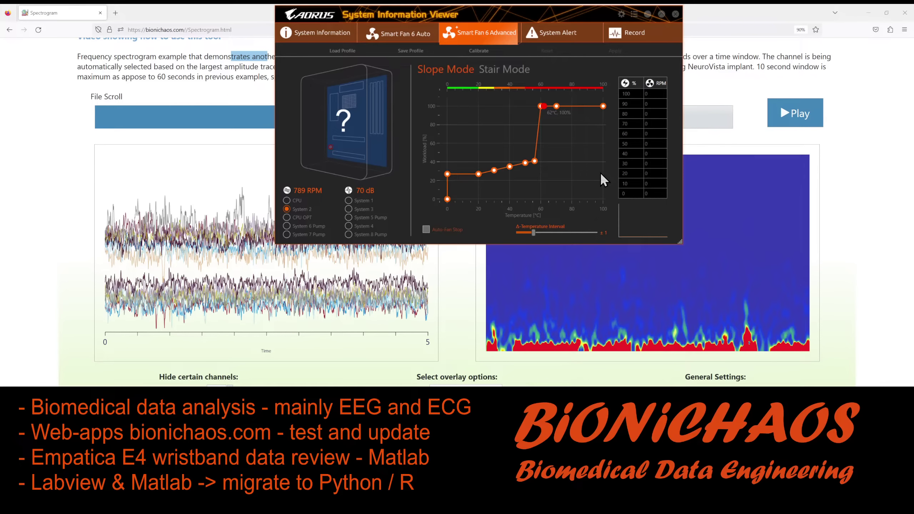
pyautogui.moveTo(556, 105)
pyautogui.mouseDown()
pyautogui.moveTo(575, 106)
pyautogui.moveTo(557, 106)
pyautogui.mouseUp()
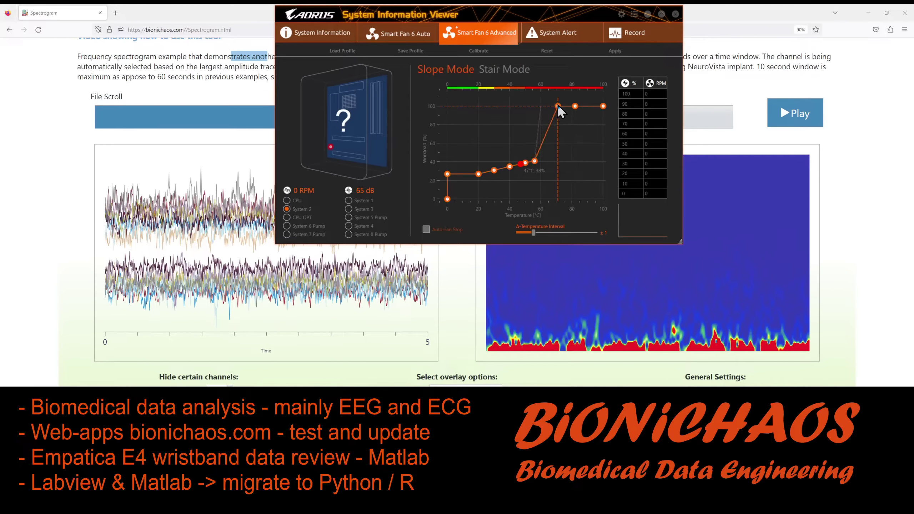
pyautogui.click(611, 53)
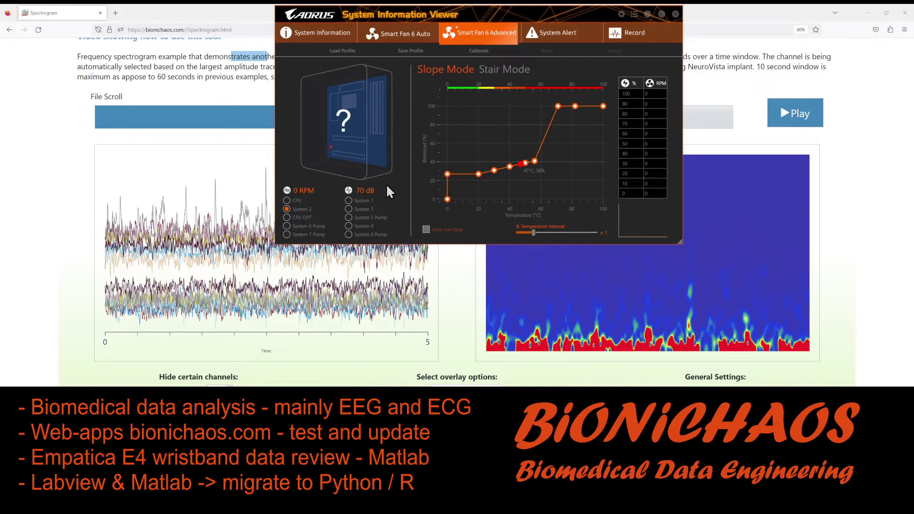
# Step: Examine the fan curves for CPU OPT, System 6 Pump, System 7 Pump, System 3, System 5 Pump and System 4
pyautogui.click(286, 217)
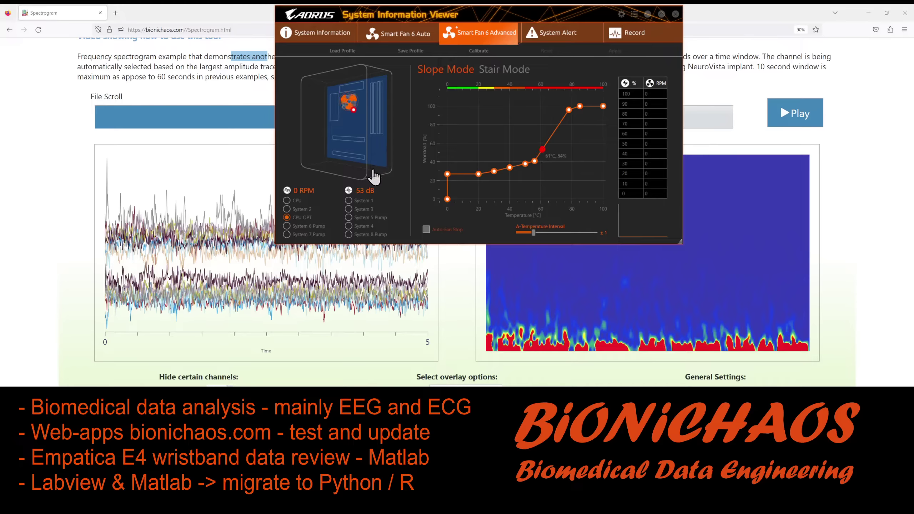
pyautogui.click(287, 225)
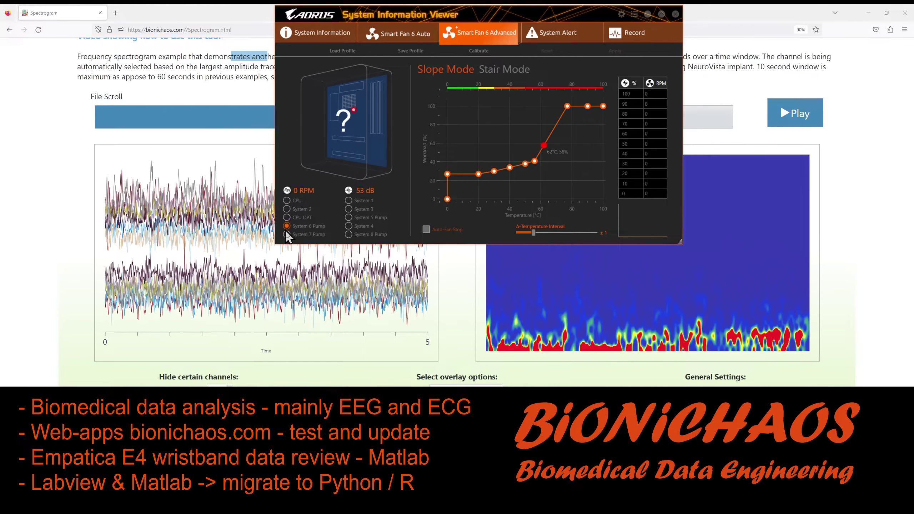
pyautogui.click(287, 234)
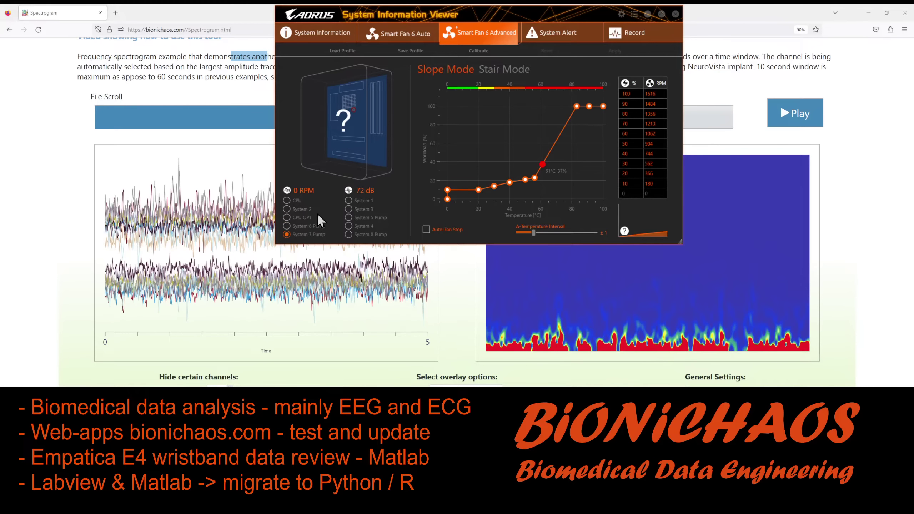
pyautogui.click(349, 209)
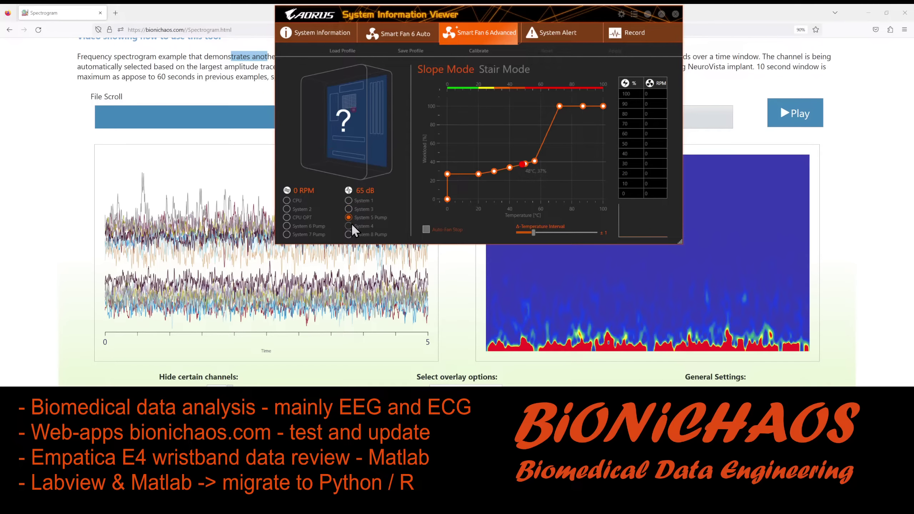
pyautogui.click(349, 225)
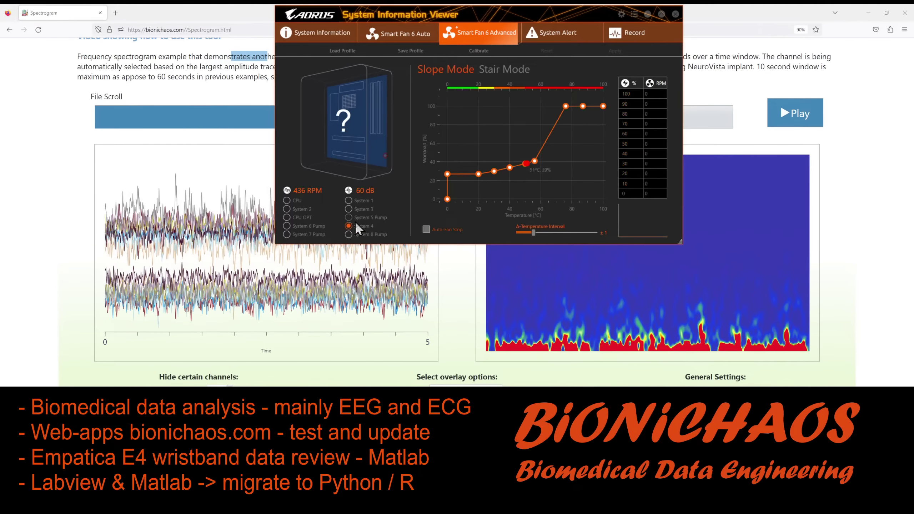
pyautogui.click(349, 216)
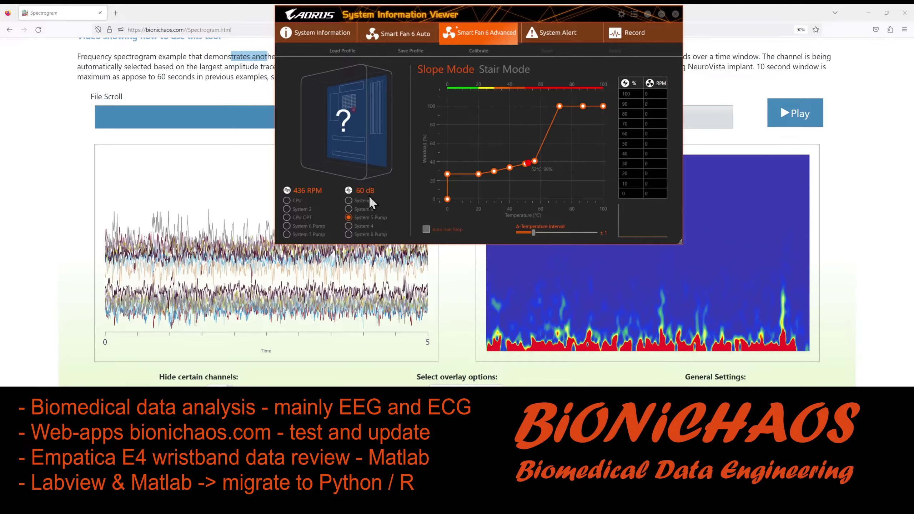
pyautogui.click(348, 209)
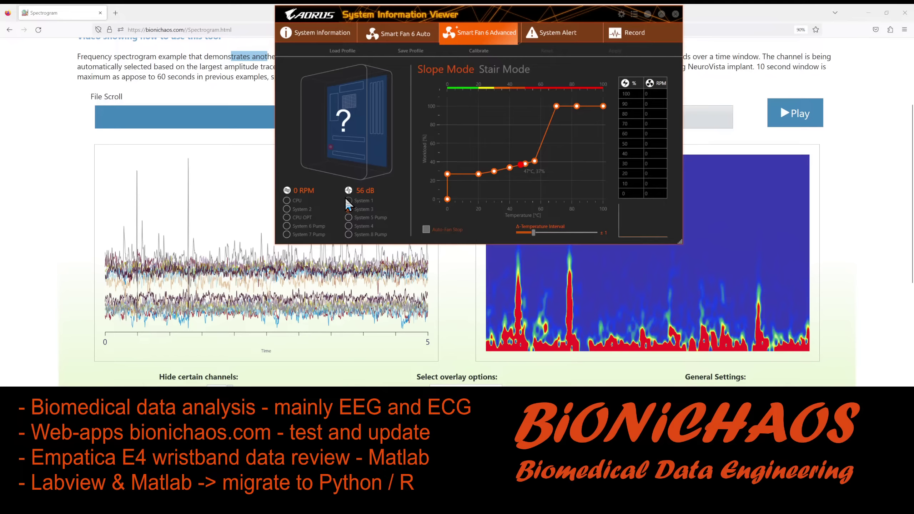
# Step: View the processor, clock and memory details and the Smart Fan 6 Auto settings
pyautogui.click(329, 32)
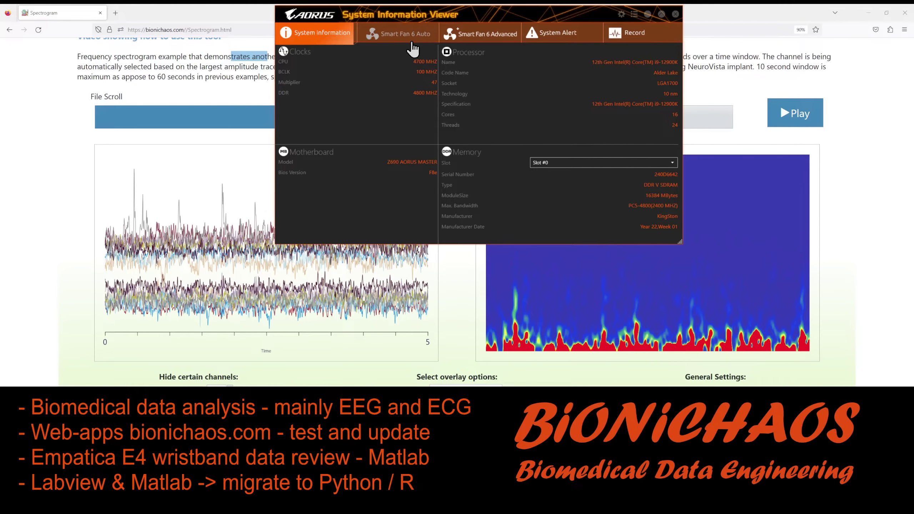
pyautogui.click(395, 36)
pyautogui.click(304, 34)
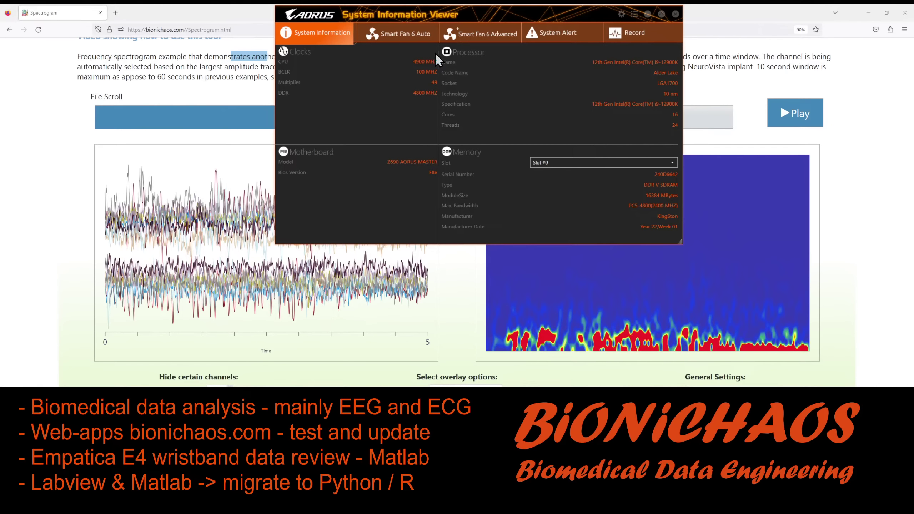
# Step: Return to the advanced fan settings and recheck the curves for the CPU, System 1 to 4, and System 6, 7 and 8 Pump
pyautogui.click(478, 41)
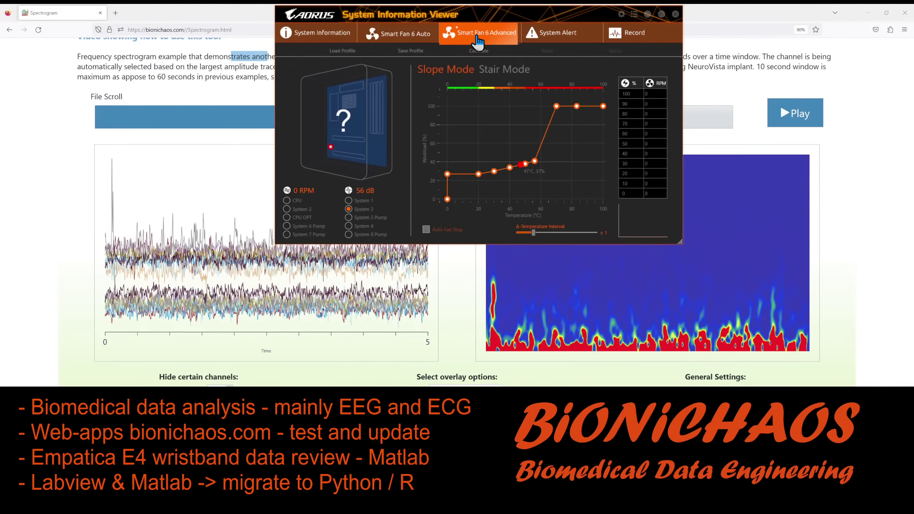
pyautogui.click(349, 200)
pyautogui.click(287, 208)
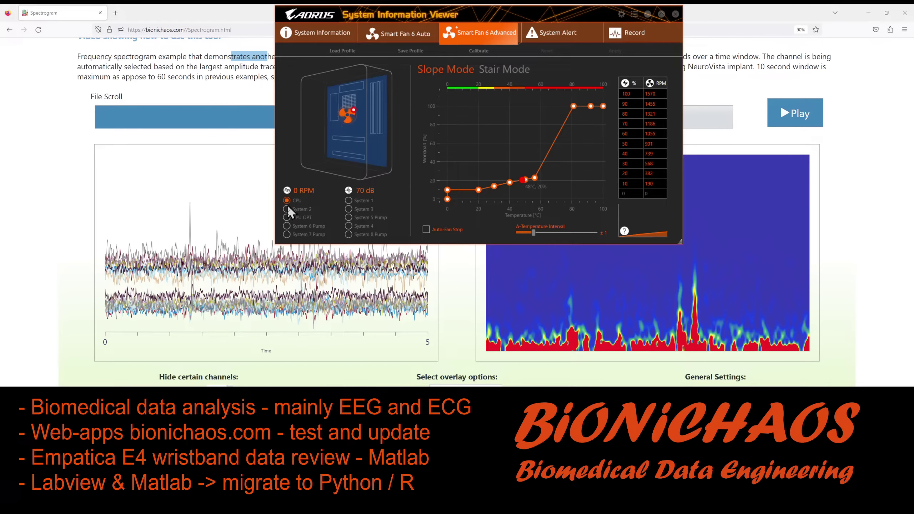
pyautogui.click(286, 225)
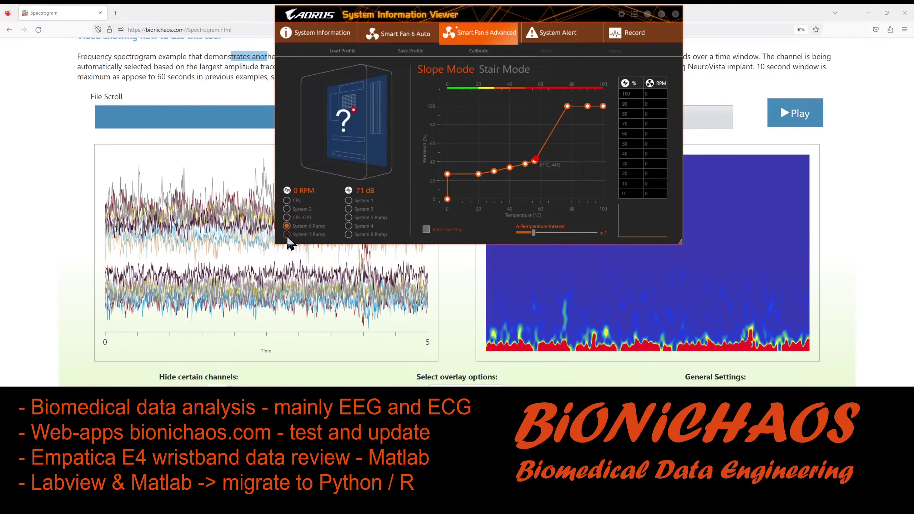
pyautogui.click(286, 235)
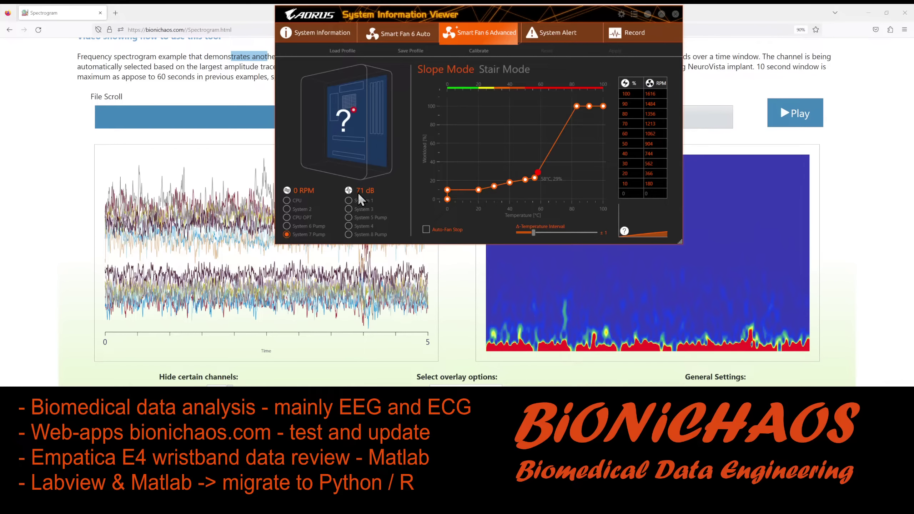
pyautogui.click(348, 200)
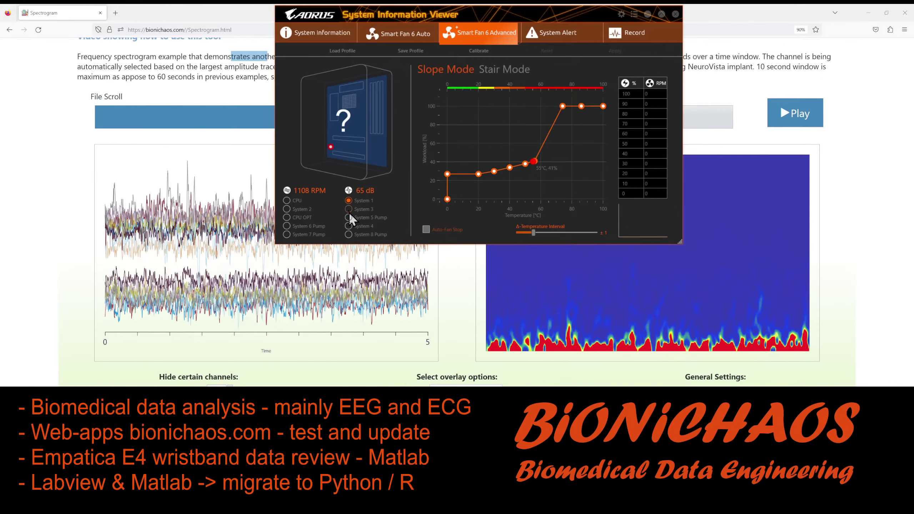
pyautogui.click(349, 210)
pyautogui.click(348, 225)
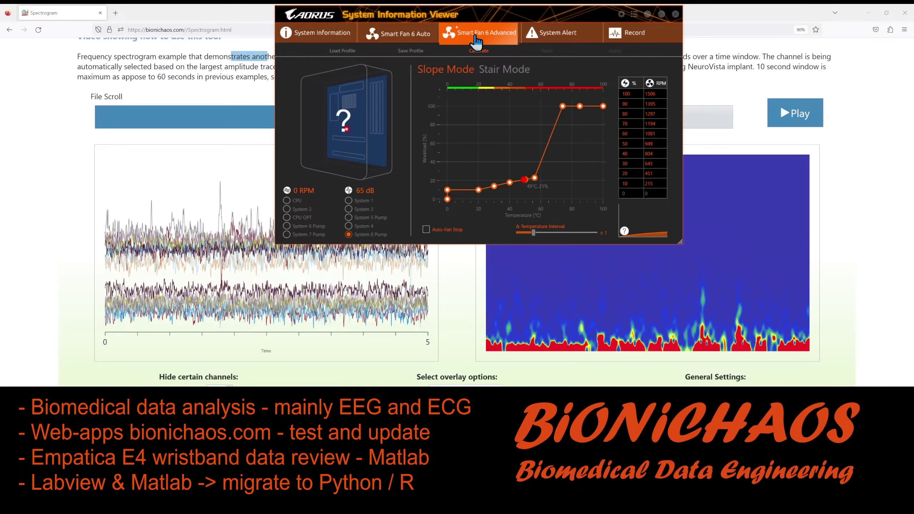
# Step: Move the System Information Viewer off the browser window, and pause and resume the iEEG spectrogram playback
pyautogui.moveTo(557, 16); pyautogui.dragTo(42, 106)
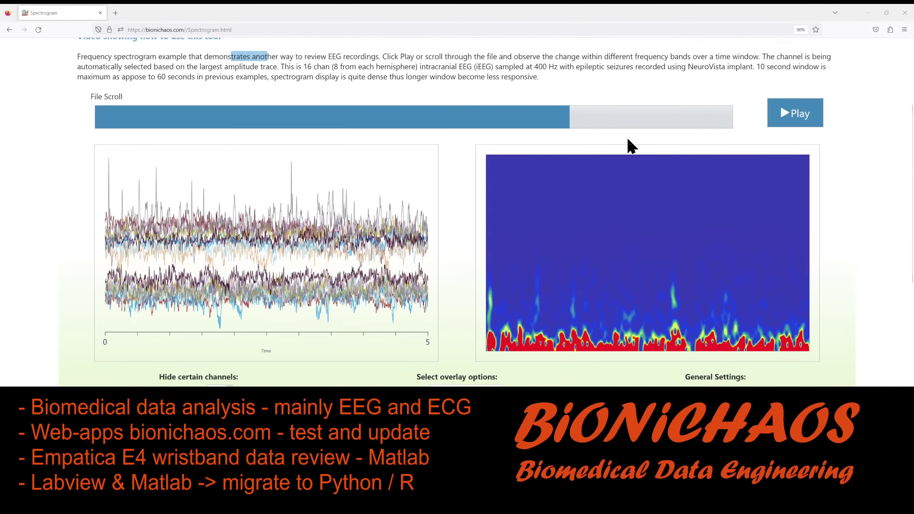
pyautogui.click(783, 109)
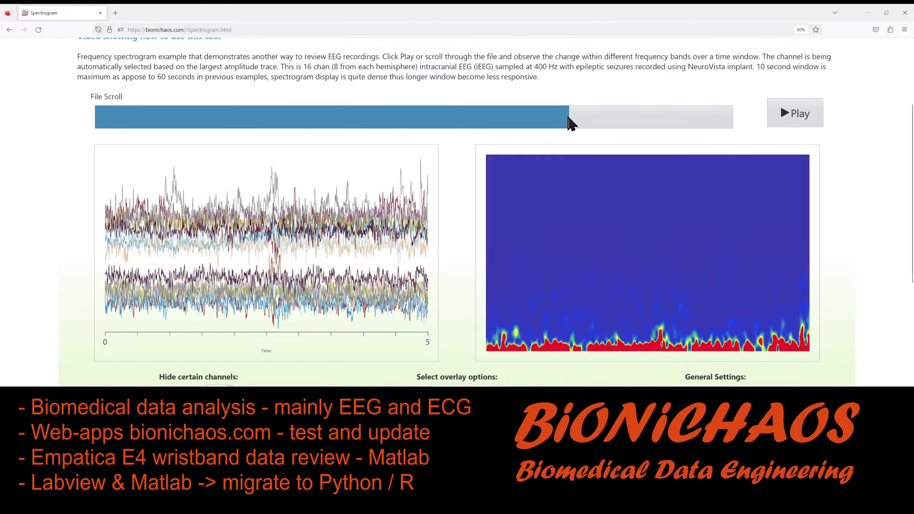
pyautogui.moveTo(151, 317)
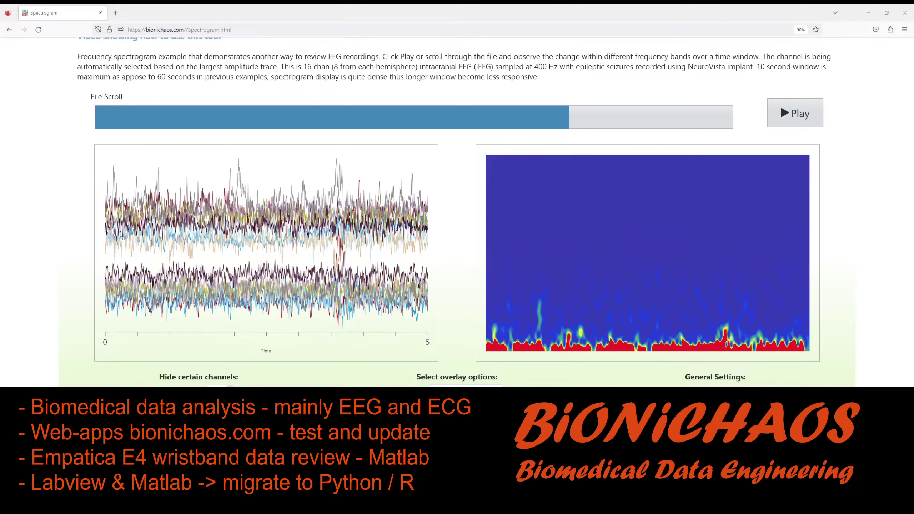
pyautogui.click(787, 122)
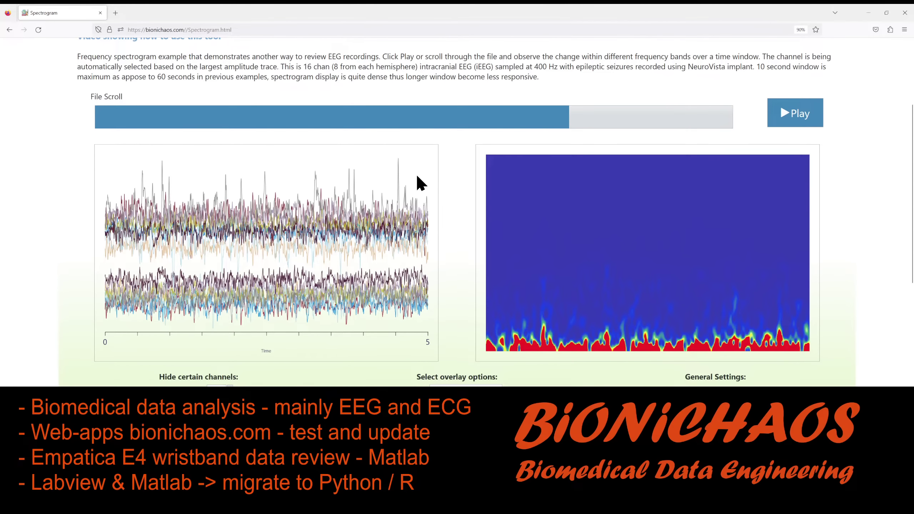
# Step: Set the spectrogram window to 1 and review the traces, spectrogram and page notes
pyautogui.scroll(-3, 416, 173)
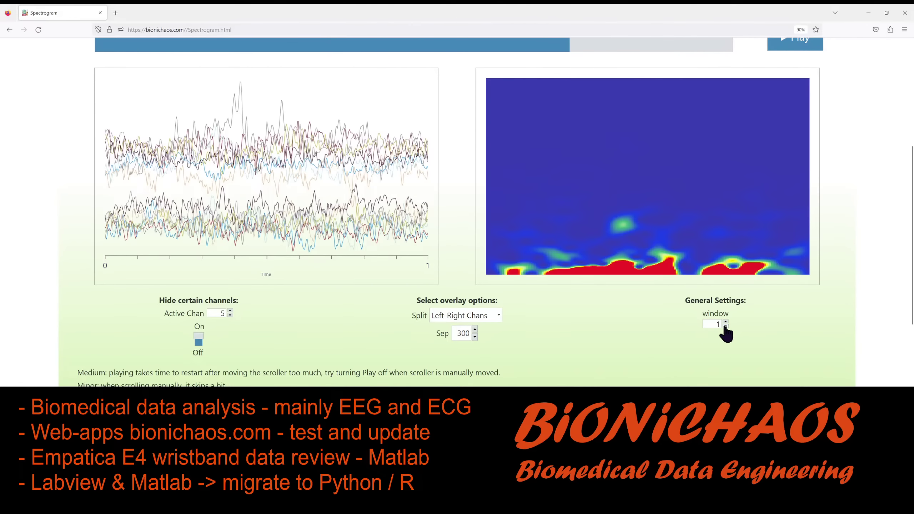
pyautogui.scroll(1, 652, 351)
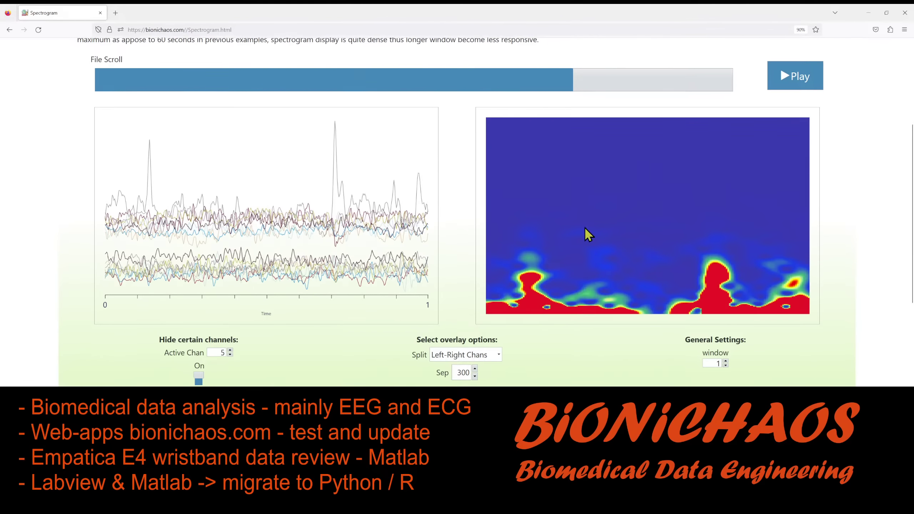
pyautogui.scroll(2, 584, 225)
pyautogui.scroll(-5, 568, 227)
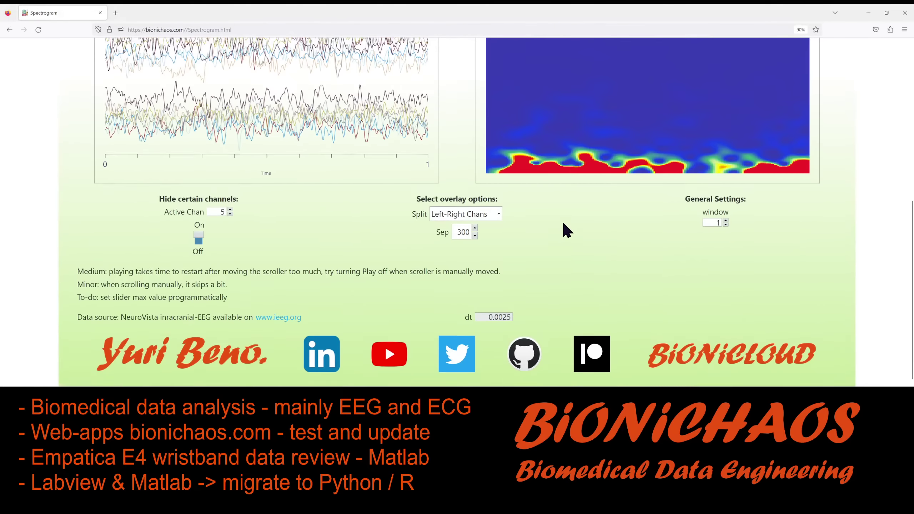
# Step: Return to the Bionichaos home page and open the iEEG Annotations 16 Chan app
pyautogui.scroll(5, 566, 230)
pyautogui.click(475, 78)
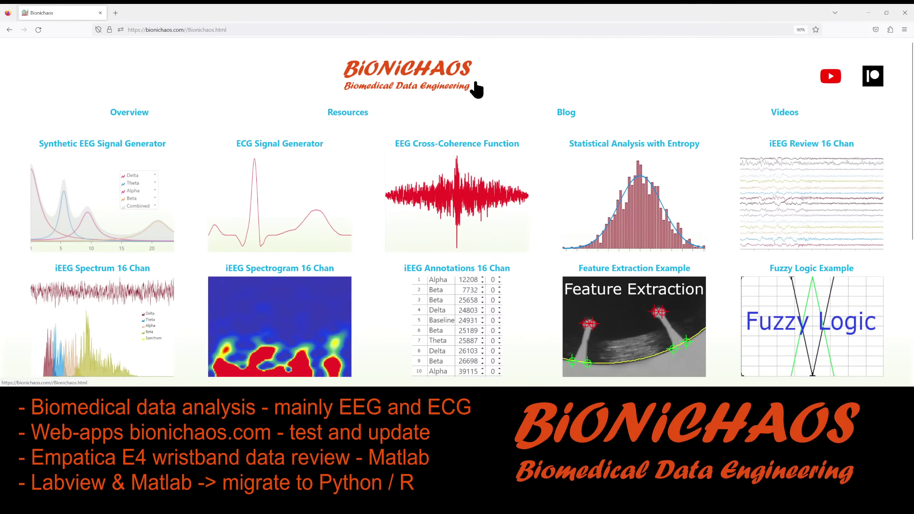
pyautogui.scroll(-5, 476, 94)
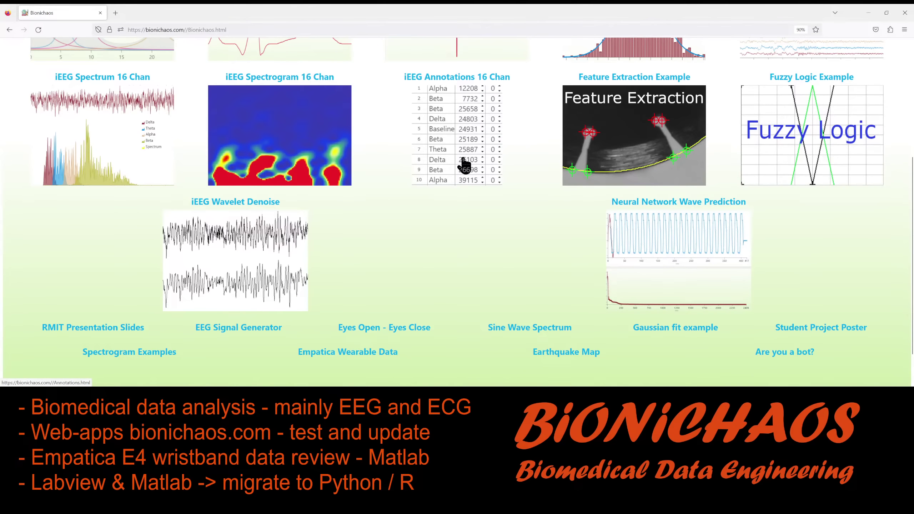
pyautogui.click(464, 161)
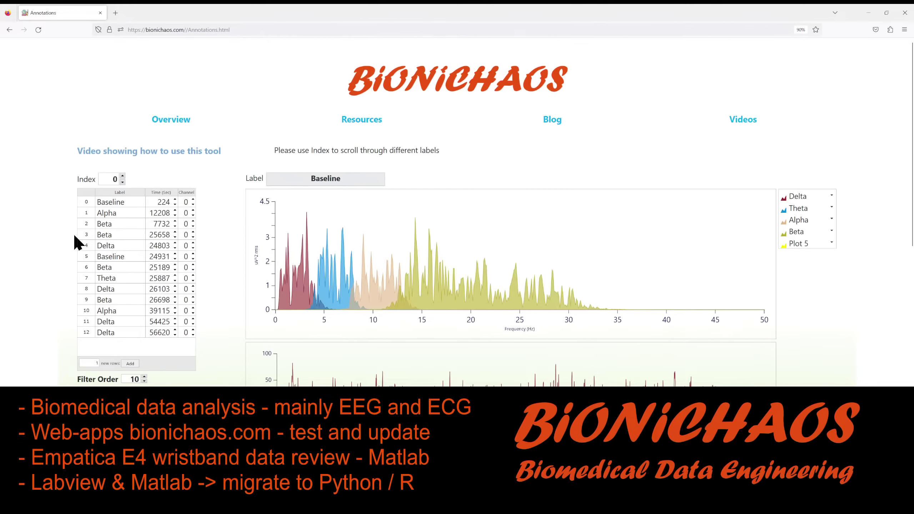
# Step: Step the annotation index up to 12, reviewing the labels with their band spectra and EEG trace
pyautogui.click(123, 176)
pyautogui.click(122, 176)
pyautogui.click(122, 176)
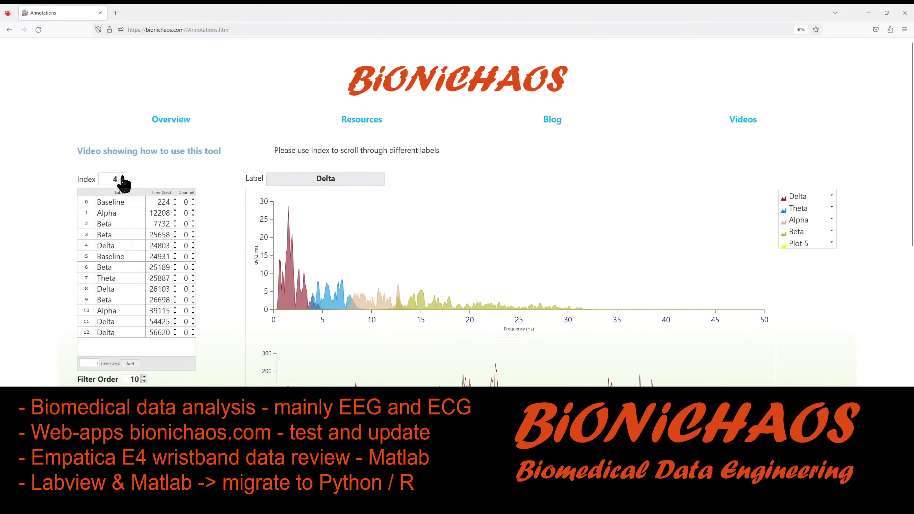
pyautogui.click(123, 176)
pyautogui.click(123, 176)
pyautogui.click(123, 176)
pyautogui.click(122, 176)
pyautogui.click(123, 176)
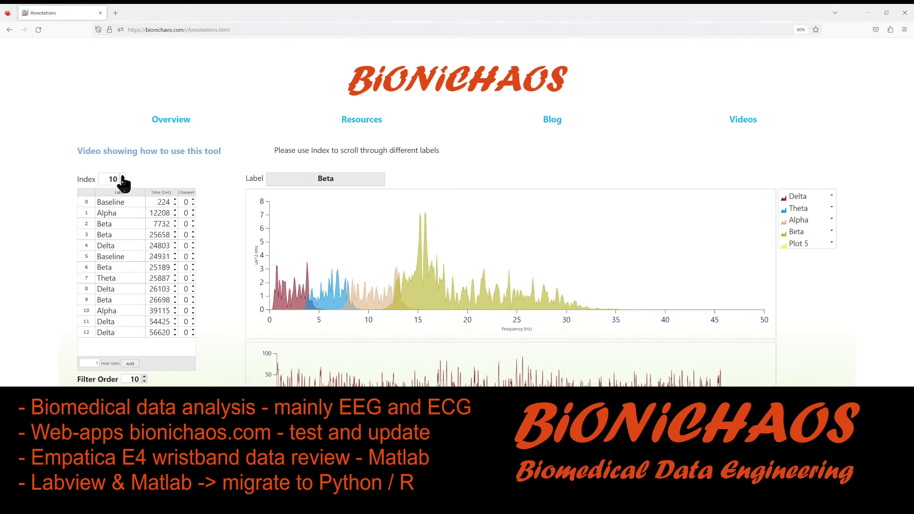
pyautogui.click(123, 176)
pyautogui.click(122, 176)
pyautogui.click(123, 176)
pyautogui.scroll(-4, 123, 181)
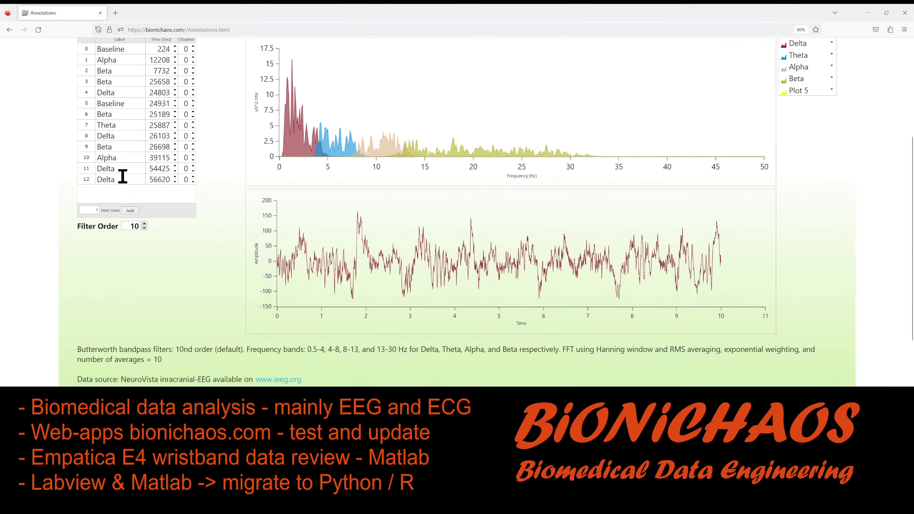
pyautogui.scroll(1, 123, 176)
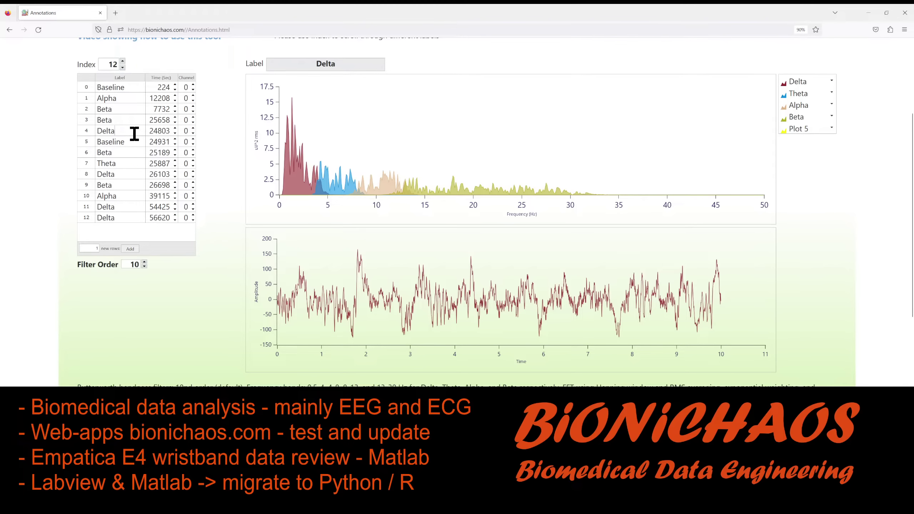
pyautogui.click(123, 106)
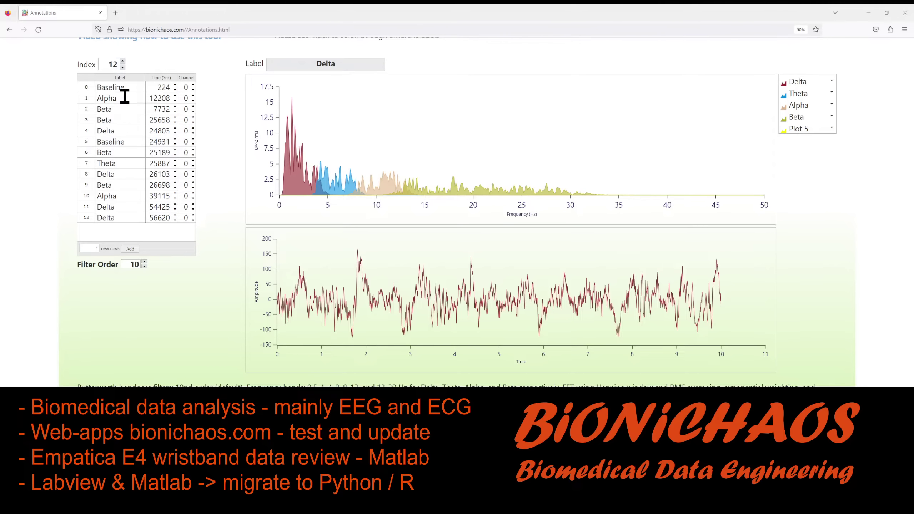
# Step: Switch to G Web Development Software, open Annotations.gviweb from the project files and show its block diagram
pyautogui.hotkey('alt', 'Tab')
pyautogui.hotkey('alt', 'Tab')
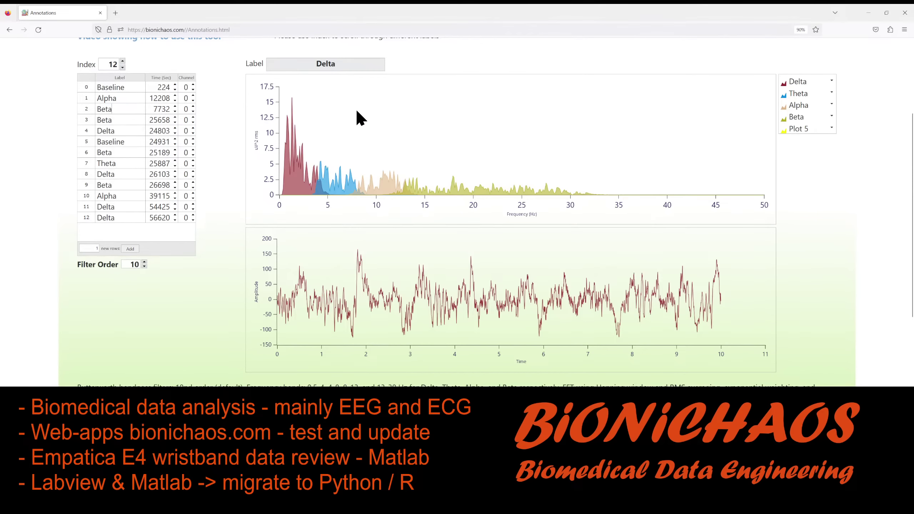
pyautogui.hotkey('alt', 'Tab')
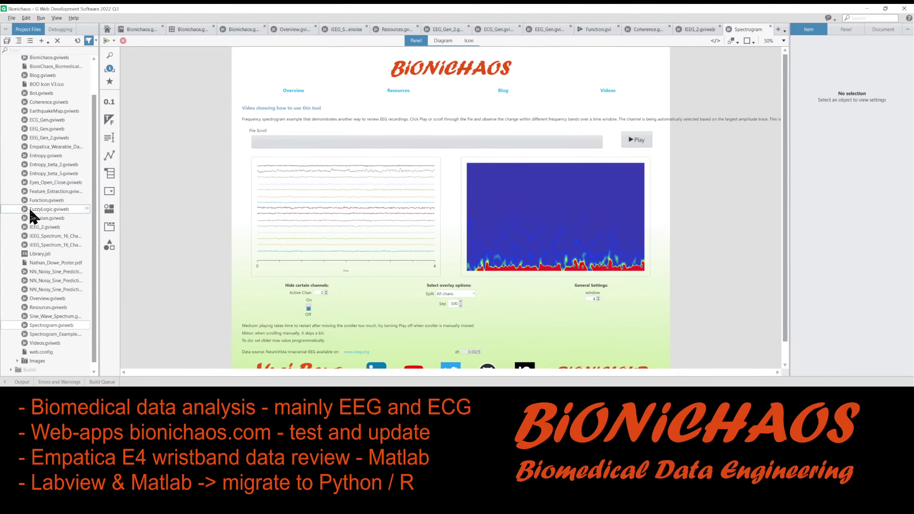
pyautogui.scroll(2, 50, 96)
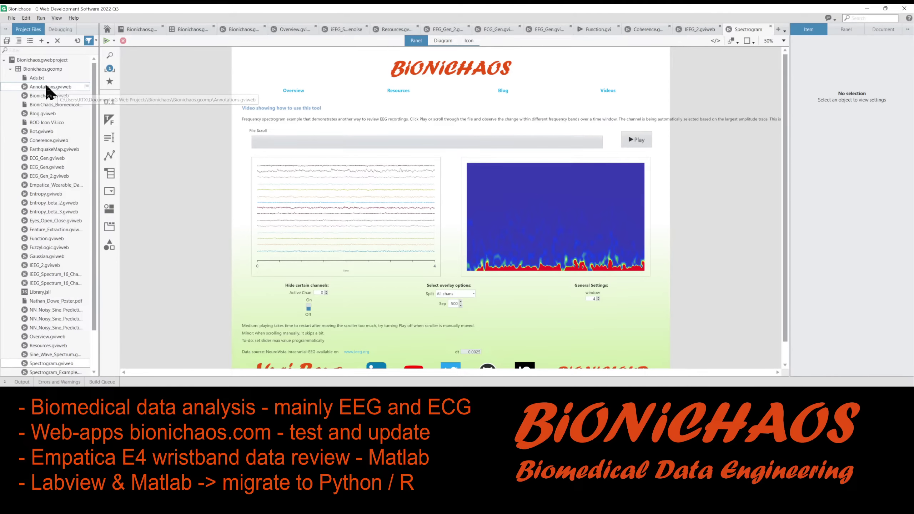
pyautogui.doubleClick(45, 86)
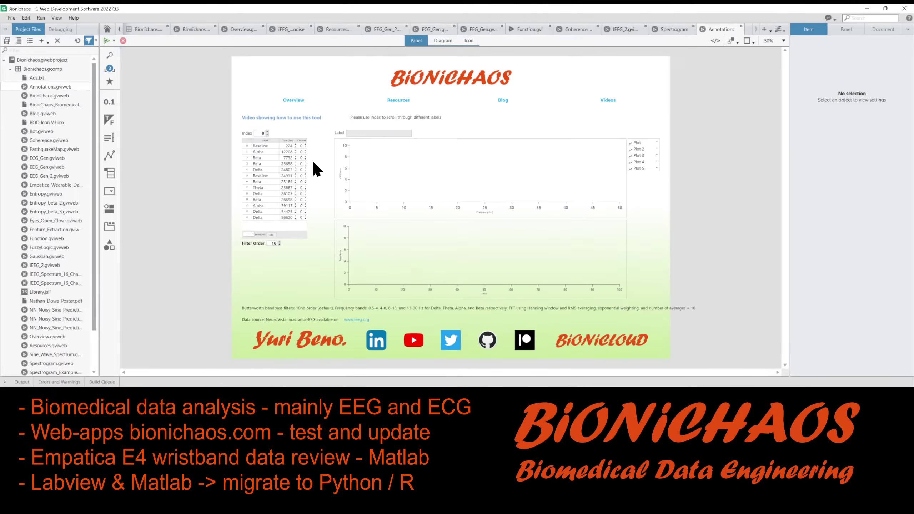
pyautogui.click(274, 189)
pyautogui.hotkey('ctrl', 'e')
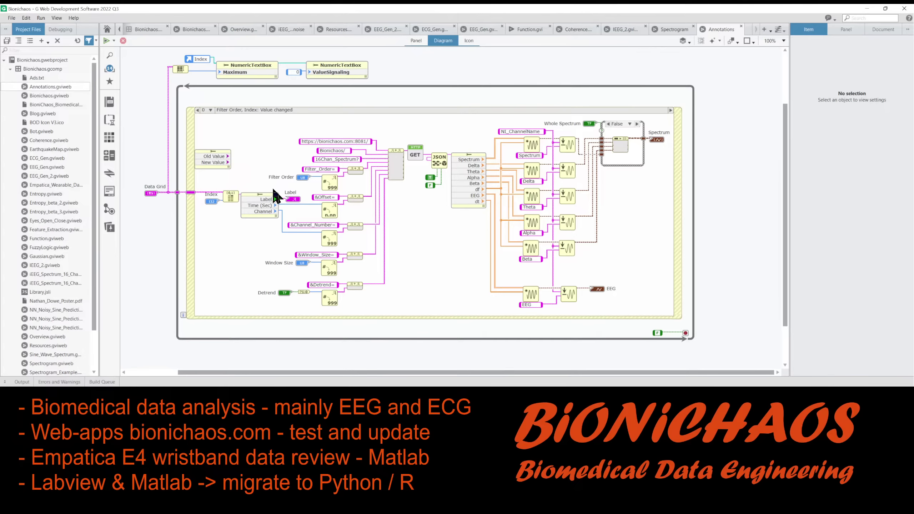
# Step: Examine the event structure's case list and compare the Annotations diagram with its front panel
pyautogui.click(210, 110)
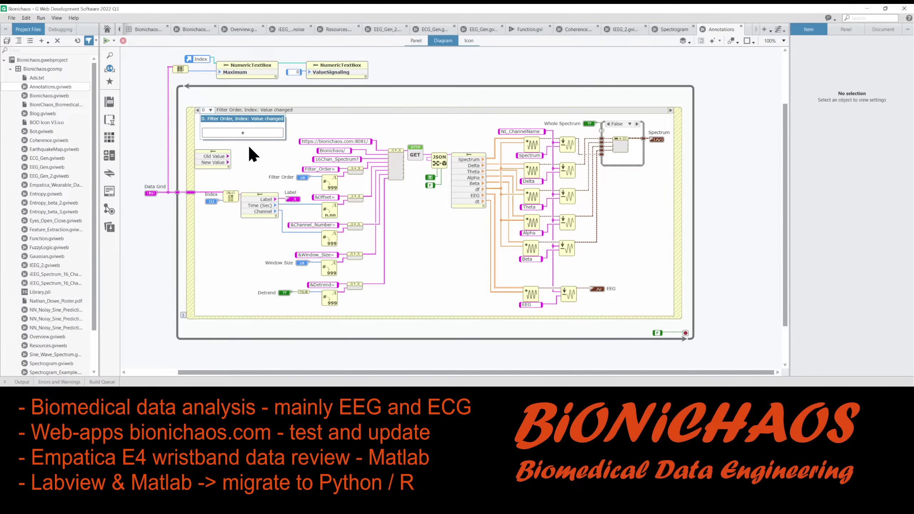
pyautogui.hotkey('ctrl', 'e')
pyautogui.hotkey('ctrl', 'e')
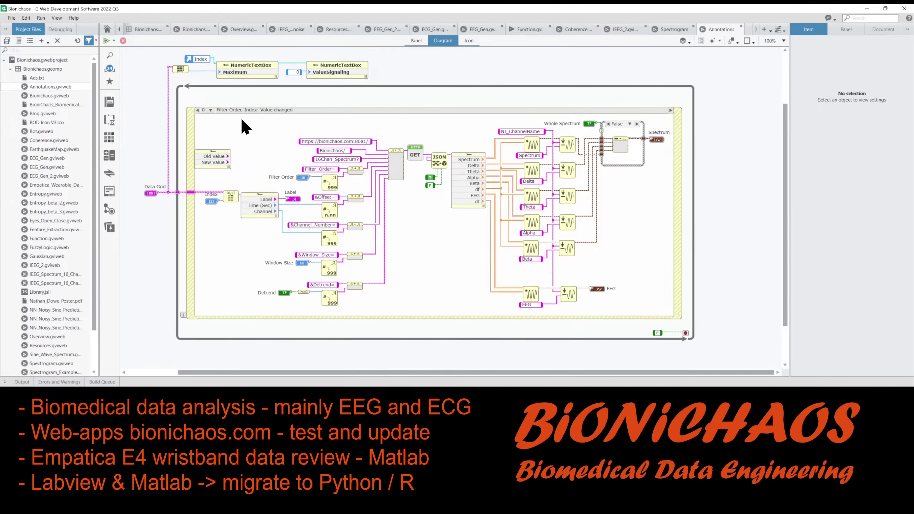
# Step: Create a reference to the Data Grid and place it inside the loop, above the event structure
pyautogui.hotkey('ctrl', 'e')
pyautogui.rightClick(257, 154)
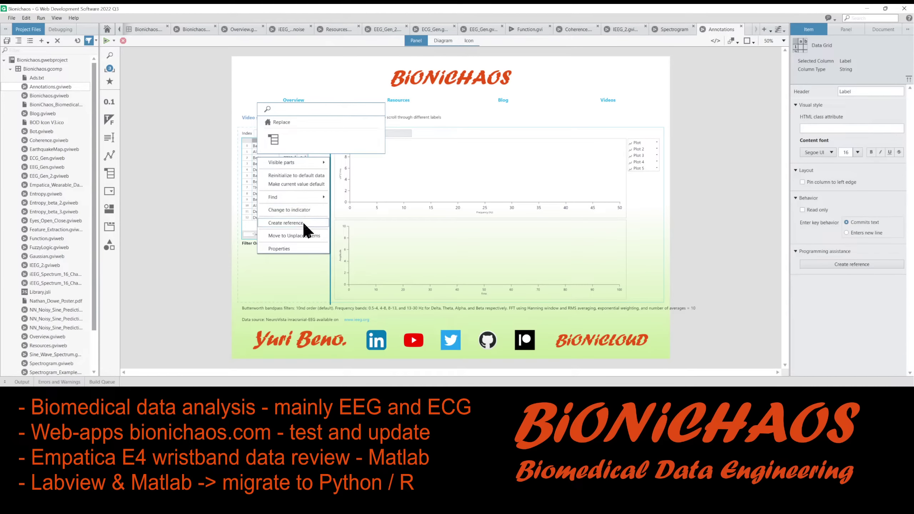
pyautogui.click(293, 235)
pyautogui.moveTo(158, 138); pyautogui.dragTo(319, 98)
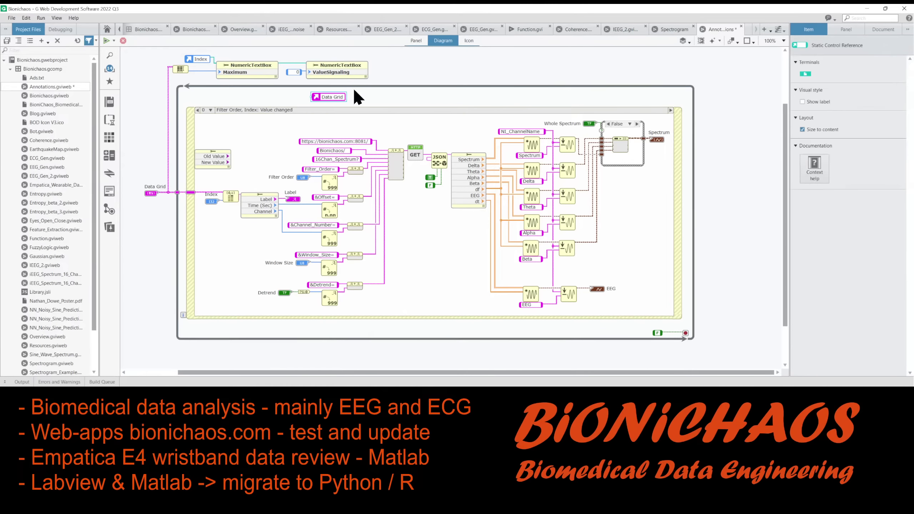
# Step: Add a property node wired to the Data Grid reference and select its Label property
pyautogui.click(346, 96)
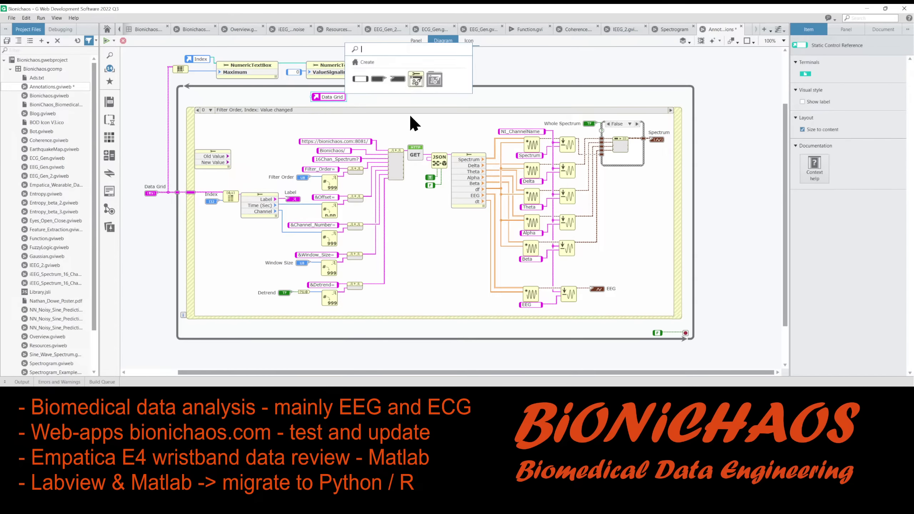
pyautogui.click(415, 81)
pyautogui.click(414, 79)
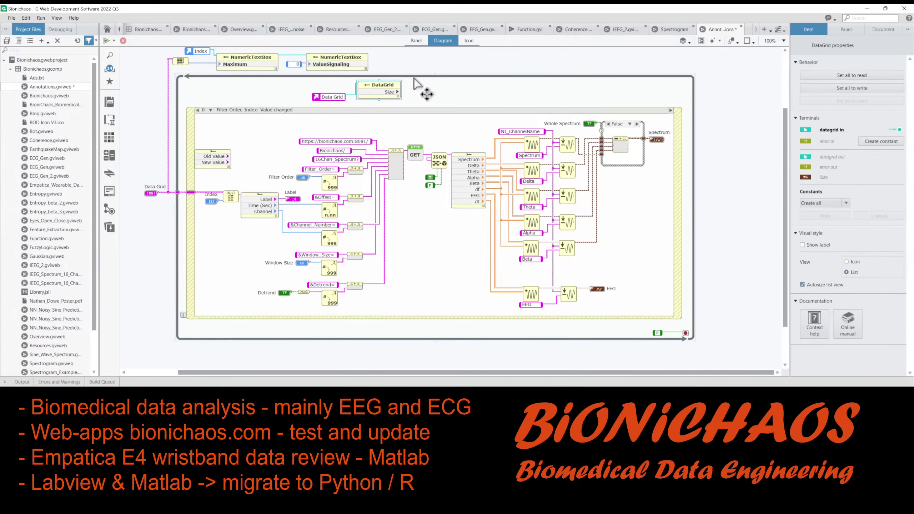
pyautogui.click(396, 93)
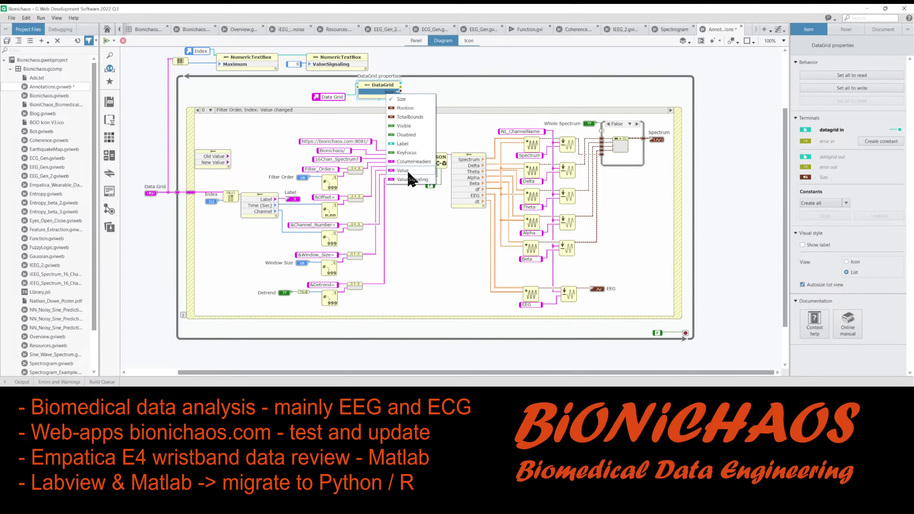
pyautogui.click(404, 144)
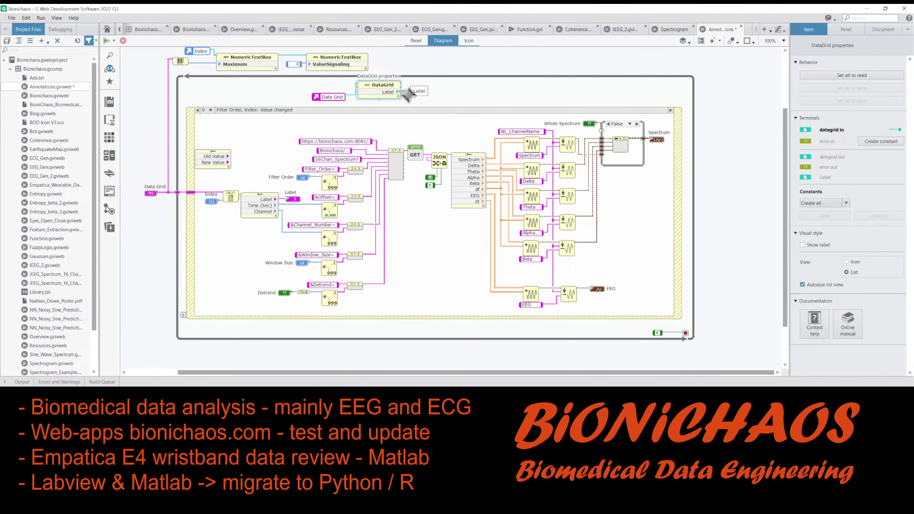
# Step: Try adding a Text property node to the DataGrid node's Label output, look through its properties, and delete it
pyautogui.hotkey('ctrl', 'e')
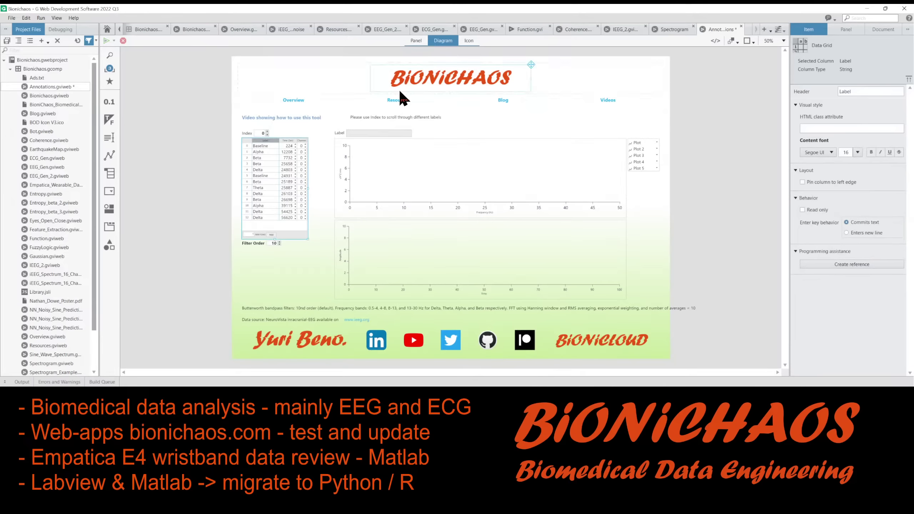
pyautogui.hotkey('ctrl', 'e')
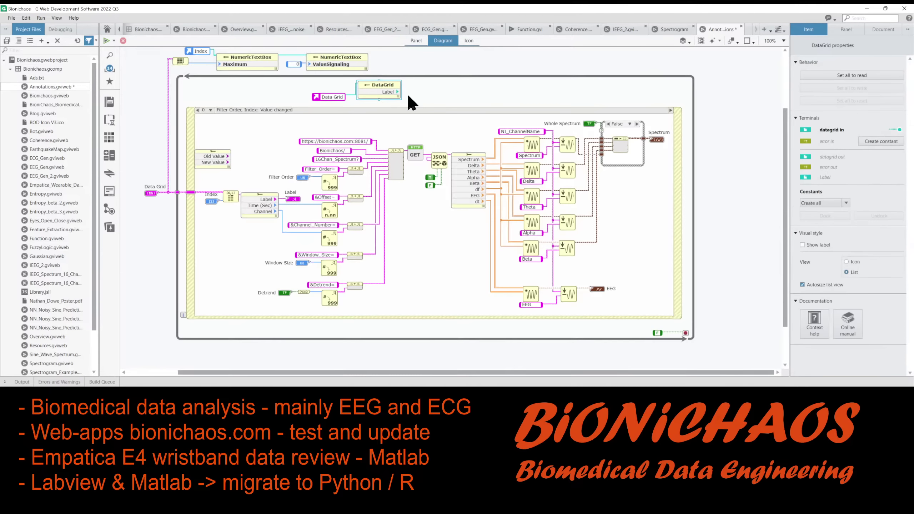
pyautogui.rightClick(401, 93)
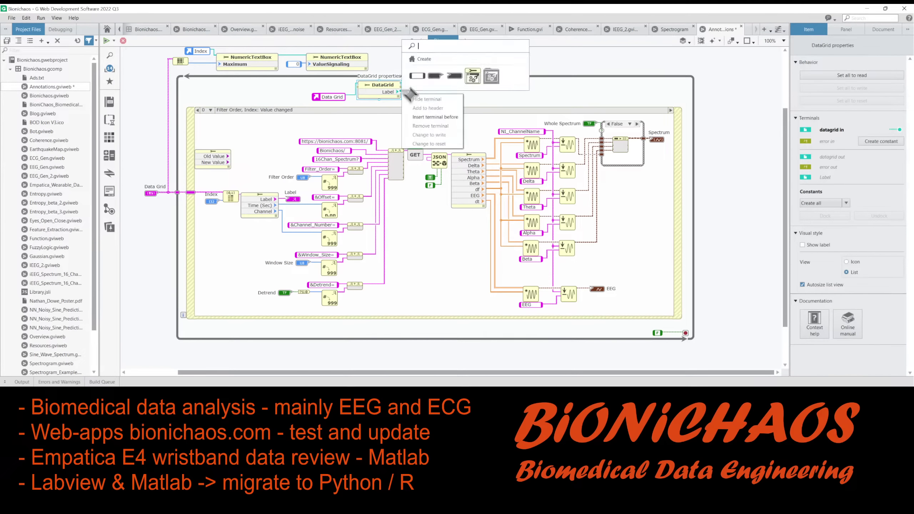
pyautogui.click(478, 77)
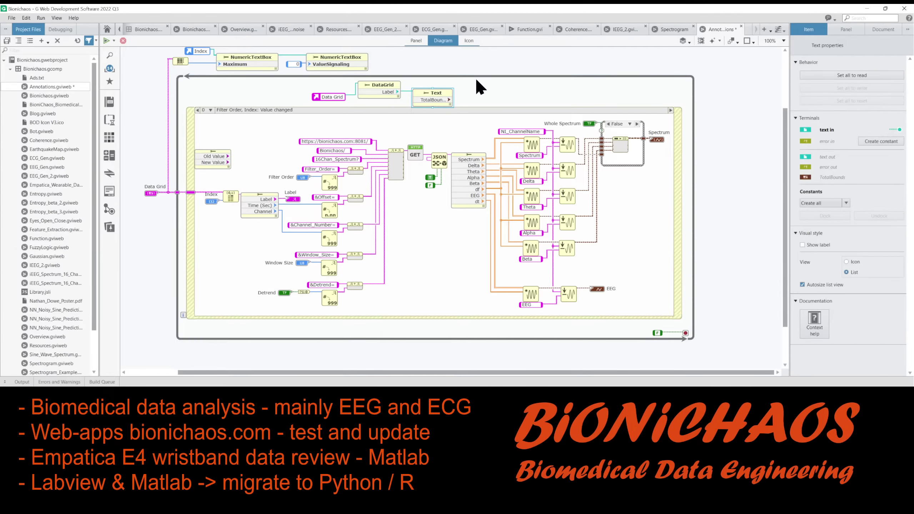
pyautogui.click(432, 98)
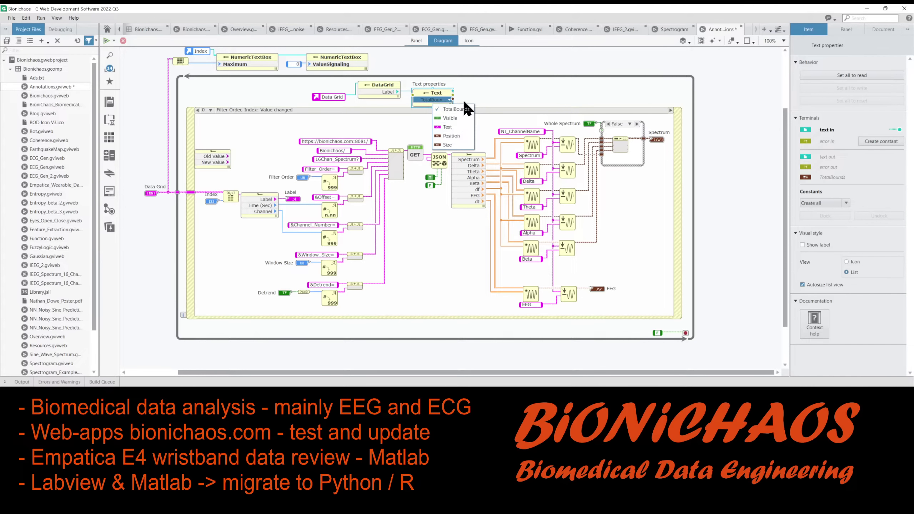
pyautogui.click(390, 90)
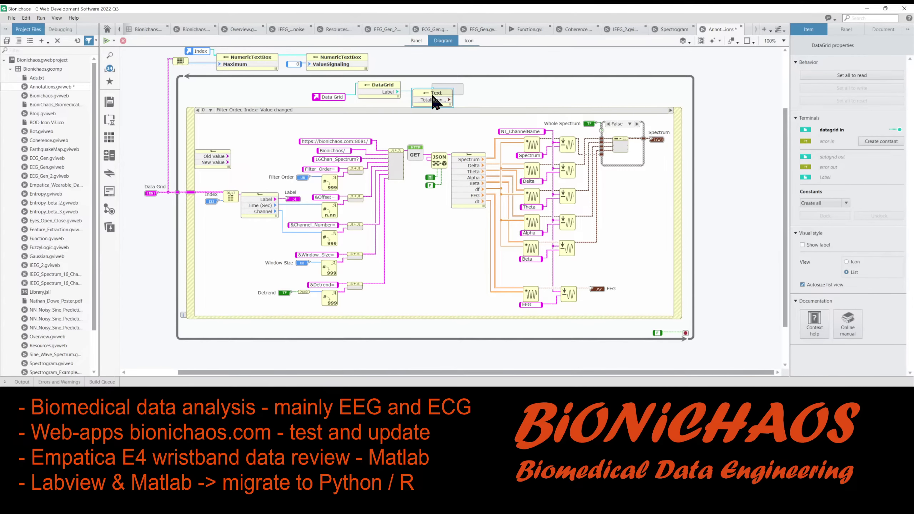
pyautogui.press('Delete')
# Step: Change the DataGrid property node's selected property from Label to KeyFocus
pyautogui.click(385, 91)
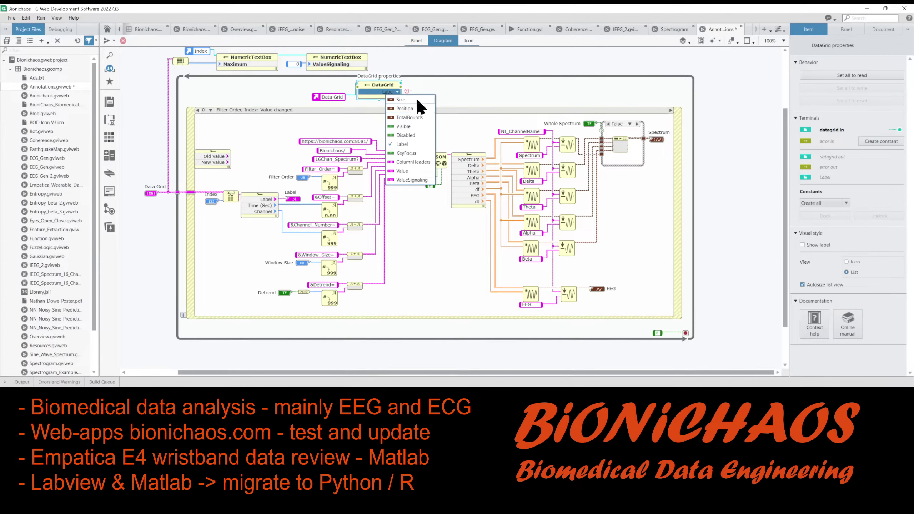
pyautogui.click(416, 144)
pyautogui.click(404, 91)
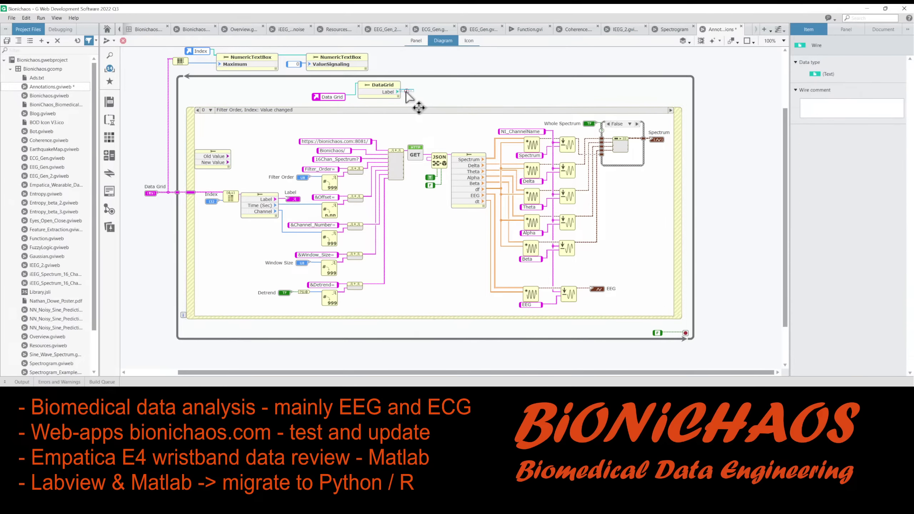
pyautogui.click(390, 91)
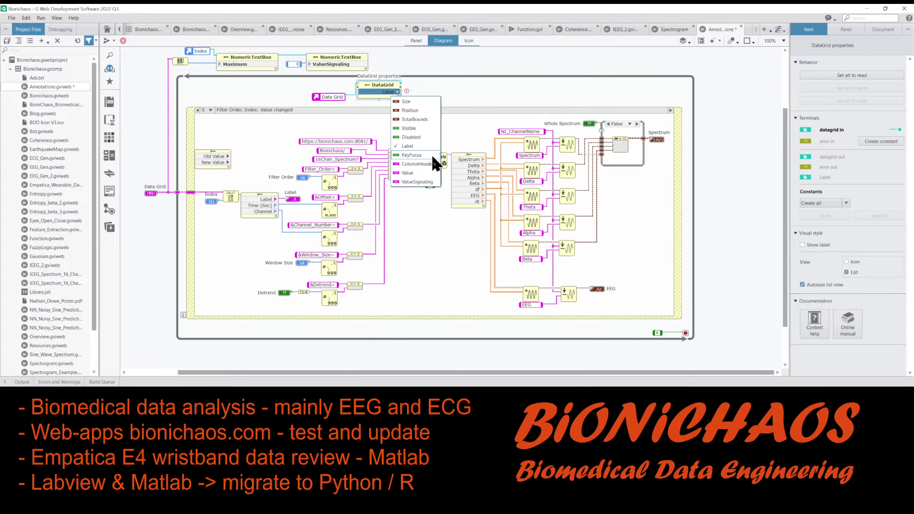
pyautogui.click(411, 155)
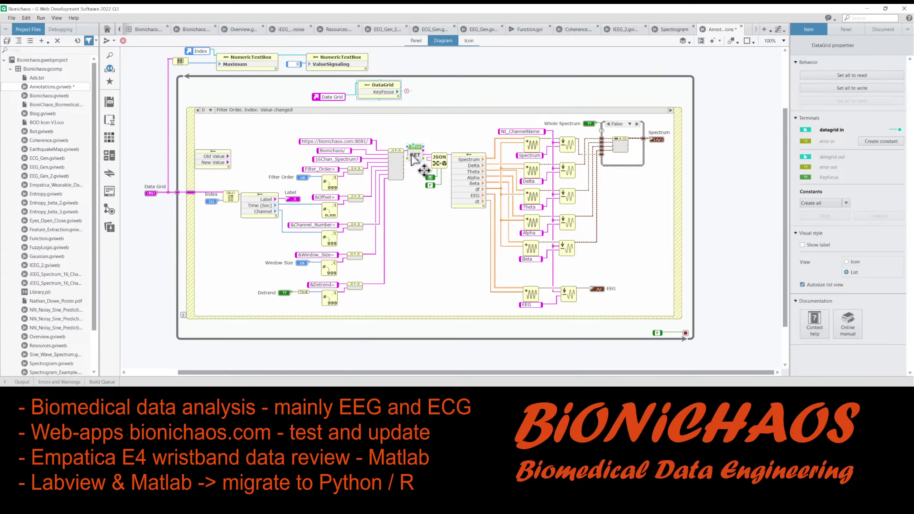
# Step: Create an indicator for the KeyFocus output and place it on the front panel below Filter Order
pyautogui.click(410, 90)
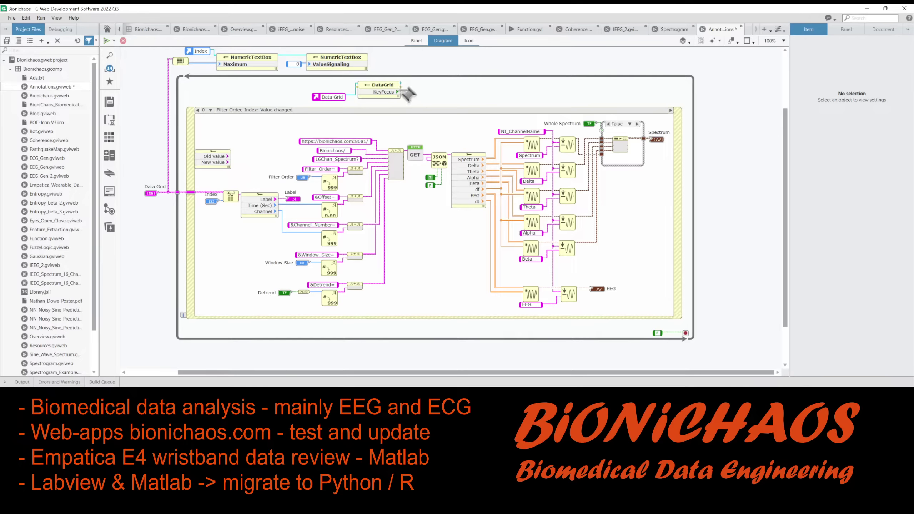
pyautogui.rightClick(407, 93)
pyautogui.click(457, 82)
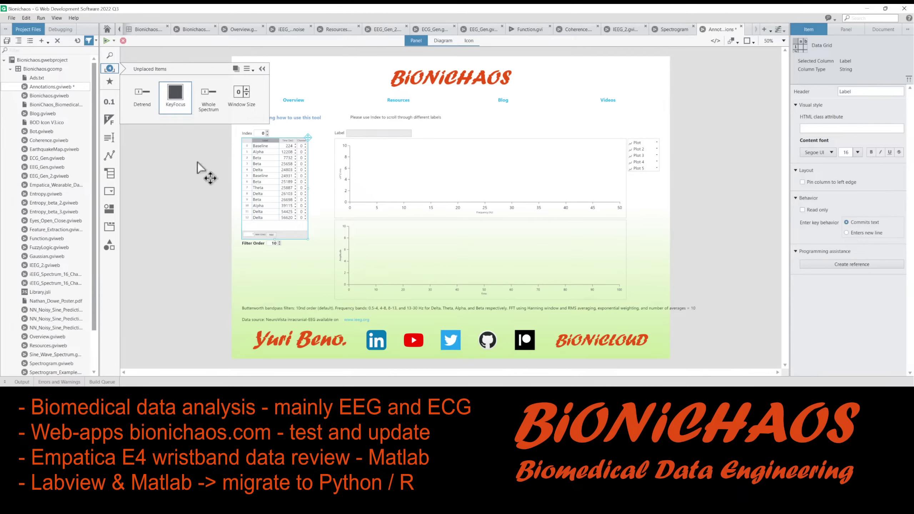
pyautogui.moveTo(198, 163); pyautogui.dragTo(262, 286)
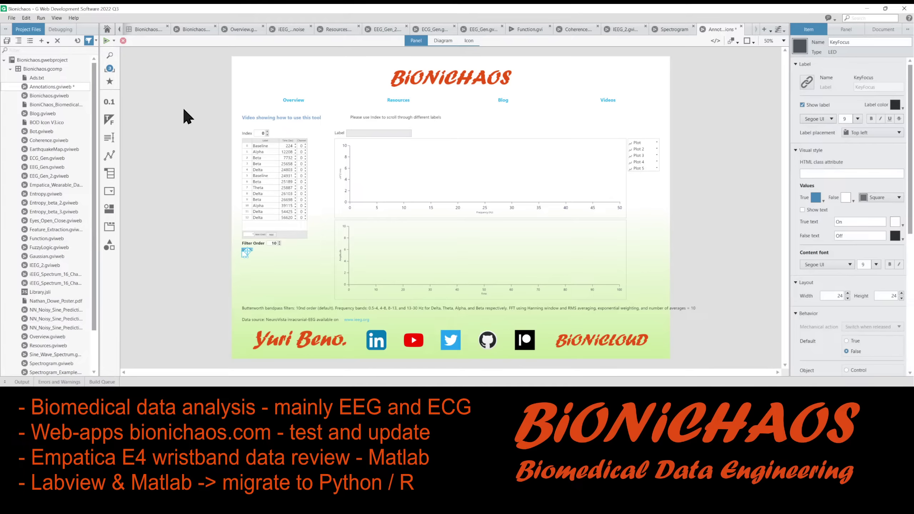
# Step: Run the Annotations app, select a Data Grid cell, step Index up to 3, and stop the run
pyautogui.click(107, 40)
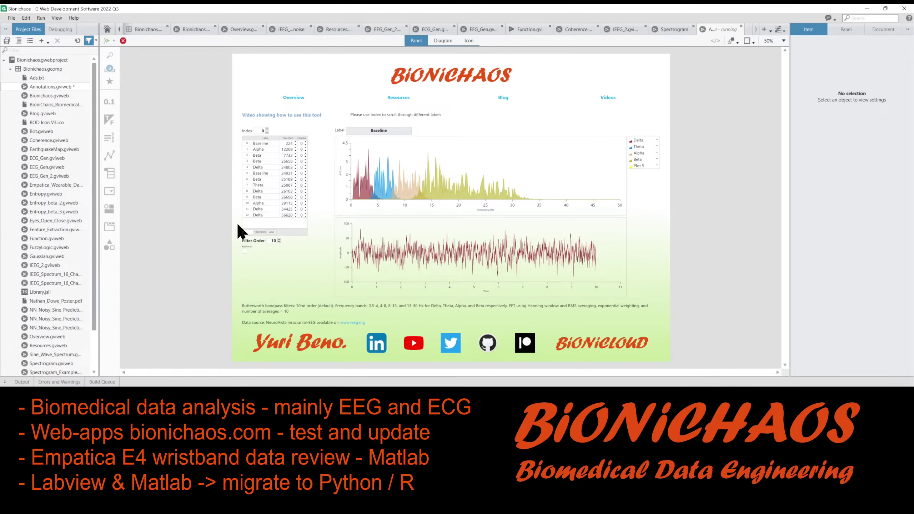
pyautogui.click(274, 162)
pyautogui.click(268, 129)
pyautogui.click(267, 129)
pyautogui.click(267, 129)
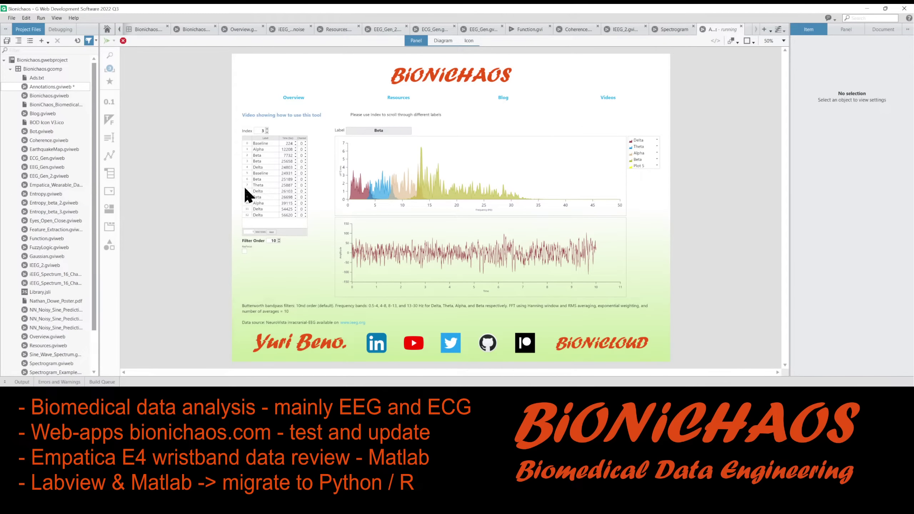
pyautogui.click(123, 41)
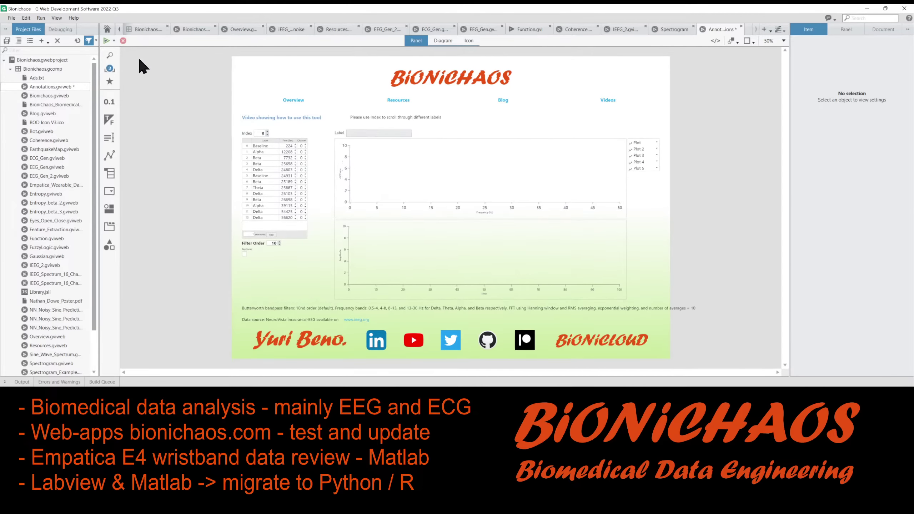
# Step: Look through the DataGrid node's available properties on the diagram and compare them with the front panel
pyautogui.hotkey('ctrl', 'e')
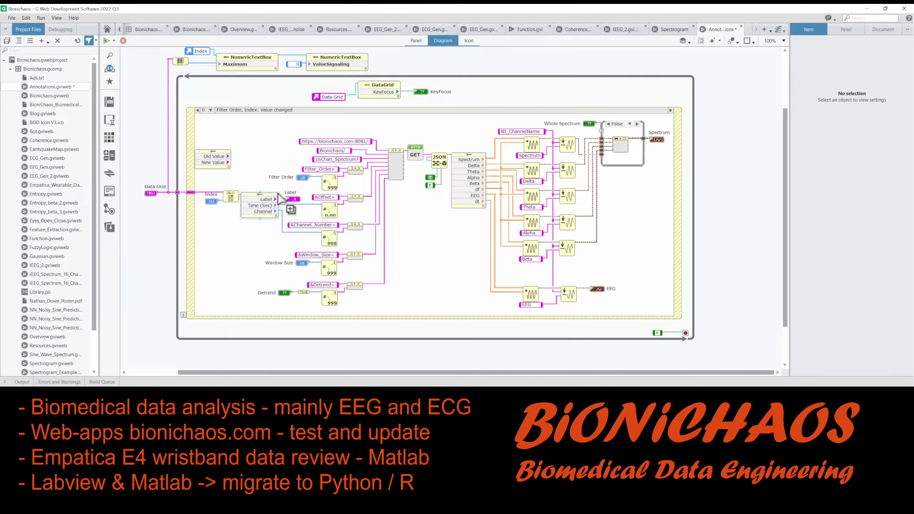
pyautogui.click(385, 92)
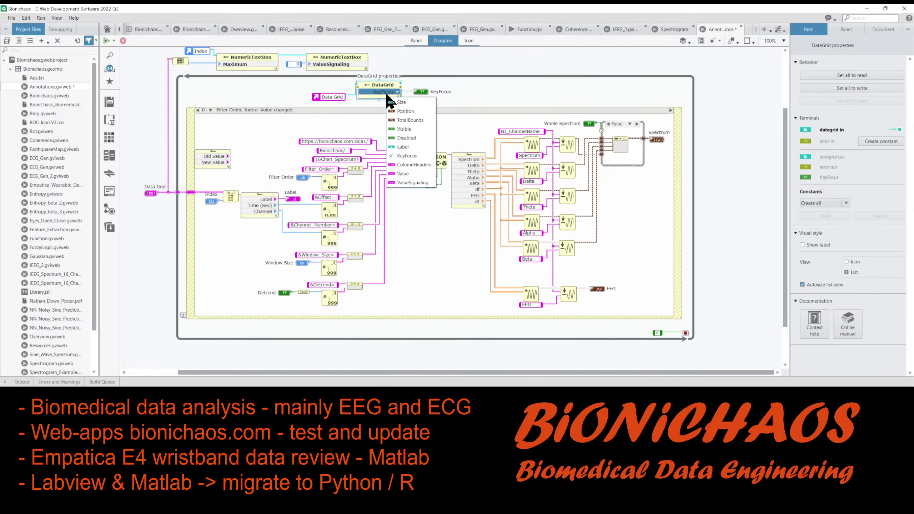
pyautogui.click(305, 93)
pyautogui.hotkey('ctrl', 'e')
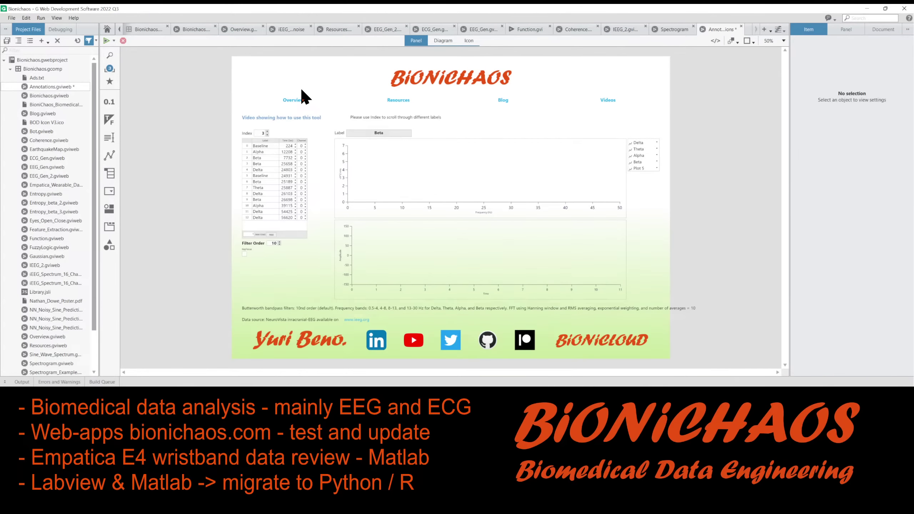
pyautogui.hotkey('ctrl', 'e')
pyautogui.click(378, 91)
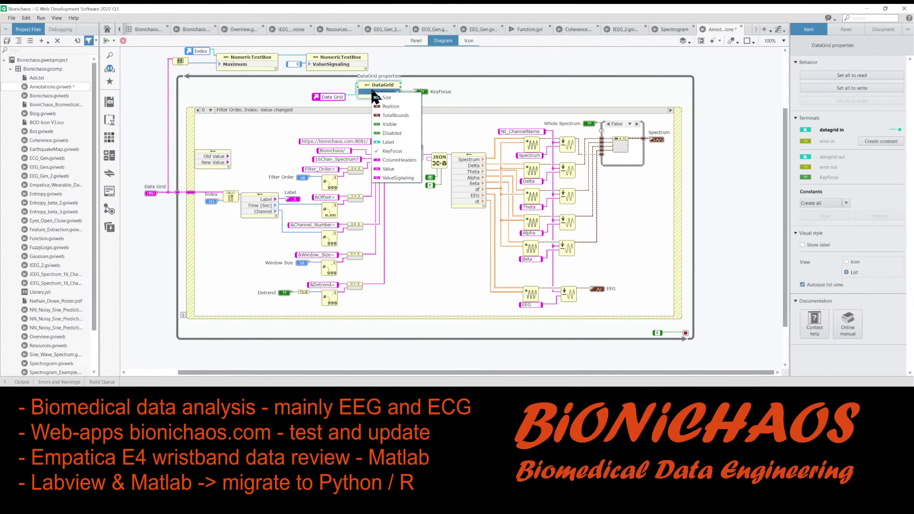
pyautogui.click(390, 167)
pyautogui.hotkey('ctrl', 'e')
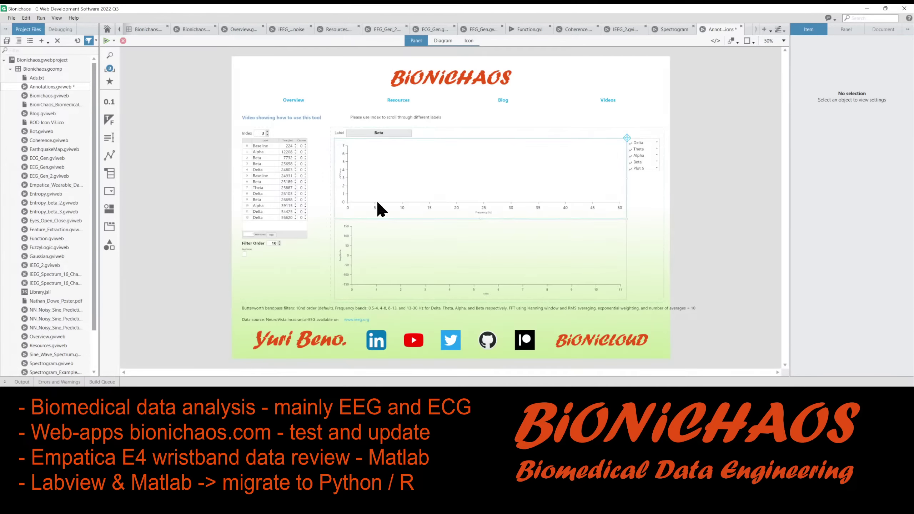
# Step: Examine the Data Grid control's settings, its diagram terminal's options and the DataGrid node's property choices
pyautogui.click(276, 164)
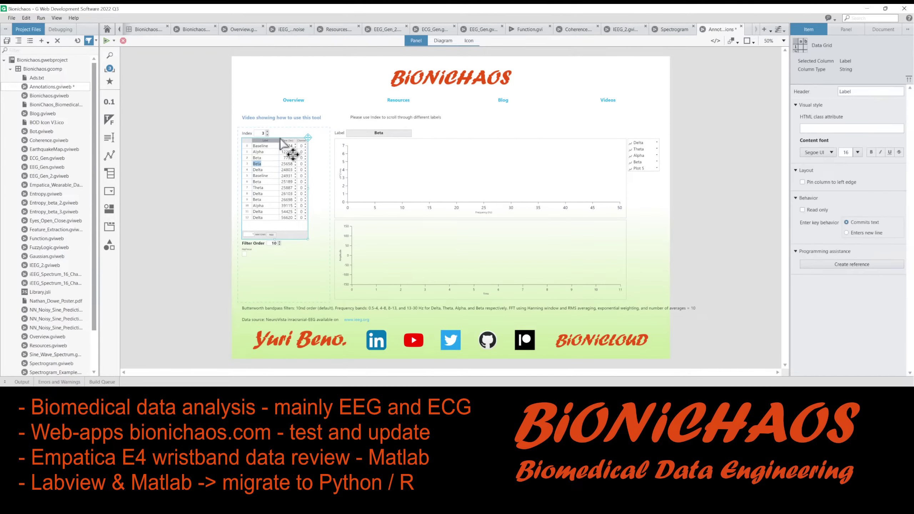
pyautogui.hotkey('ctrl', 'e')
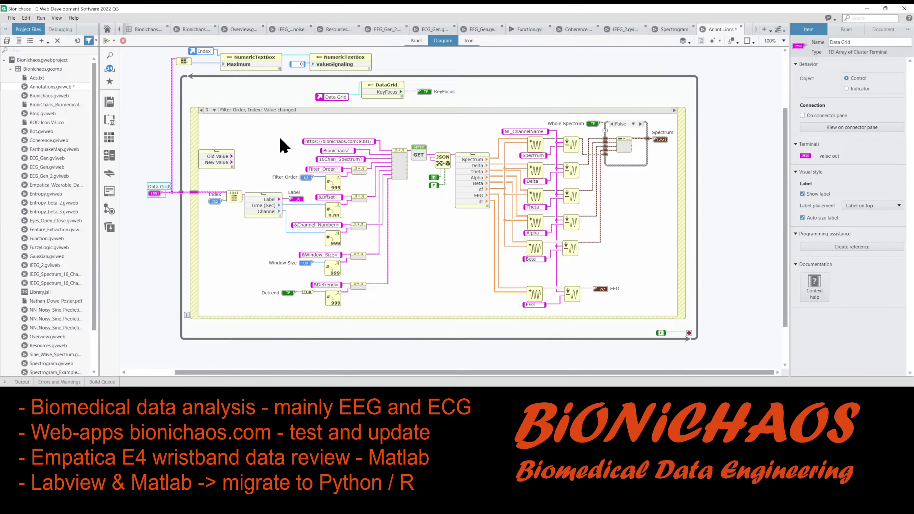
pyautogui.hotkey('ctrl', 'e')
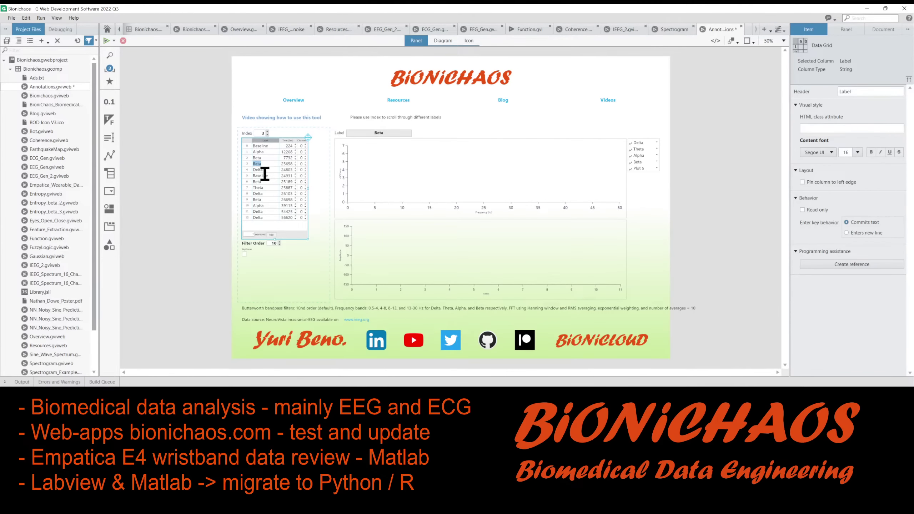
pyautogui.hotkey('ctrl', 'e')
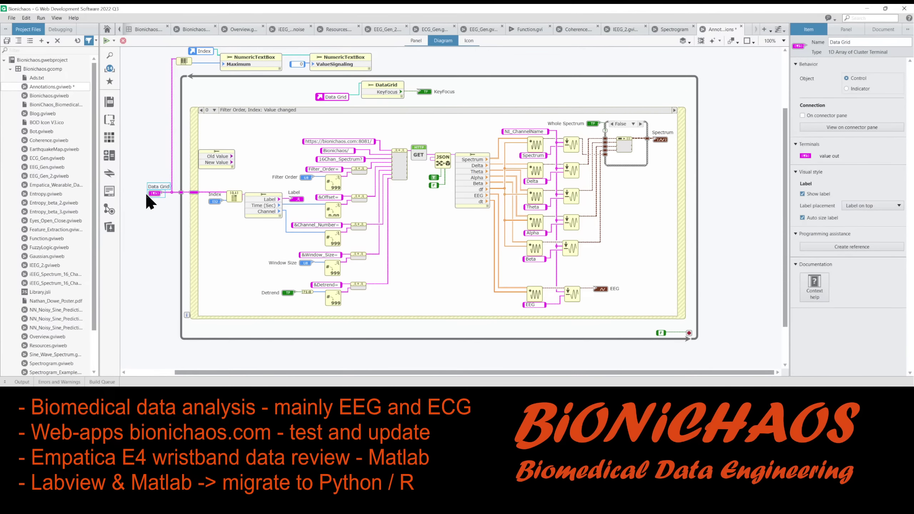
pyautogui.rightClick(154, 194)
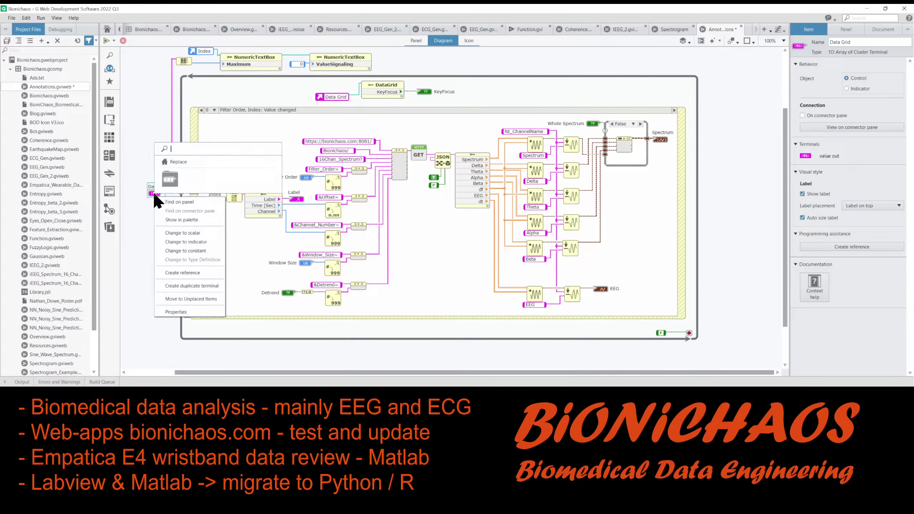
pyautogui.click(129, 155)
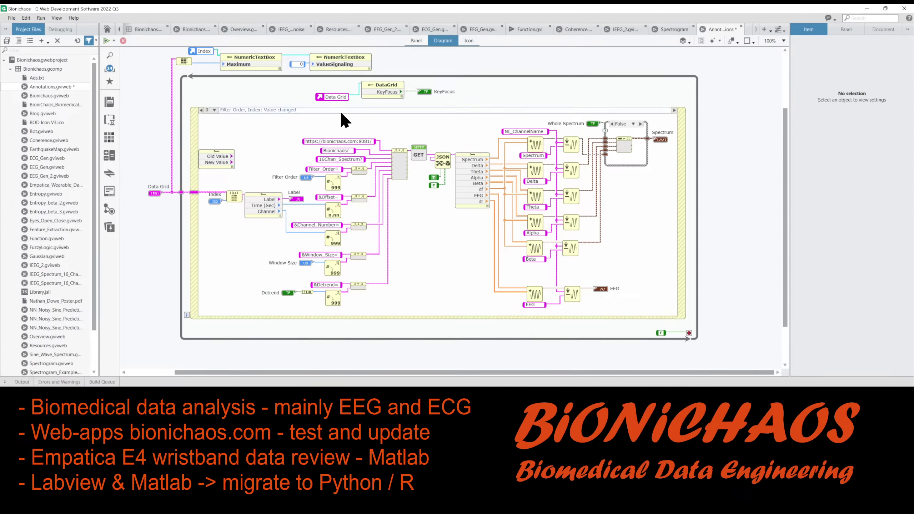
pyautogui.click(380, 92)
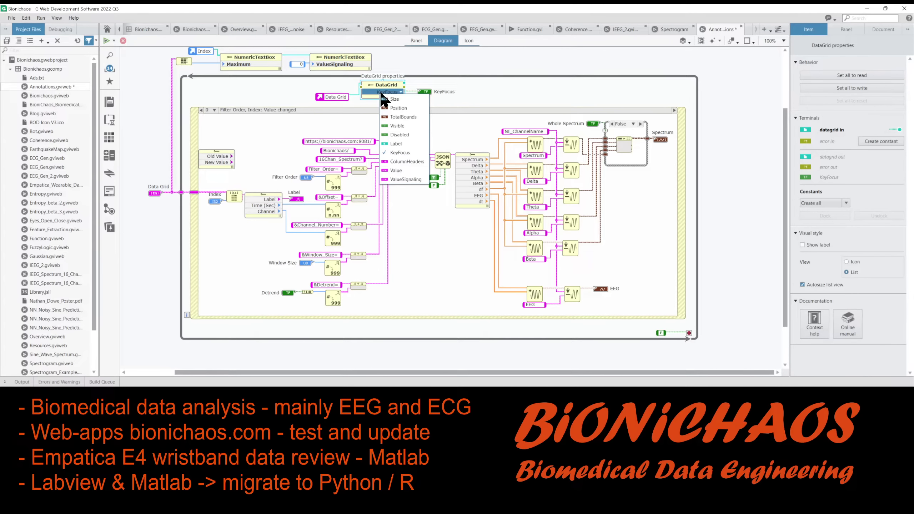
pyautogui.click(141, 230)
# Step: Try replacing the Data Grid on the front panel with a Tree control, and undo the replacement
pyautogui.hotkey('ctrl', 'e')
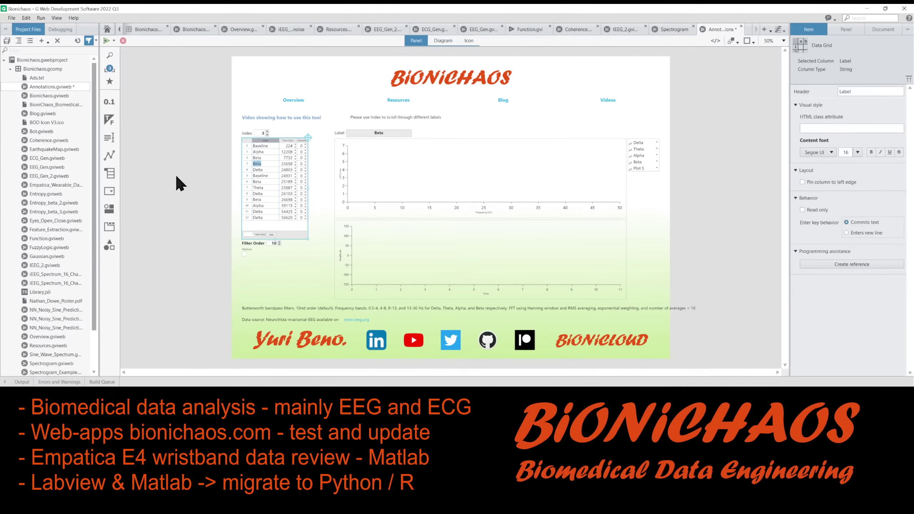
pyautogui.rightClick(269, 159)
pyautogui.click(288, 141)
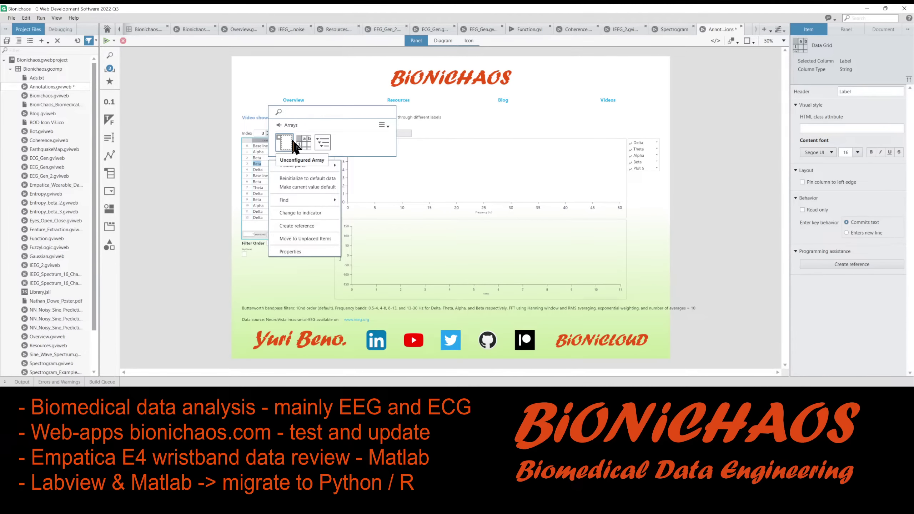
pyautogui.click(319, 142)
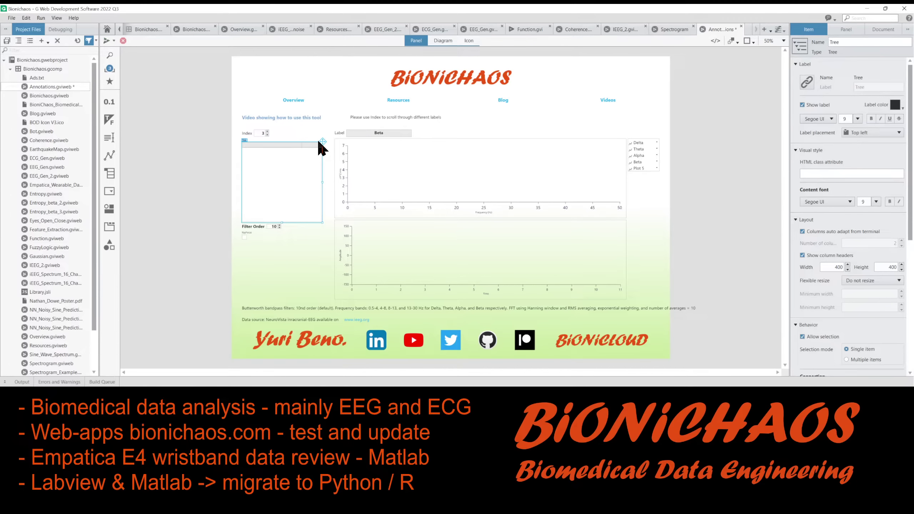
pyautogui.hotkey('ctrl', 'z')
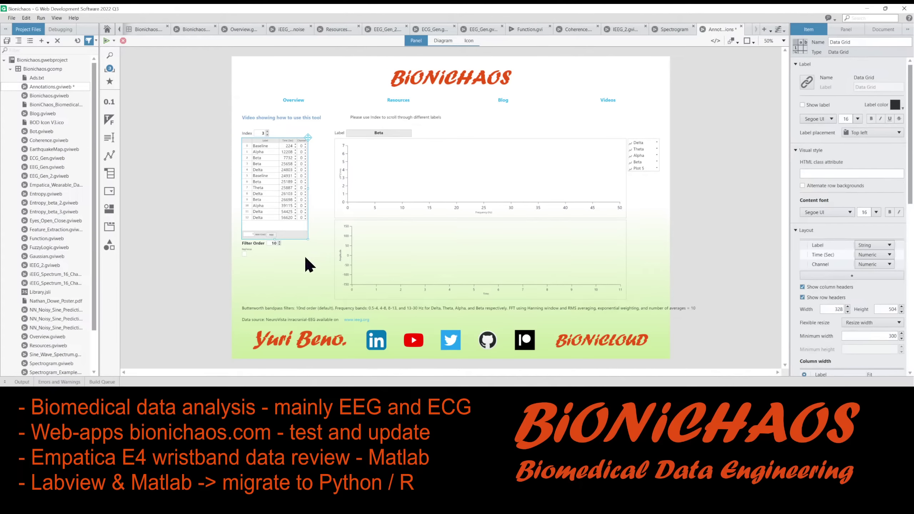
pyautogui.click(321, 212)
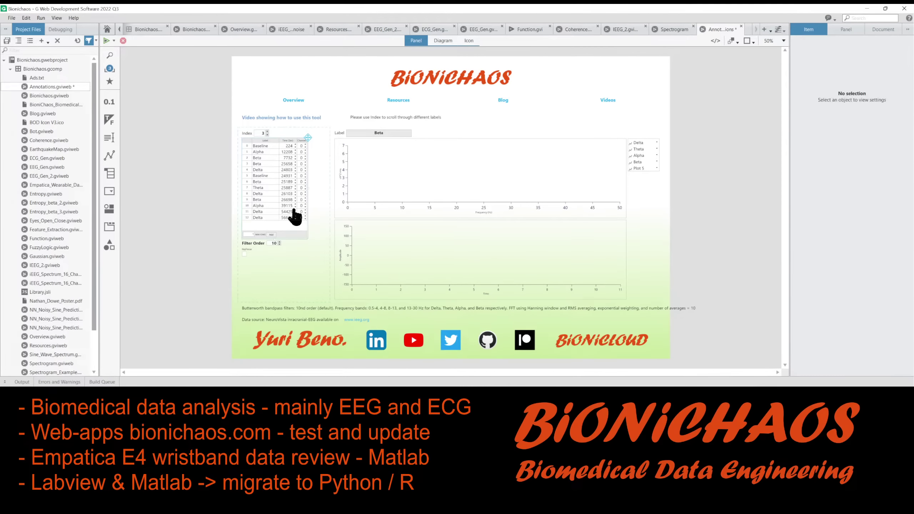
# Step: Duplicate the Data Grid directly below the original and replace the copy with a Tree control
pyautogui.moveTo(293, 205); pyautogui.dragTo(297, 233)
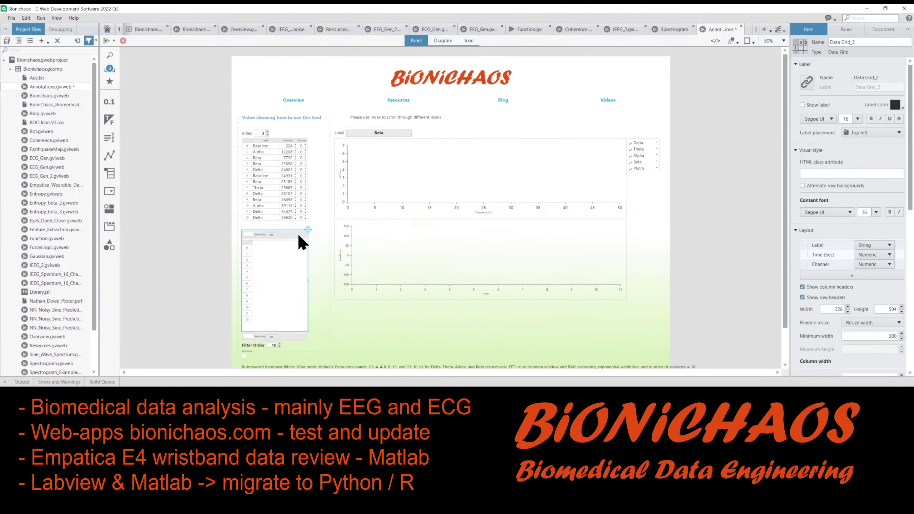
pyautogui.rightClick(279, 279)
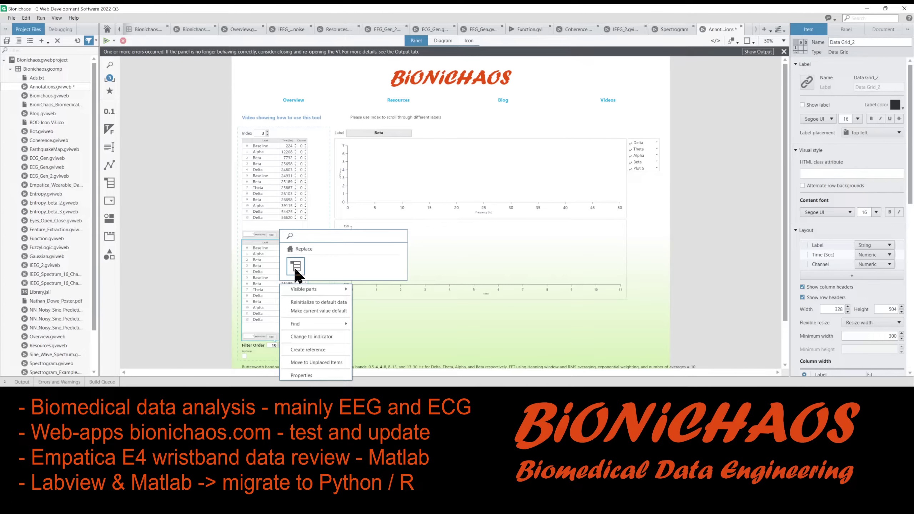
pyautogui.click(333, 266)
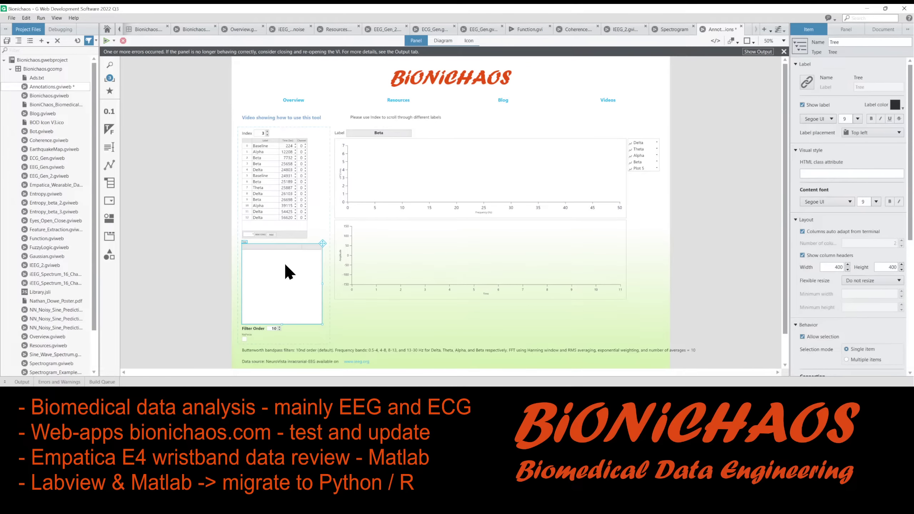
# Step: Create a Tree reference inside the loop, beside the KeyFocus indicator, and wire it to a property node set to Selection
pyautogui.rightClick(285, 266)
pyautogui.click(318, 321)
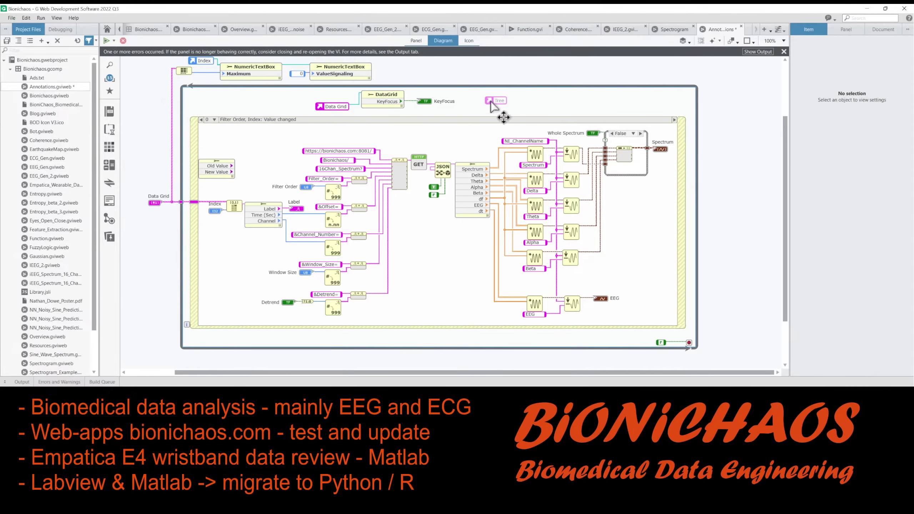
pyautogui.click(490, 101)
pyautogui.click(506, 100)
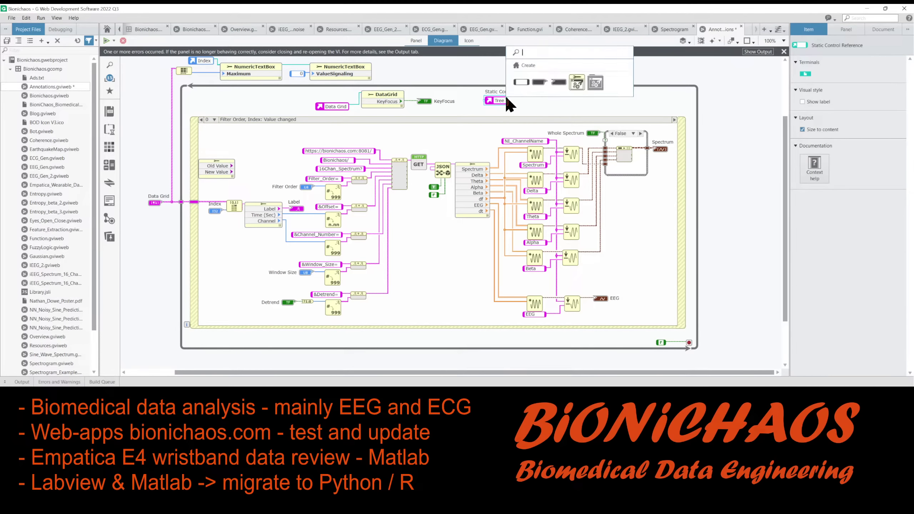
pyautogui.click(577, 82)
pyautogui.click(539, 109)
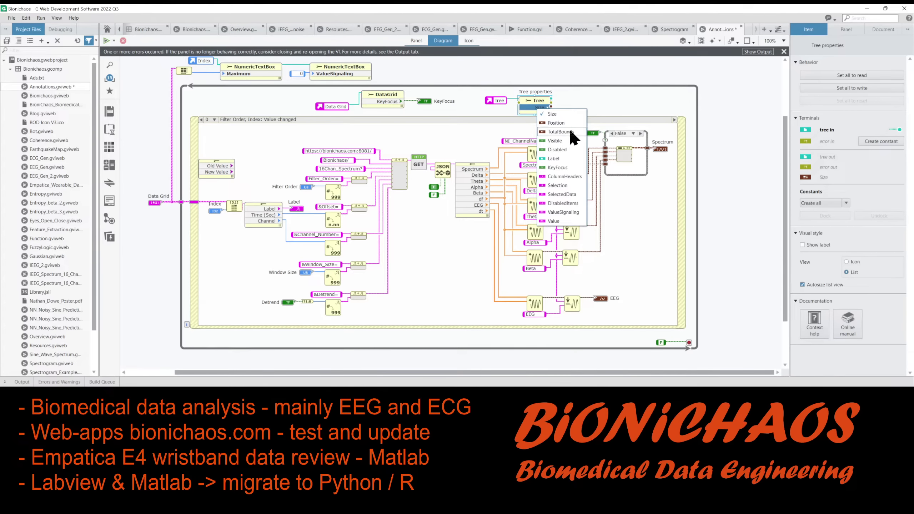
pyautogui.click(549, 185)
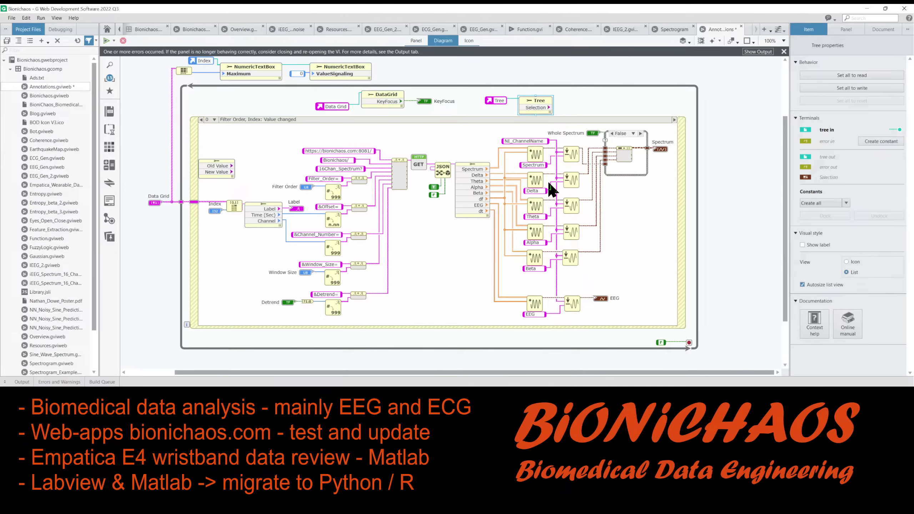
# Step: Create an indicator for the Tree node's Selection output and place it on the front panel between the Tree and Filter Order
pyautogui.click(378, 102)
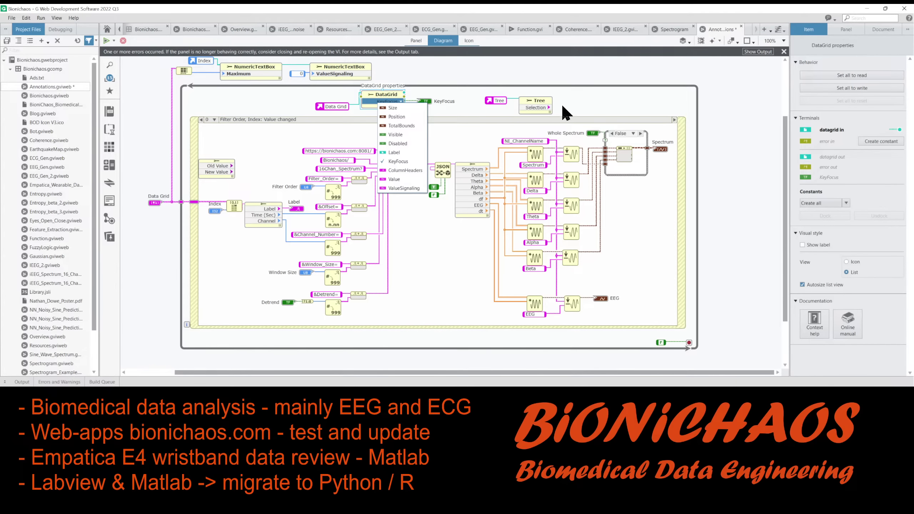
pyautogui.rightClick(552, 107)
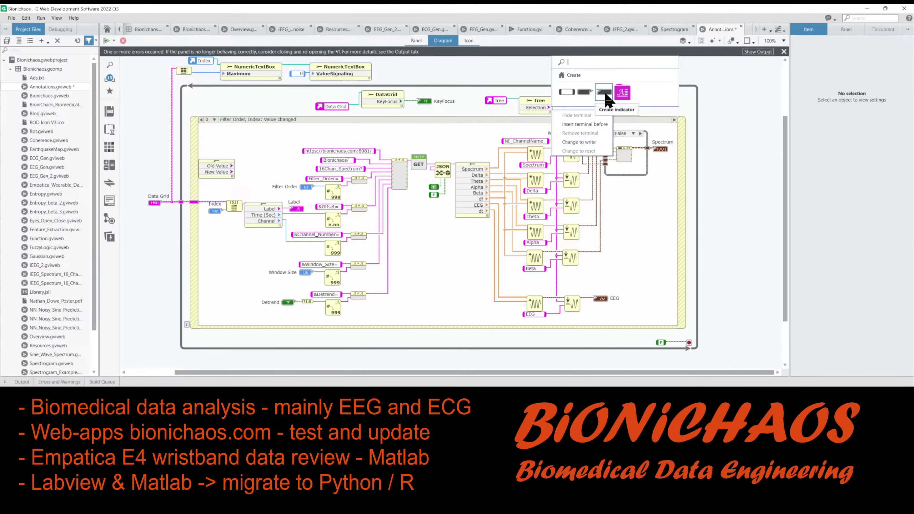
pyautogui.click(604, 91)
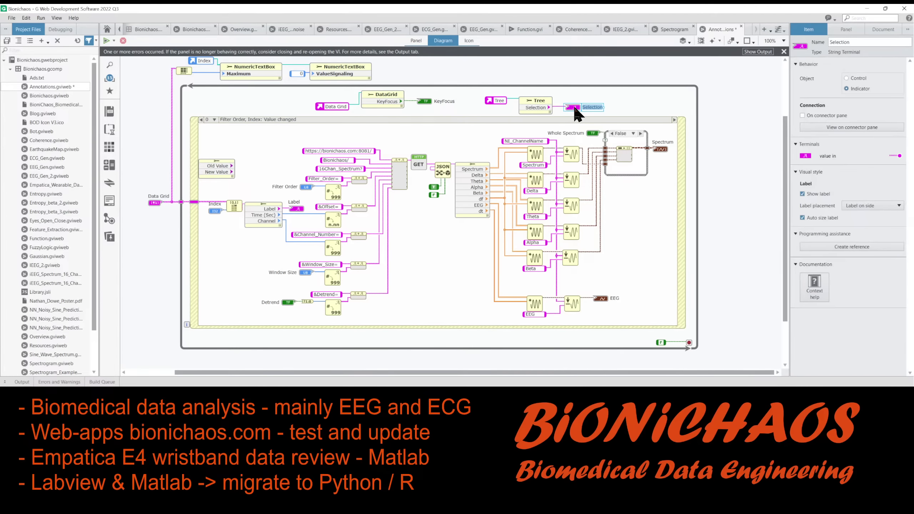
pyautogui.hotkey('ctrl', 'e')
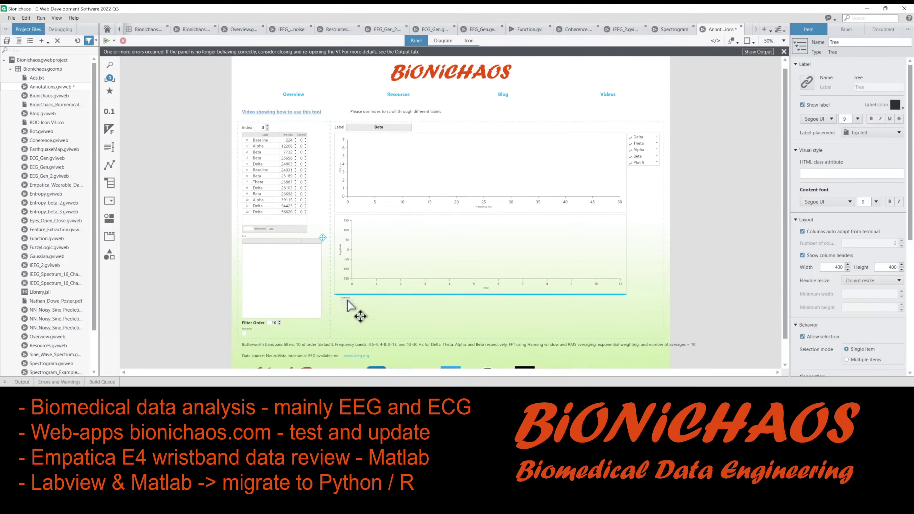
pyautogui.moveTo(351, 306); pyautogui.dragTo(324, 319)
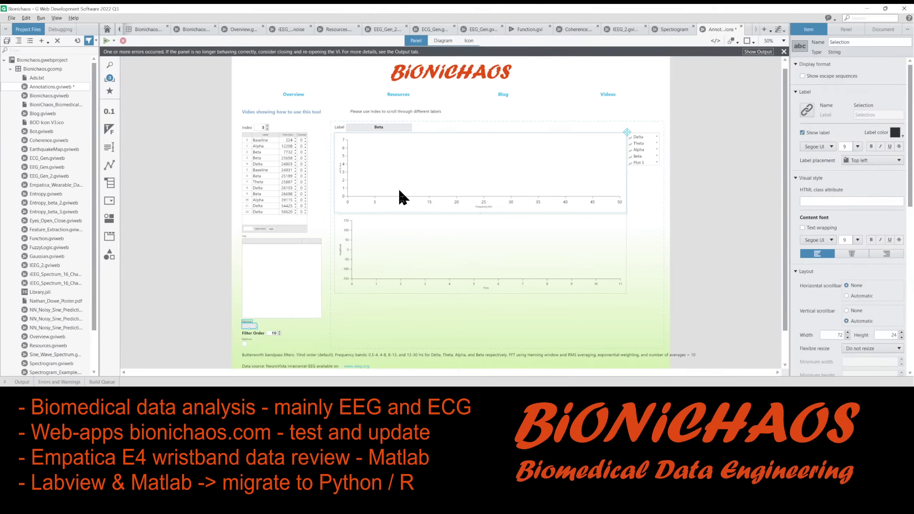
pyautogui.hotkey('ctrl', 'e')
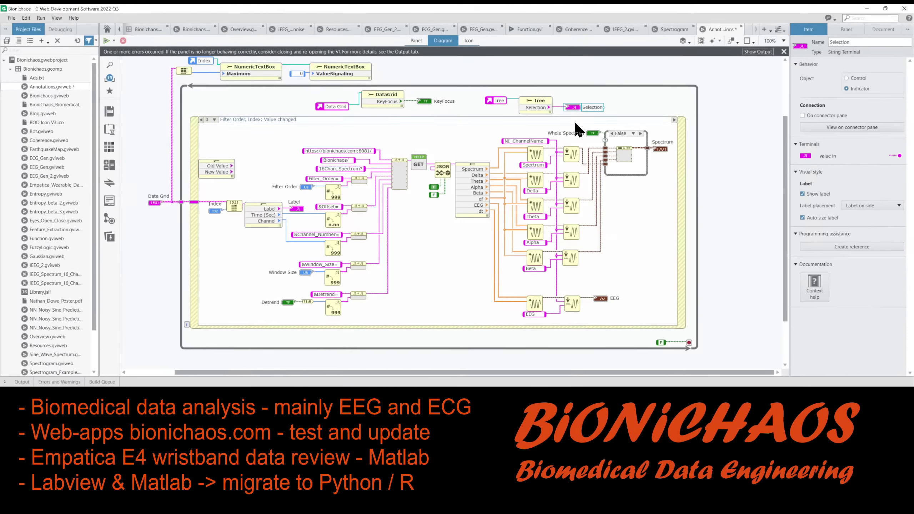
# Step: Examine the Tree node's property choices and the Tree control's label, layout and selection settings on the front panel
pyautogui.click(535, 108)
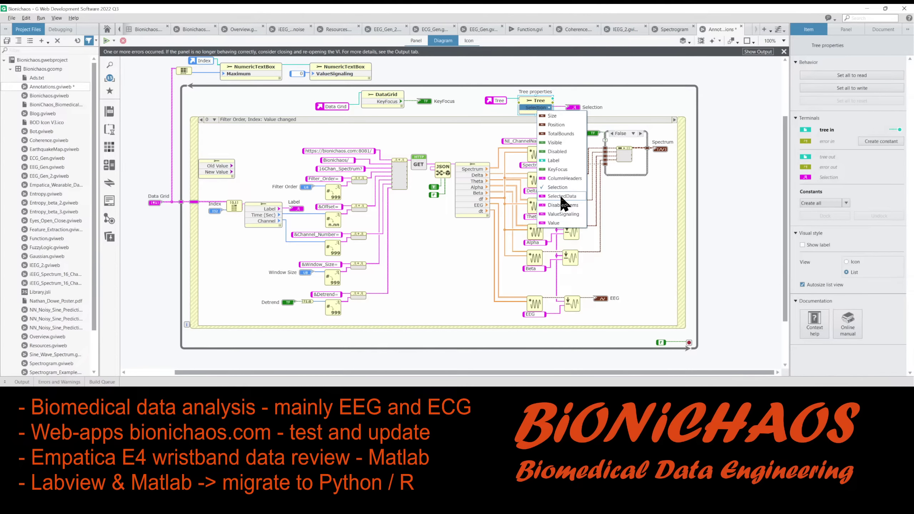
pyautogui.click(463, 88)
pyautogui.hotkey('ctrl', 'e')
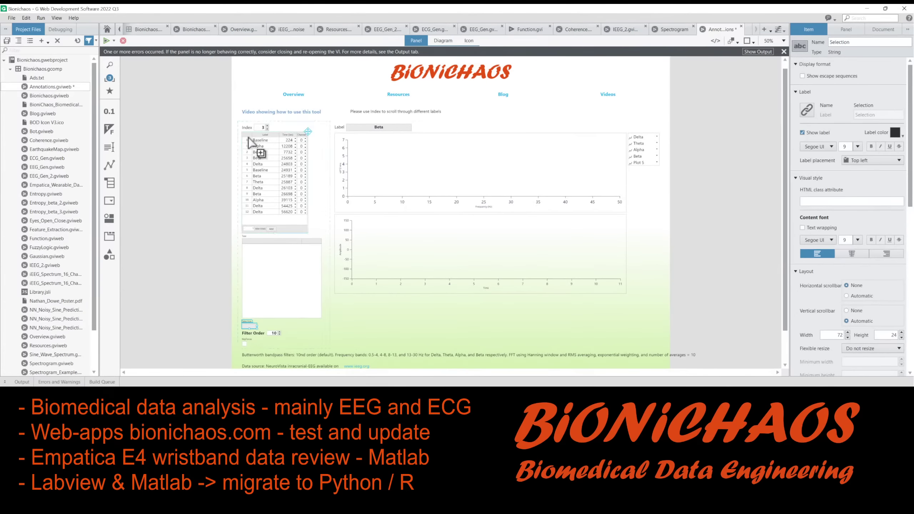
pyautogui.click(254, 263)
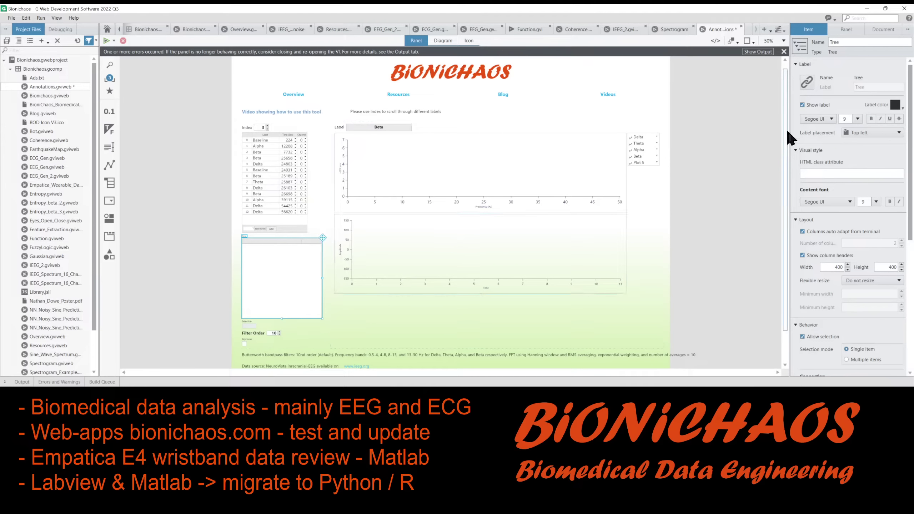
pyautogui.click(297, 217)
pyautogui.click(289, 260)
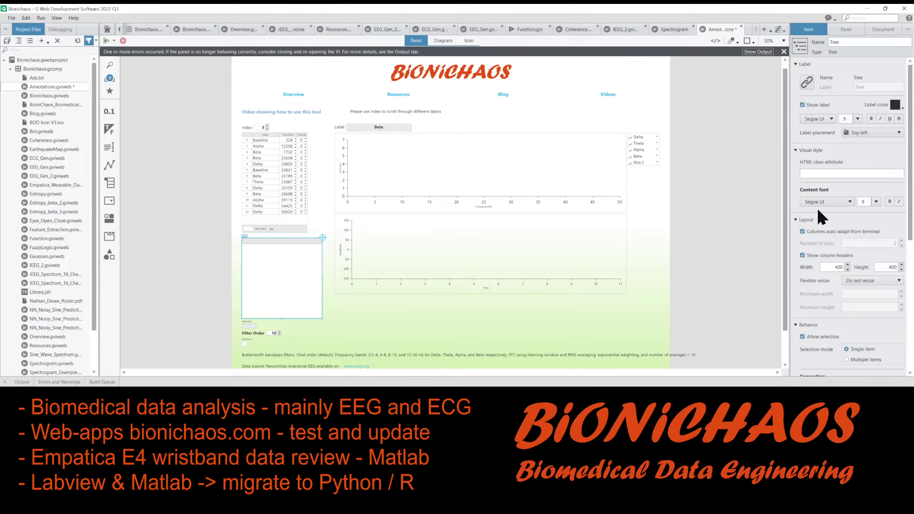
pyautogui.scroll(-3, 817, 207)
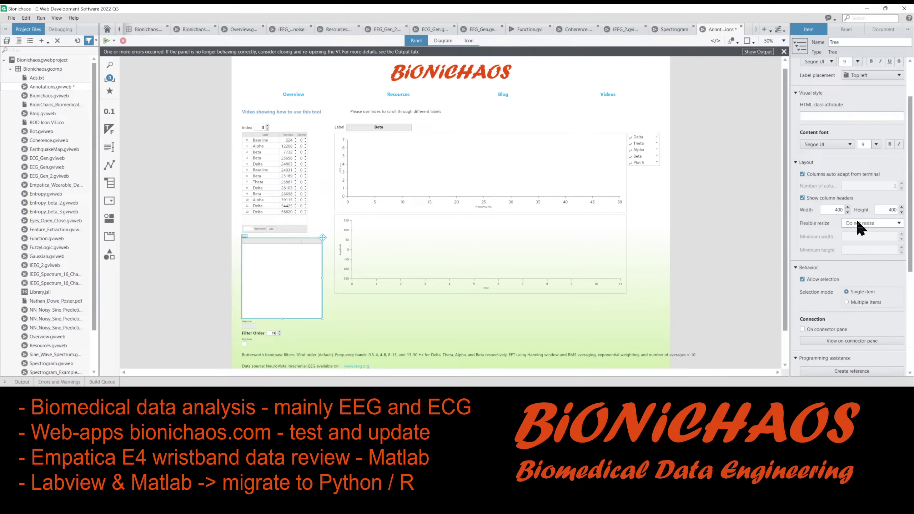
pyautogui.scroll(3, 851, 123)
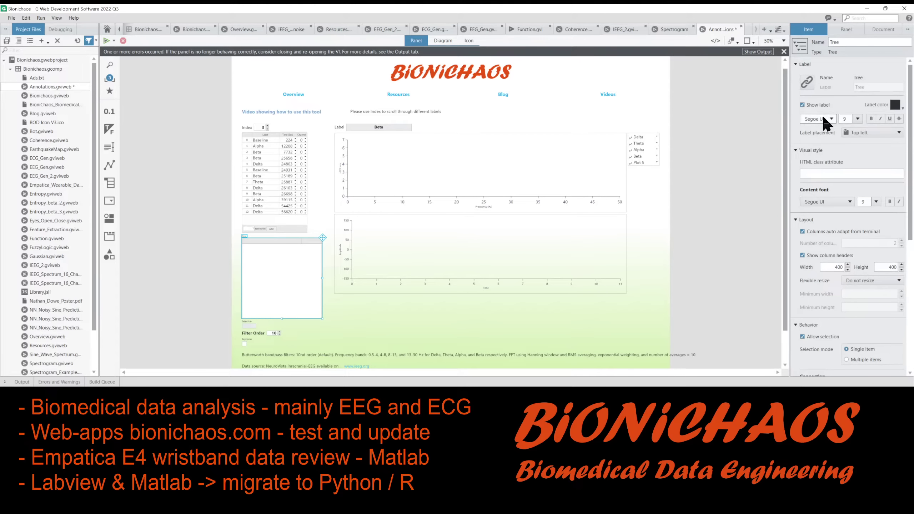
pyautogui.rightClick(268, 252)
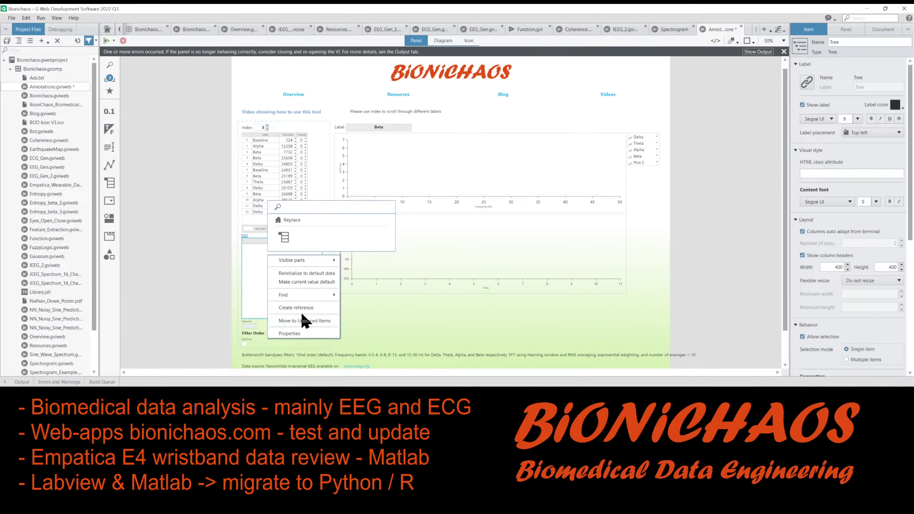
pyautogui.click(292, 333)
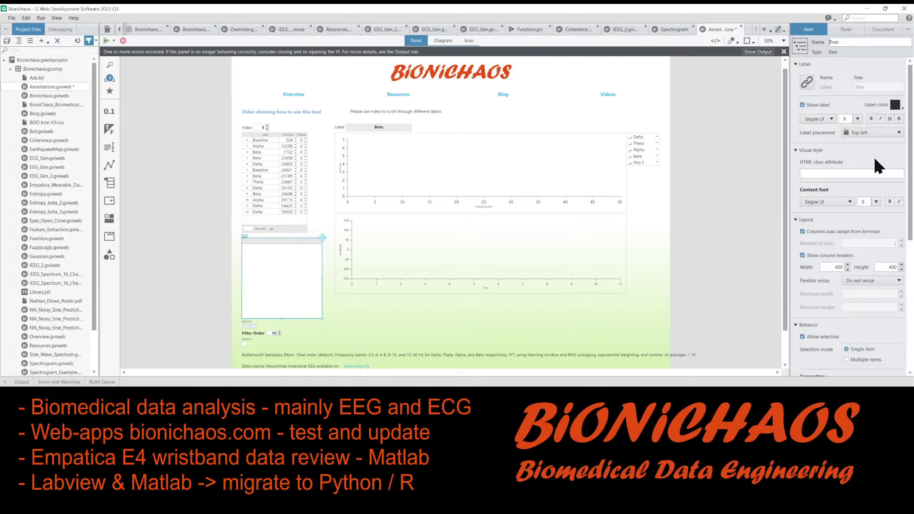
pyautogui.scroll(-4, 876, 160)
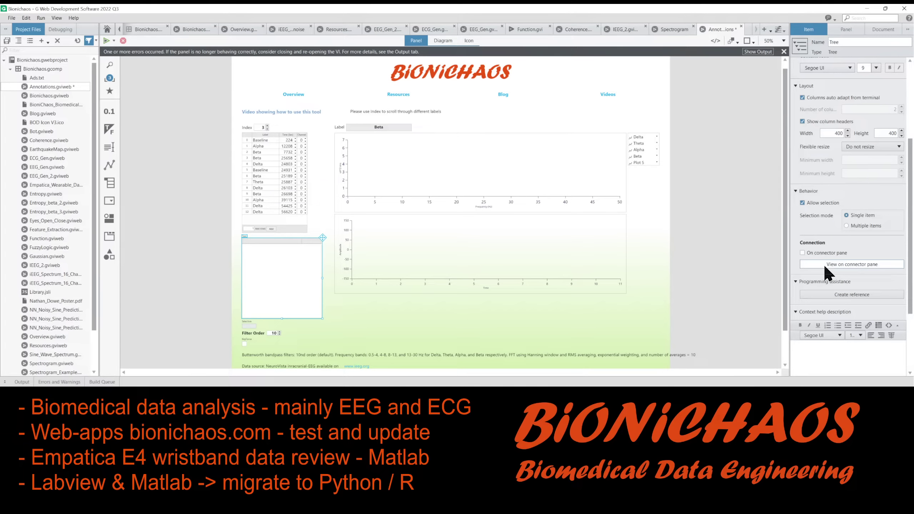
pyautogui.scroll(4, 847, 223)
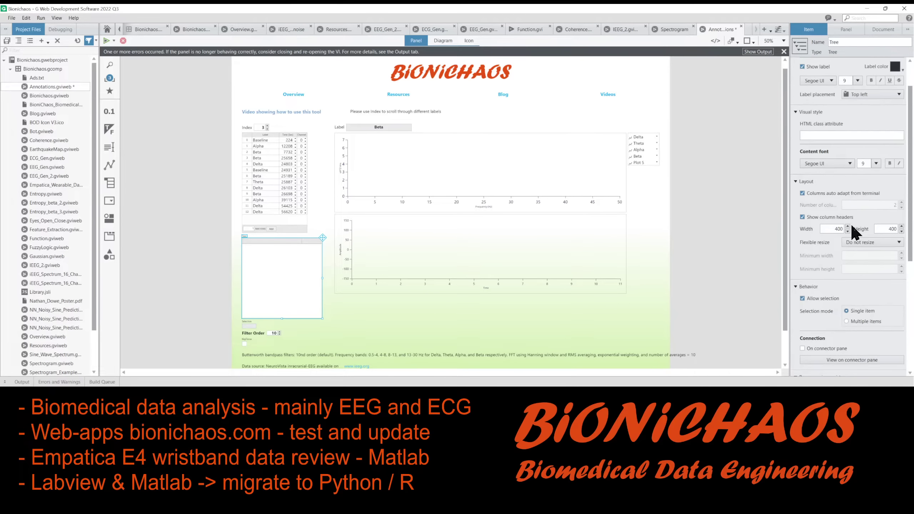
pyautogui.scroll(1, 854, 231)
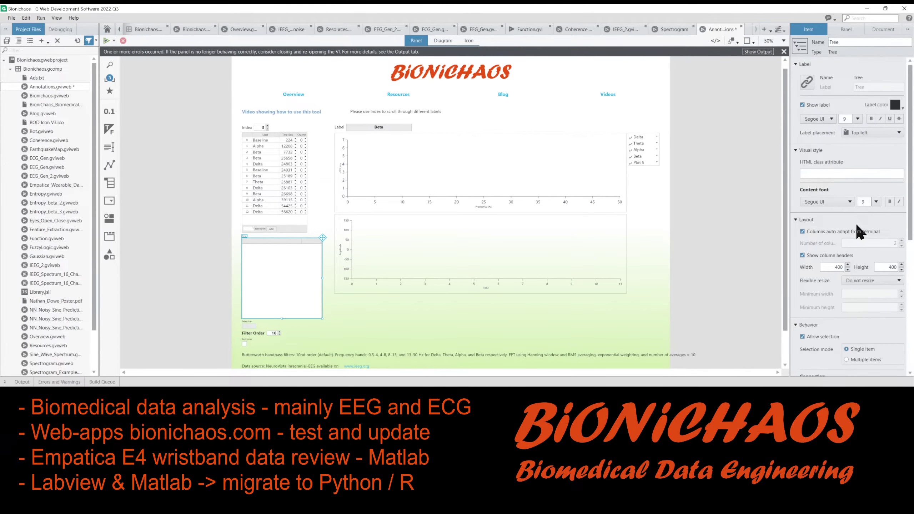
pyautogui.click(196, 263)
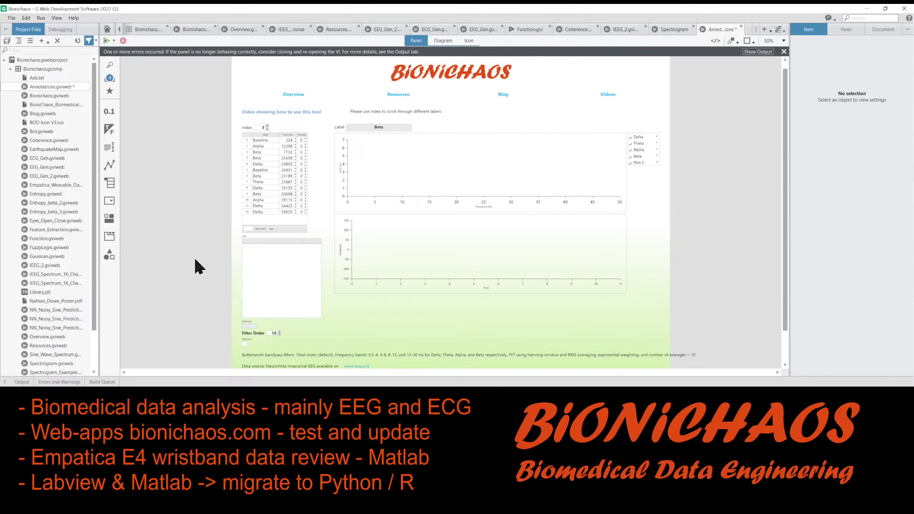
# Step: Read the context help description of the Tree control
pyautogui.hotkey('ctrl', 'h')
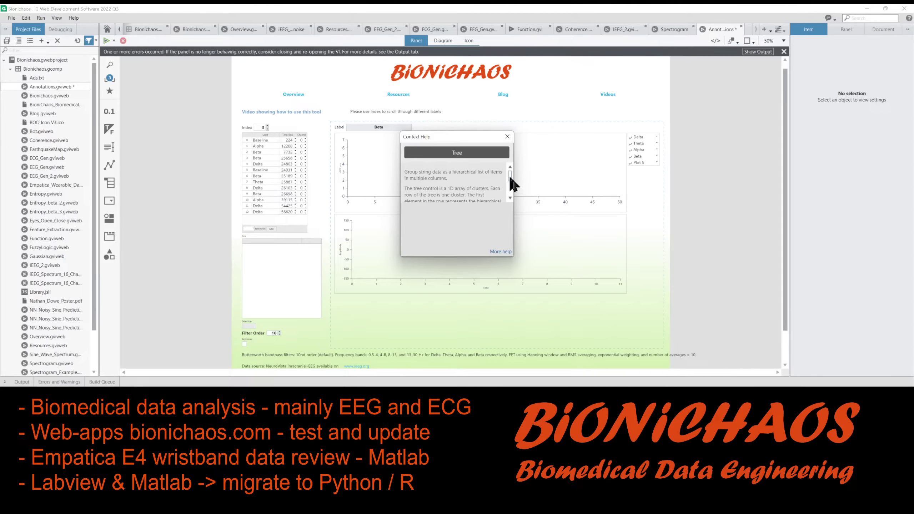
pyautogui.moveTo(510, 180); pyautogui.dragTo(509, 192)
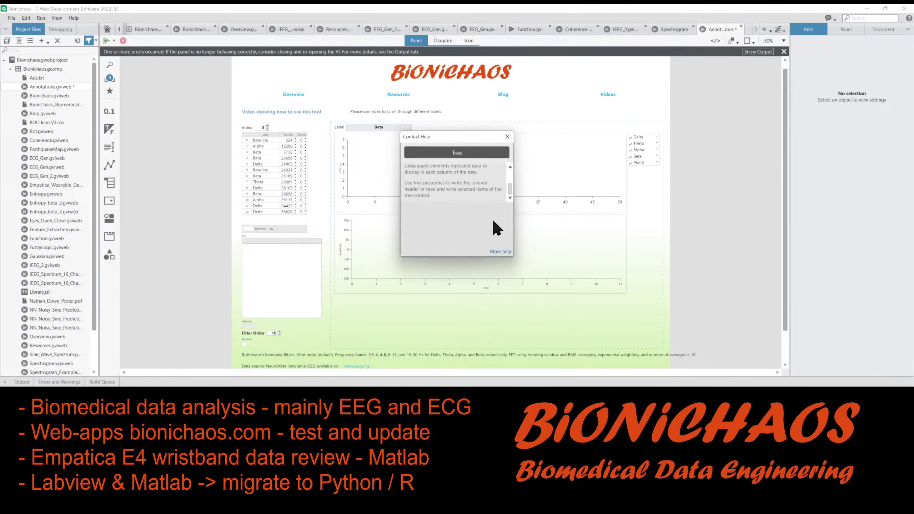
pyautogui.click(508, 136)
# Step: Place the unplaced Tree terminal on the diagram inside the loop, between the KeyFocus indicator and the Tree reference
pyautogui.hotkey('ctrl', 'e')
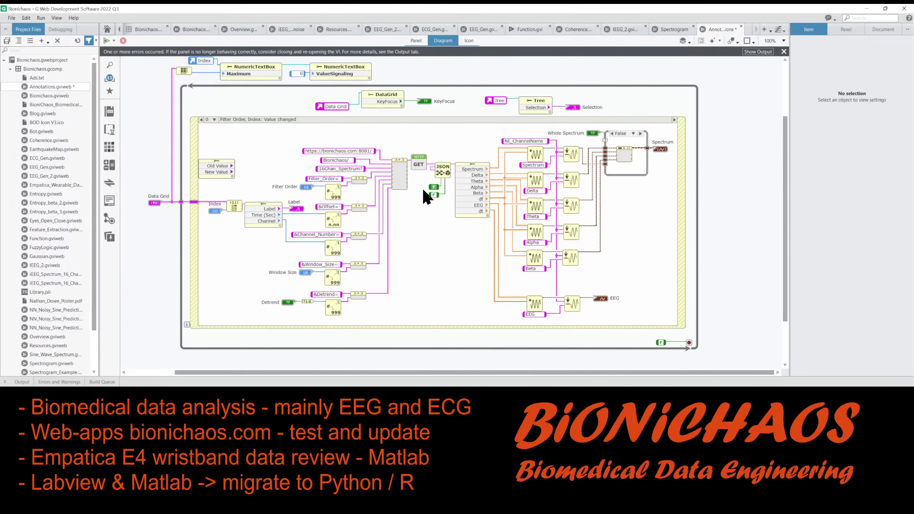
pyautogui.doubleClick(489, 101)
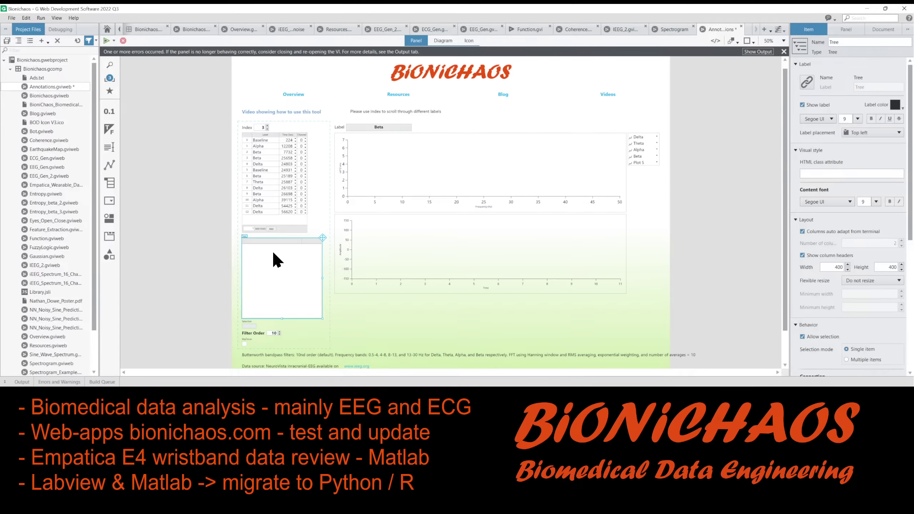
pyautogui.doubleClick(299, 245)
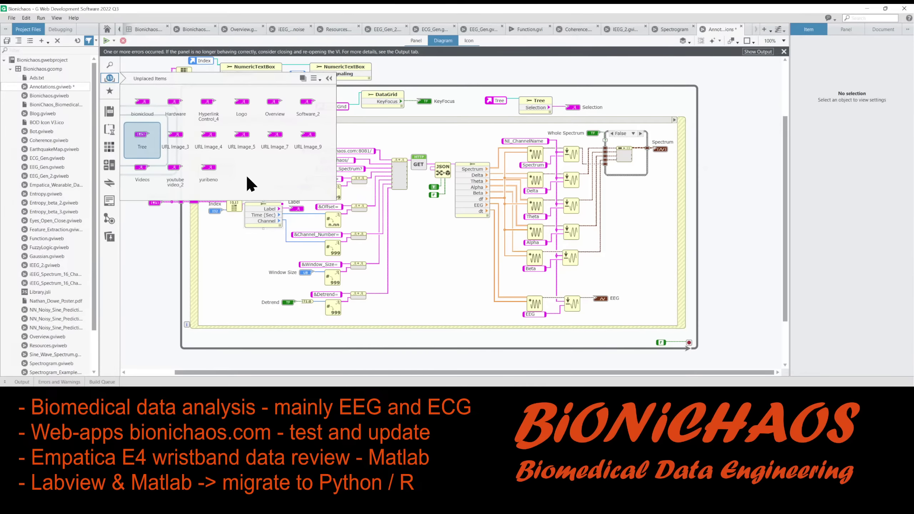
pyautogui.moveTo(145, 137); pyautogui.dragTo(466, 105)
pyautogui.rightClick(466, 106)
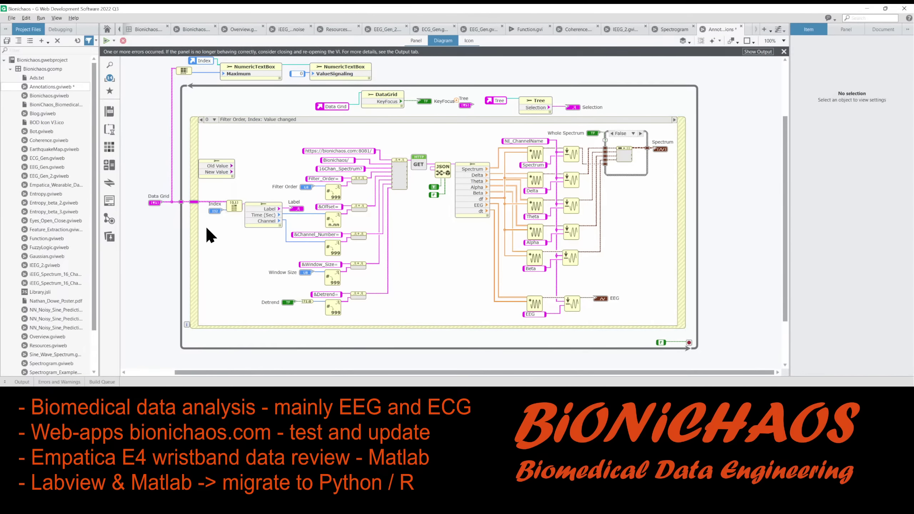
# Step: Examine the array replacement choices for the Tree control and the options of its diagram terminal
pyautogui.hotkey('ctrl', 'e')
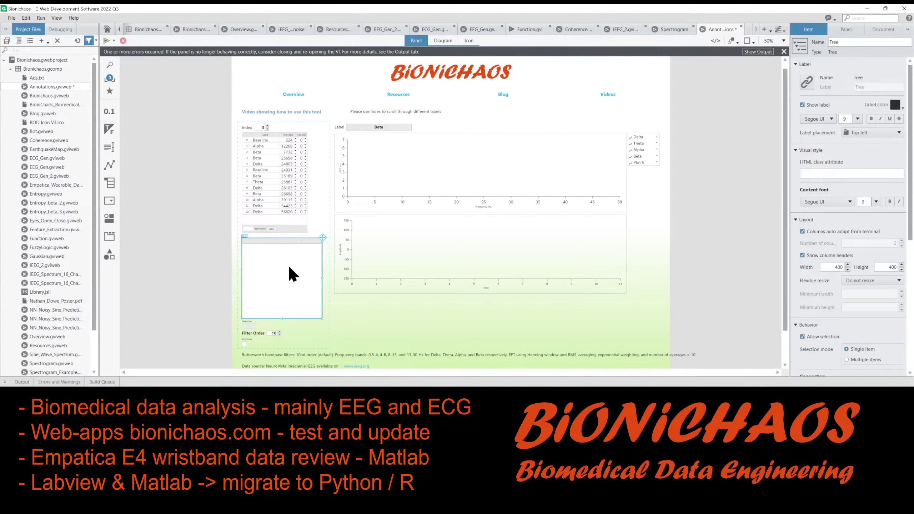
pyautogui.rightClick(277, 284)
pyautogui.click(304, 263)
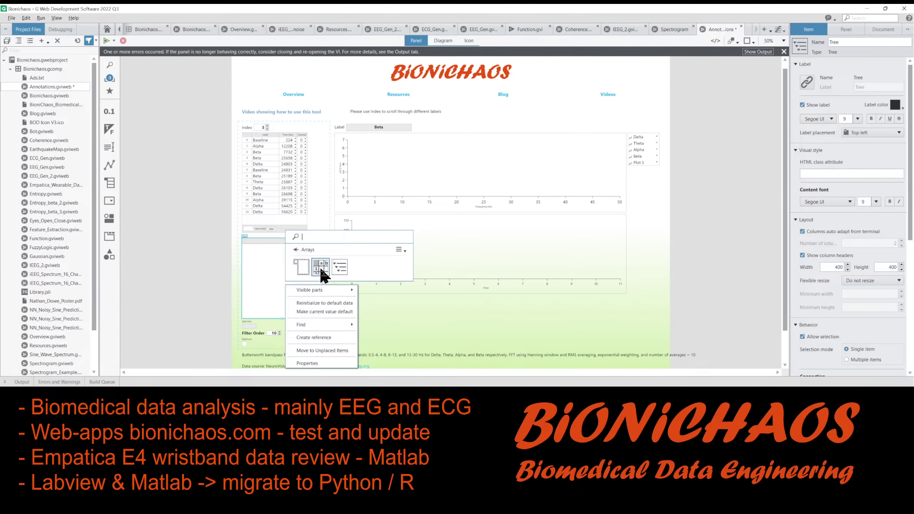
pyautogui.click(186, 170)
pyautogui.hotkey('alt', 'space')
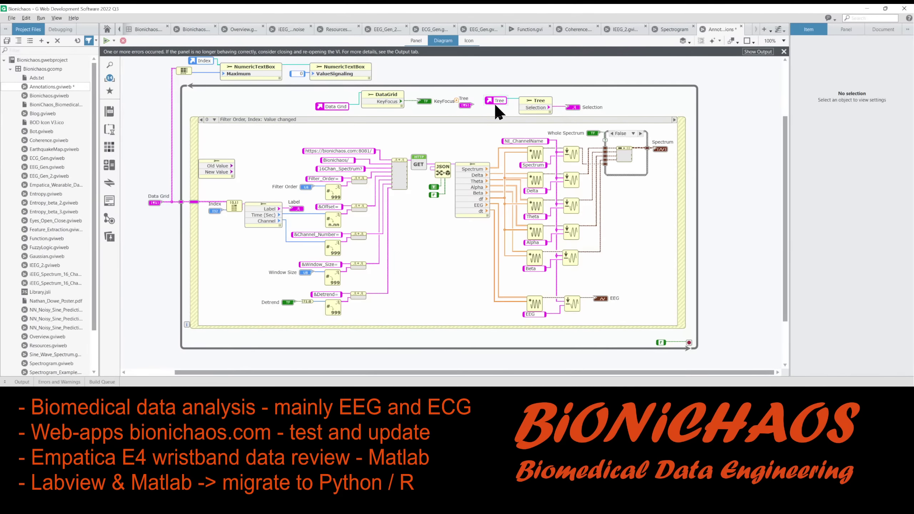
pyautogui.rightClick(466, 105)
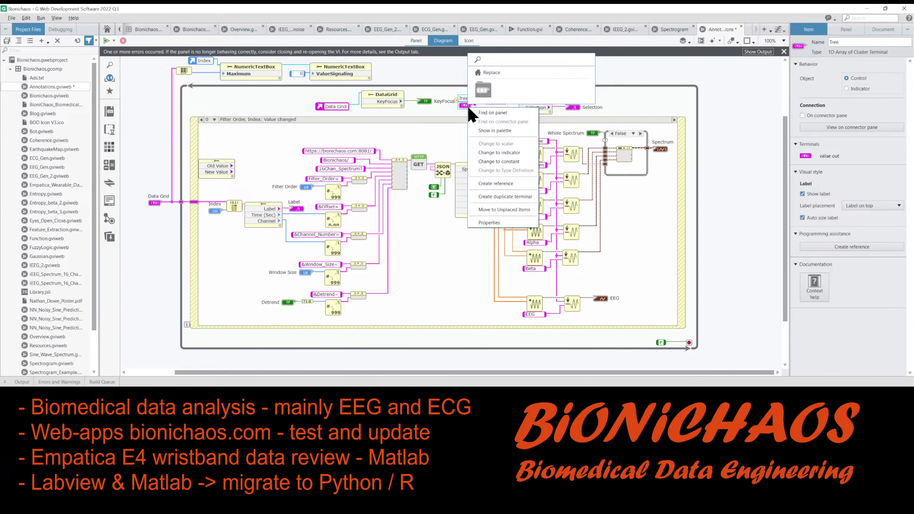
pyautogui.click(619, 103)
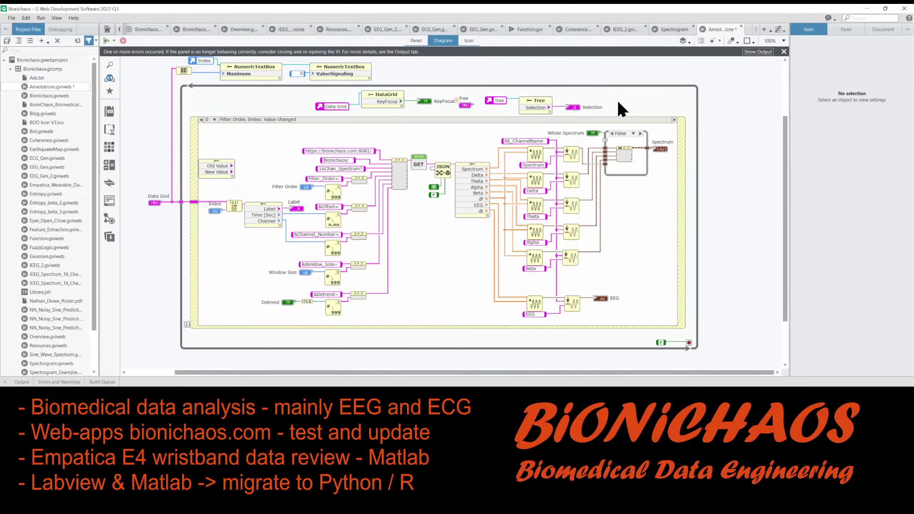
# Step: Compare the property choices offered by the DataGrid and Tree nodes, checking both controls on the front panel
pyautogui.click(533, 108)
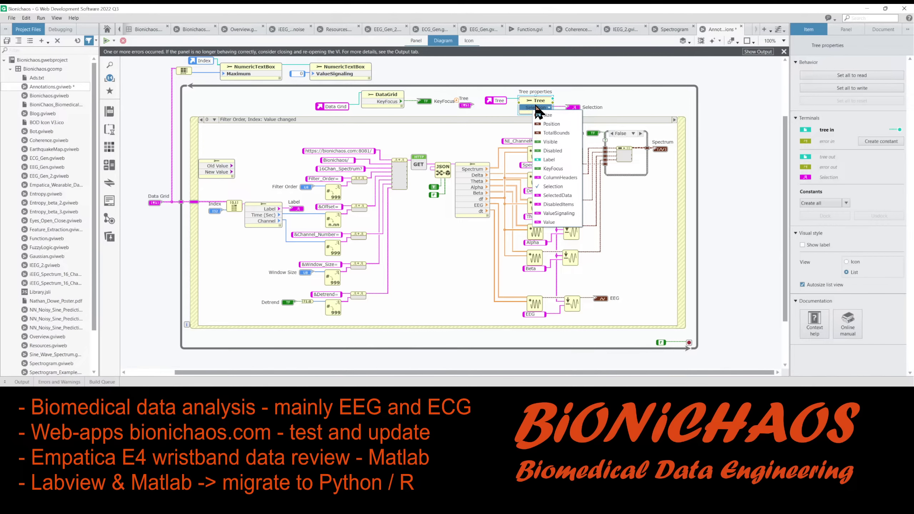
pyautogui.click(498, 114)
pyautogui.hotkey('ctrl', 'e')
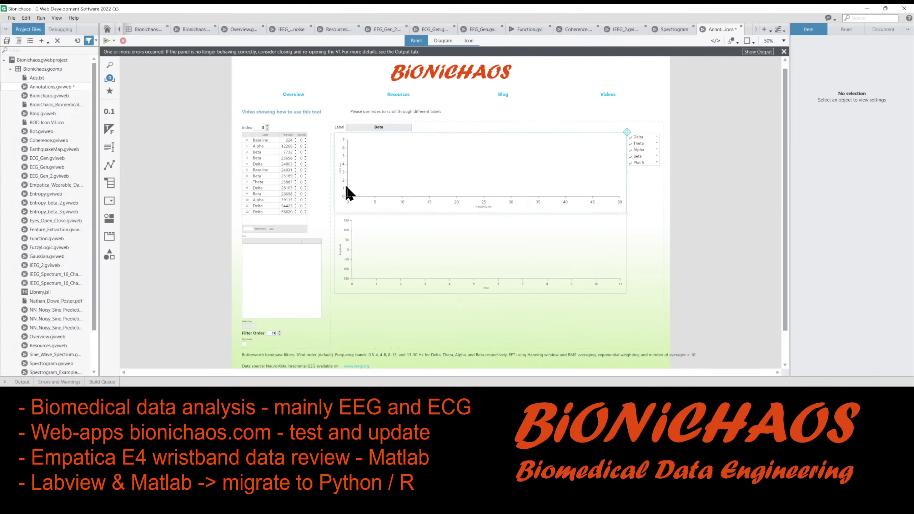
pyautogui.click(278, 274)
pyautogui.click(293, 173)
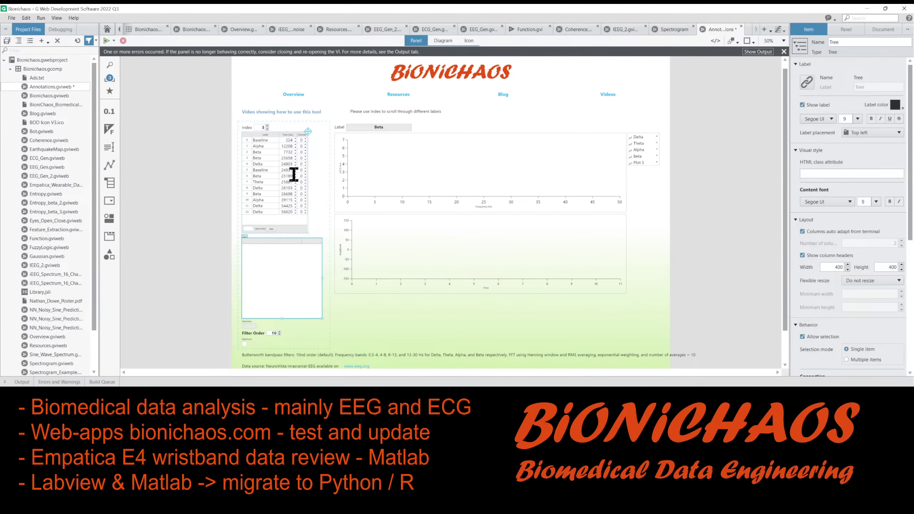
pyautogui.hotkey('ctrl', 'e')
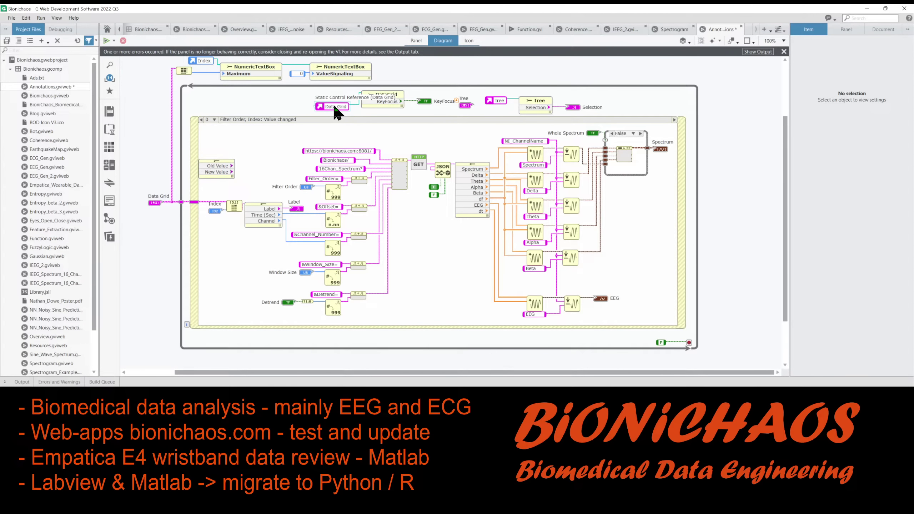
pyautogui.click(388, 100)
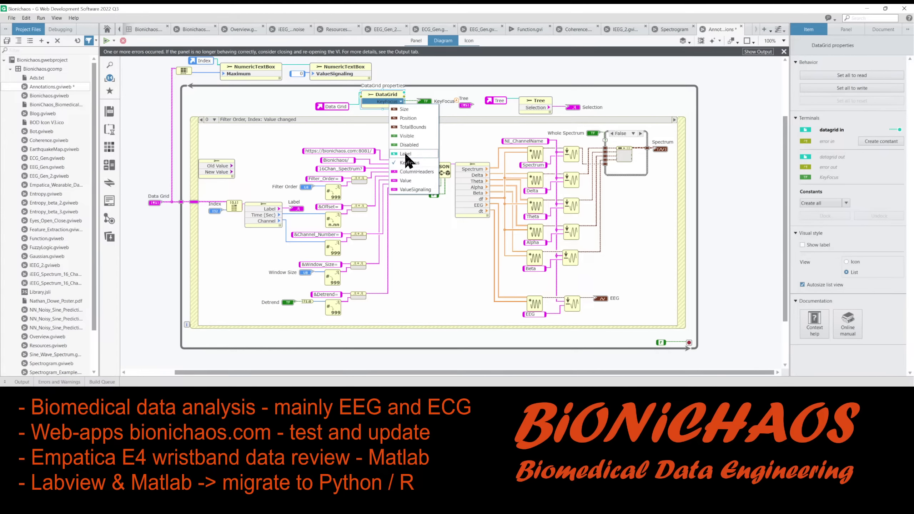
pyautogui.click(533, 108)
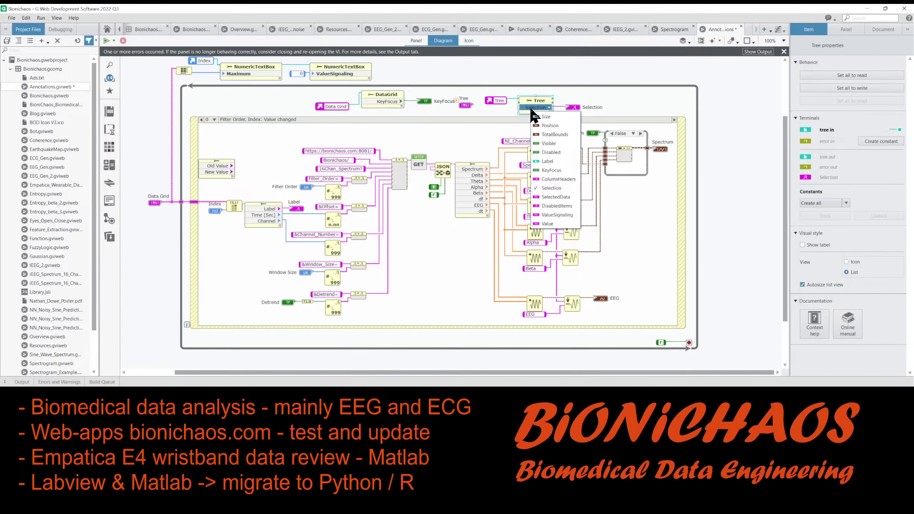
# Step: Keep Selection as the Tree node's property, and in the browser set the Annotations app's Index to 9 and then 11 to compare labels
pyautogui.click(550, 194)
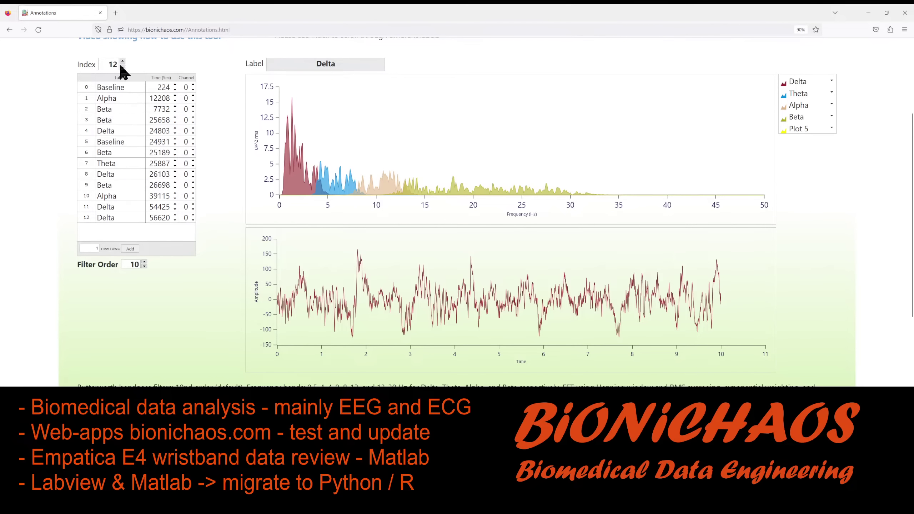
pyautogui.click(123, 68)
pyautogui.click(122, 67)
pyautogui.click(122, 68)
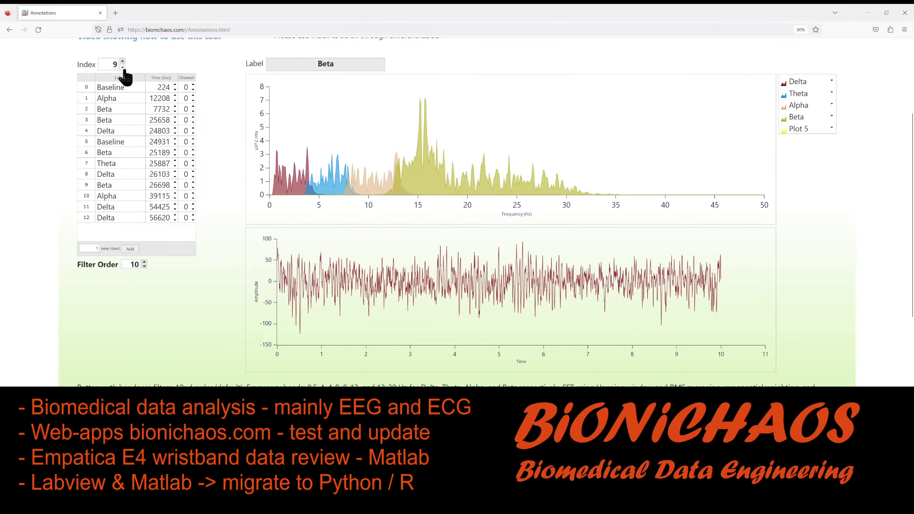
pyautogui.scroll(2, 124, 70)
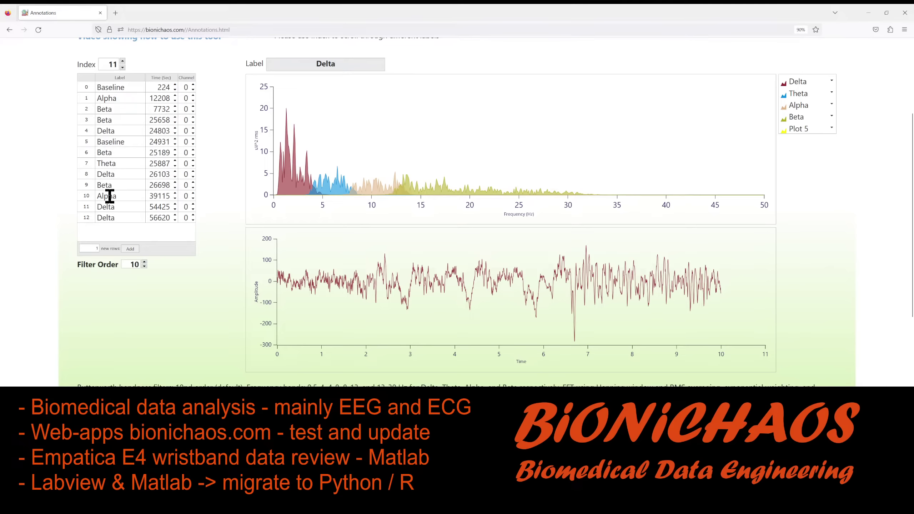
pyautogui.click(117, 163)
pyautogui.scroll(1, 122, 168)
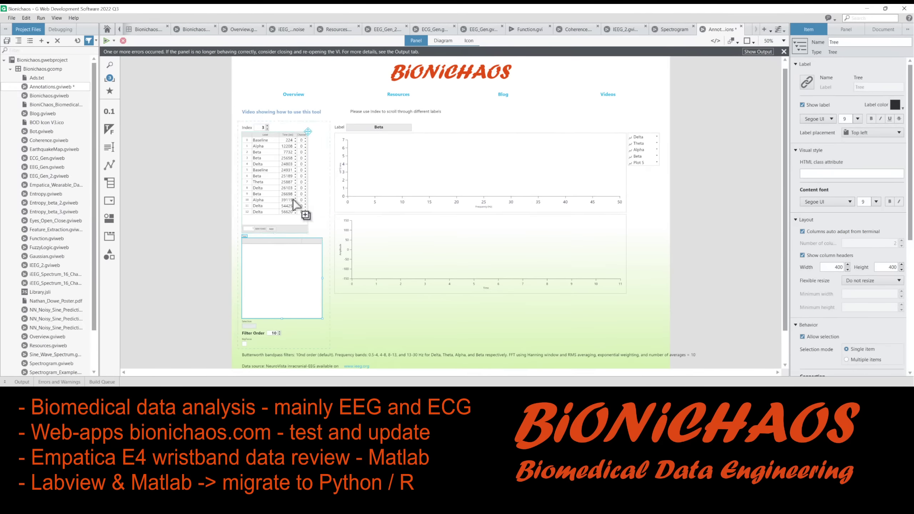
# Step: Review the DataGrid and Tree nodes' property lists on the diagram for properties that could support row selection
pyautogui.hotkey('ctrl', 'e')
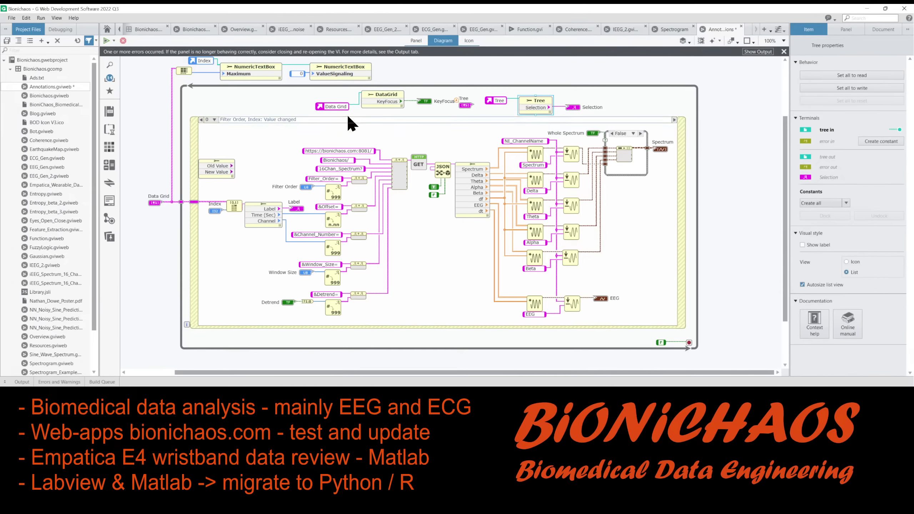
pyautogui.click(382, 101)
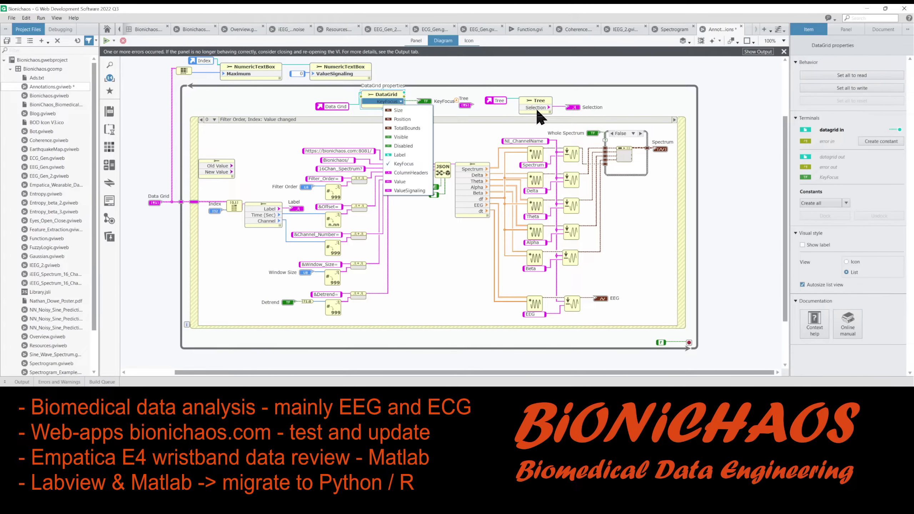
pyautogui.click(502, 108)
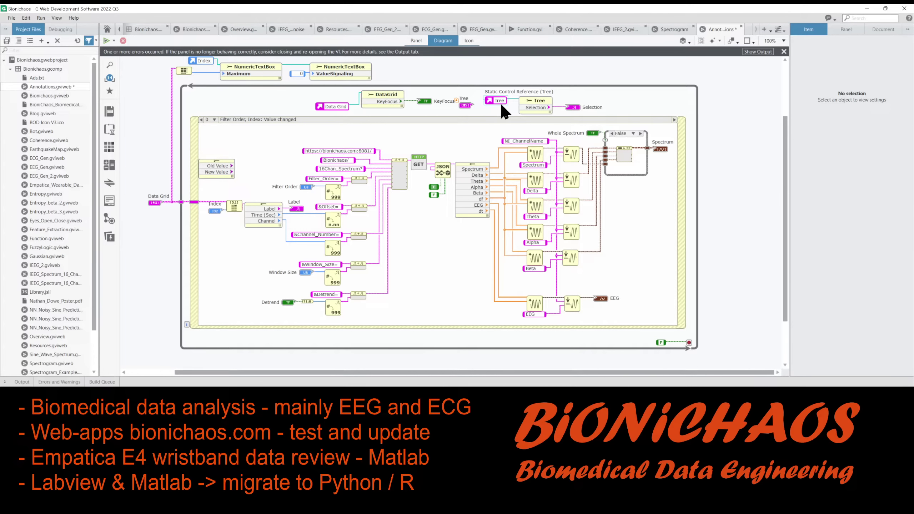
pyautogui.click(535, 107)
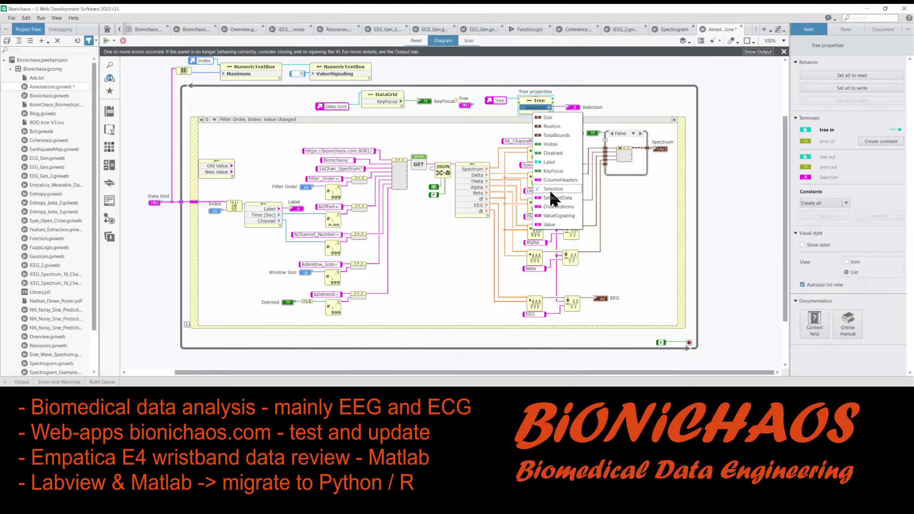
pyautogui.click(509, 108)
pyautogui.hotkey('ctrl', 'e')
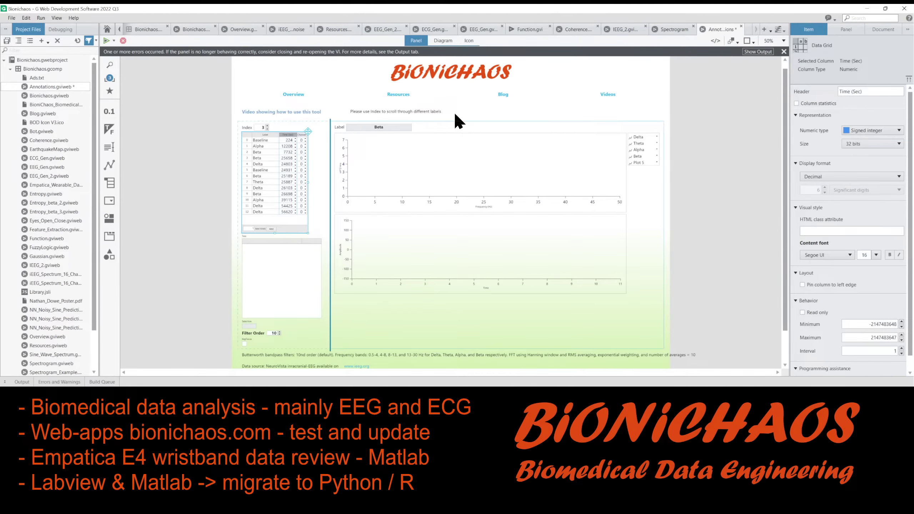
pyautogui.hotkey('ctrl', 'e')
pyautogui.click(330, 107)
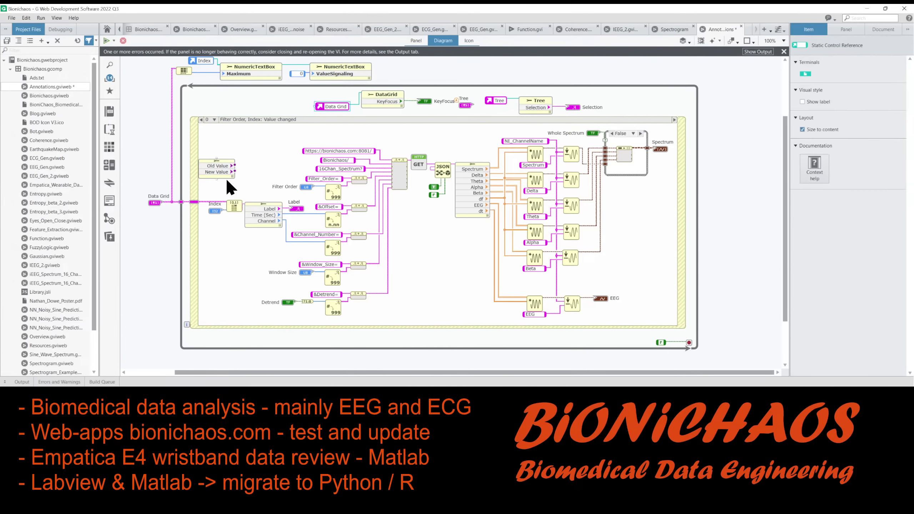
# Step: Inspect the Data Grid's column and overall settings on the front panel, and the Tree control's settings and replacement choices
pyautogui.hotkey('ctrl', 'e')
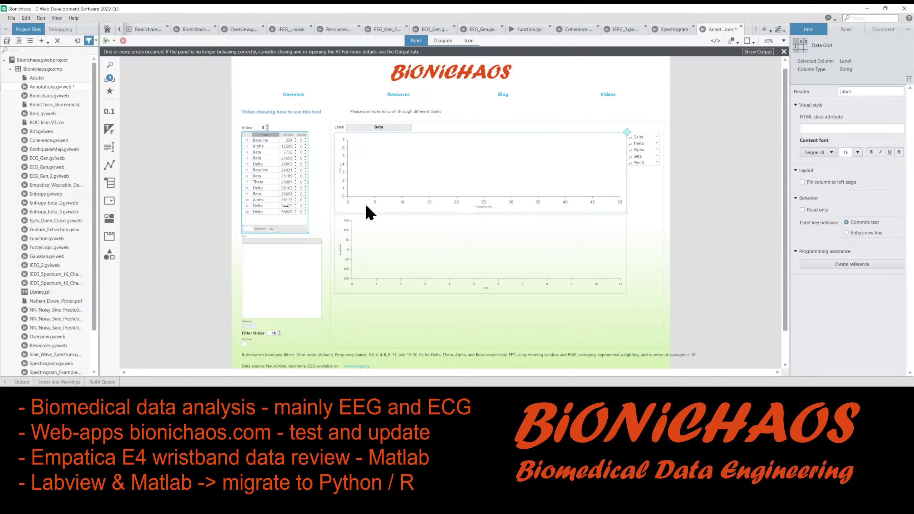
pyautogui.click(296, 153)
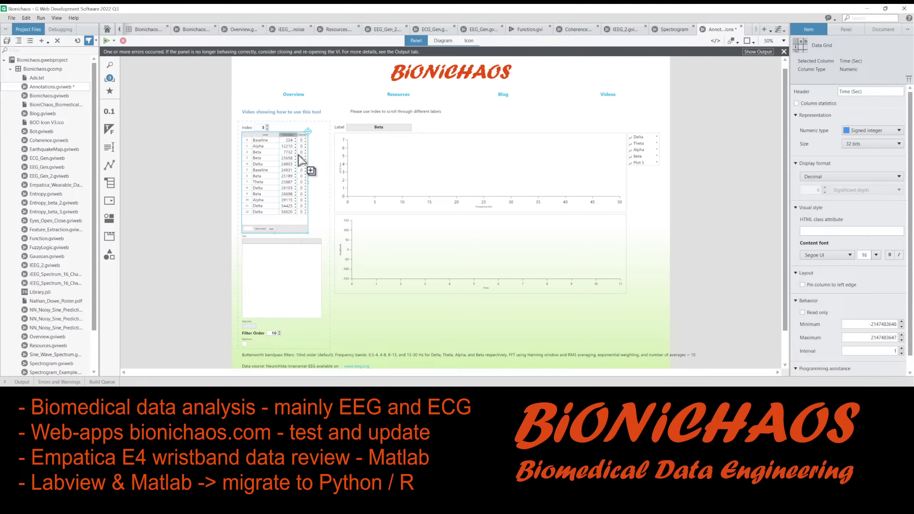
pyautogui.click(302, 169)
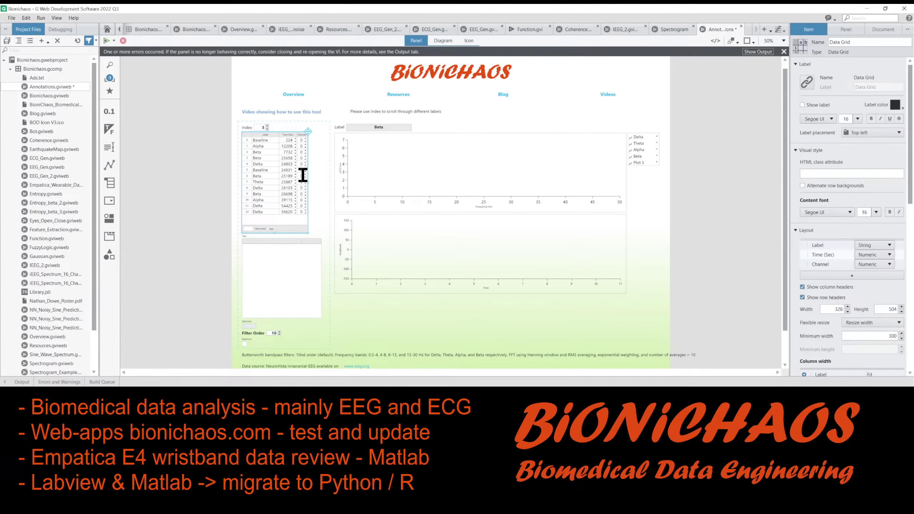
pyautogui.click(296, 147)
pyautogui.click(269, 258)
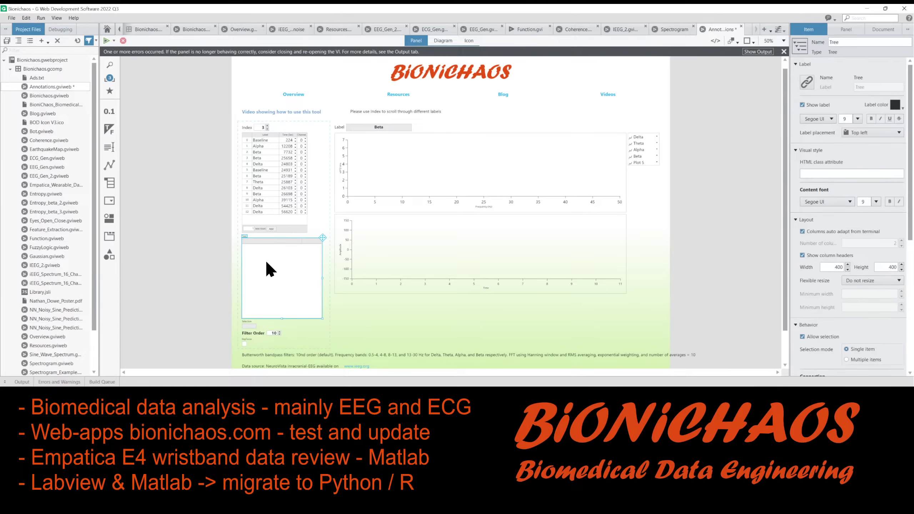
pyautogui.rightClick(271, 258)
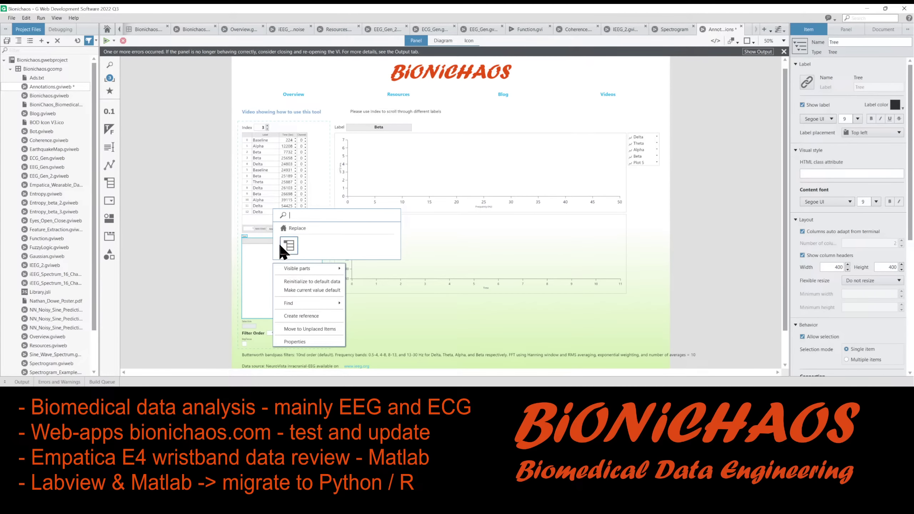
pyautogui.click(260, 251)
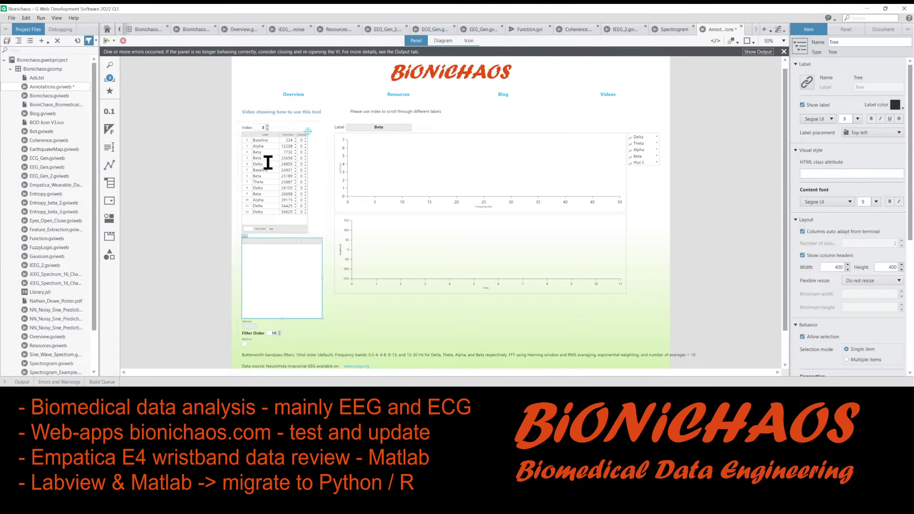
# Step: Deselect the Tree control and bring up the file commands for the Annotations document and its project
pyautogui.click(181, 147)
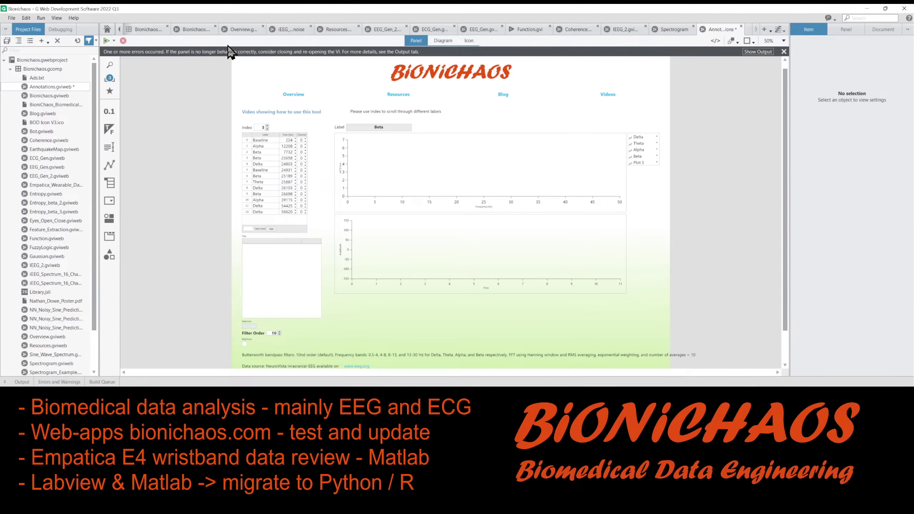
pyautogui.click(12, 18)
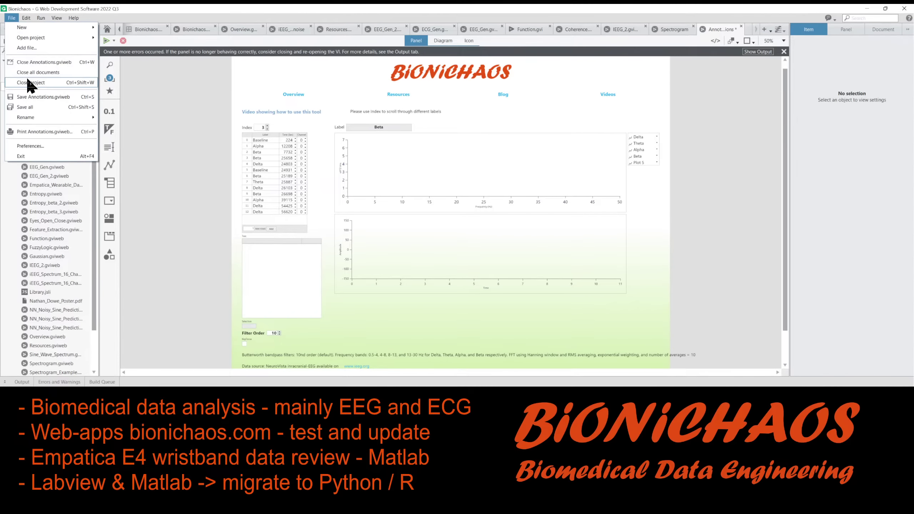
pyautogui.click(40, 103)
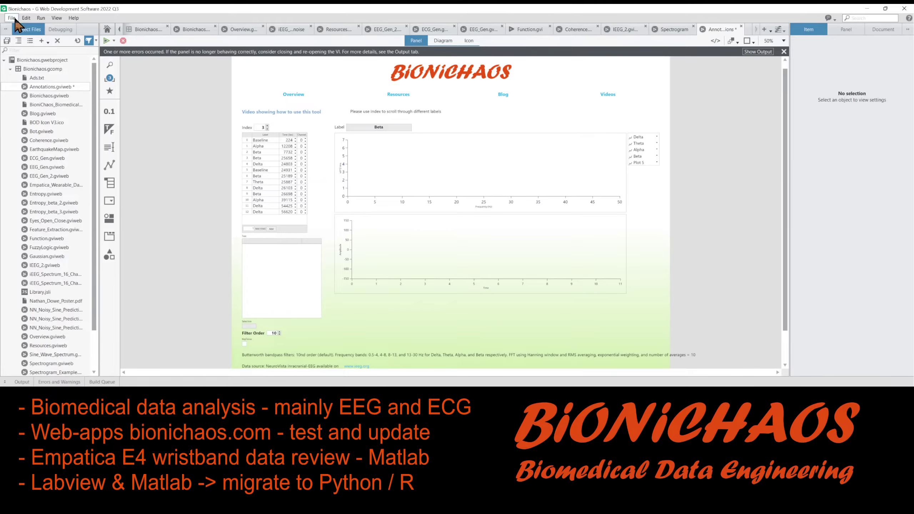
pyautogui.click(26, 17)
pyautogui.click(12, 18)
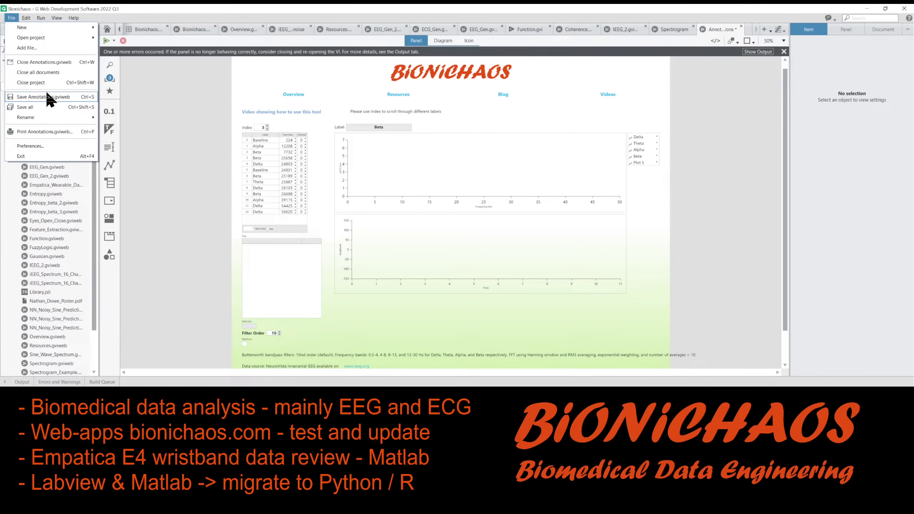
pyautogui.click(155, 137)
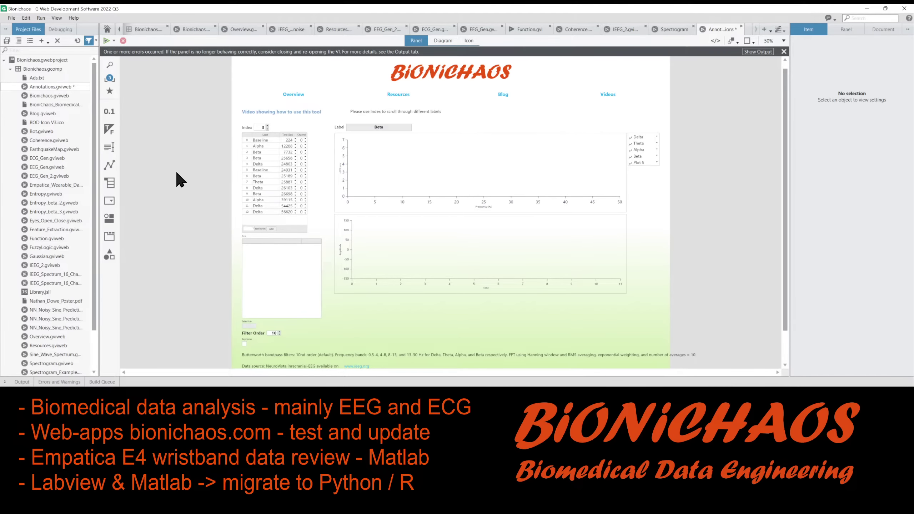
# Step: Delete the Tree control references and the Tree property node with its selection output from the Annotations block diagram
pyautogui.hotkey('ctrl', 'e')
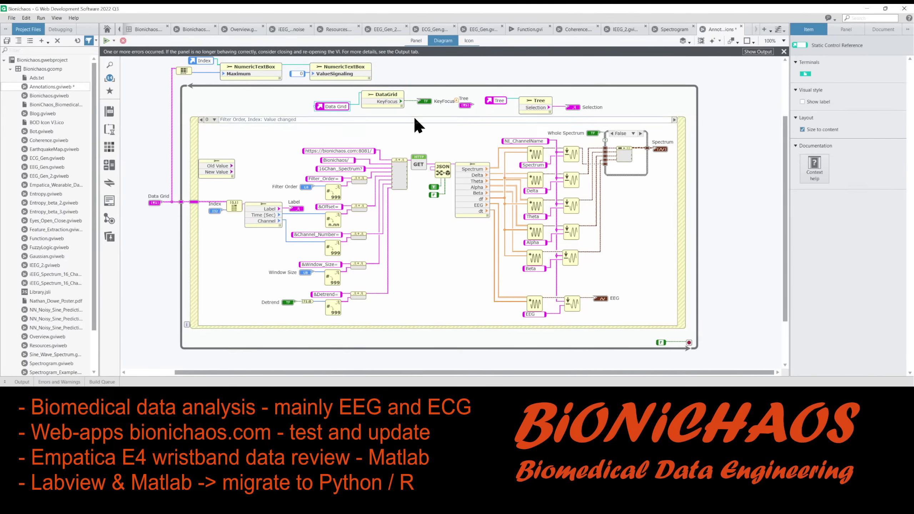
pyautogui.press('Delete')
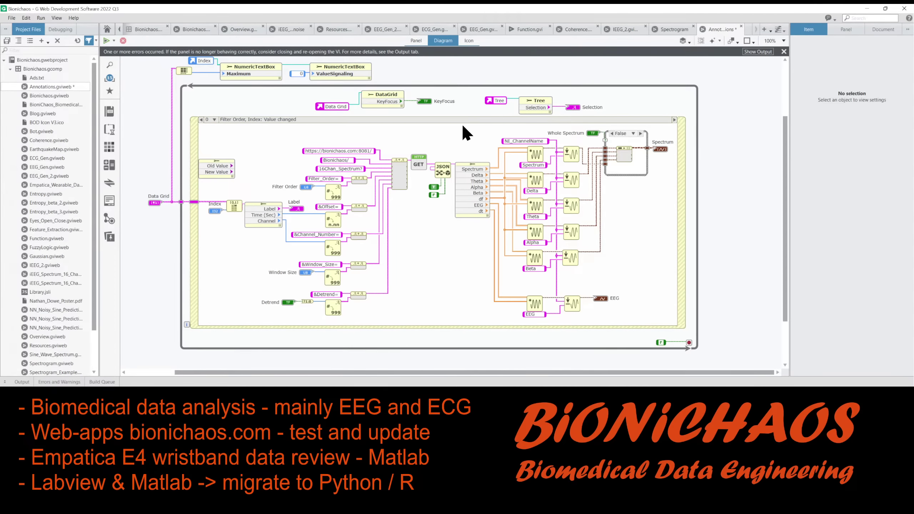
pyautogui.hotkey('ctrl', 'e')
pyautogui.hotkey('ctrl', 'e')
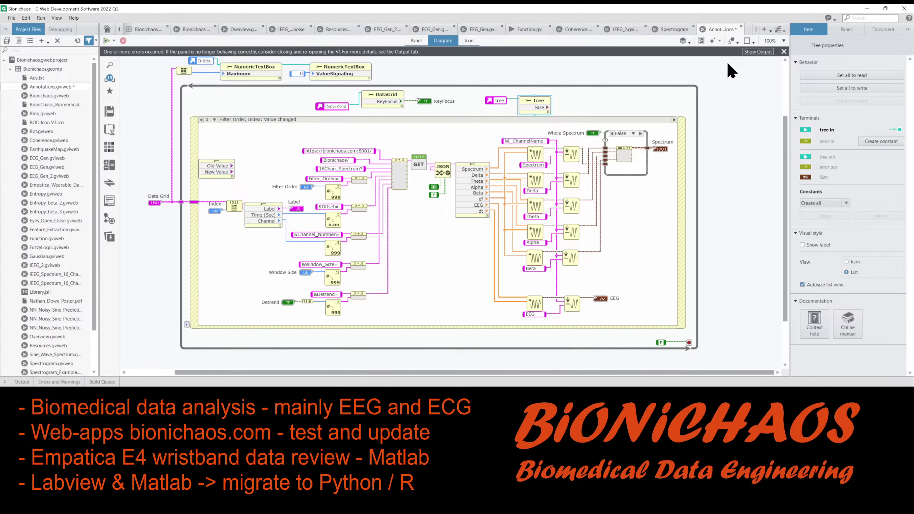
pyautogui.press('Delete')
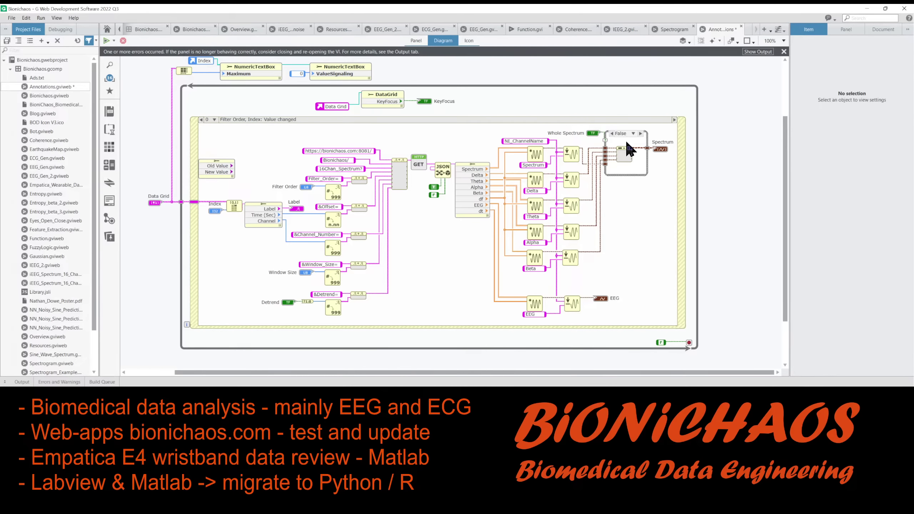
# Step: Return to the panel, select the data grid's Label column and check the data grid's context help
pyautogui.hotkey('ctrl', 'e')
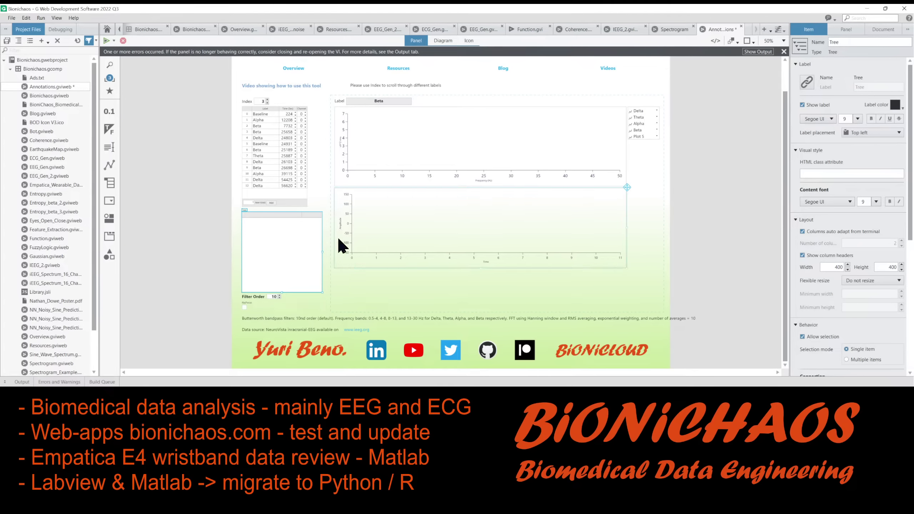
pyautogui.click(259, 137)
pyautogui.hotkey('ctrl', 'h')
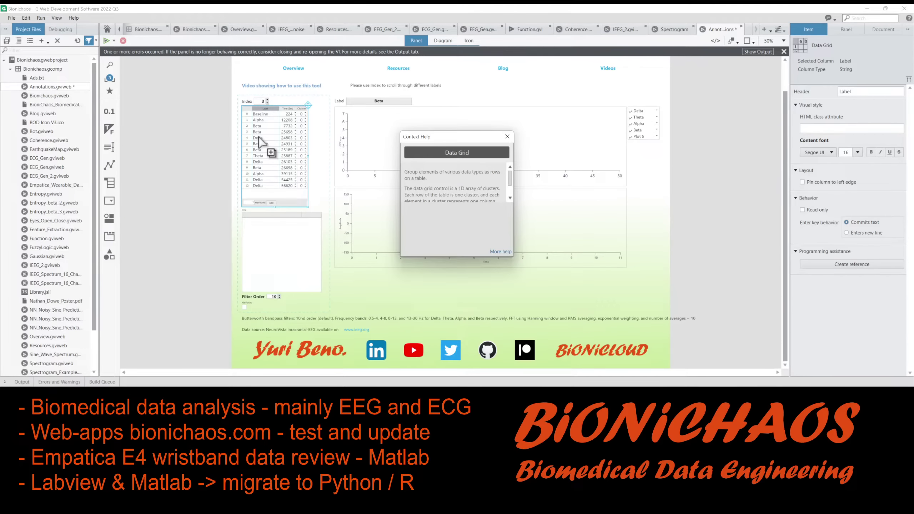
pyautogui.click(508, 137)
pyautogui.click(510, 147)
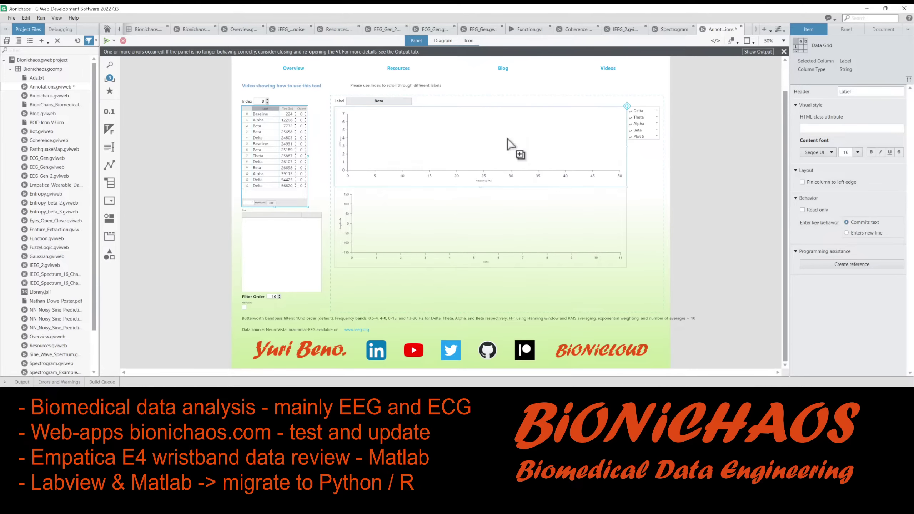
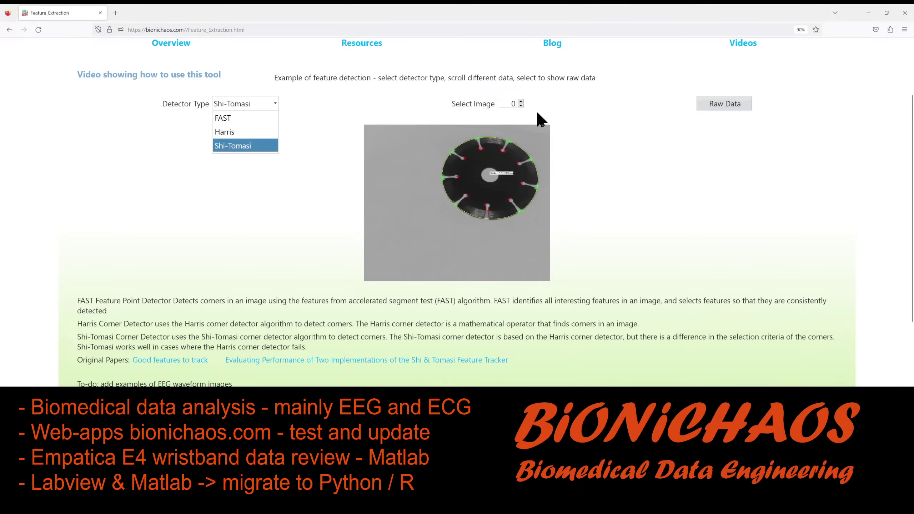
# Step: View the raw image data on the Feature_Extraction page and return to the detected-feature view
pyautogui.click(713, 106)
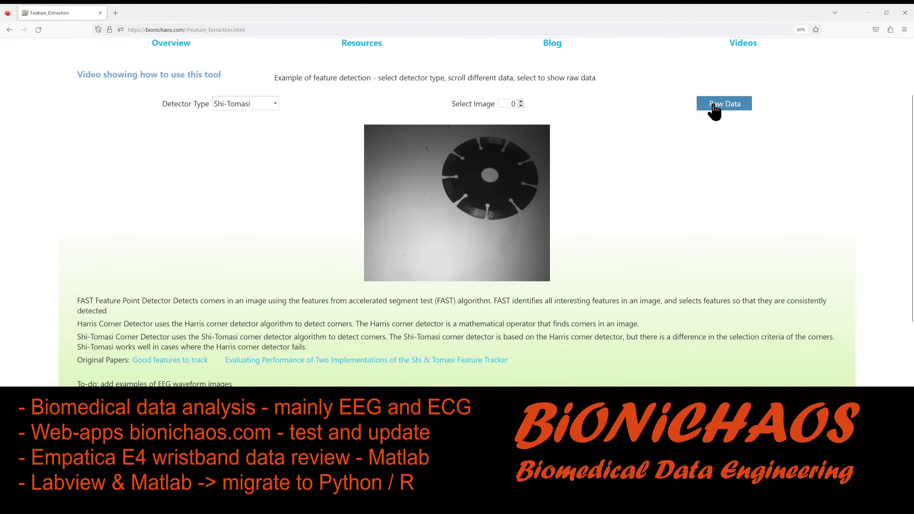
pyautogui.click(713, 105)
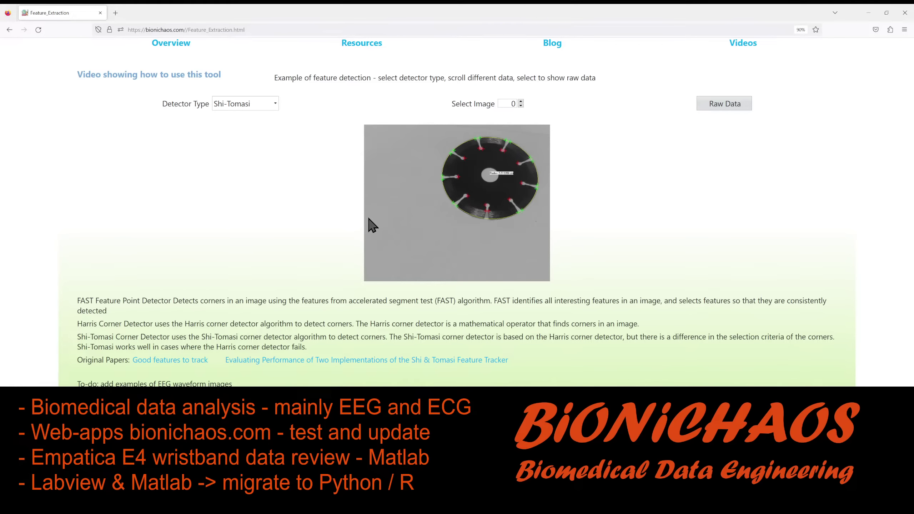
# Step: Set the detector type to FAST and select image 3
pyautogui.click(260, 105)
pyautogui.click(252, 116)
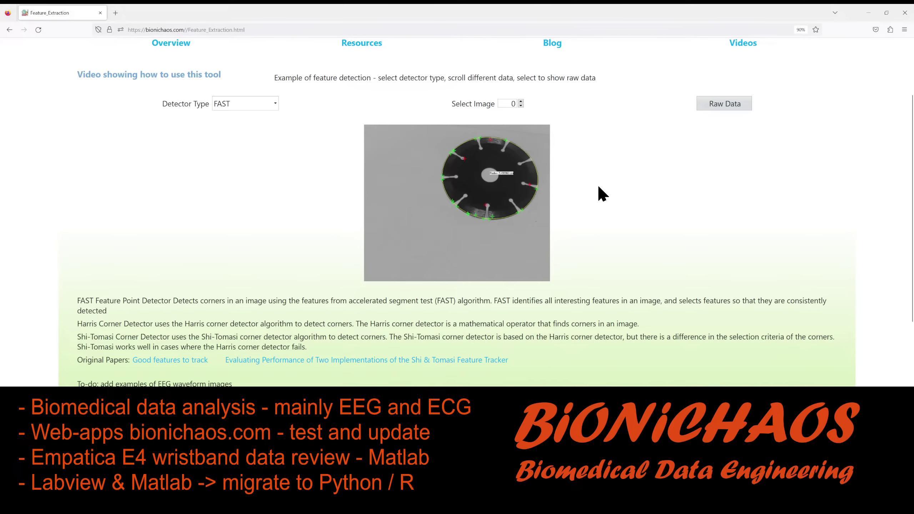
pyautogui.click(520, 101)
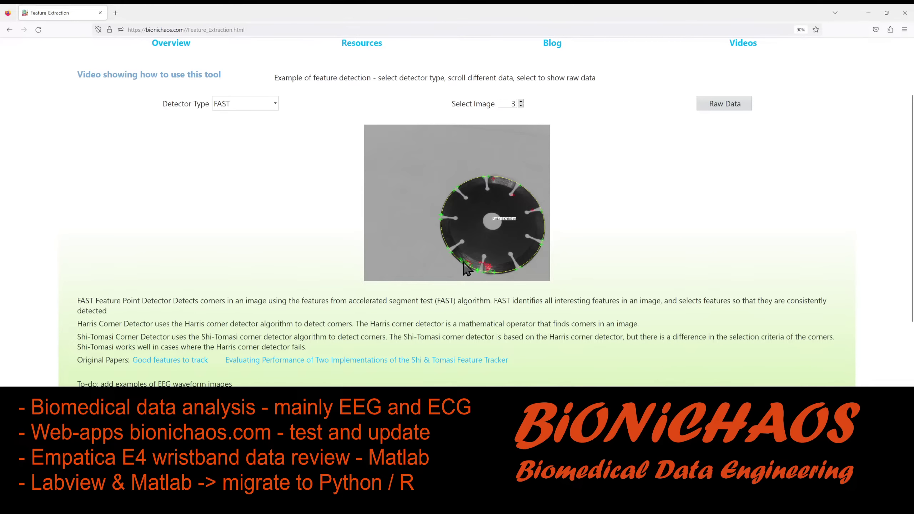
pyautogui.click(245, 109)
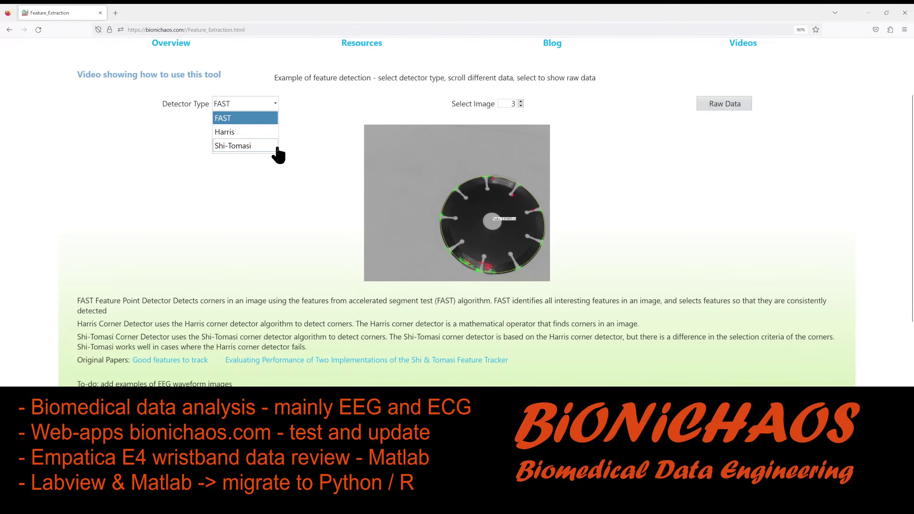
pyautogui.scroll(1, 232, 146)
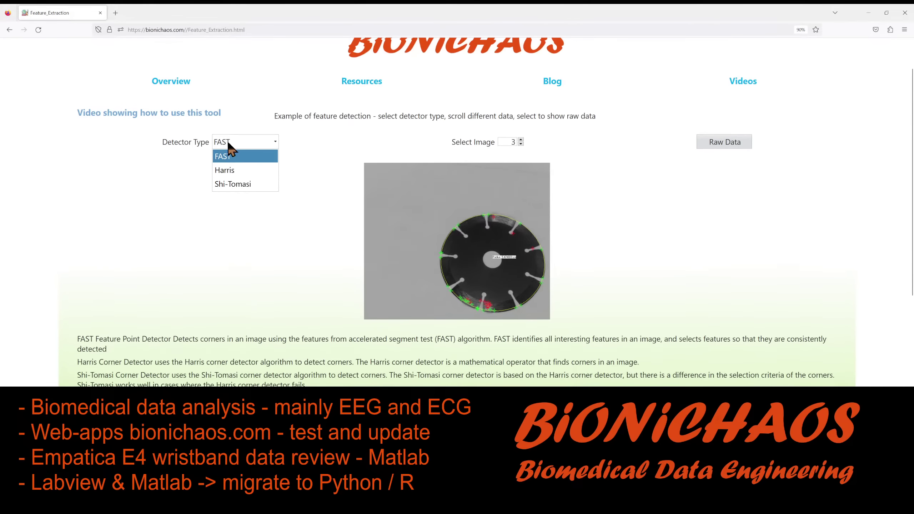
pyautogui.scroll(-1, 446, 290)
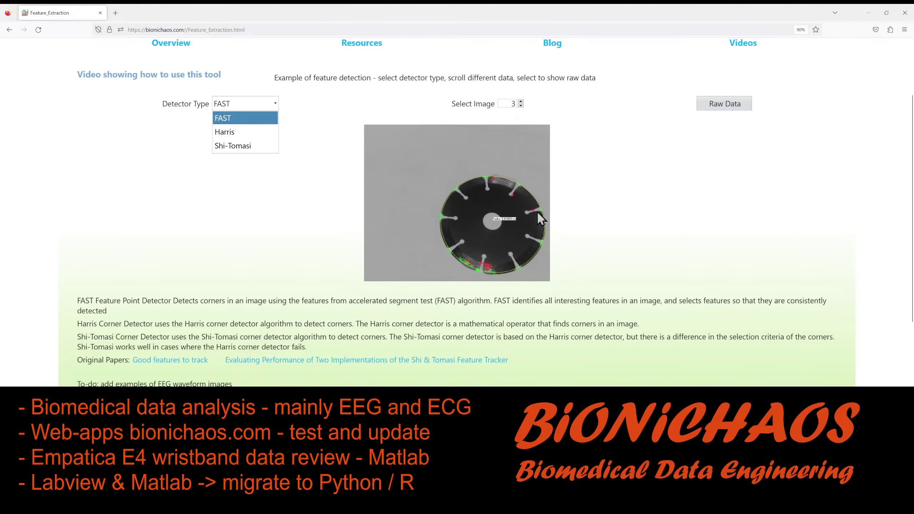
pyautogui.click(310, 169)
pyautogui.click(254, 103)
pyautogui.click(301, 149)
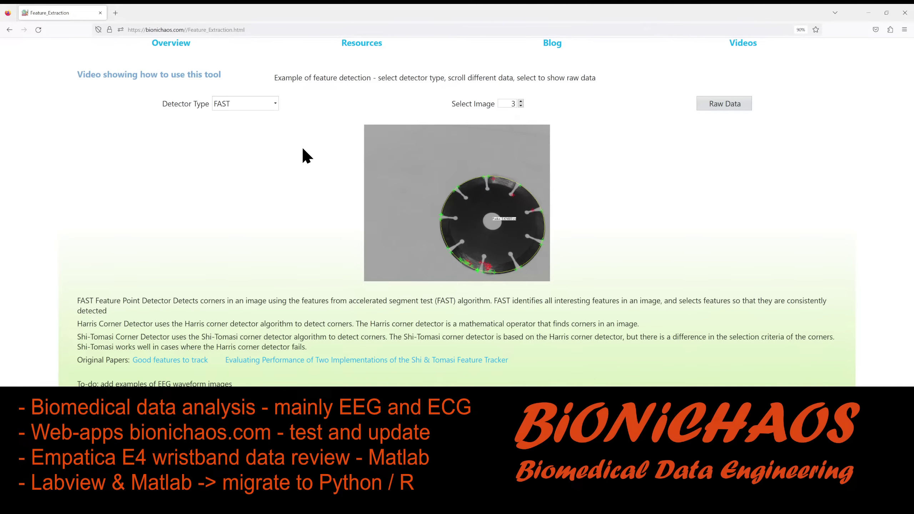
pyautogui.scroll(2, 324, 164)
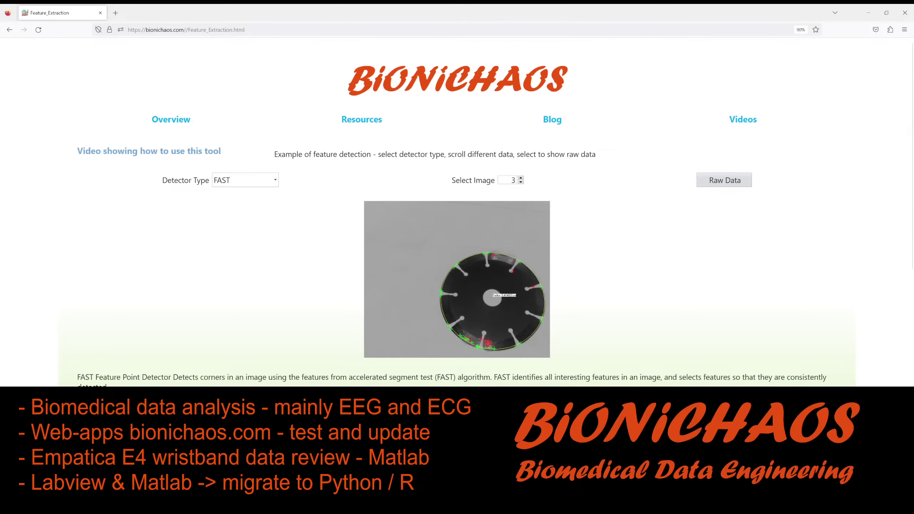
# Step: Switch to the LabVIEW Project Explorer and look through BC_Noise Statistics.vi, BC_Noise Waveforms and PS Density.vi and BC_HRV_Analyzer.vi
pyautogui.hotkey('alt', 'Tab')
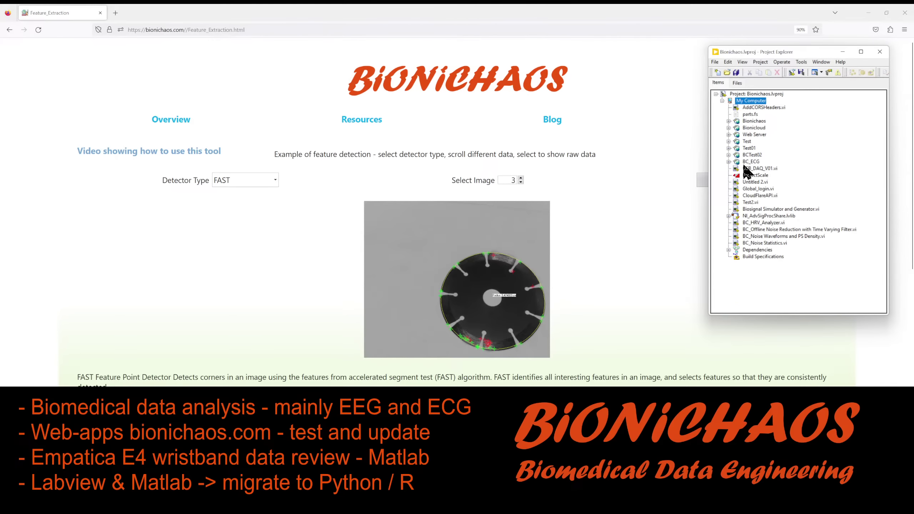
pyautogui.doubleClick(762, 244)
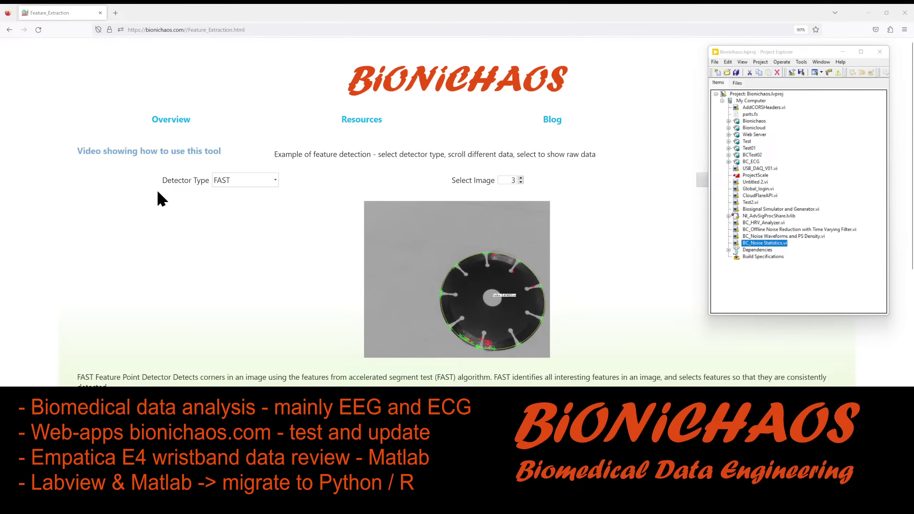
pyautogui.doubleClick(773, 236)
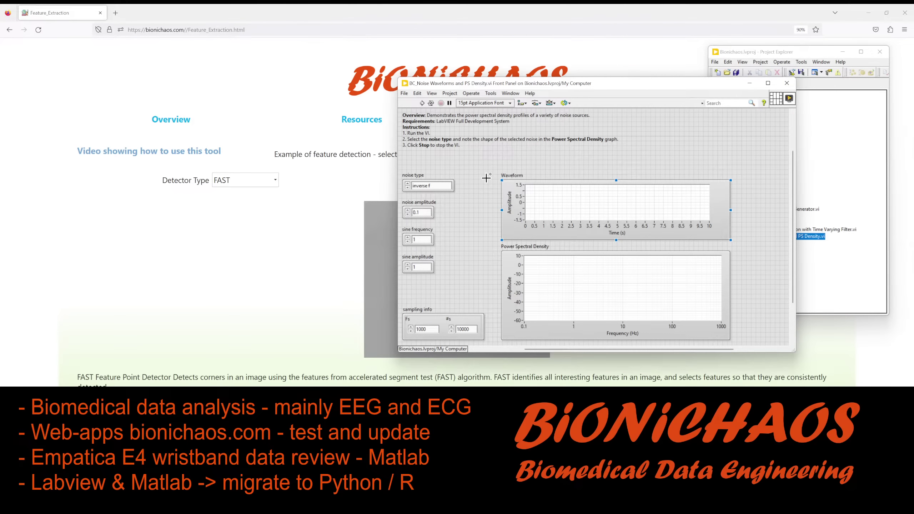
pyautogui.click(465, 167)
pyautogui.moveTo(494, 87); pyautogui.dragTo(0, 148)
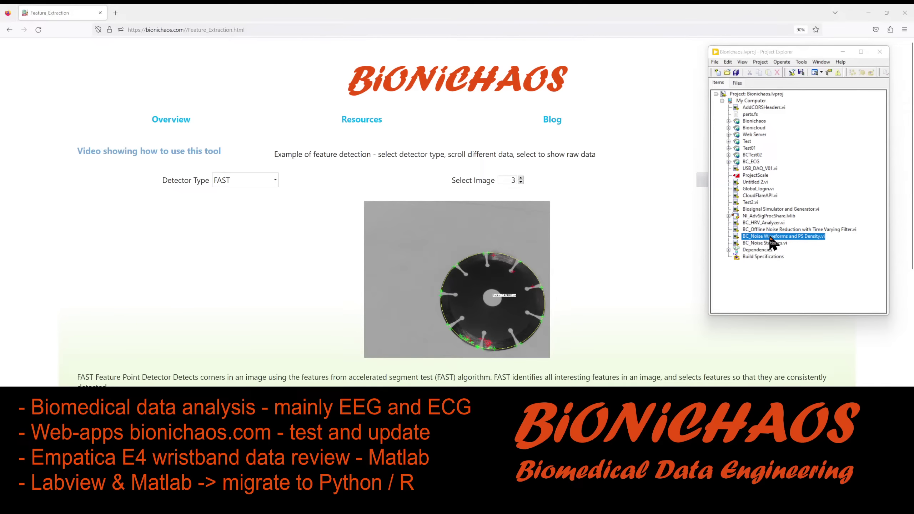
pyautogui.doubleClick(773, 223)
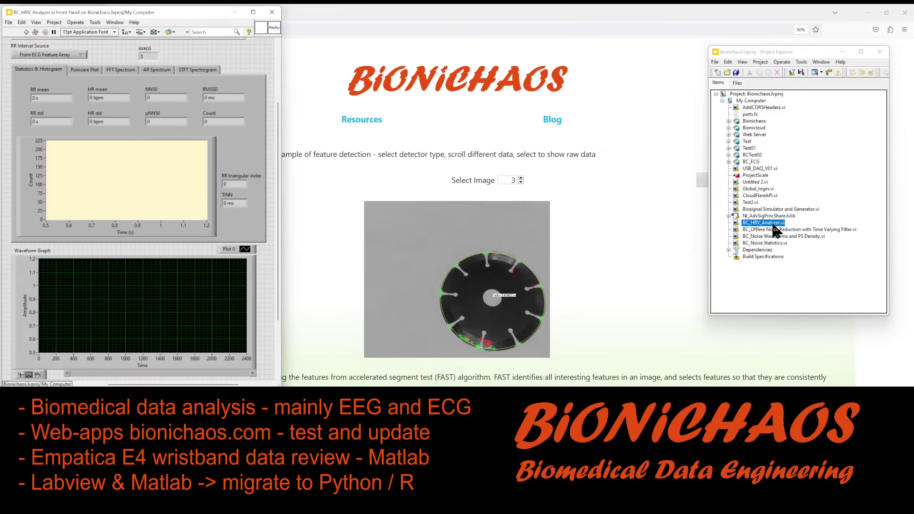
pyautogui.click(235, 12)
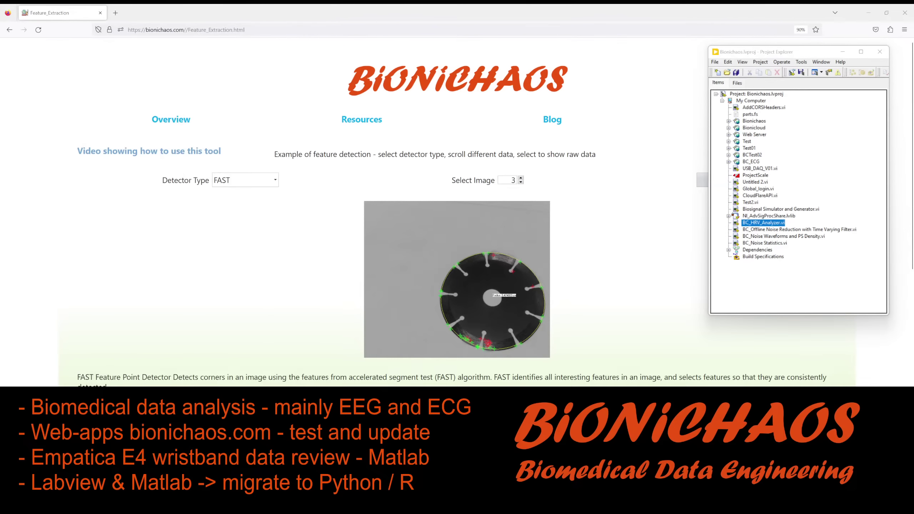
# Step: Open BC_Offline Noise Reduction with Time Varying Filter.vi and arrange its front panel and block diagram side by side
pyautogui.click(767, 230)
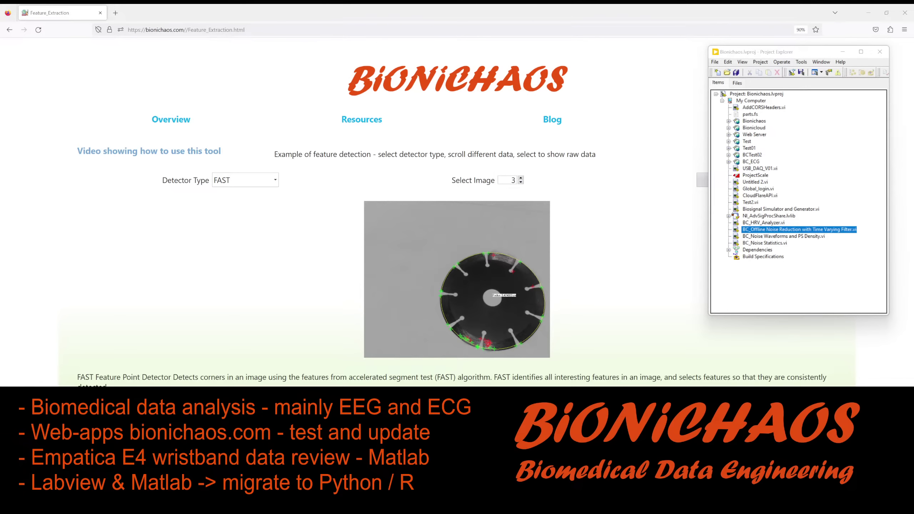
pyautogui.moveTo(0, 306); pyautogui.dragTo(182, 86)
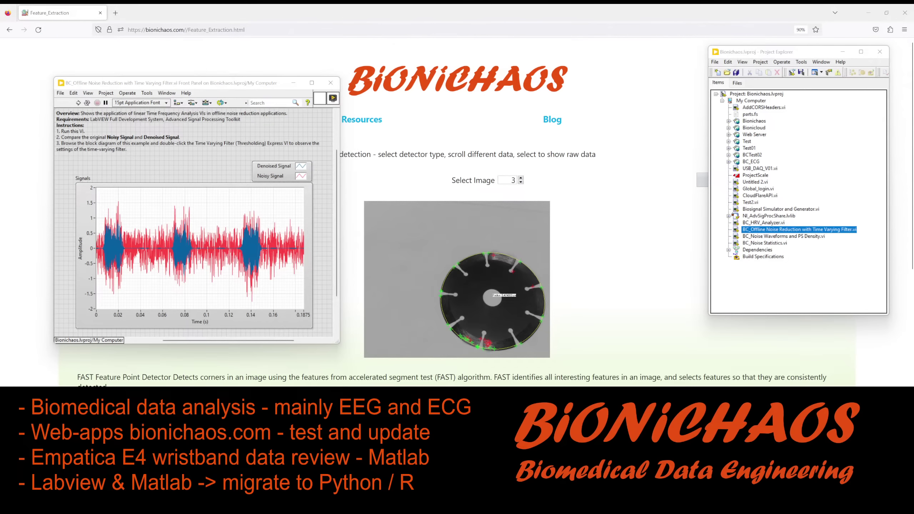
pyautogui.hotkey('ctrl', 'e')
pyautogui.moveTo(340, 68); pyautogui.dragTo(491, 49)
# Step: Try the Time Varying Filter settings with NI Vision installed enabled, noise level 0.002 and threshold 0.76, and discard the changes
pyautogui.doubleClick(455, 103)
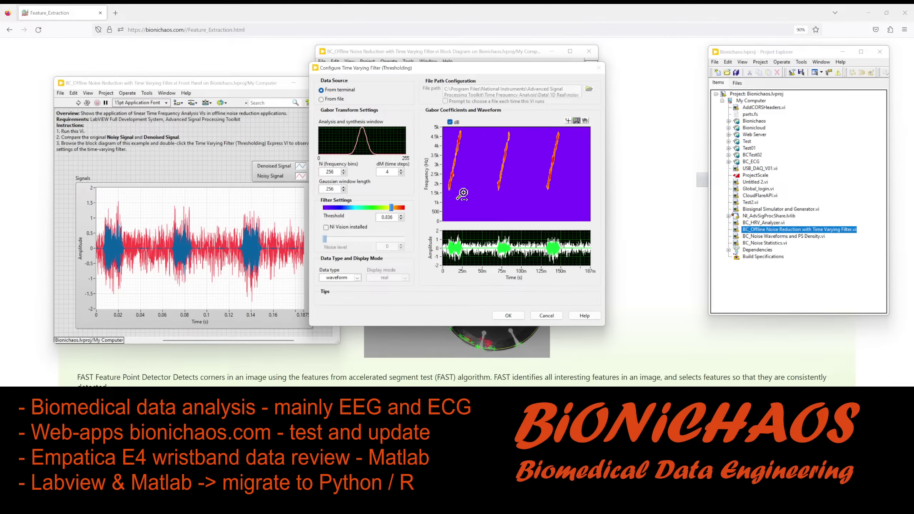
pyautogui.click(326, 228)
pyautogui.moveTo(327, 237)
pyautogui.mouseDown()
pyautogui.moveTo(356, 238)
pyautogui.moveTo(327, 240)
pyautogui.mouseUp()
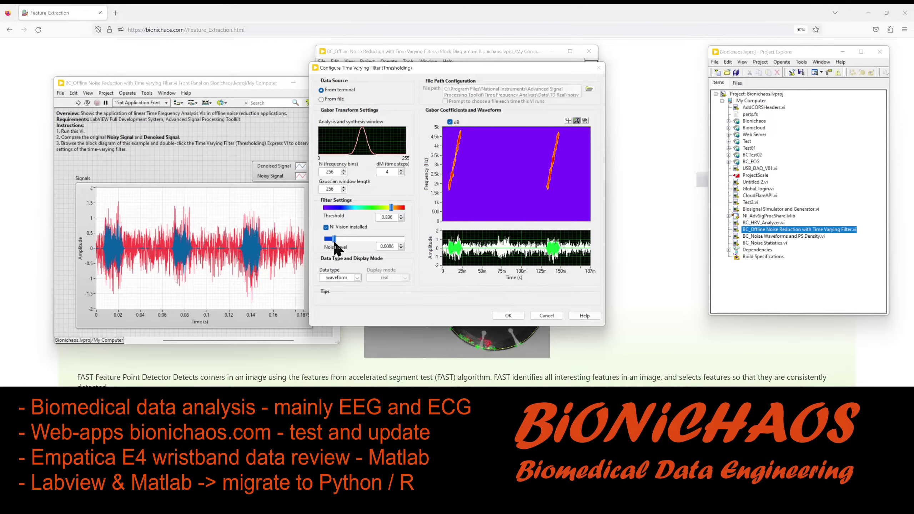
pyautogui.moveTo(372, 208)
pyautogui.mouseDown()
pyautogui.moveTo(353, 208)
pyautogui.moveTo(404, 213)
pyautogui.moveTo(340, 208)
pyautogui.moveTo(386, 208)
pyautogui.mouseUp()
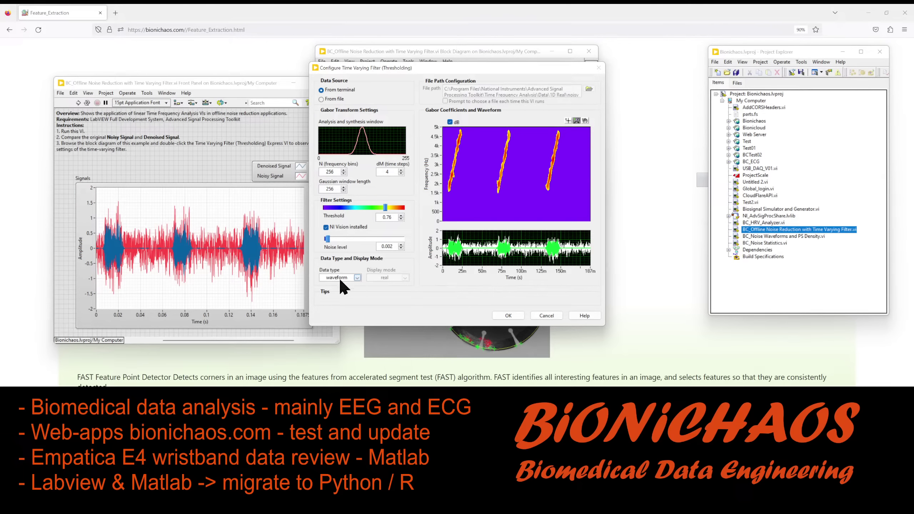
pyautogui.click(357, 278)
pyautogui.click(356, 277)
pyautogui.moveTo(434, 66); pyautogui.dragTo(394, 83)
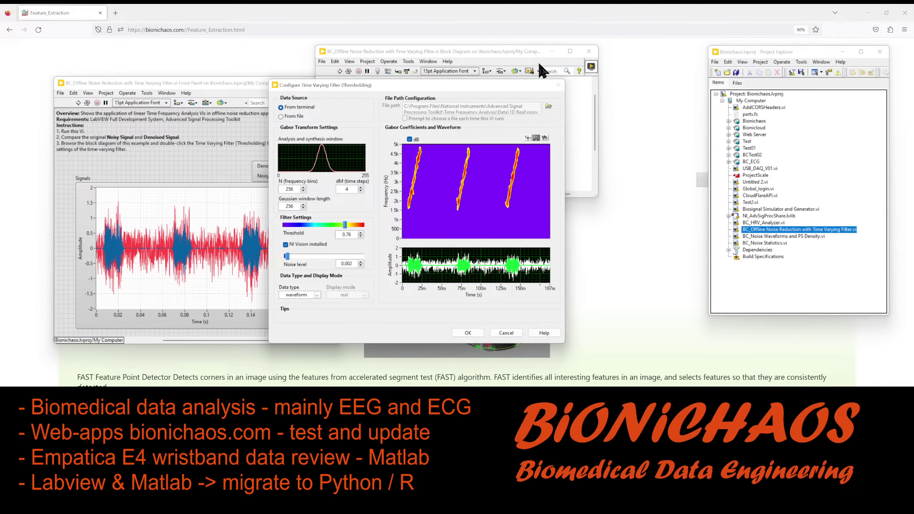
pyautogui.click(515, 333)
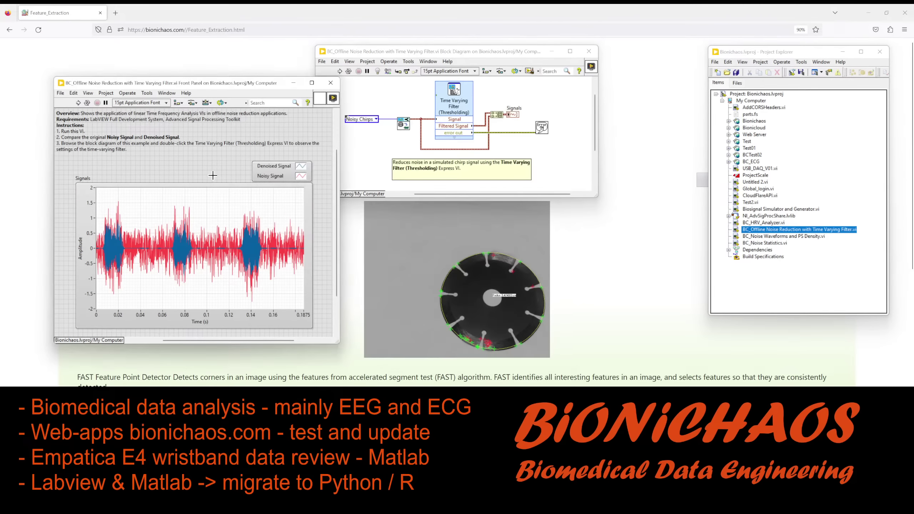
# Step: Set the input signal constant on the block diagram to Two Gaussian and run the VI
pyautogui.click(364, 121)
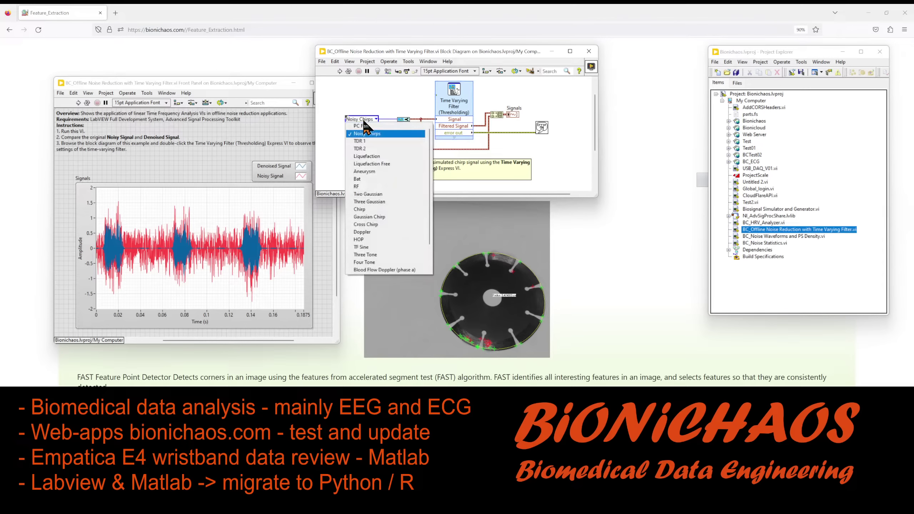
pyautogui.click(364, 196)
pyautogui.click(339, 70)
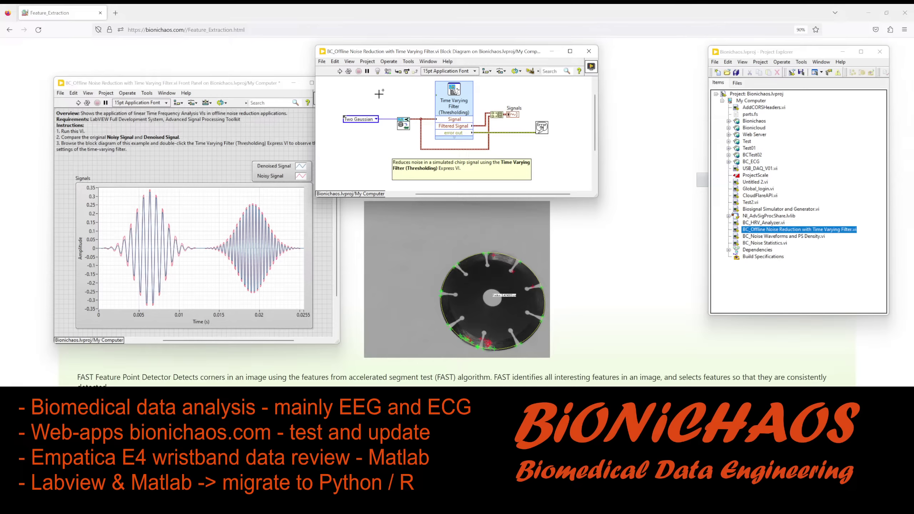
# Step: Run the VI with the input signal constant restored to Noisy Chirps, and again with it set to Chirp
pyautogui.hotkey('ctrl', 'z')
pyautogui.click(340, 70)
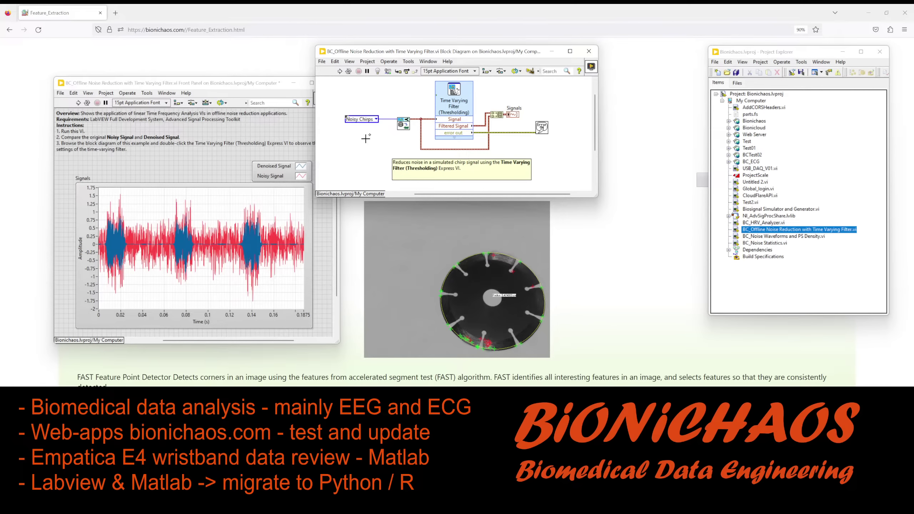
pyautogui.click(365, 120)
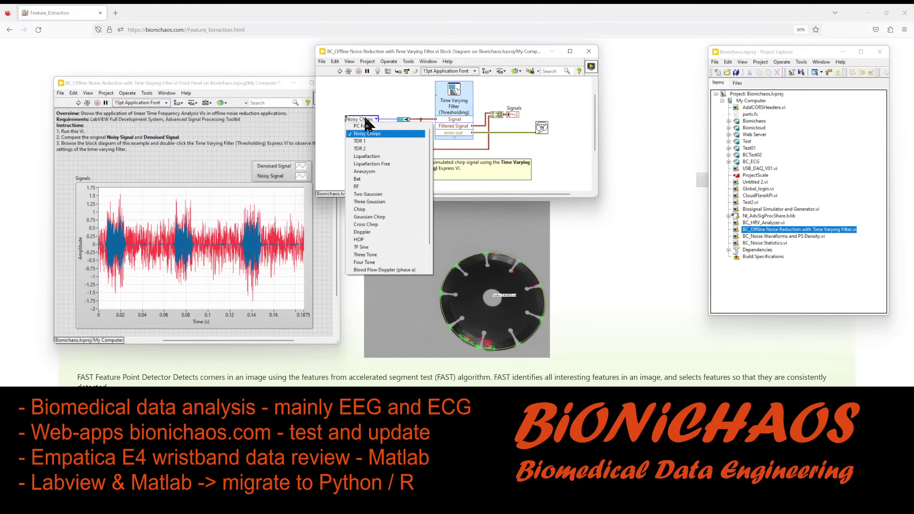
pyautogui.click(363, 209)
pyautogui.click(340, 71)
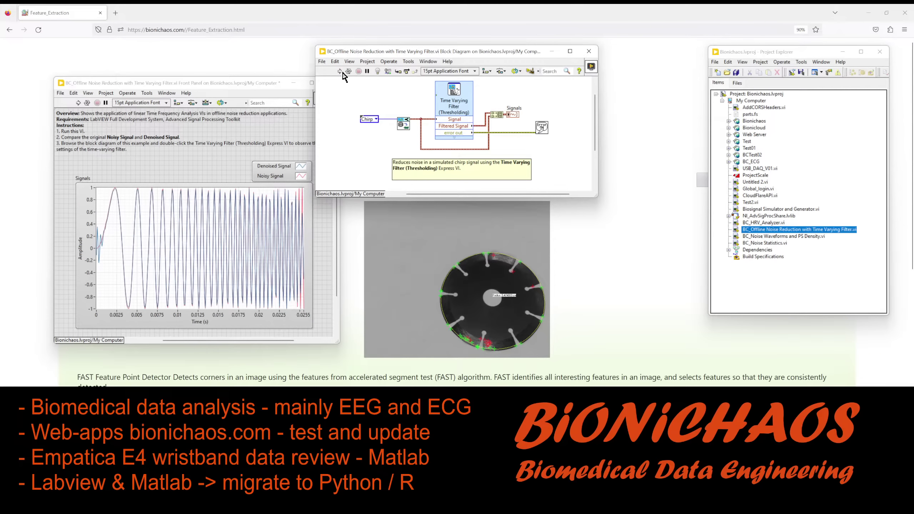
# Step: Run the VI with the input signal constant set to Gaussian Chirp, and again with Cross Chirp
pyautogui.click(367, 119)
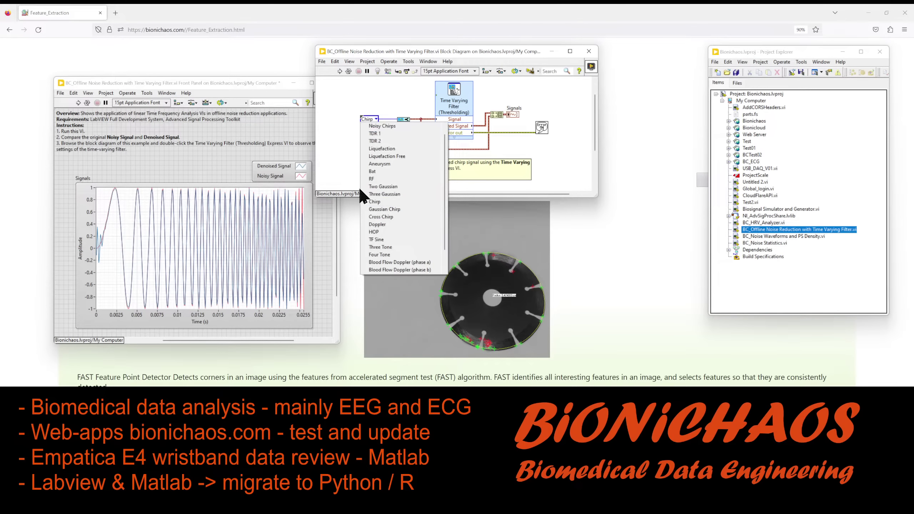
pyautogui.click(388, 209)
pyautogui.click(340, 71)
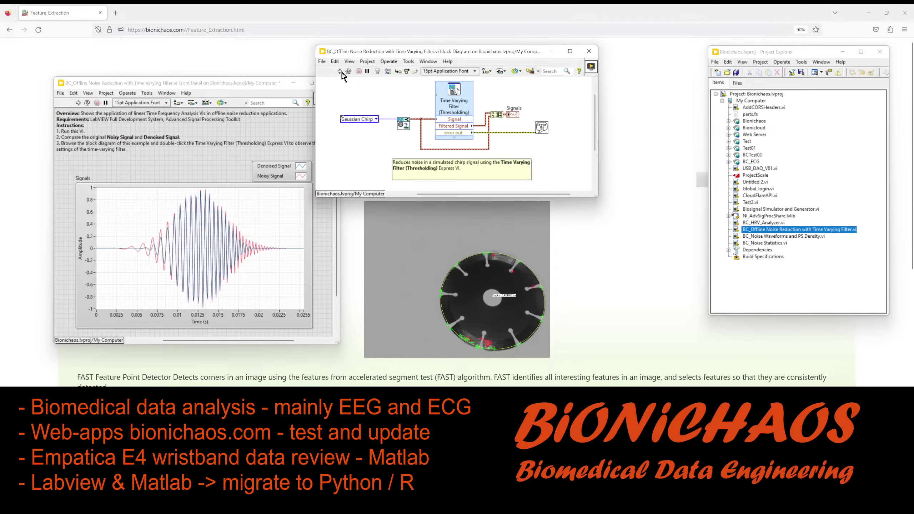
pyautogui.click(373, 119)
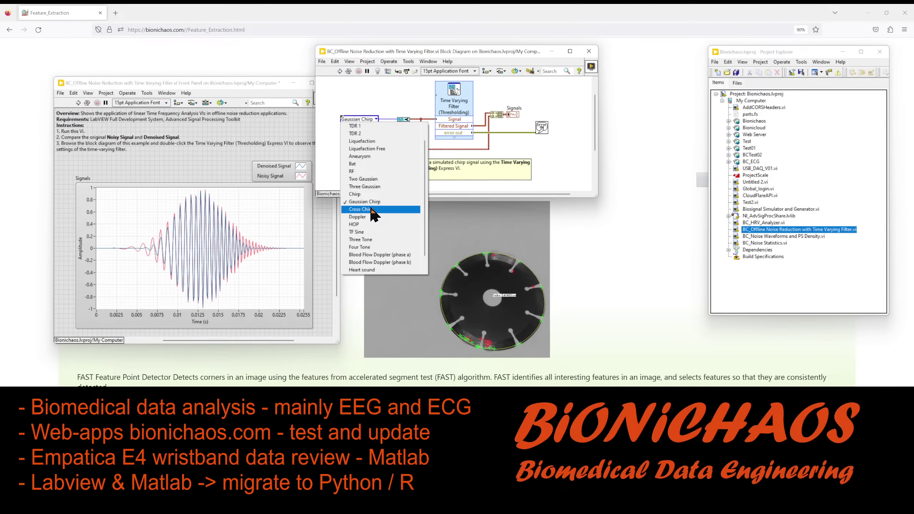
pyautogui.click(384, 209)
pyautogui.click(341, 71)
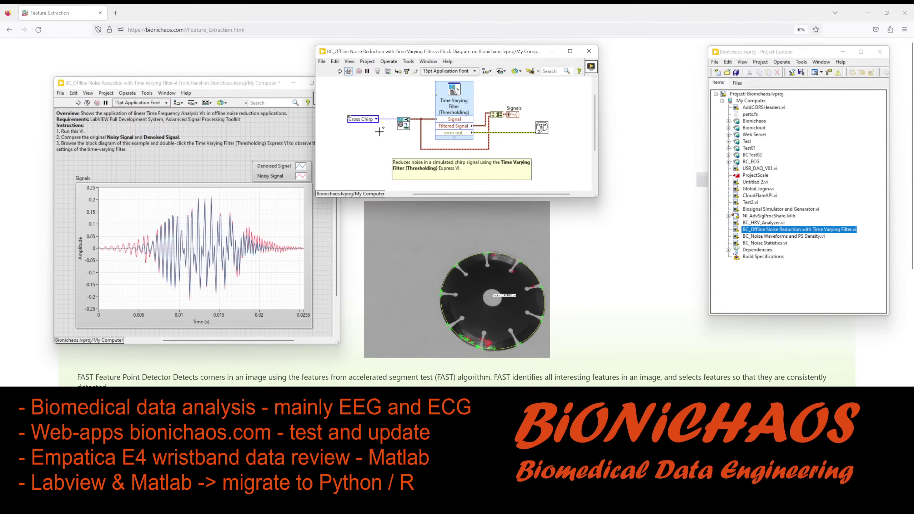
# Step: Set the input signal constant on the block diagram to Heart sound and run the VI
pyautogui.click(371, 119)
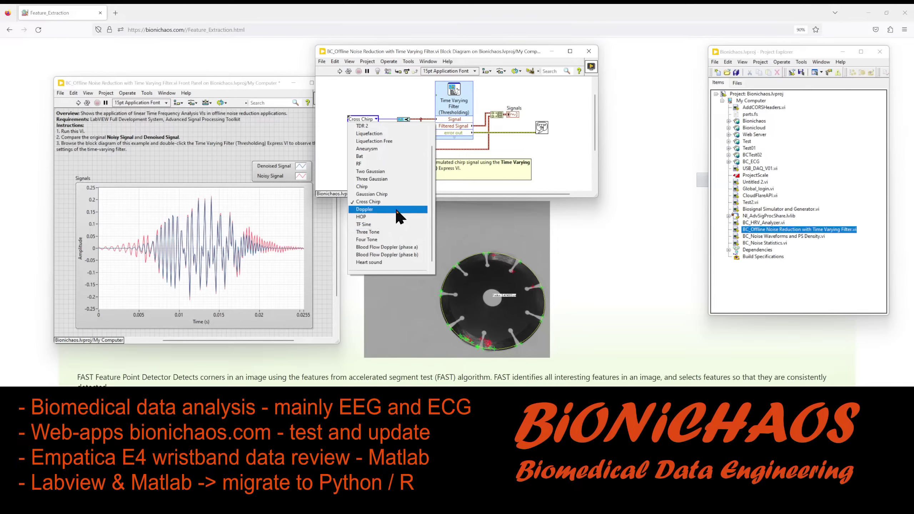
pyautogui.click(378, 264)
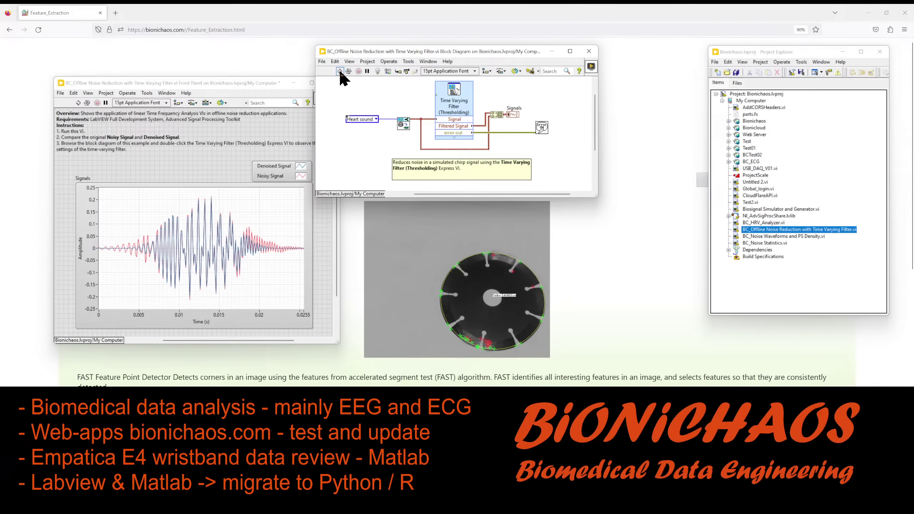
pyautogui.click(340, 72)
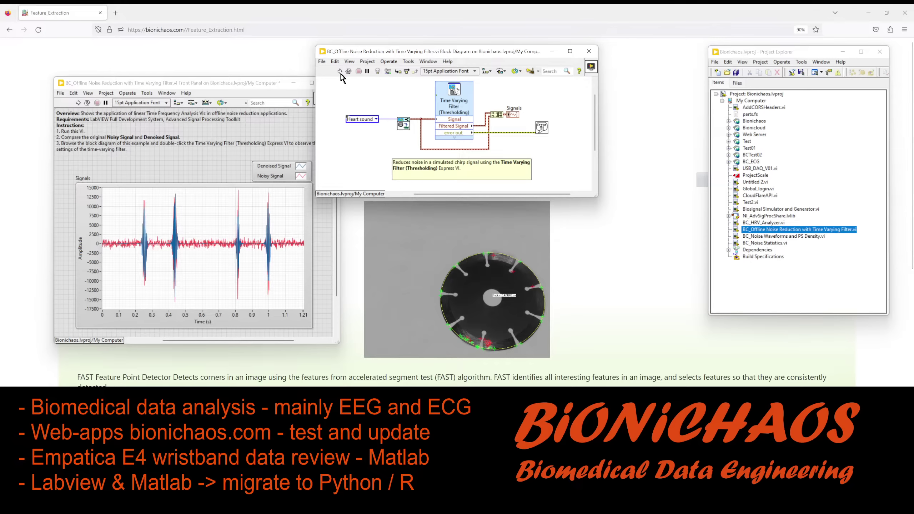
# Step: Try the Time Varying Filter at threshold 0.425 with NI Vision installed and noise level 0.005, and at 0.575 without NI Vision, and discard the changes
pyautogui.click(459, 101)
pyautogui.doubleClick(459, 102)
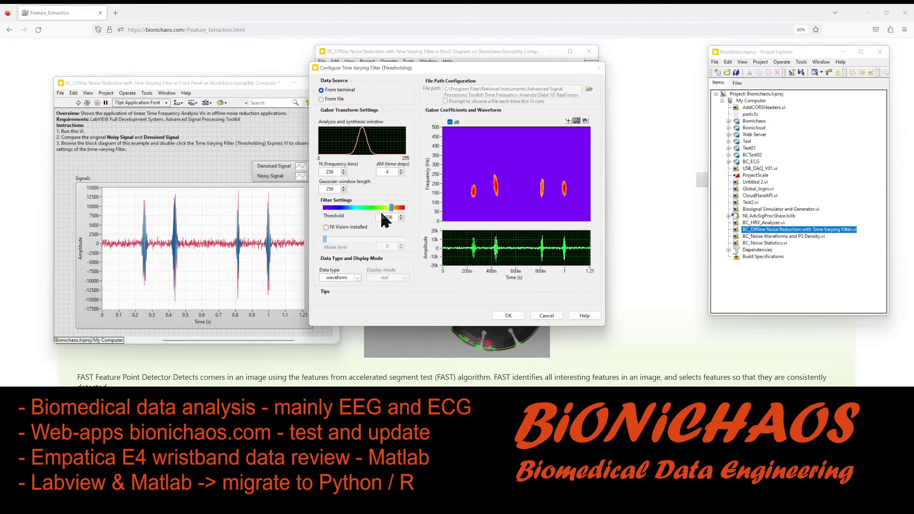
pyautogui.click(326, 227)
pyautogui.moveTo(323, 240); pyautogui.dragTo(333, 226)
pyautogui.moveTo(325, 239); pyautogui.dragTo(303, 239)
pyautogui.moveTo(392, 208); pyautogui.dragTo(360, 207)
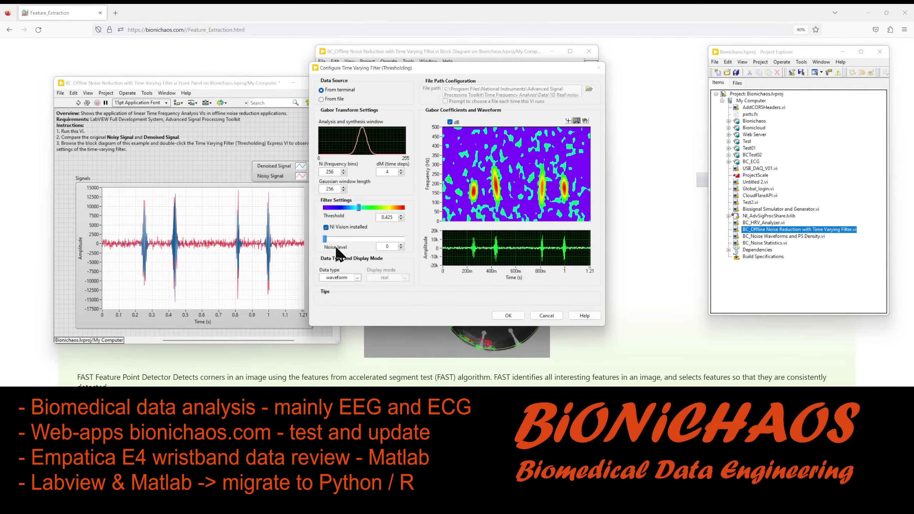
pyautogui.moveTo(324, 240)
pyautogui.mouseDown()
pyautogui.moveTo(415, 237)
pyautogui.moveTo(333, 241)
pyautogui.mouseUp()
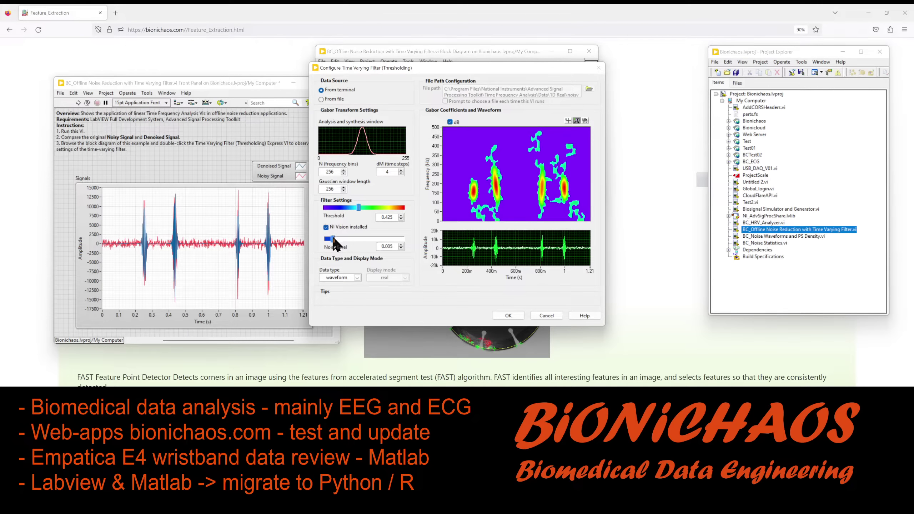
pyautogui.click(326, 227)
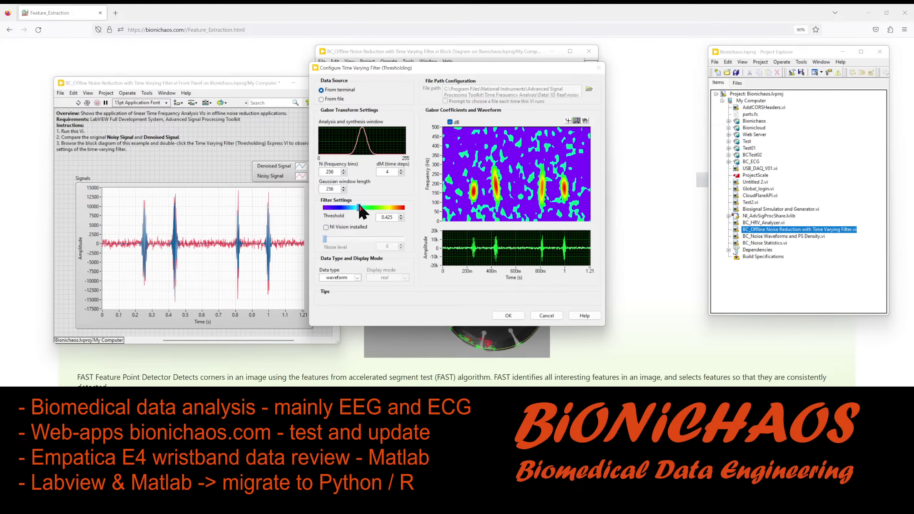
pyautogui.moveTo(360, 208)
pyautogui.mouseDown()
pyautogui.moveTo(399, 209)
pyautogui.moveTo(334, 209)
pyautogui.moveTo(399, 213)
pyautogui.moveTo(354, 212)
pyautogui.moveTo(371, 213)
pyautogui.mouseUp()
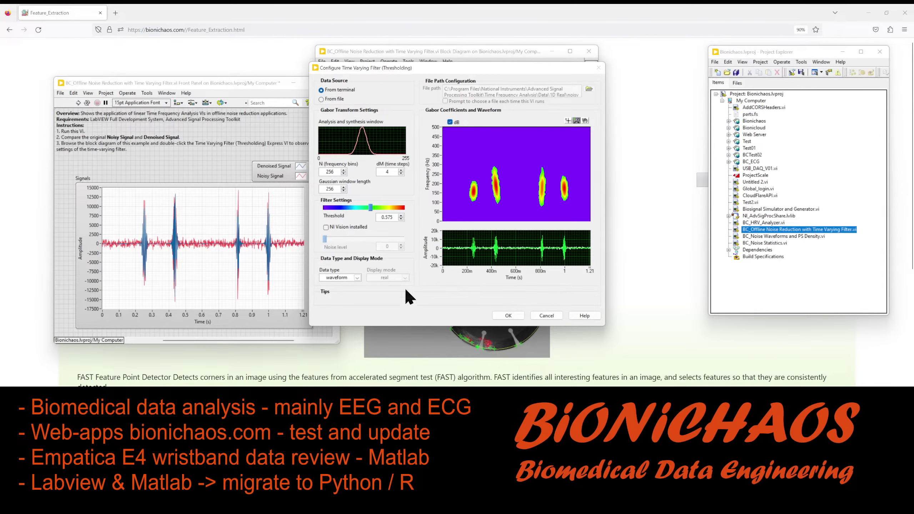
pyautogui.click(546, 316)
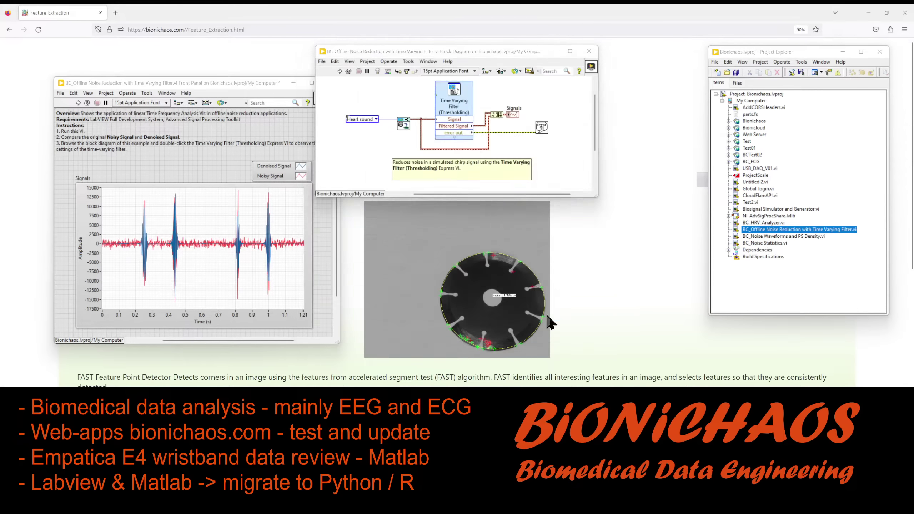
pyautogui.doubleClick(455, 93)
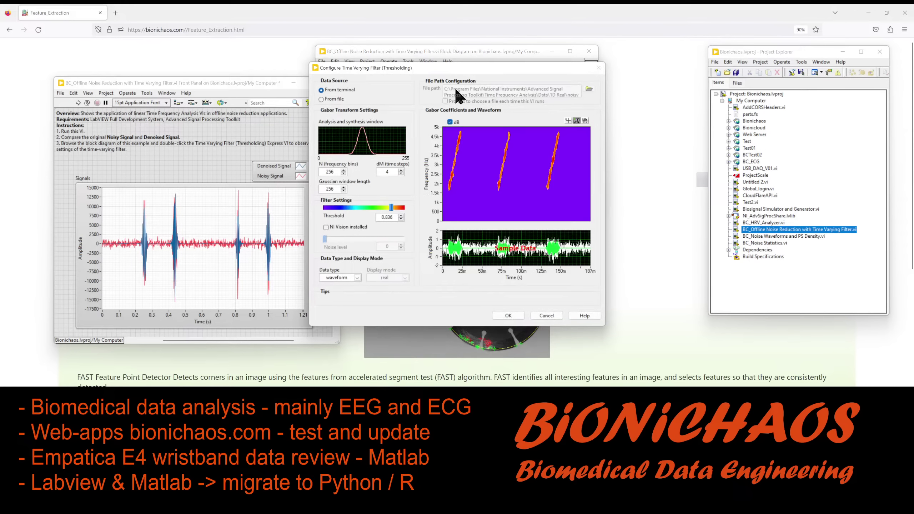
pyautogui.moveTo(463, 68); pyautogui.dragTo(263, 116)
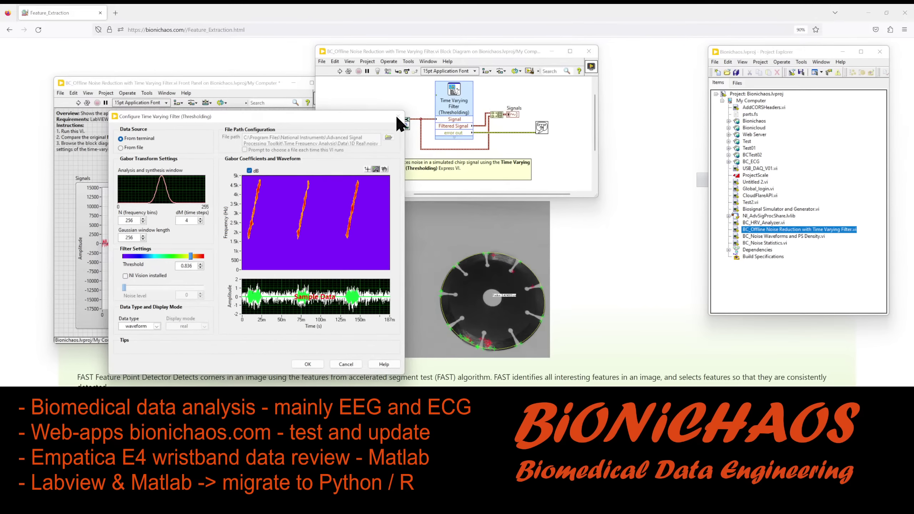
pyautogui.click(342, 363)
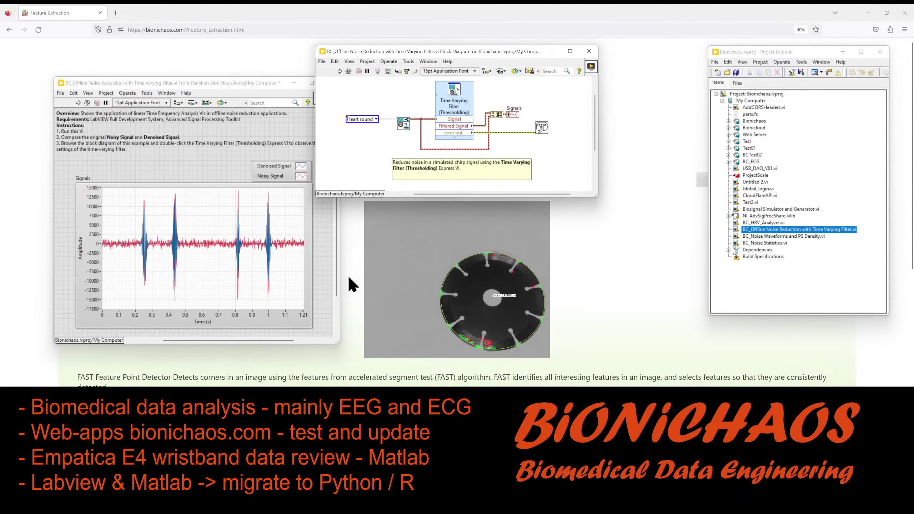
# Step: Duplicate the Time Varying Filter Express VI, convert the copy to a standard subVI and place its front panel over the noise reduction front panel
pyautogui.moveTo(451, 105); pyautogui.dragTo(562, 105)
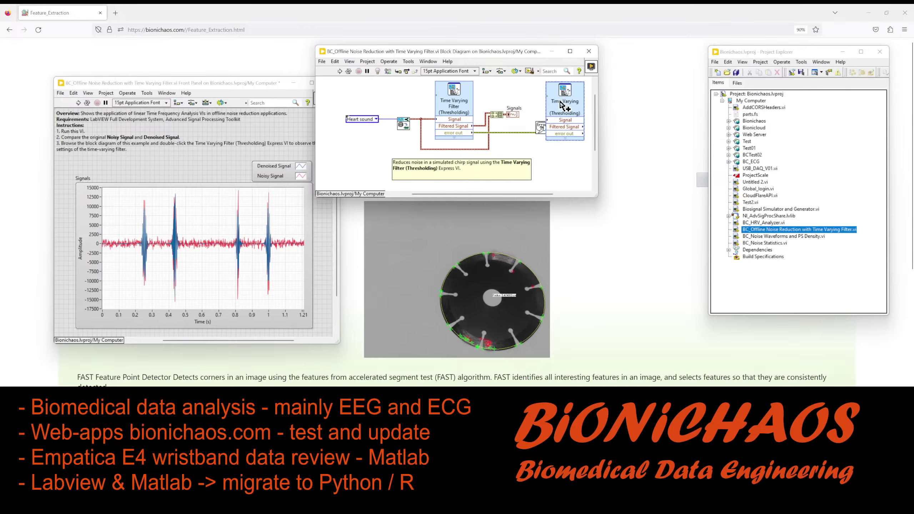
pyautogui.rightClick(563, 99)
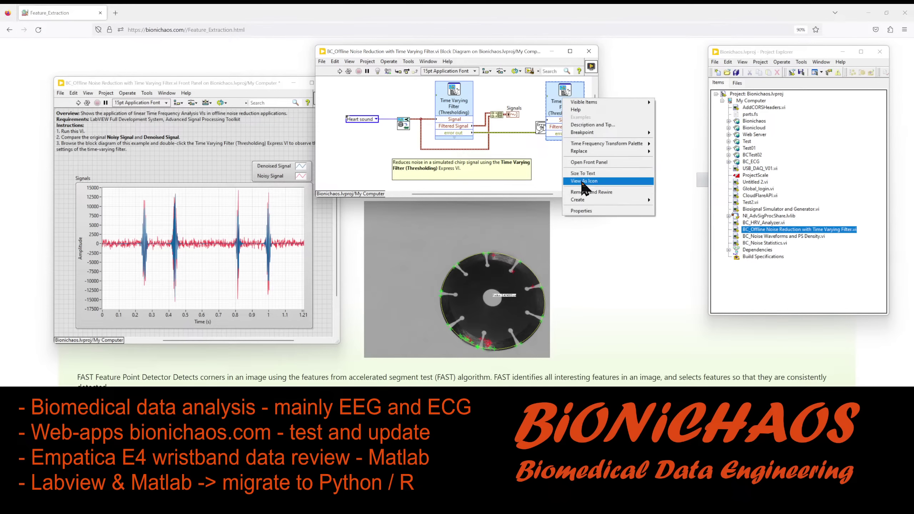
pyautogui.click(580, 162)
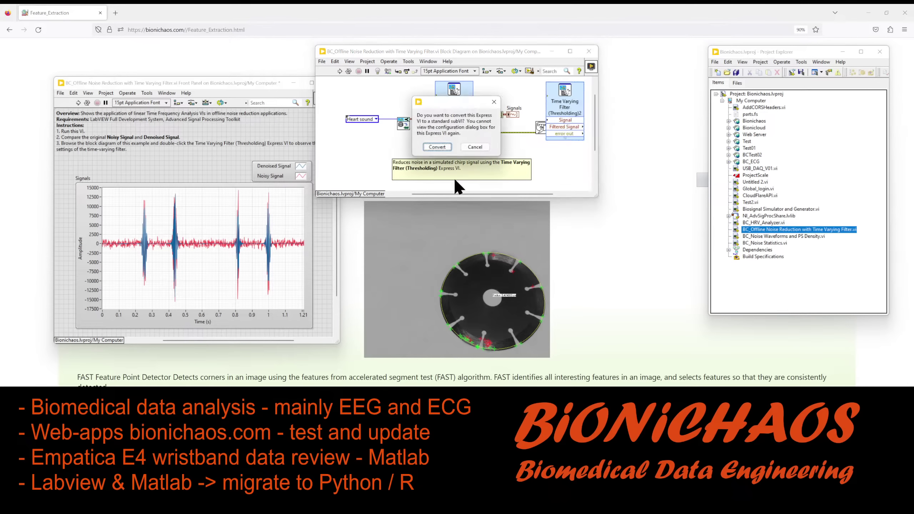
pyautogui.click(438, 147)
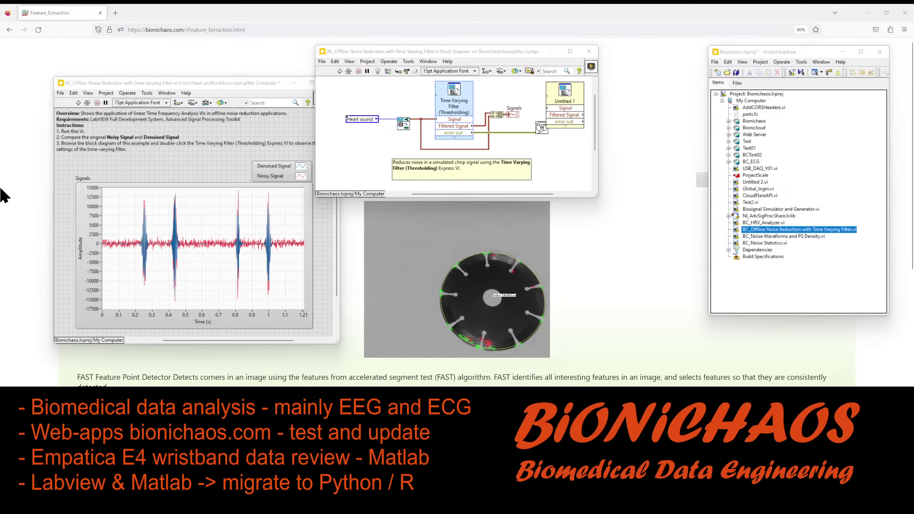
pyautogui.moveTo(0, 142); pyautogui.dragTo(184, 102)
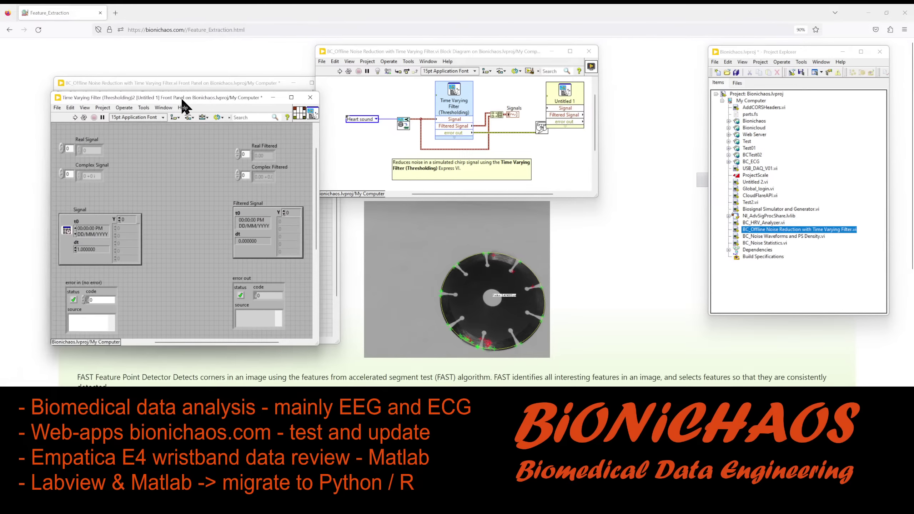
# Step: Examine the converted filter's block diagram and its thresholding subVI with Context Help, including the "0, 1, Default" case
pyautogui.hotkey('ctrl', 'e')
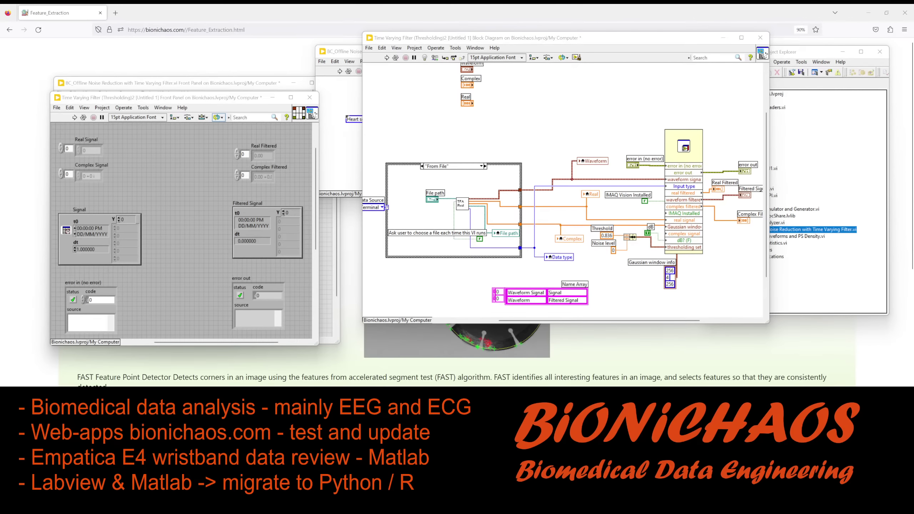
pyautogui.doubleClick(684, 146)
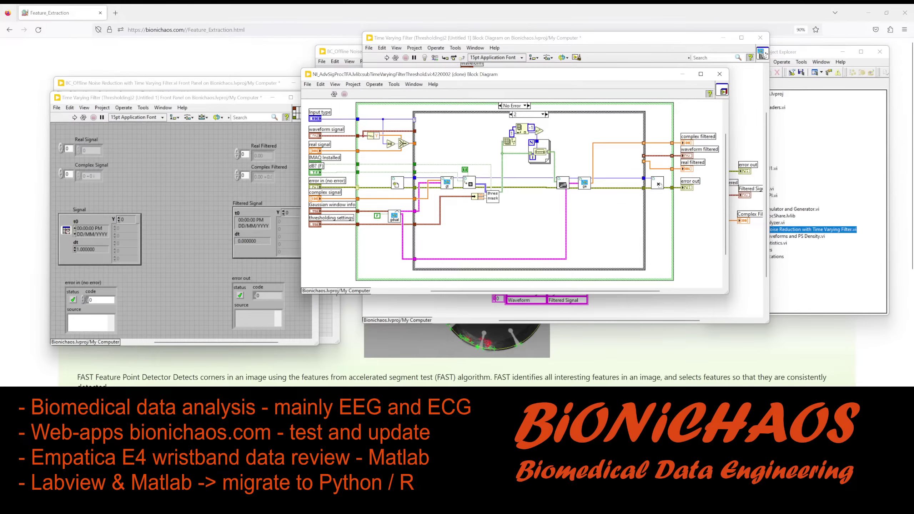
pyautogui.hotkey('ctrl', 'h')
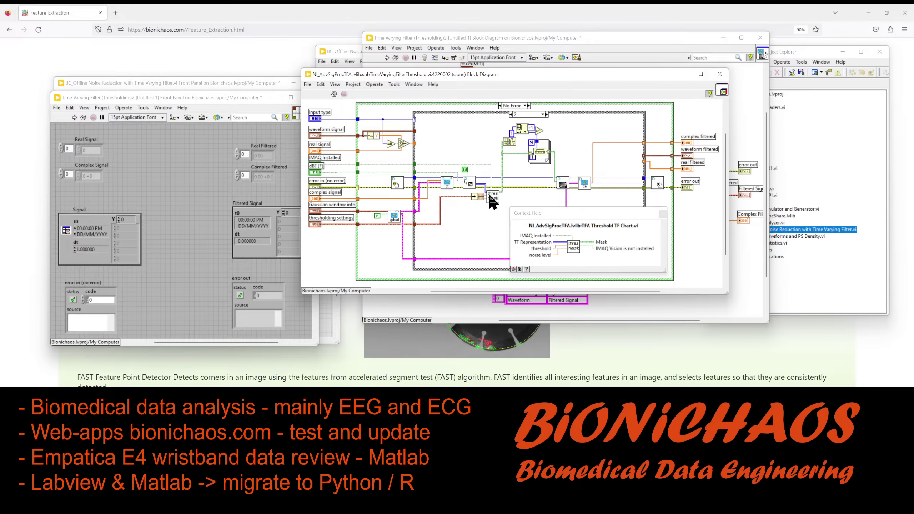
pyautogui.moveTo(451, 182)
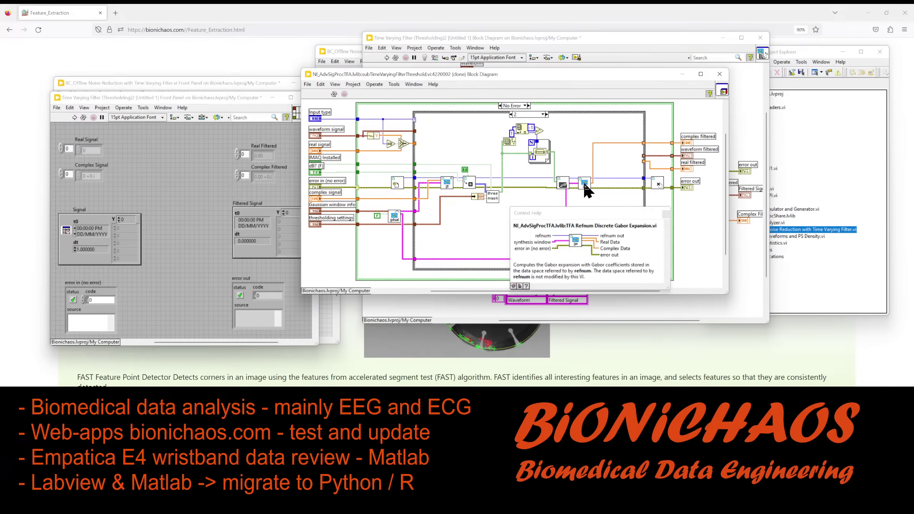
pyautogui.click(542, 115)
pyautogui.click(564, 121)
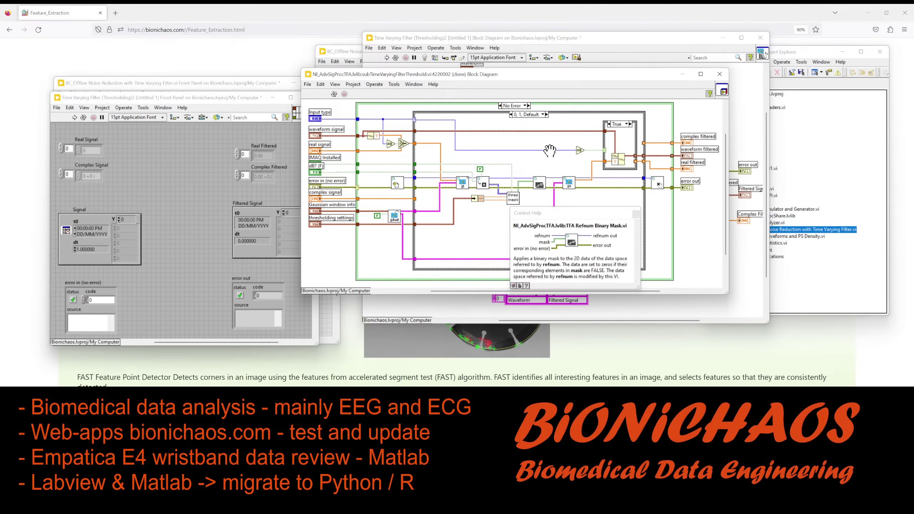
pyautogui.moveTo(553, 217); pyautogui.dragTo(668, 258)
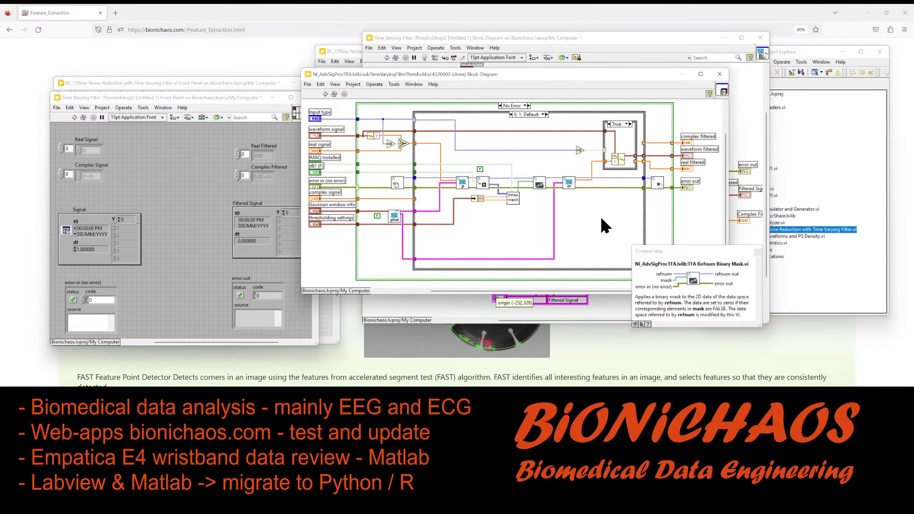
# Step: Close the converted subVI with its save decision deferred, and close BC_Offline Noise Reduction with Time Varying Filter.vi without saving any affected items
pyautogui.click(165, 218)
pyautogui.click(311, 97)
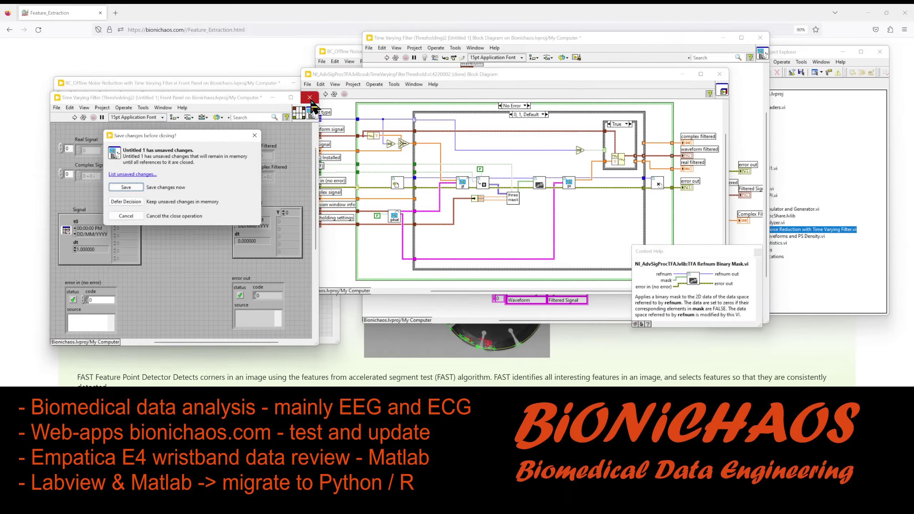
pyautogui.click(123, 202)
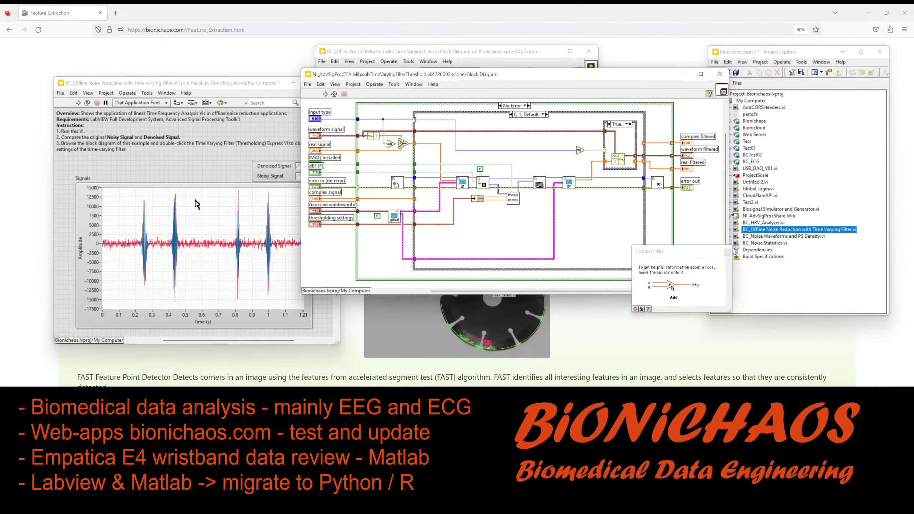
pyautogui.click(201, 163)
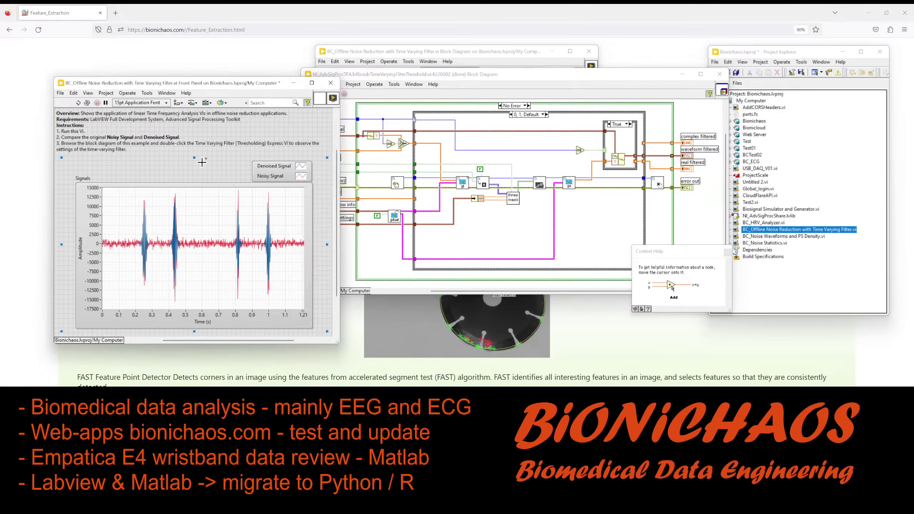
pyautogui.click(331, 83)
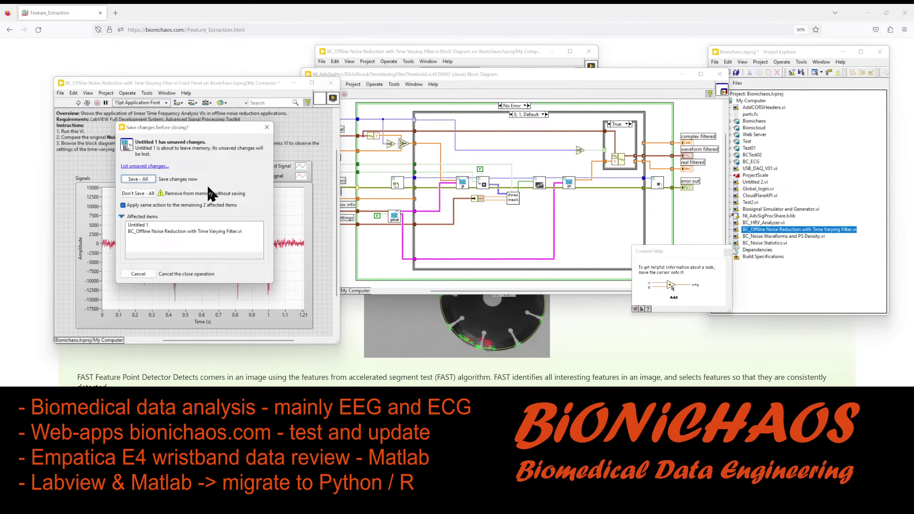
pyautogui.click(140, 194)
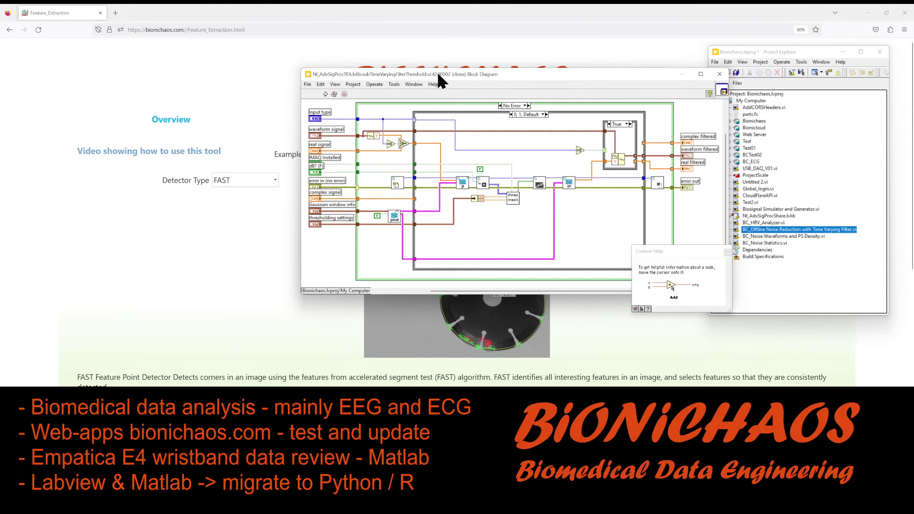
# Step: Close the thresholding subVI's block diagram, select BC_HRV_Analyzer.vi in the project and close Context Help
pyautogui.moveTo(436, 71); pyautogui.dragTo(396, 68)
pyautogui.click(566, 68)
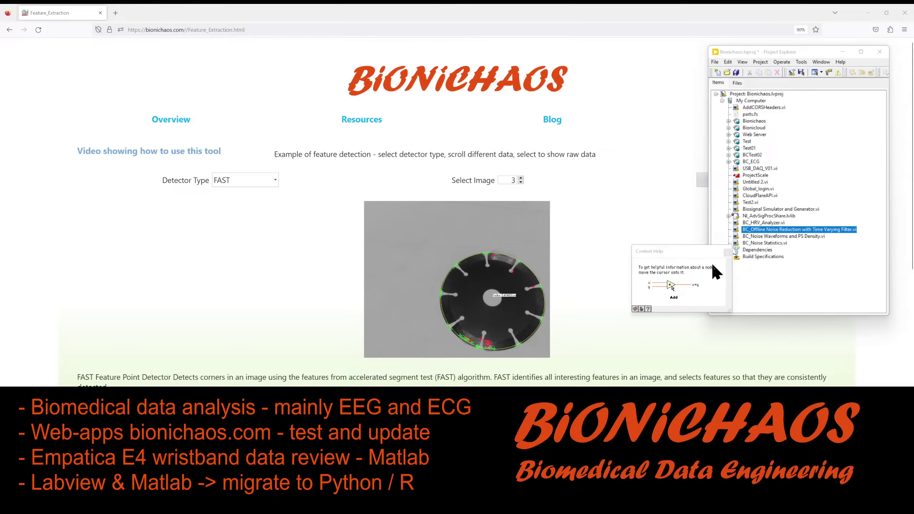
pyautogui.moveTo(751, 242)
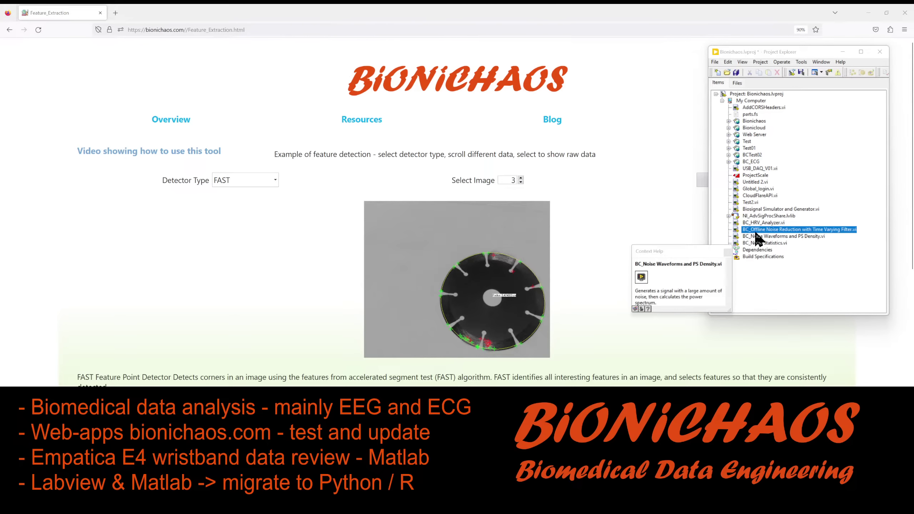
pyautogui.click(765, 211)
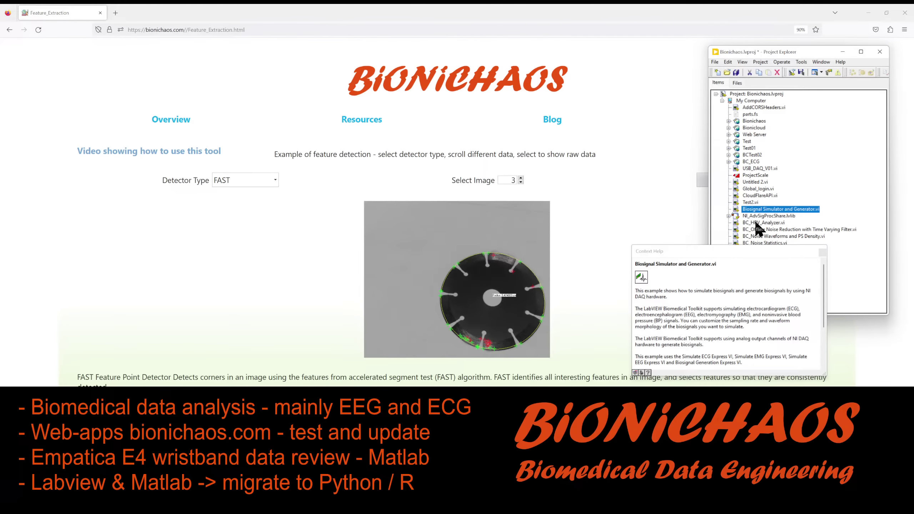
pyautogui.click(760, 222)
pyautogui.click(818, 253)
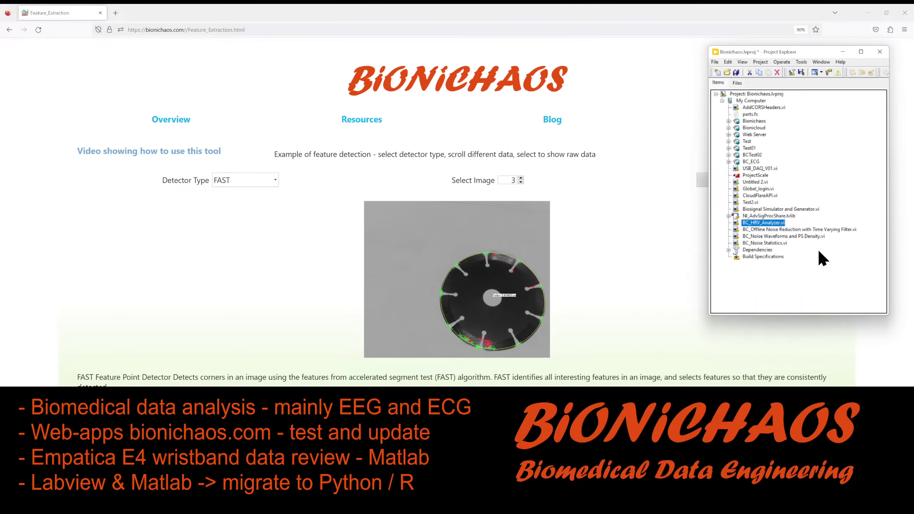
# Step: Open BC_ECG_Feature_Extractor_V3.vi from the BC_ECG web resources, view its block diagram and run the VI
pyautogui.click(729, 162)
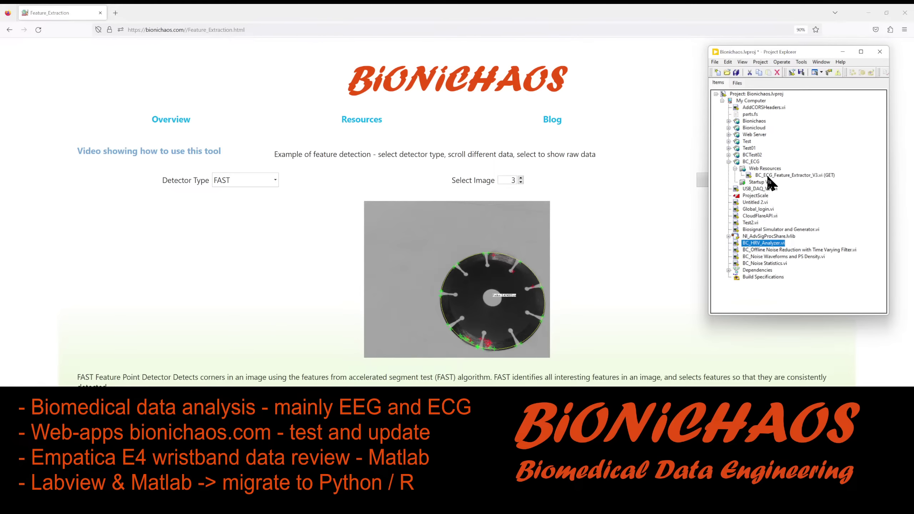
pyautogui.click(775, 175)
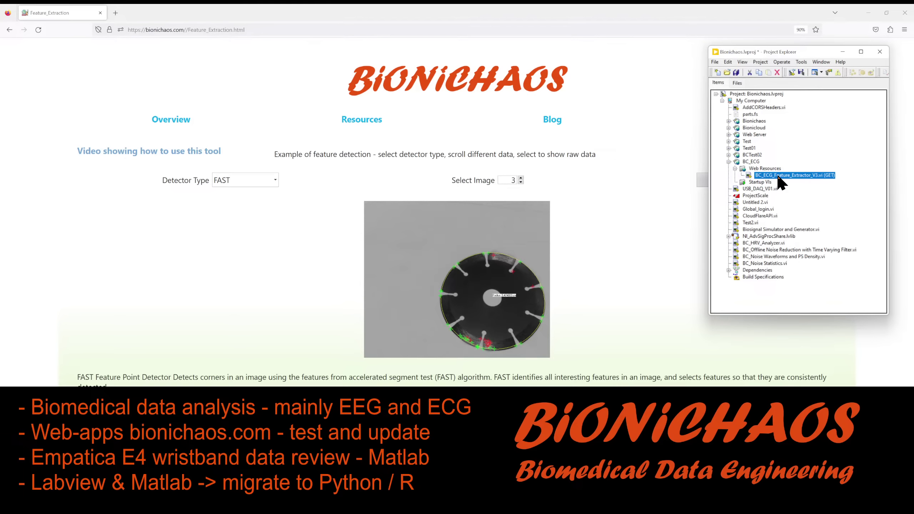
pyautogui.doubleClick(779, 176)
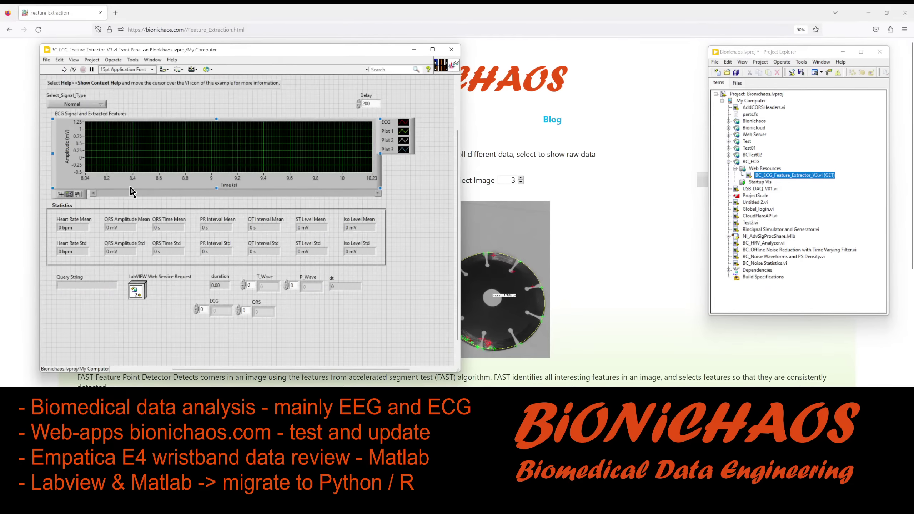
pyautogui.hotkey('ctrl', 'e')
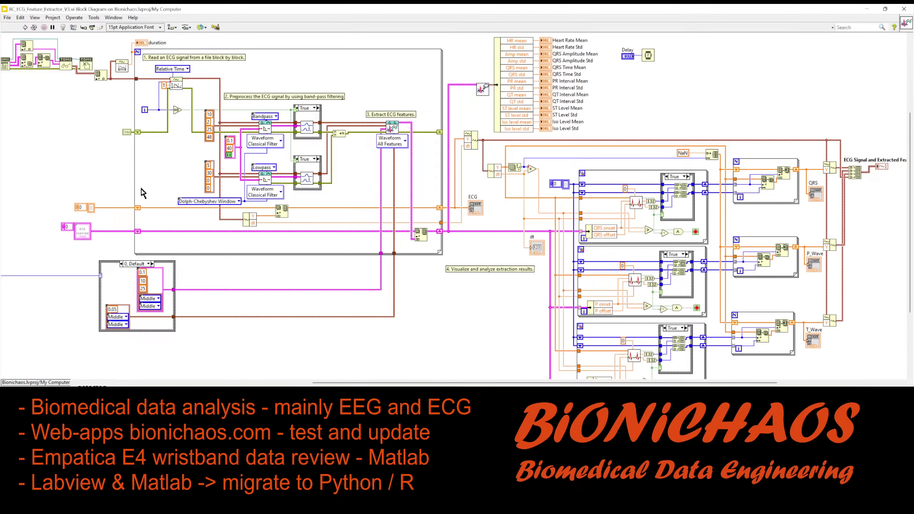
pyautogui.hotkey('ctrl', 'e')
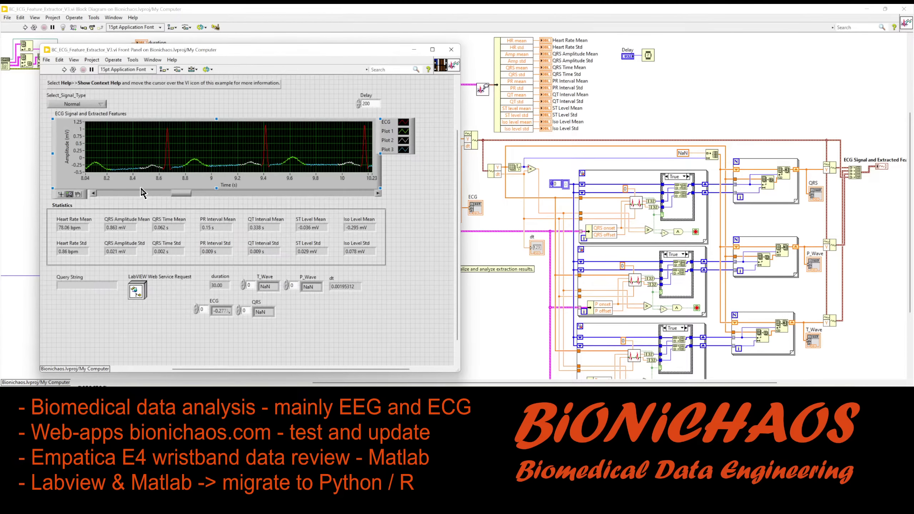
# Step: Fit the ECG graph to the full recording, zoom in on about 5.6 to 11 s and shift the view to about 7.2 to 12.6 s
pyautogui.click(69, 194)
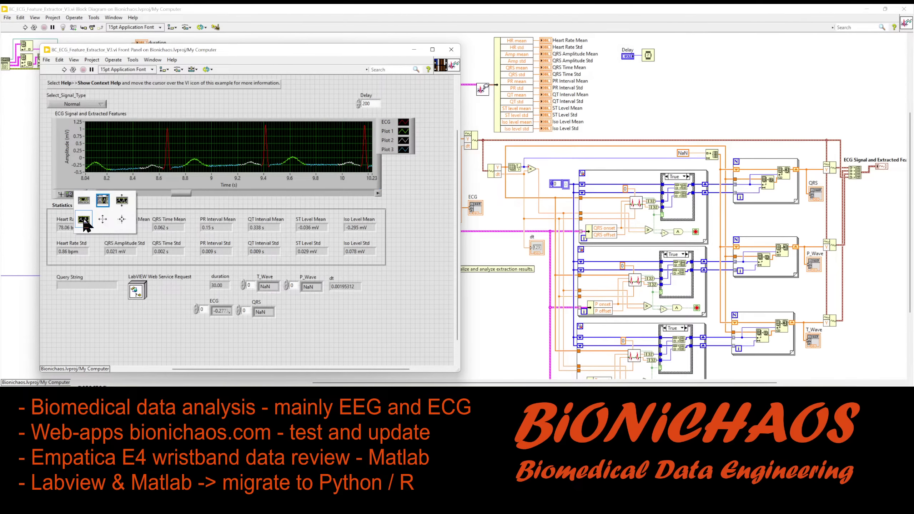
pyautogui.click(84, 220)
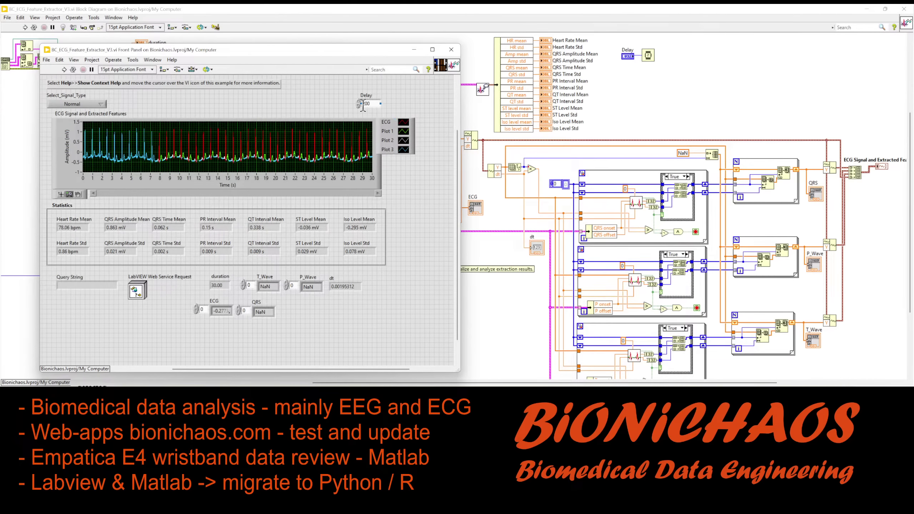
pyautogui.moveTo(143, 154); pyautogui.dragTo(194, 166)
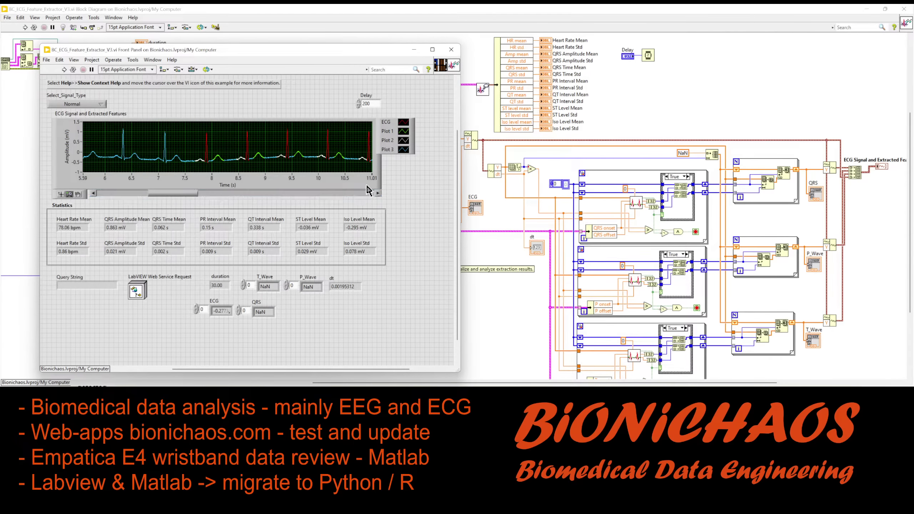
pyautogui.moveTo(174, 195)
pyautogui.mouseDown()
pyautogui.moveTo(218, 198)
pyautogui.moveTo(174, 195)
pyautogui.mouseUp()
pyautogui.click(201, 212)
pyautogui.hotkey('ctrl', 'r')
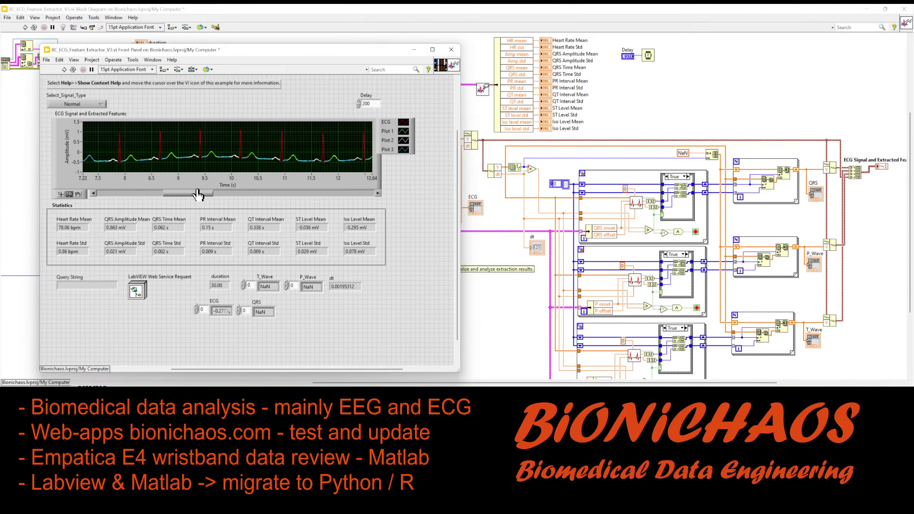
# Step: Open the Waveform All Features ECG extractor subVI from the block diagram and show the subVI's own block diagram
pyautogui.hotkey('ctrl', 'e')
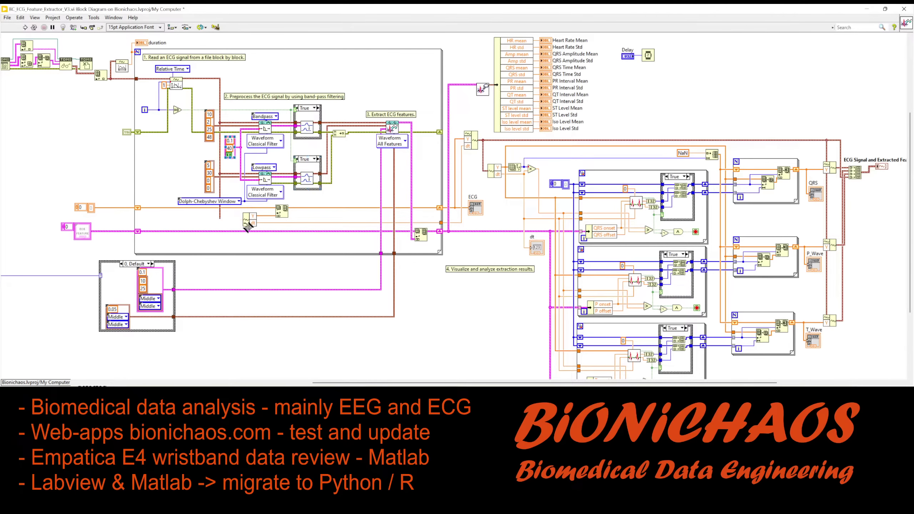
pyautogui.click(294, 164)
pyautogui.doubleClick(395, 134)
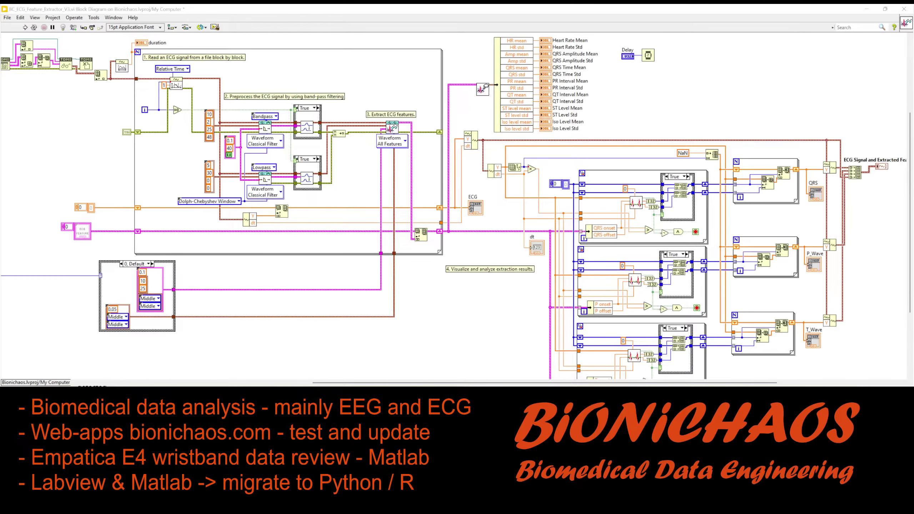
pyautogui.hotkey('ctrl', 'e')
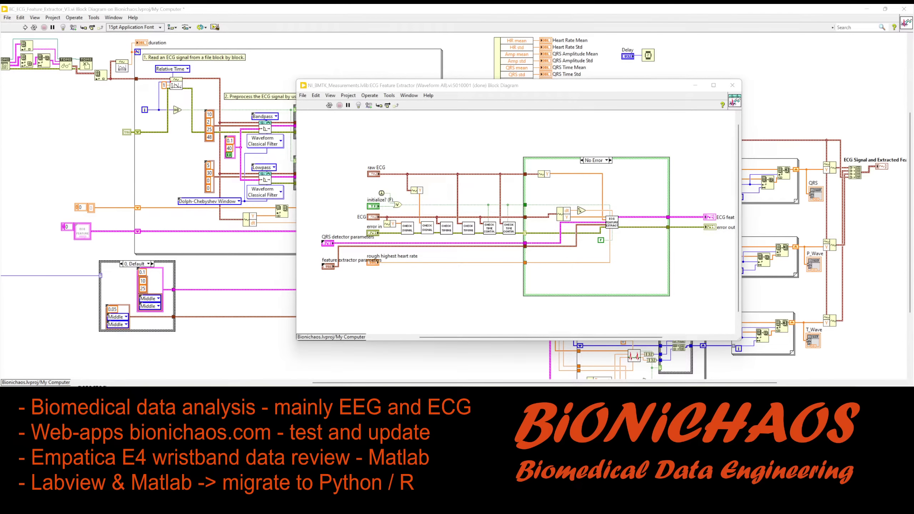
# Step: Try to view the block diagram of the ecg feature extractor main subVI, and close both extractor subVIs
pyautogui.moveTo(236, 115); pyautogui.dragTo(285, 90)
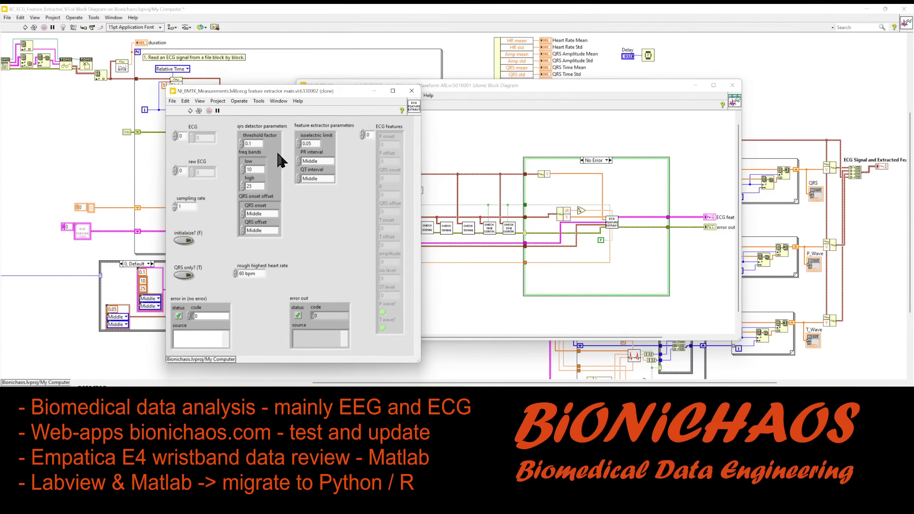
pyautogui.hotkey('ctrl', 'e')
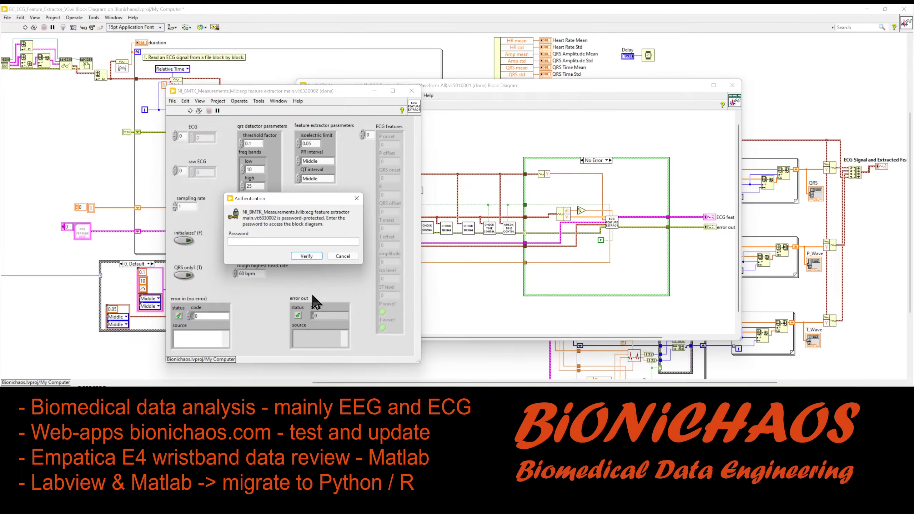
pyautogui.click(346, 258)
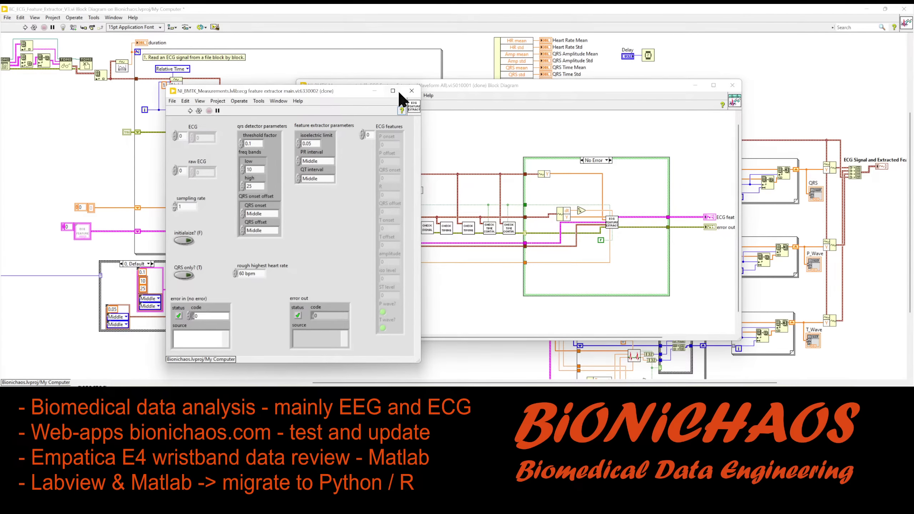
pyautogui.click(412, 90)
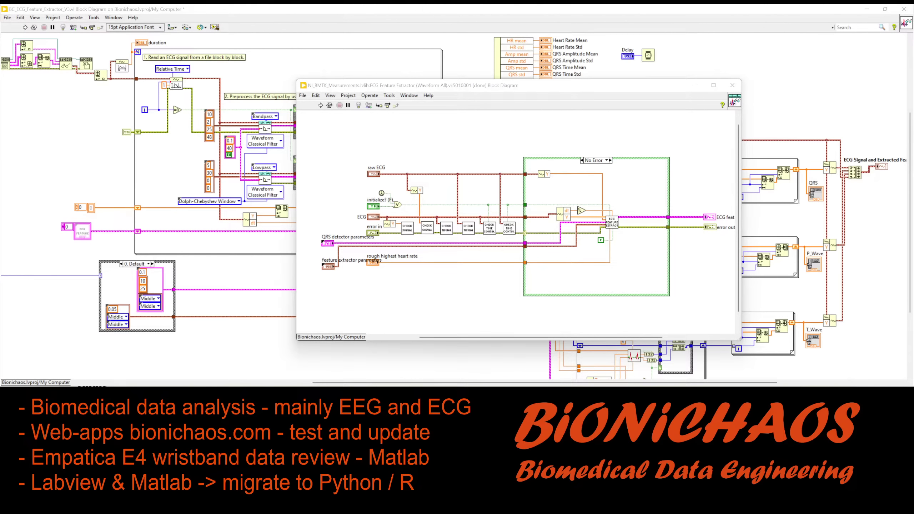
pyautogui.hotkey('ctrl', 'w')
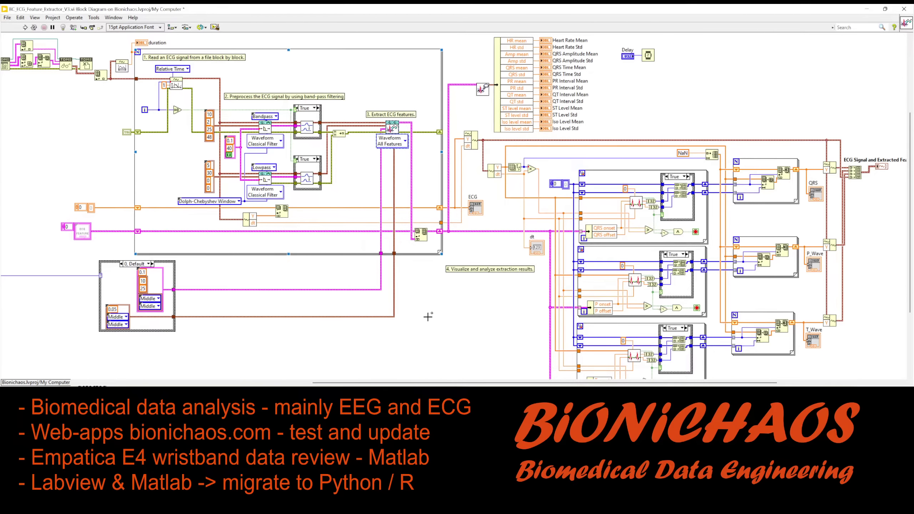
# Step: Return to the ECG feature extractor's front panel and look through the ECG graph from 0 s onward
pyautogui.click(461, 310)
pyautogui.hotkey('ctrl', 'e')
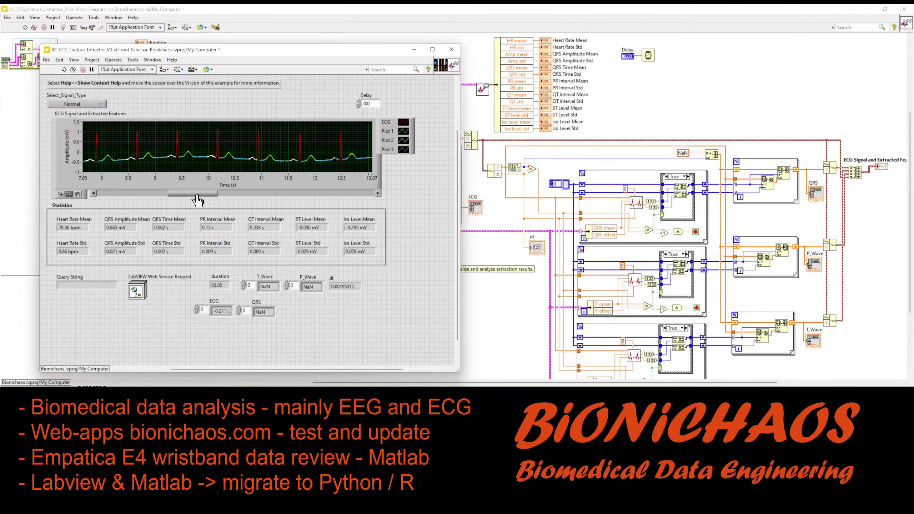
pyautogui.moveTo(199, 196); pyautogui.dragTo(101, 199)
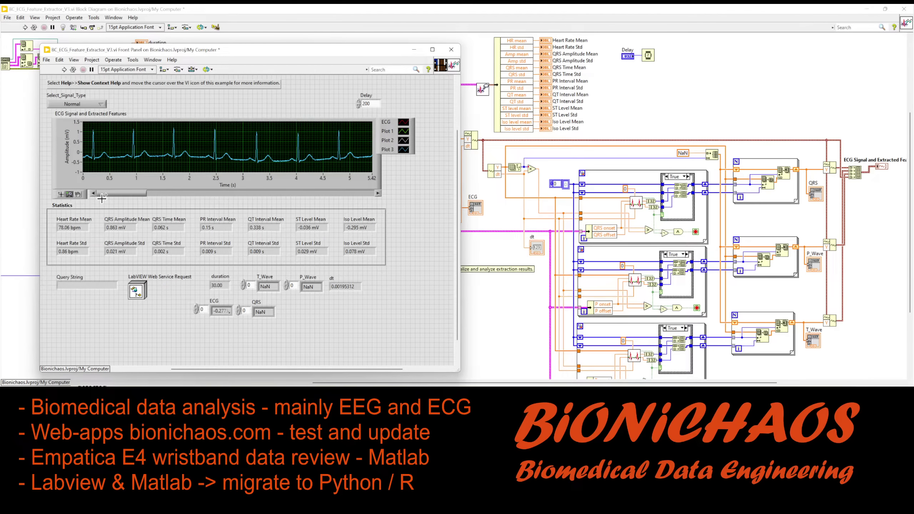
pyautogui.moveTo(142, 191); pyautogui.dragTo(229, 188)
pyautogui.moveTo(116, 200); pyautogui.dragTo(171, 199)
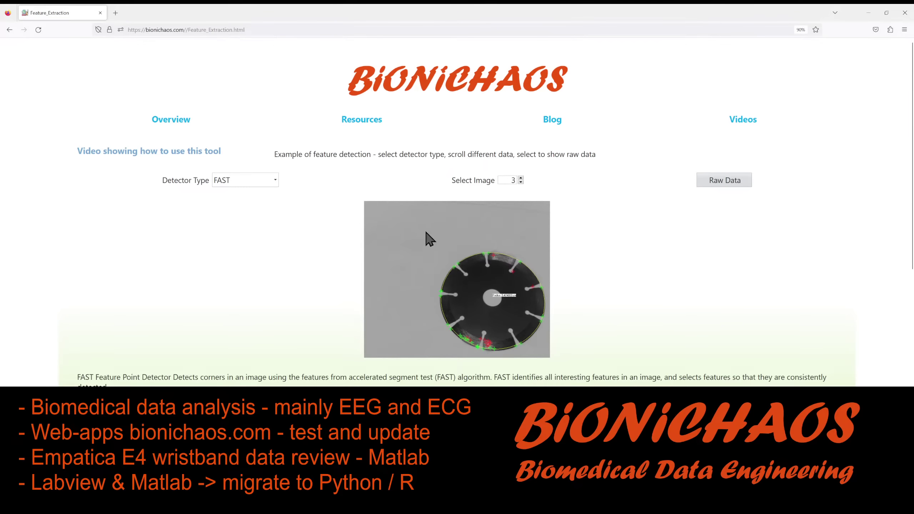
# Step: On the Bionichaos Feature Extraction page in the browser, try the Harris detector on image 3 and restore the FAST detector
pyautogui.click(272, 182)
pyautogui.click(237, 207)
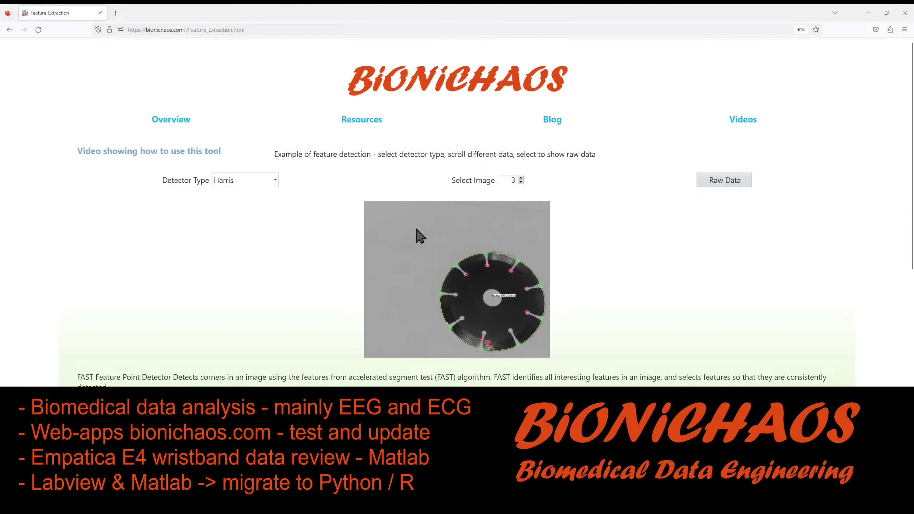
pyautogui.click(272, 184)
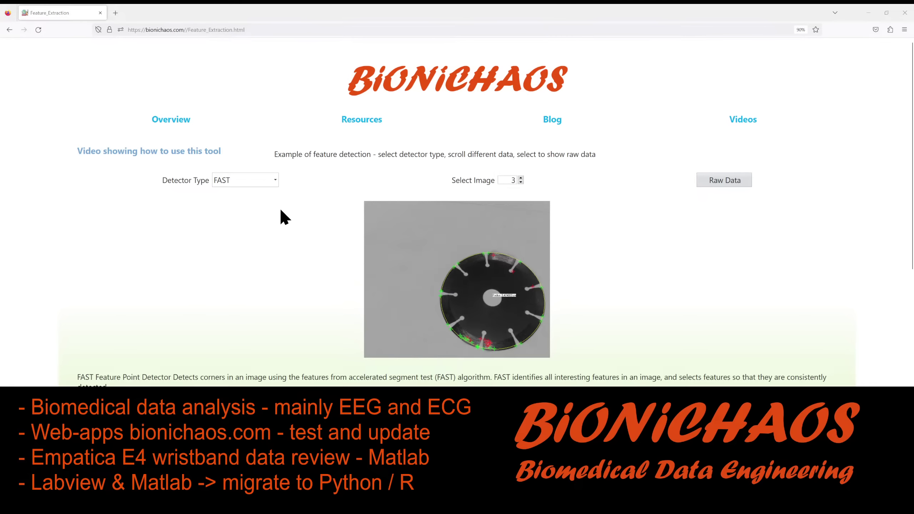
# Step: Return to the Bionichaos home page and open the Fuzzy Logic Example at its input wave list and graphs
pyautogui.click(444, 89)
pyautogui.scroll(-3, 386, 214)
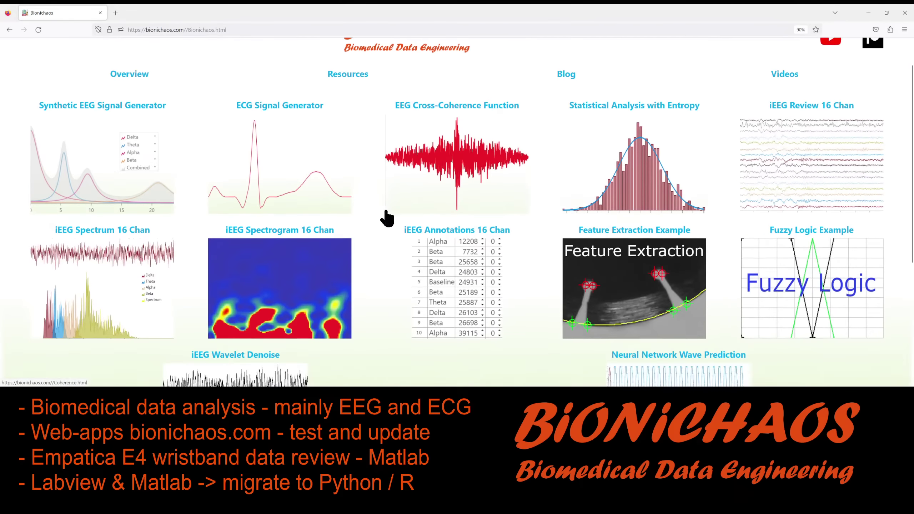
pyautogui.scroll(-2, 387, 214)
pyautogui.click(805, 163)
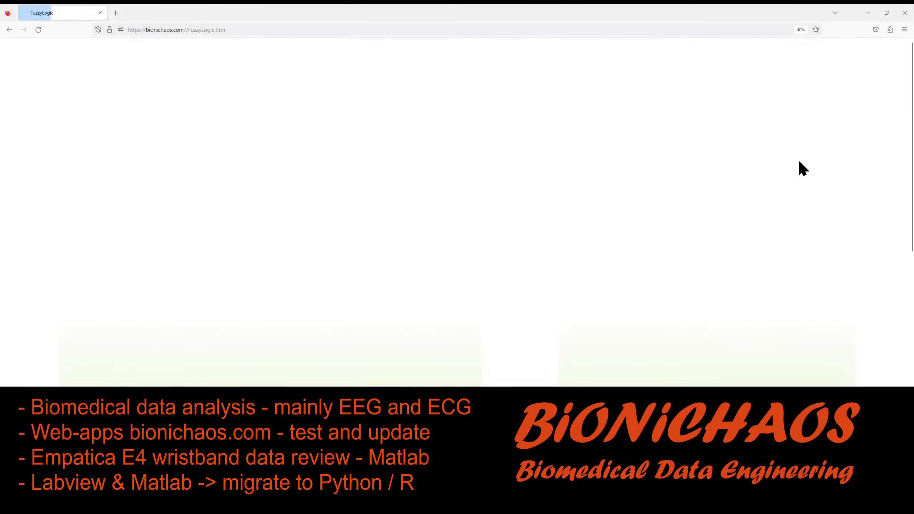
pyautogui.scroll(-2, 304, 238)
pyautogui.scroll(-2, 302, 238)
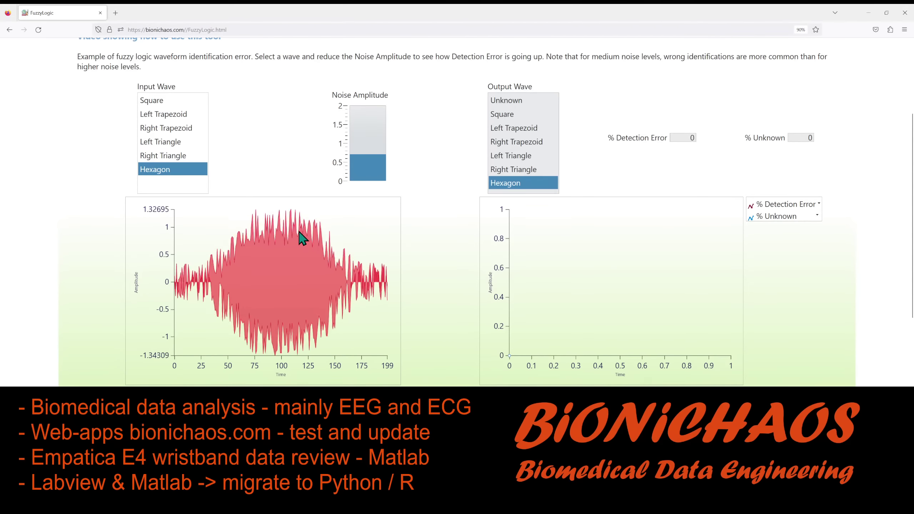
# Step: Test the fuzzy logic input waves Left Triangle, Right Trapezoid, Left Trapezoid and Square, ending on Left Triangle
pyautogui.click(168, 142)
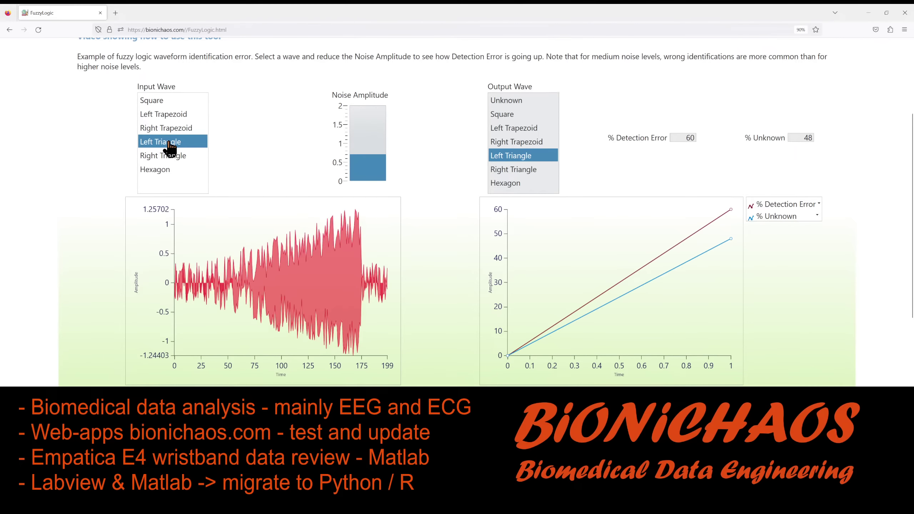
pyautogui.click(166, 128)
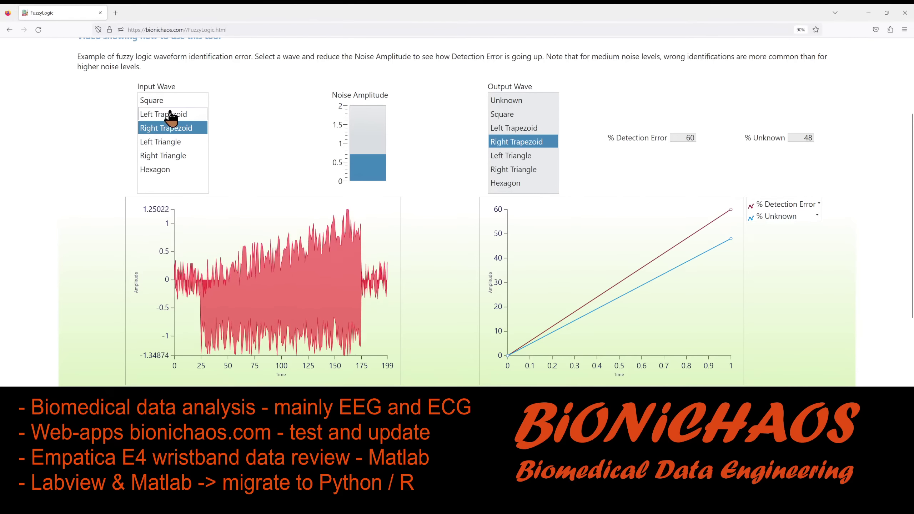
pyautogui.click(170, 115)
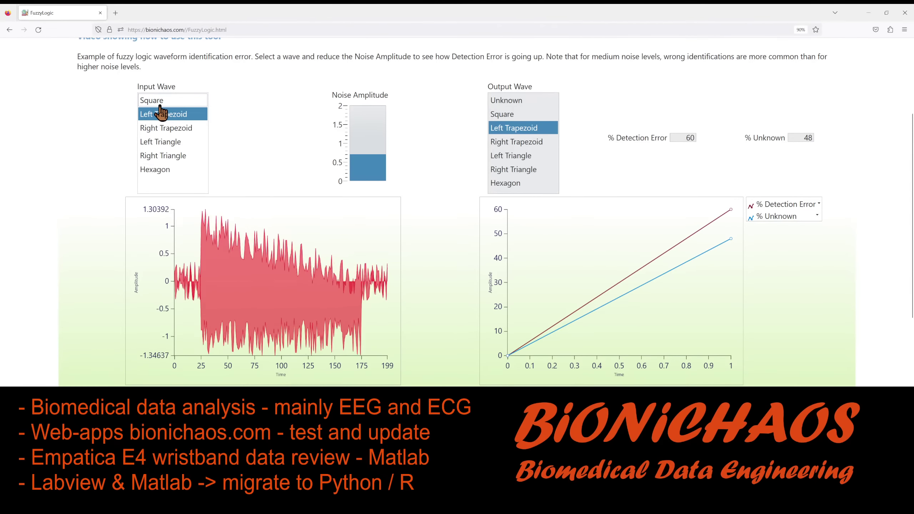
pyautogui.click(158, 101)
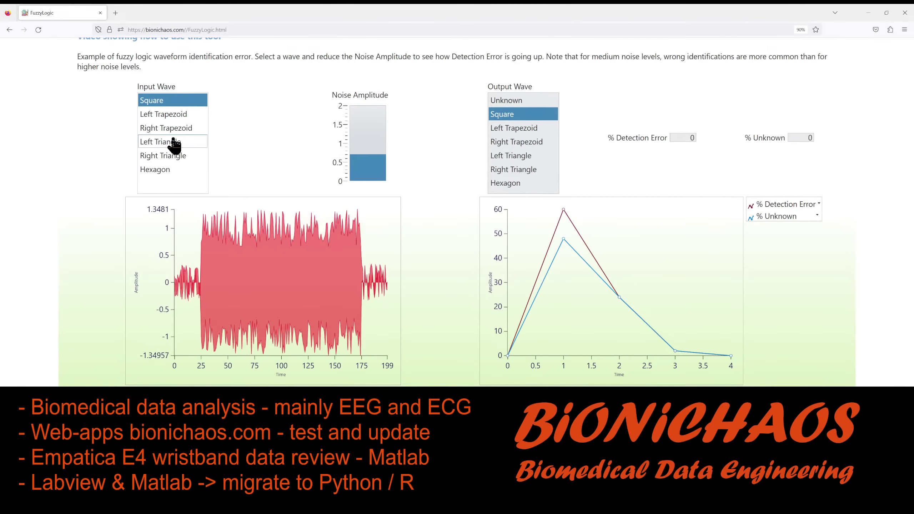
pyautogui.click(175, 142)
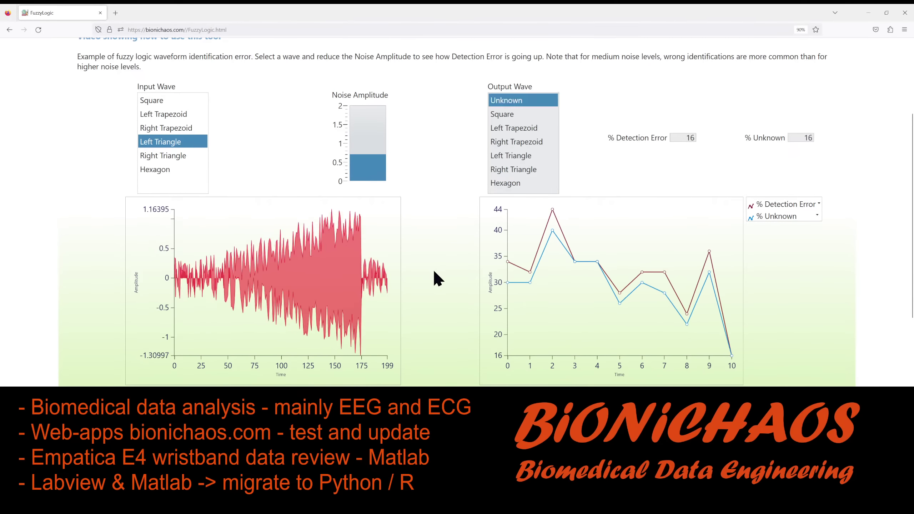
pyautogui.scroll(-2, 436, 278)
pyautogui.scroll(2, 436, 272)
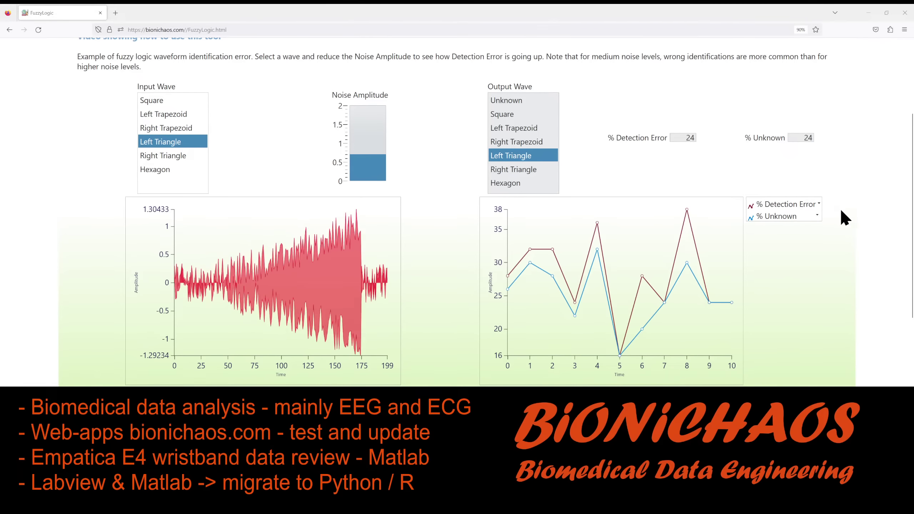
# Step: Switch to the ECG feature extractor in LabVIEW, look through its ECG graph and open the block diagram
pyautogui.click(869, 14)
pyautogui.moveTo(185, 198); pyautogui.dragTo(261, 204)
pyautogui.moveTo(303, 199); pyautogui.dragTo(355, 198)
pyautogui.hotkey('ctrl', 'e')
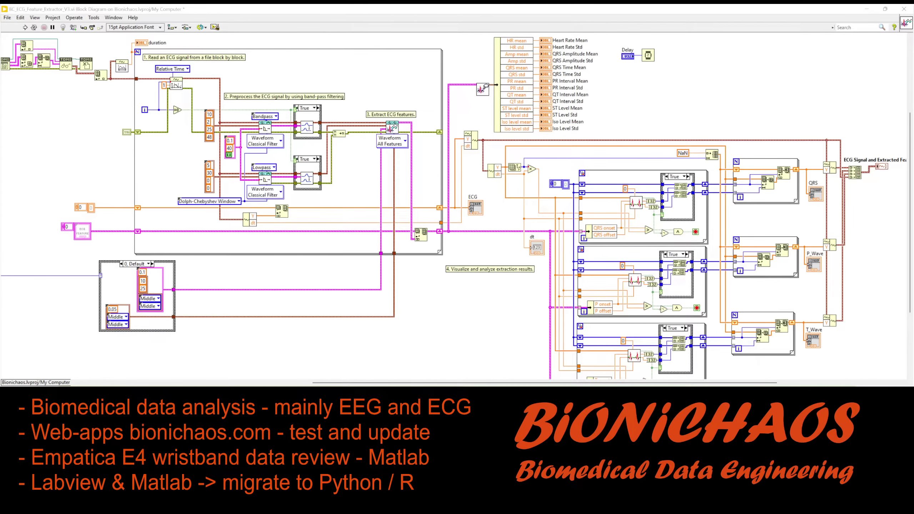
# Step: Open the Waveform All Features subVI, bring up its front panel in edit mode and close the clone window
pyautogui.moveTo(270, 197); pyautogui.dragTo(332, 103)
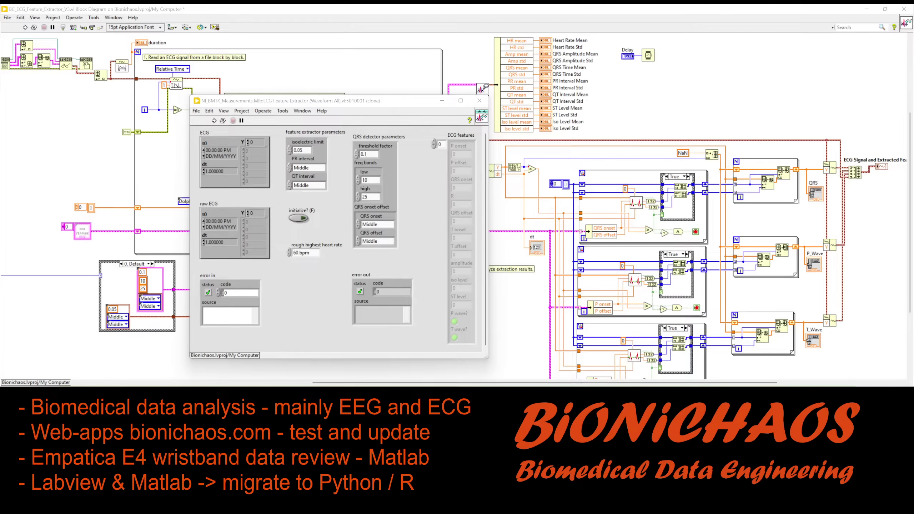
pyautogui.hotkey('ctrl', 'm')
pyautogui.moveTo(273, 177); pyautogui.dragTo(701, 98)
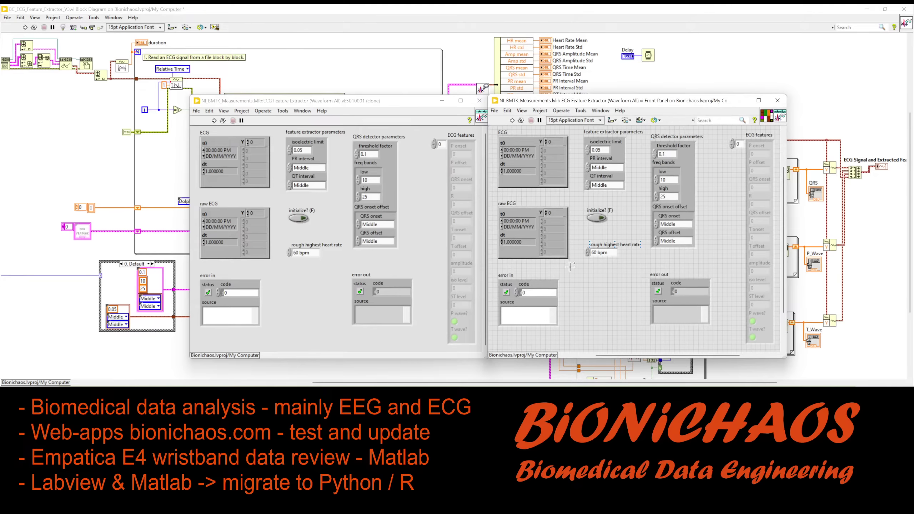
pyautogui.click(611, 246)
pyautogui.click(611, 253)
pyautogui.moveTo(593, 101)
pyautogui.mouseDown()
pyautogui.moveTo(660, 99)
pyautogui.moveTo(648, 99)
pyautogui.mouseUp()
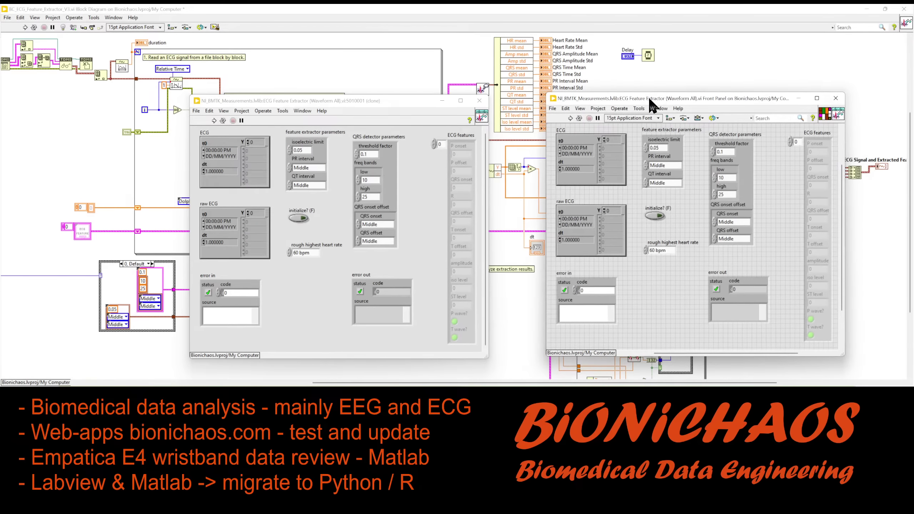
pyautogui.click(480, 100)
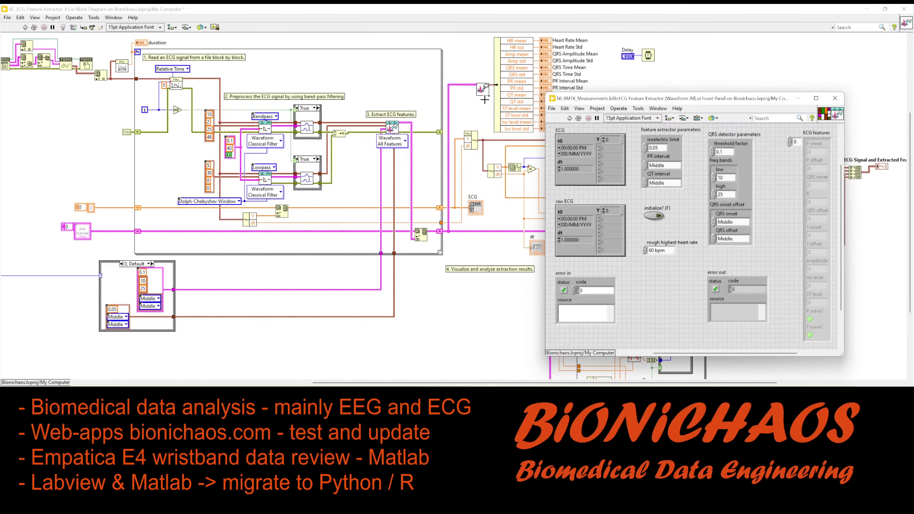
# Step: Examine the subVI's heart rate, ECG features and ECG waveform fields and return to the main block diagram
pyautogui.moveTo(691, 98); pyautogui.dragTo(622, 101)
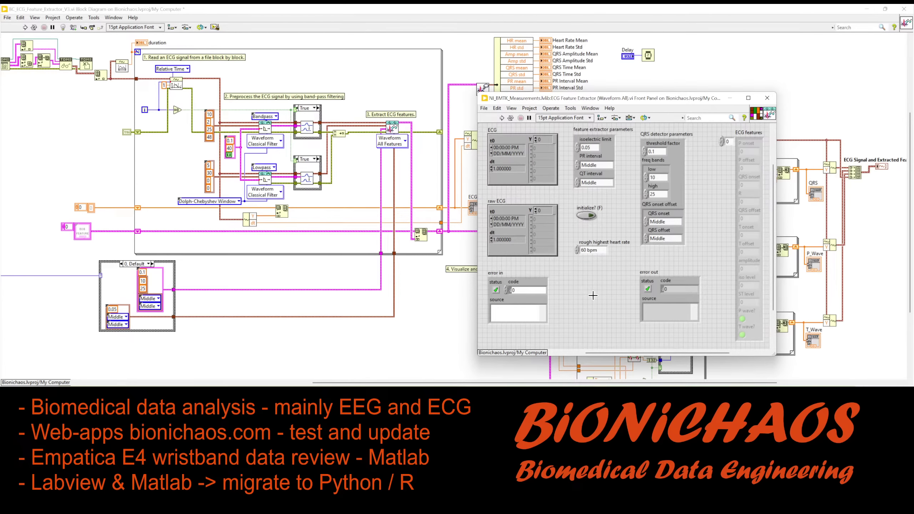
pyautogui.click(595, 242)
pyautogui.click(736, 155)
pyautogui.click(552, 139)
pyautogui.moveTo(585, 99); pyautogui.dragTo(567, 98)
pyautogui.click(470, 231)
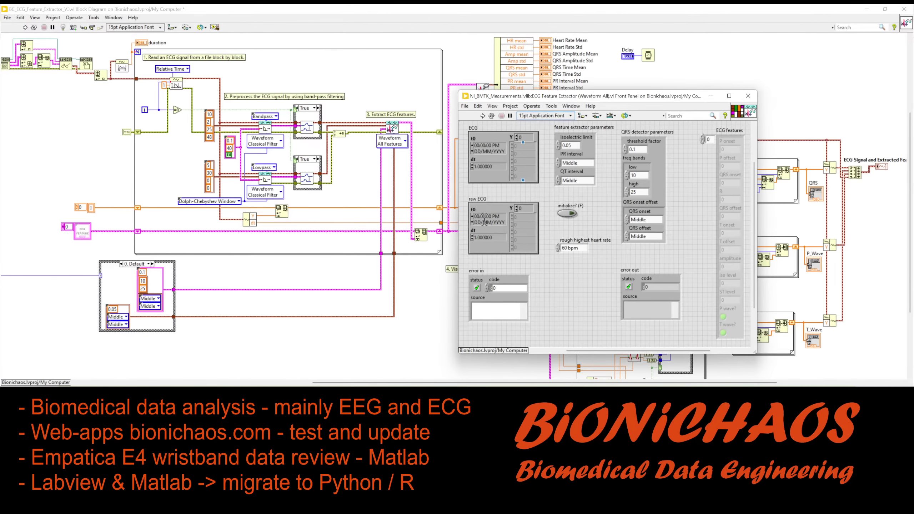
pyautogui.click(430, 290)
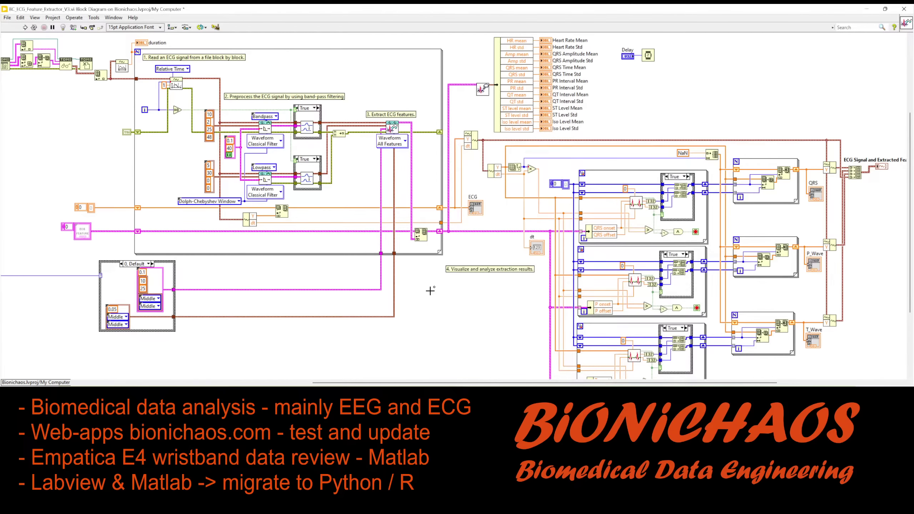
# Step: Show the feature extractor's front panel and move the ECG graph back to the segment starting at about 21.9 s
pyautogui.hotkey('ctrl', 'e')
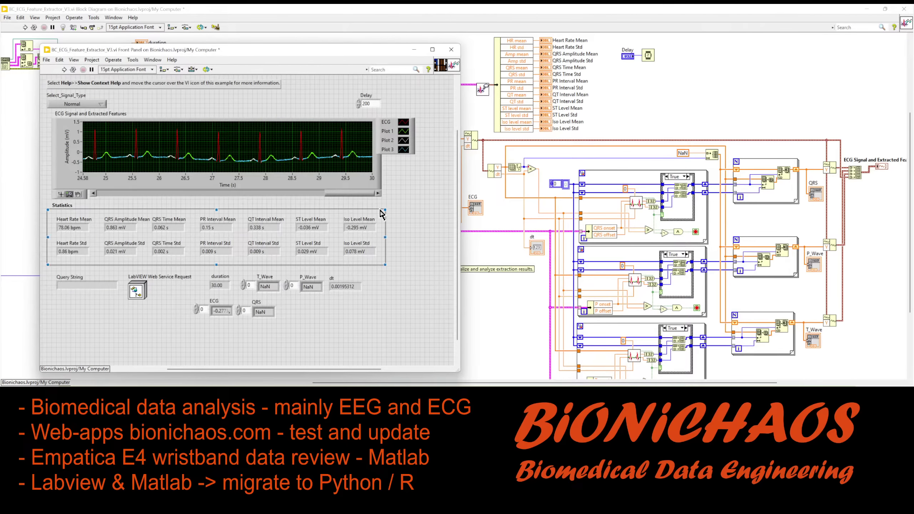
pyautogui.moveTo(338, 200); pyautogui.dragTo(316, 195)
pyautogui.click(238, 185)
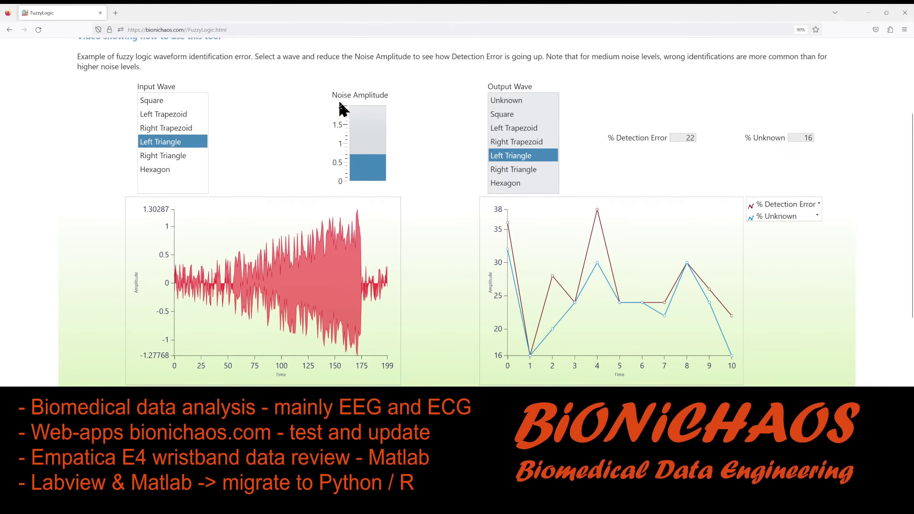
# Step: In the browser, return to the Bionichaos home page and open the ECG Signal Generator at its plot and sliders
pyautogui.scroll(3, 345, 108)
pyautogui.click(389, 71)
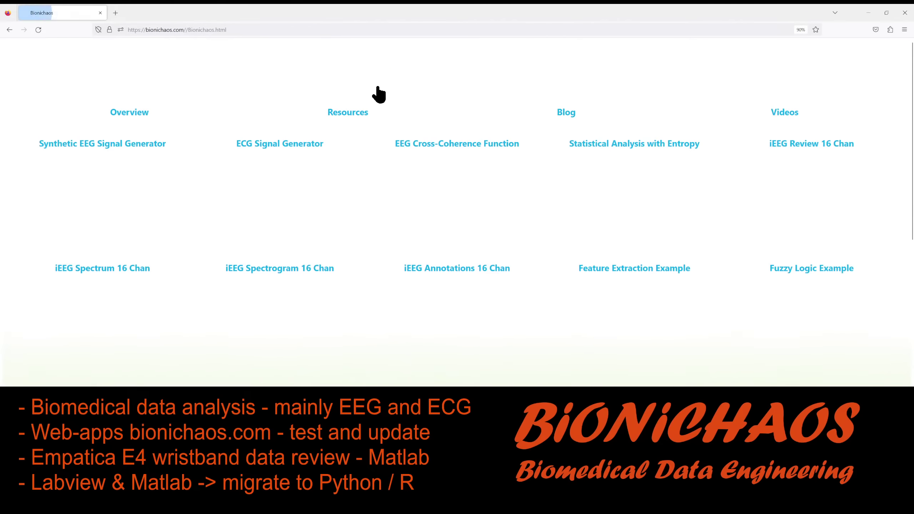
pyautogui.scroll(-2, 371, 211)
pyautogui.scroll(1, 373, 210)
pyautogui.click(268, 180)
pyautogui.scroll(-2, 384, 238)
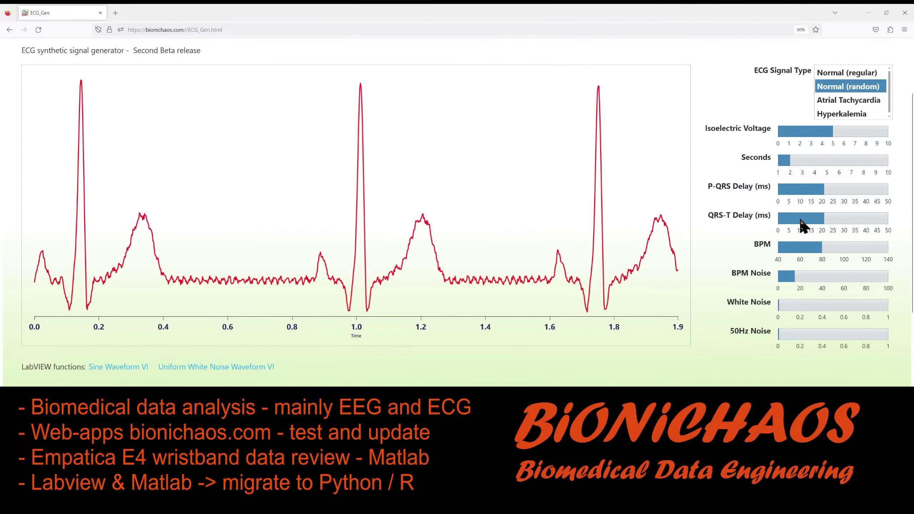
# Step: Set the ECG generator's P-QRS Delay to about 26 ms, Seconds to about 7 and BPM Noise to about 65
pyautogui.click(835, 189)
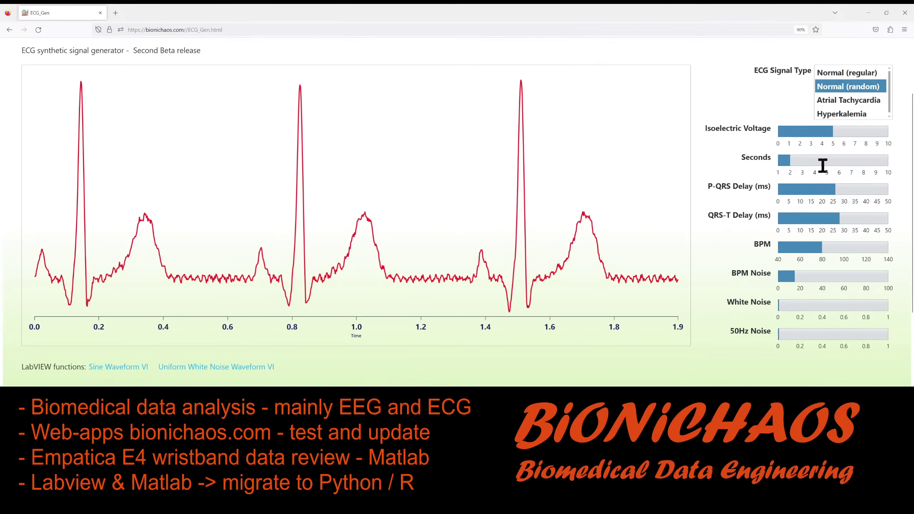
pyautogui.click(853, 160)
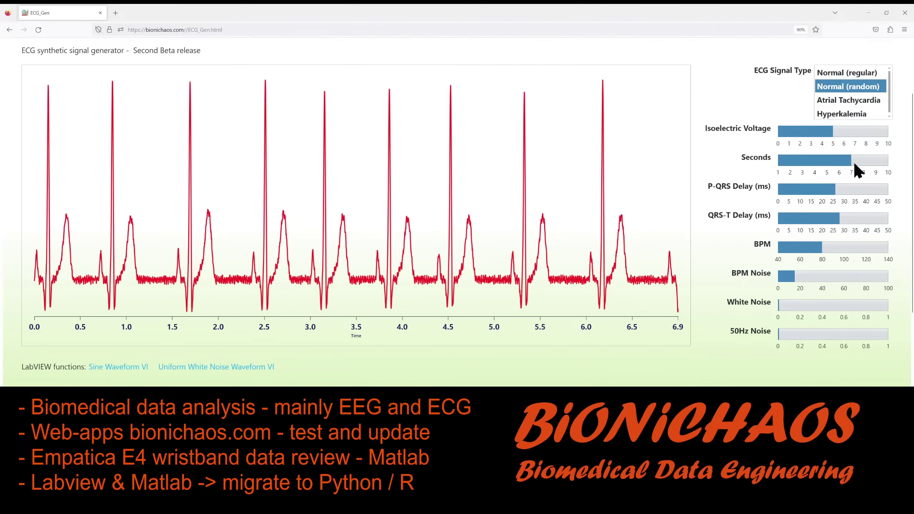
pyautogui.moveTo(802, 271)
pyautogui.mouseDown()
pyautogui.moveTo(857, 275)
pyautogui.moveTo(848, 274)
pyautogui.mouseUp()
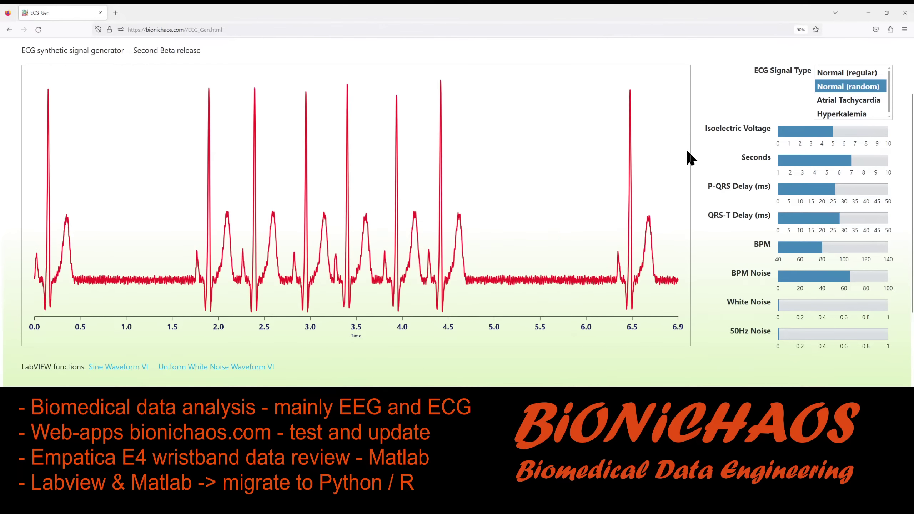
# Step: Return to the Bionichaos home page and show its list of web apps
pyautogui.scroll(2, 684, 129)
pyautogui.click(383, 77)
pyautogui.scroll(-2, 396, 115)
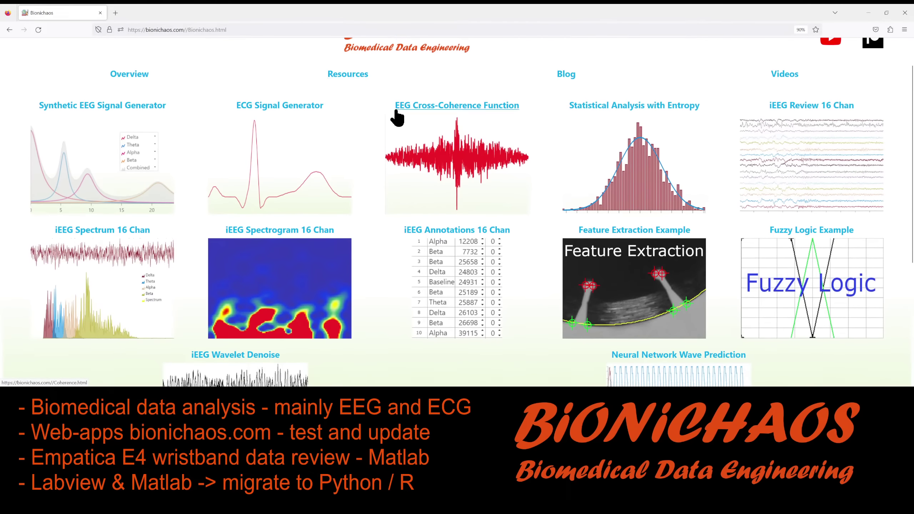
# Step: Switch to the LabVIEW block diagram and select the web service request, HTTP header and query string nodes above the main loop
pyautogui.click(868, 13)
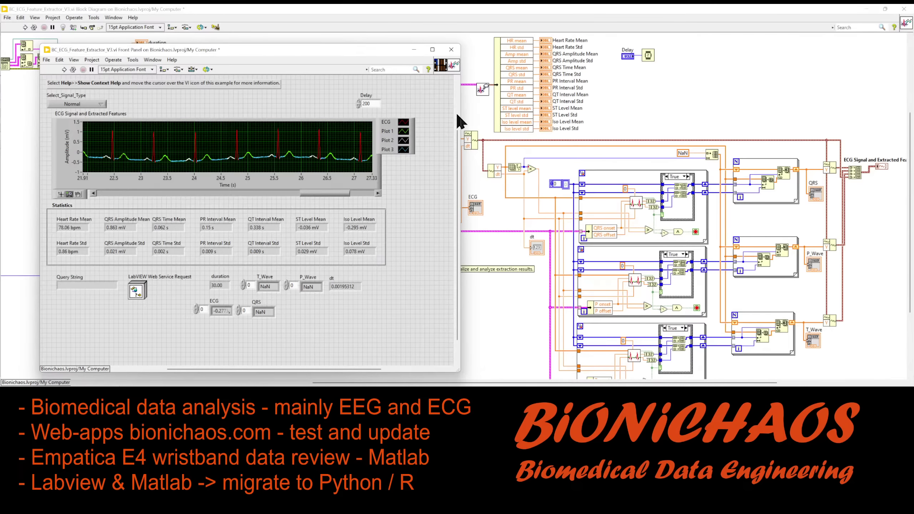
pyautogui.hotkey('ctrl', 'e')
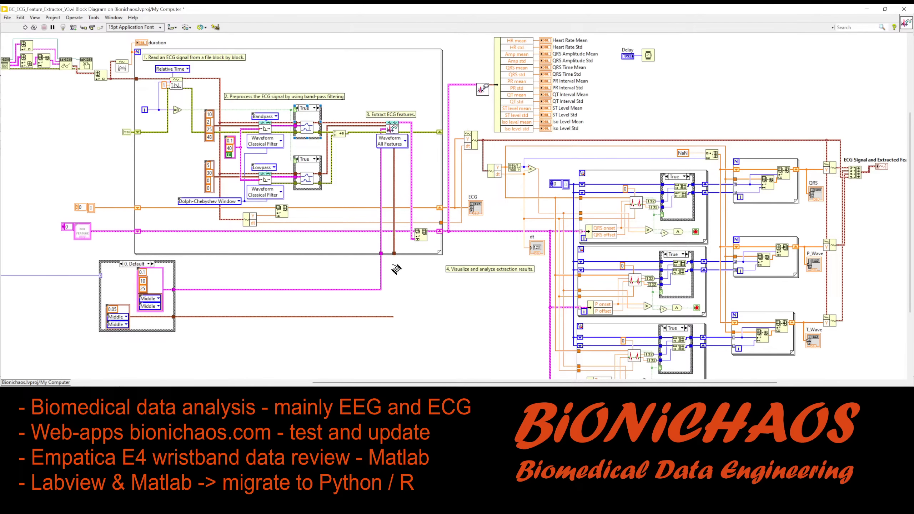
pyautogui.scroll(2, 396, 268)
pyautogui.scroll(1, 397, 268)
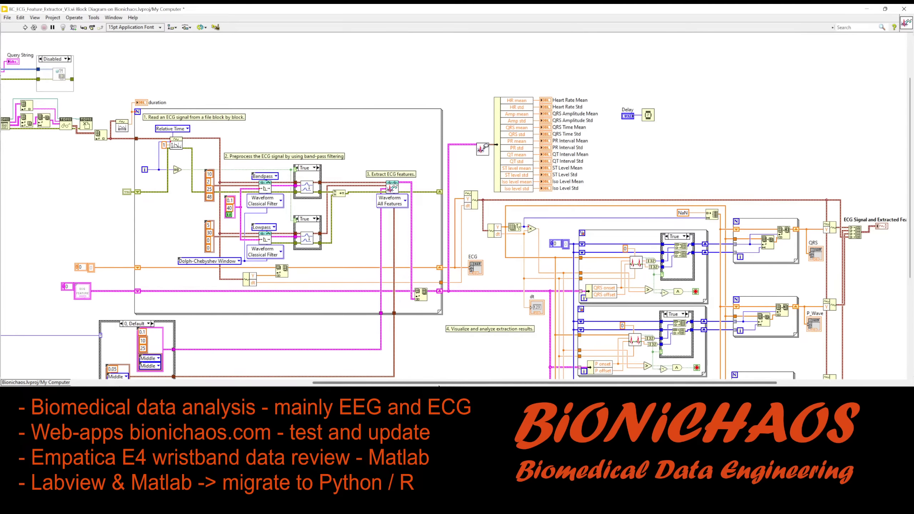
pyautogui.moveTo(442, 383); pyautogui.dragTo(313, 383)
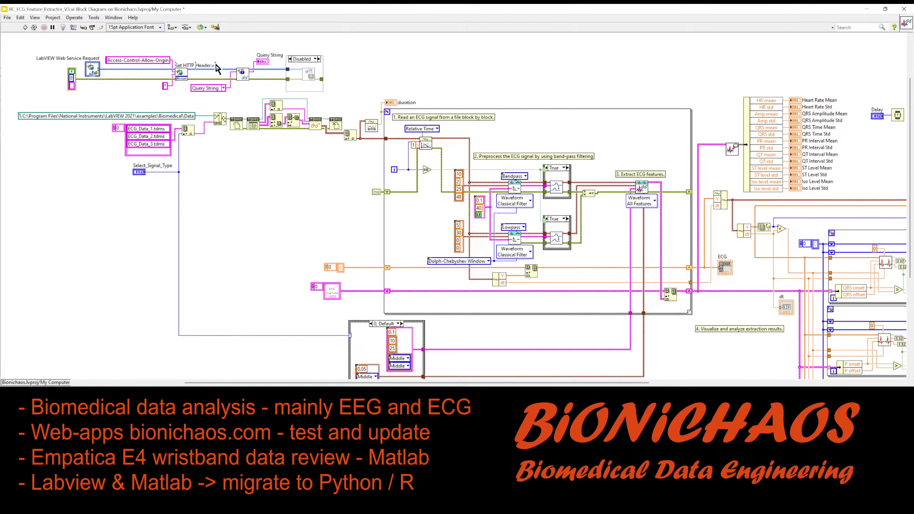
pyautogui.click(273, 51)
pyautogui.moveTo(357, 50); pyautogui.dragTo(24, 96)
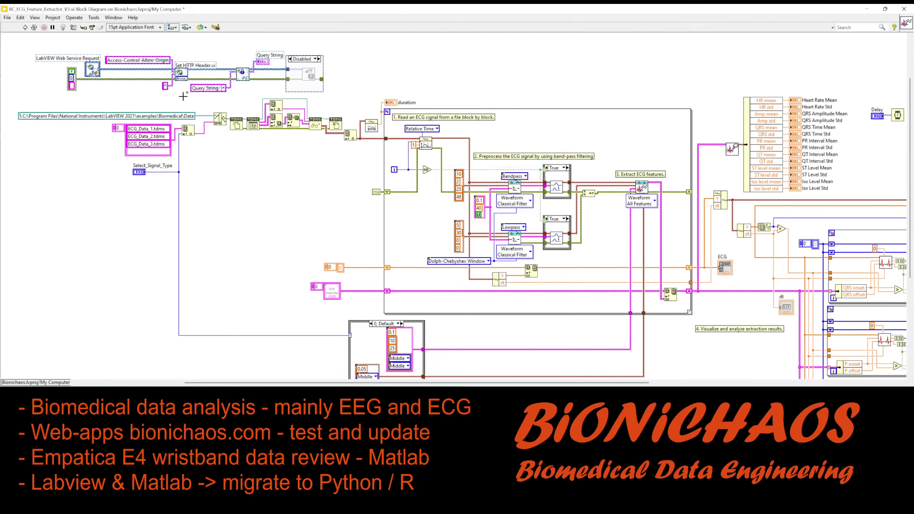
# Step: Display Context Help for BC_ECG_Feature_Extractor_V3.vi beside its front panel and enlarge it to show all connector terminals
pyautogui.hotkey('ctrl', 'e')
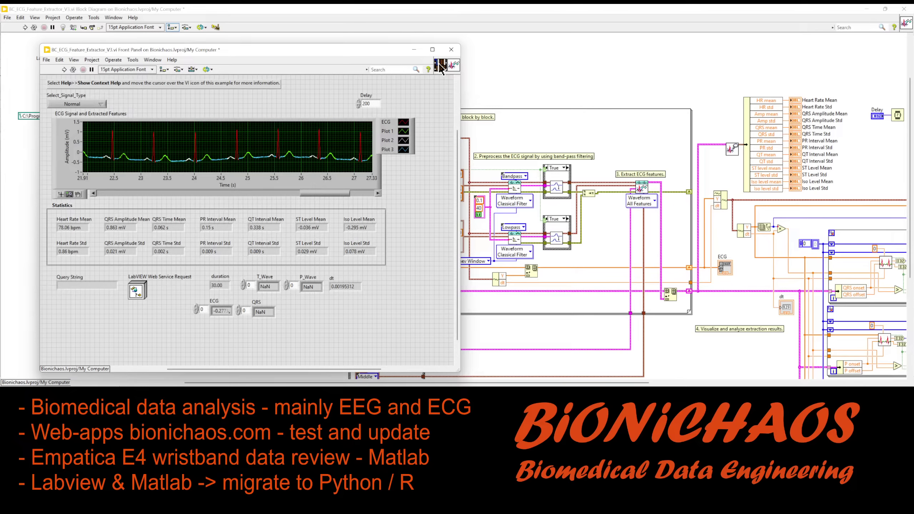
pyautogui.click(442, 68)
pyautogui.click(130, 276)
pyautogui.hotkey('ctrl', 'h')
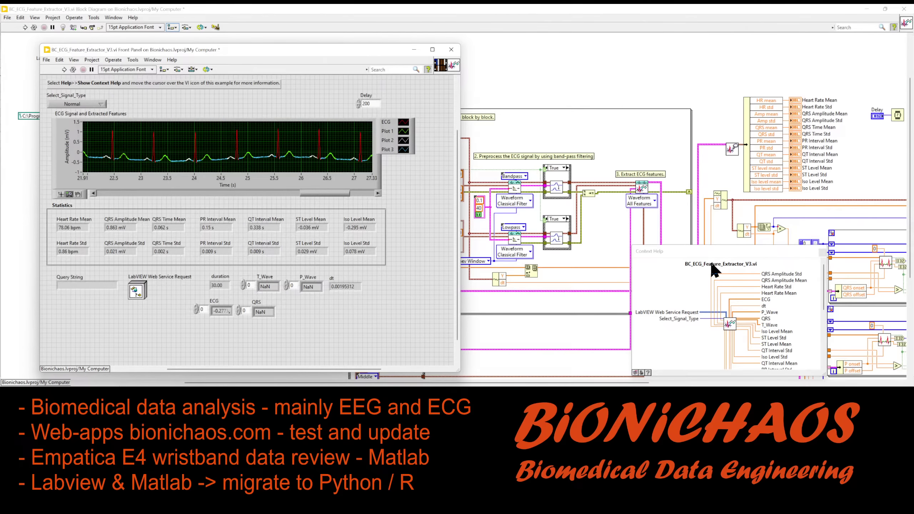
pyautogui.moveTo(708, 255); pyautogui.dragTo(585, 47)
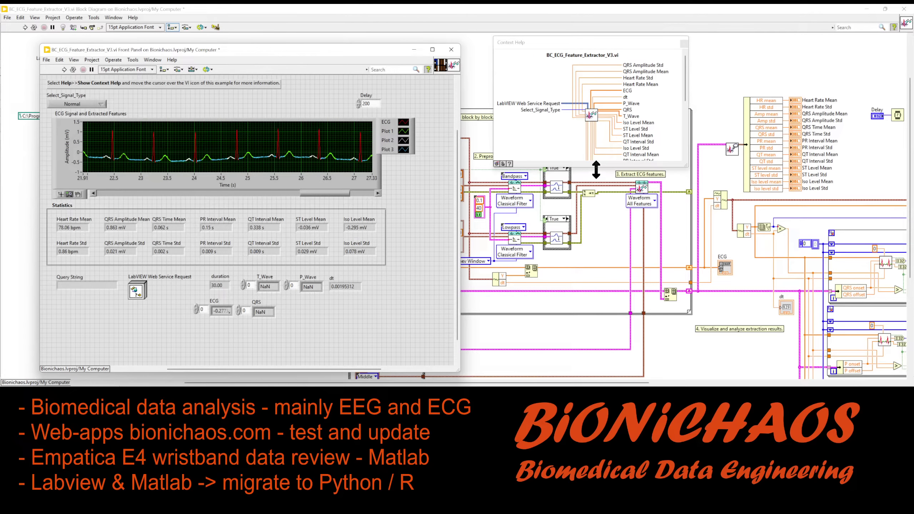
pyautogui.moveTo(590, 166); pyautogui.dragTo(578, 196)
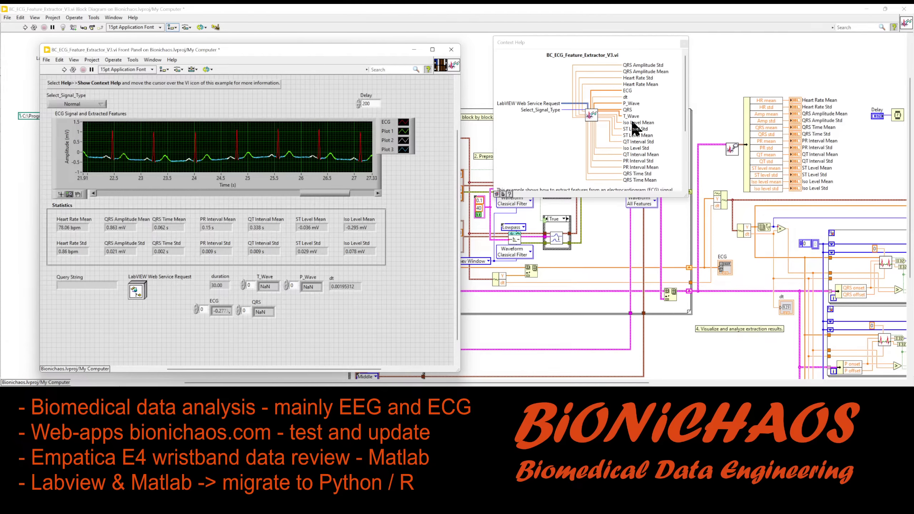
# Step: Toggle Context Help off and on and look up the Iso Level Mean indicator
pyautogui.click(396, 49)
pyautogui.hotkey('ctrl', 'h')
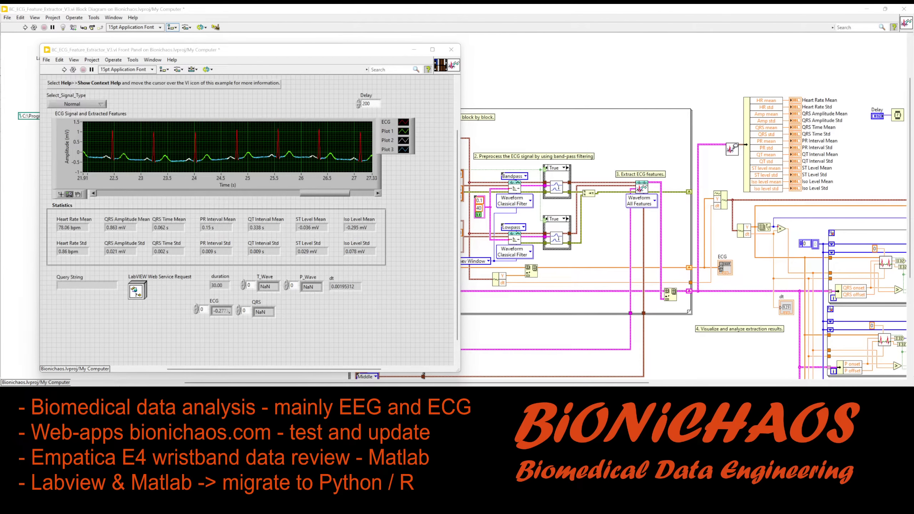
pyautogui.hotkey('ctrl', 'h')
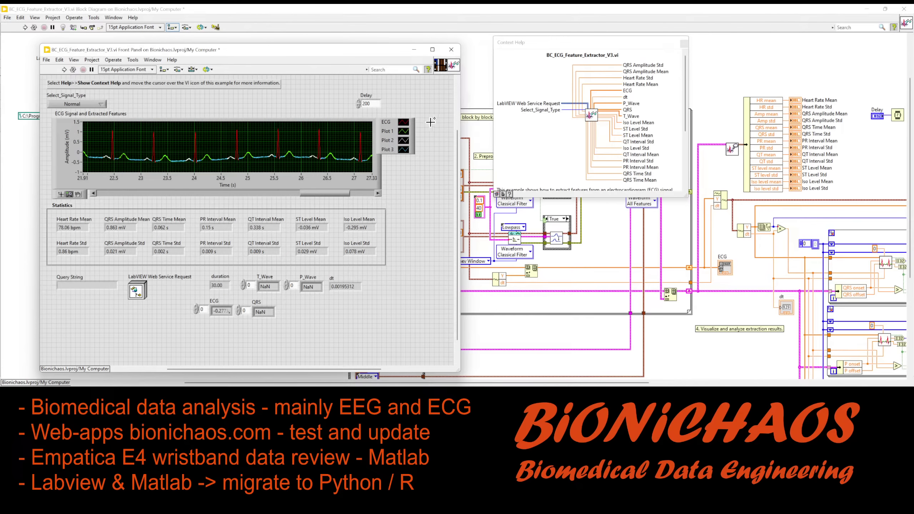
pyautogui.hotkey('ctrl', 'h')
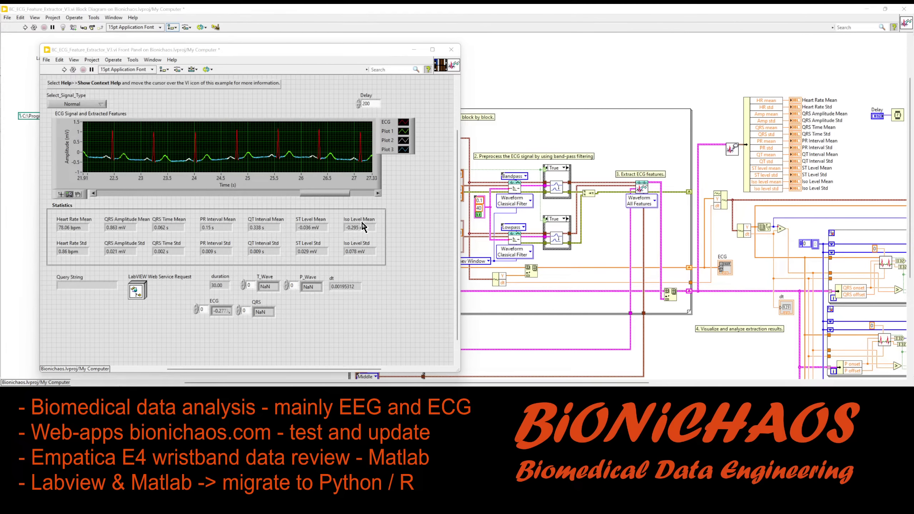
pyautogui.hotkey('ctrl', 'h')
# Step: Show the Bionichaos project tree and open web server management for the BC_ECG web service
pyautogui.hotkey('ctrl', 'shift', 'e')
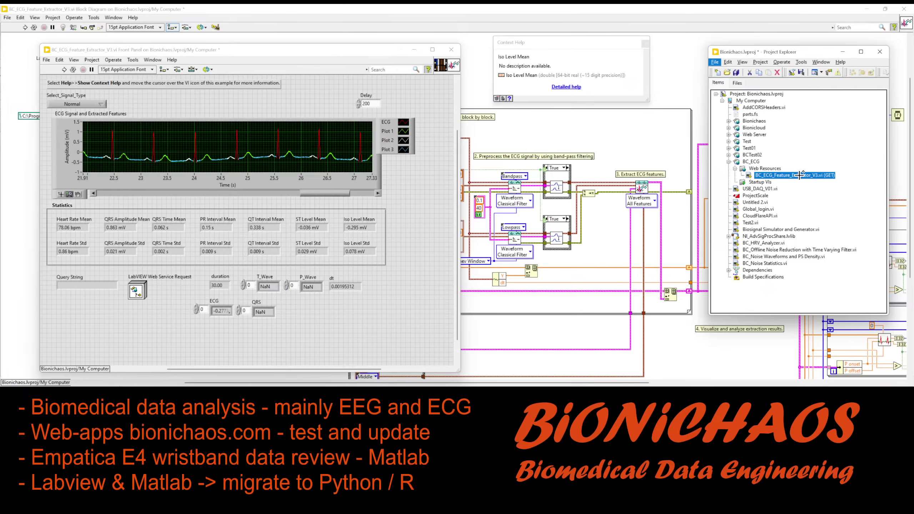
pyautogui.rightClick(758, 163)
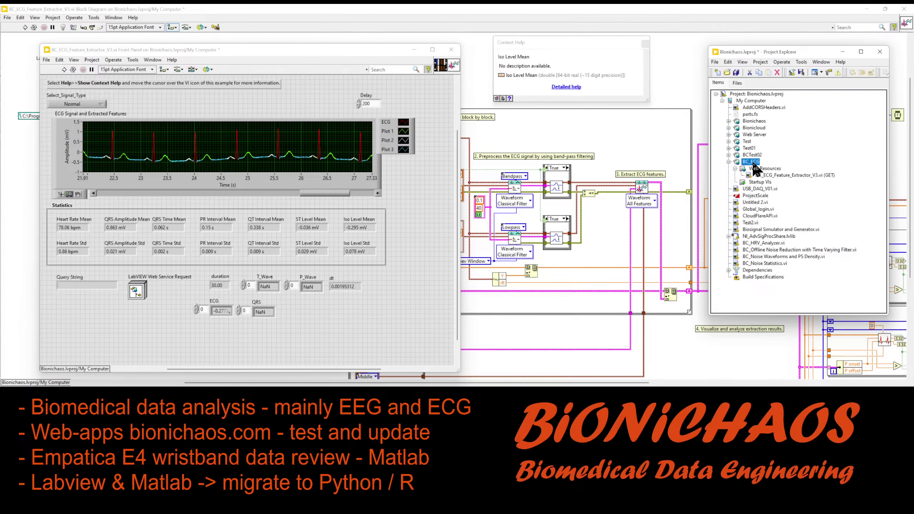
pyautogui.moveTo(814, 202)
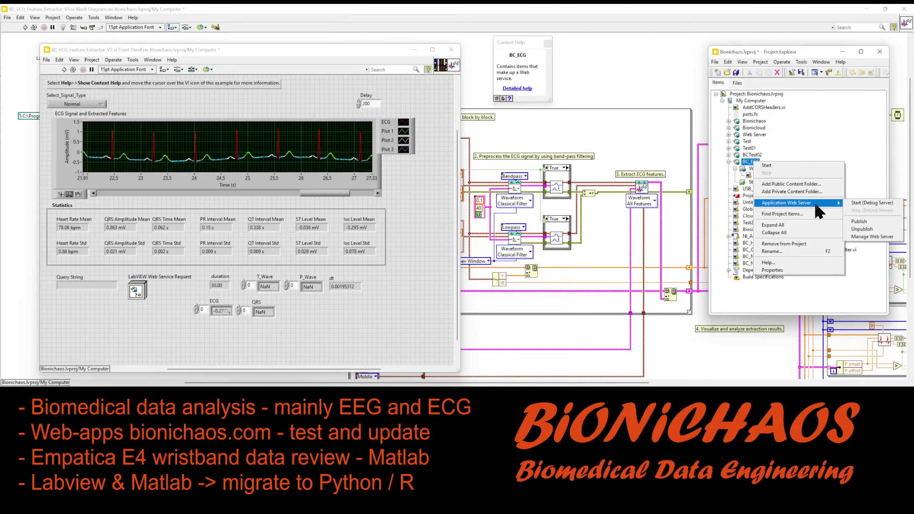
pyautogui.click(880, 238)
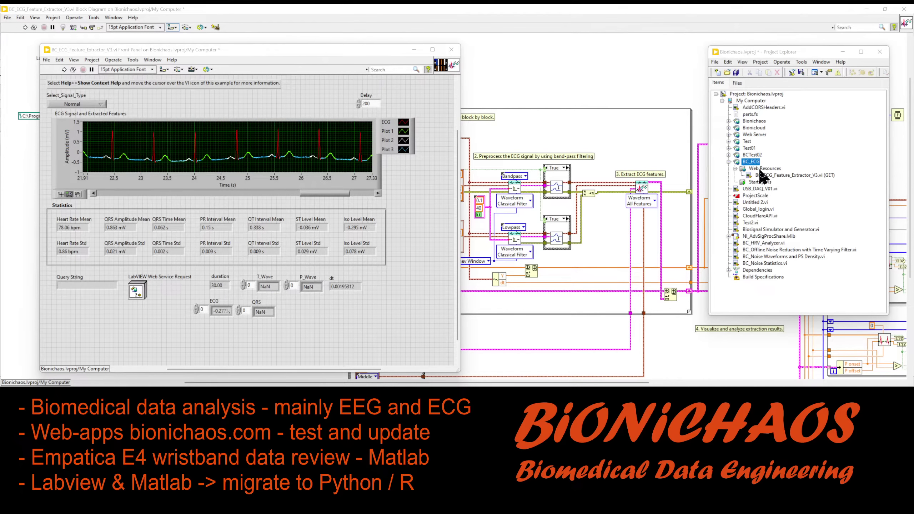
# Step: Show the HTTP method URL of BC_ECG_Feature_Extractor_V3.vi for server 8081 - Application (Secure) and copy it
pyautogui.hotkey('ctrl', 'h')
pyautogui.rightClick(775, 174)
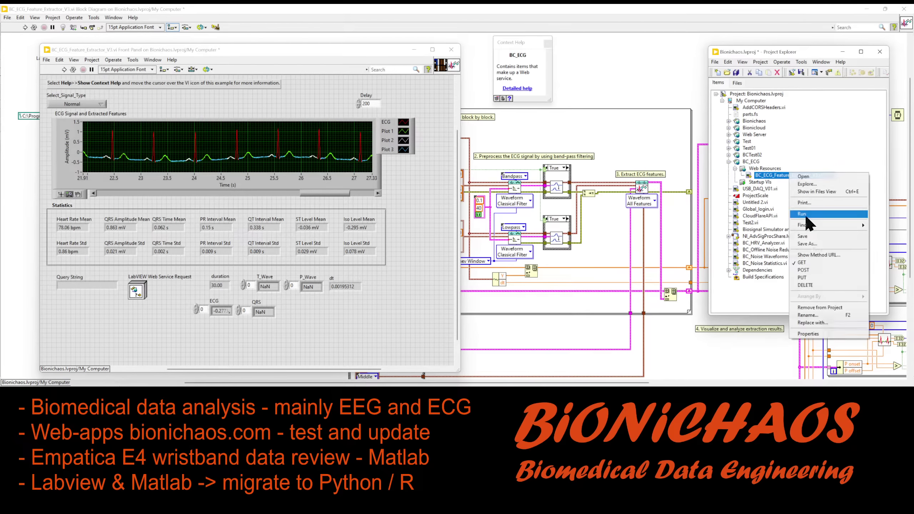
pyautogui.click(821, 253)
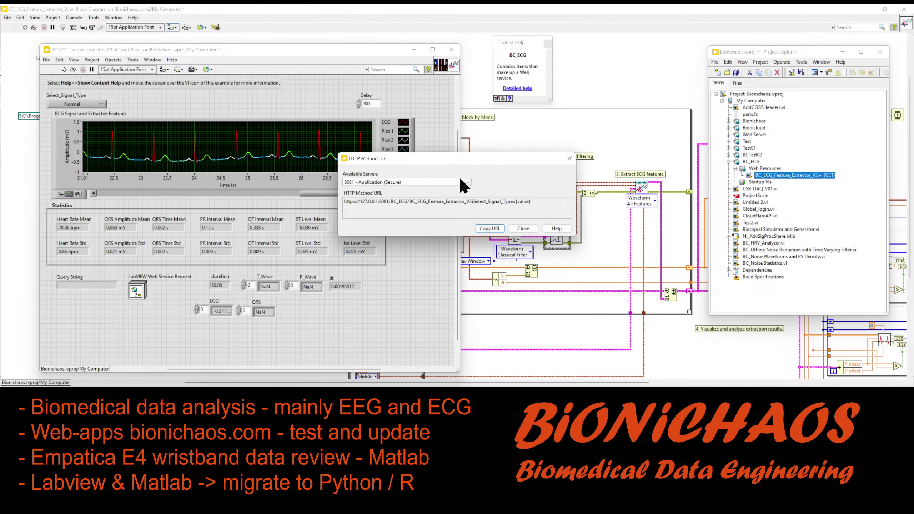
pyautogui.click(467, 182)
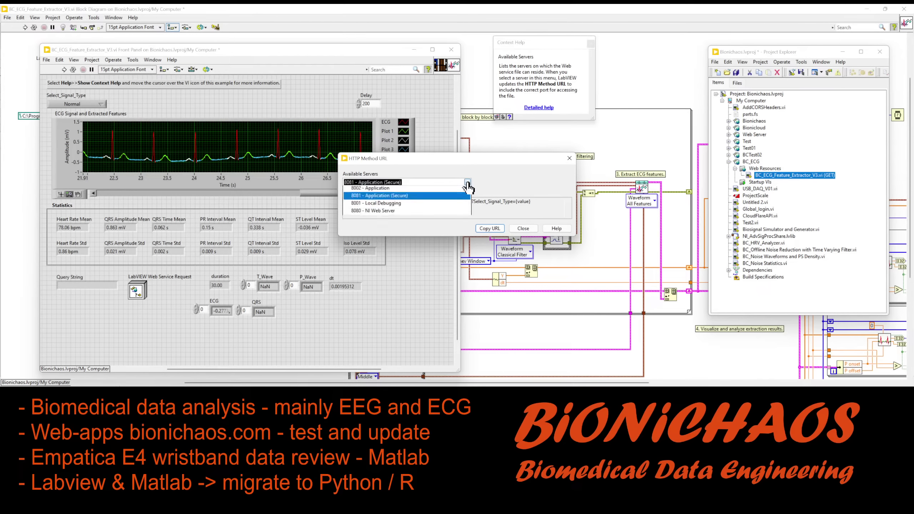
pyautogui.click(390, 197)
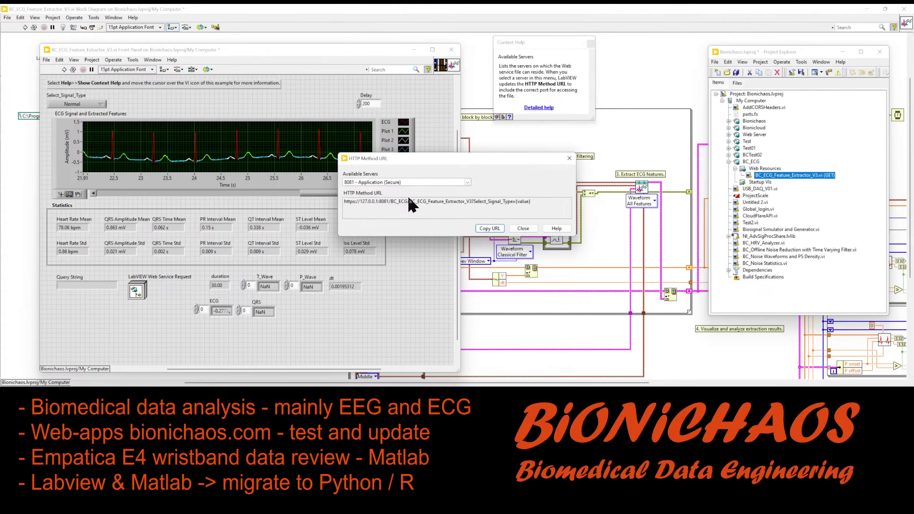
pyautogui.click(490, 229)
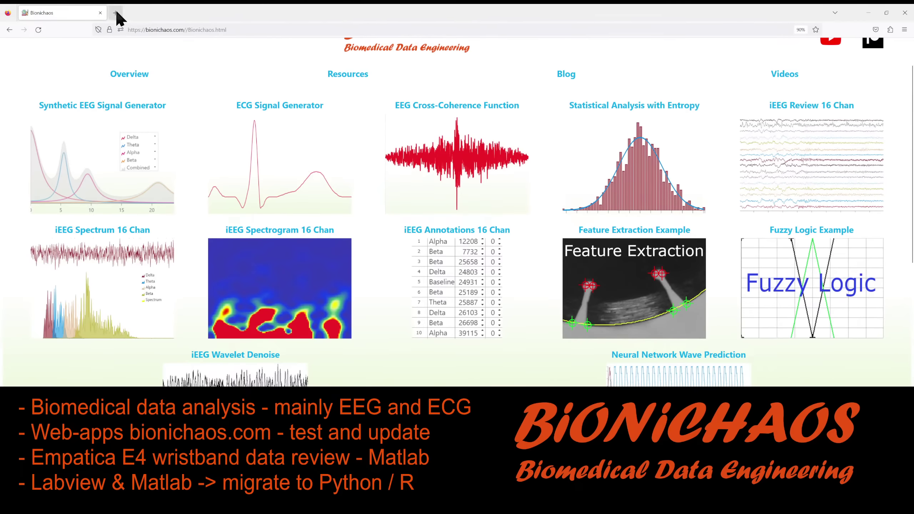
# Step: Switch to Firefox and load the copied BC_ECG_Feature_Extractor_V3 URL in a new tab with Select_Signal_Type set to 0
pyautogui.click(116, 13)
pyautogui.write('https://127.0.0.1:8081/BC_ECG/BC_ECG_Feature_Extractor_V3?Select_Signal_Type={value}')
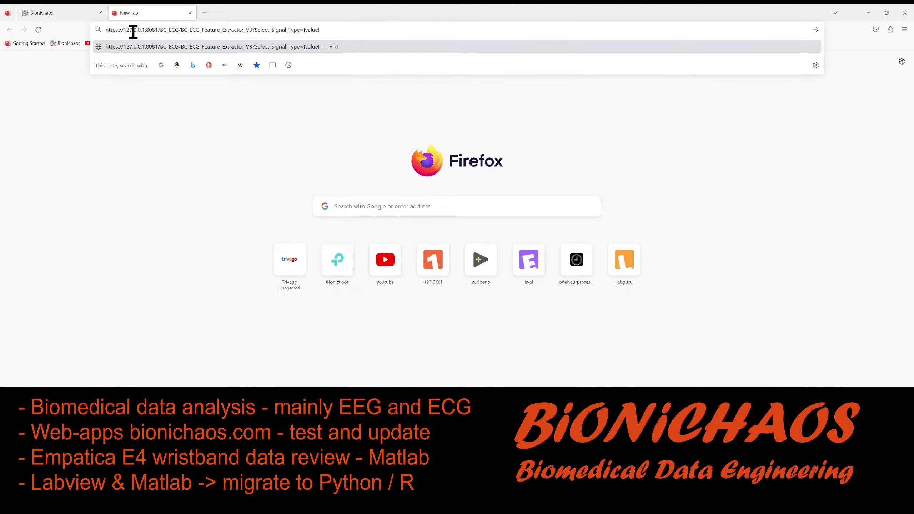
pyautogui.press('BackSpace')
pyautogui.press('BackSpace')
pyautogui.press('BackSpace')
pyautogui.press('BackSpace')
pyautogui.press('BackSpace')
pyautogui.press('BackSpace')
pyautogui.press('BackSpace')
pyautogui.write('0')
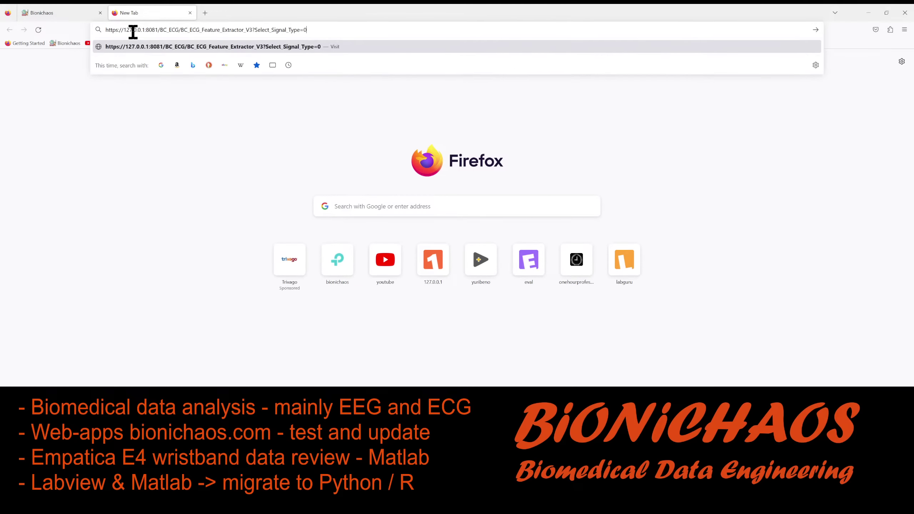
pyautogui.press('Return')
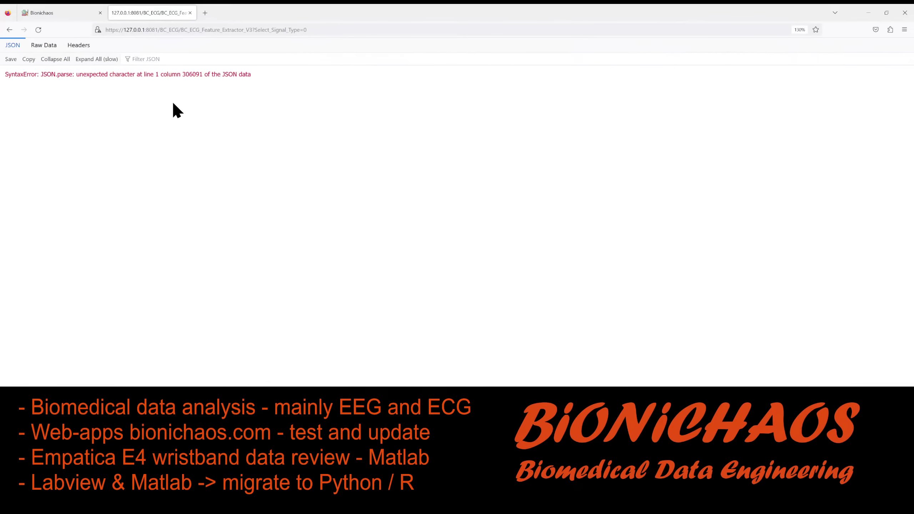
# Step: Show the web service response as raw data and look through it to the P_Wave values
pyautogui.moveTo(83, 74); pyautogui.dragTo(151, 74)
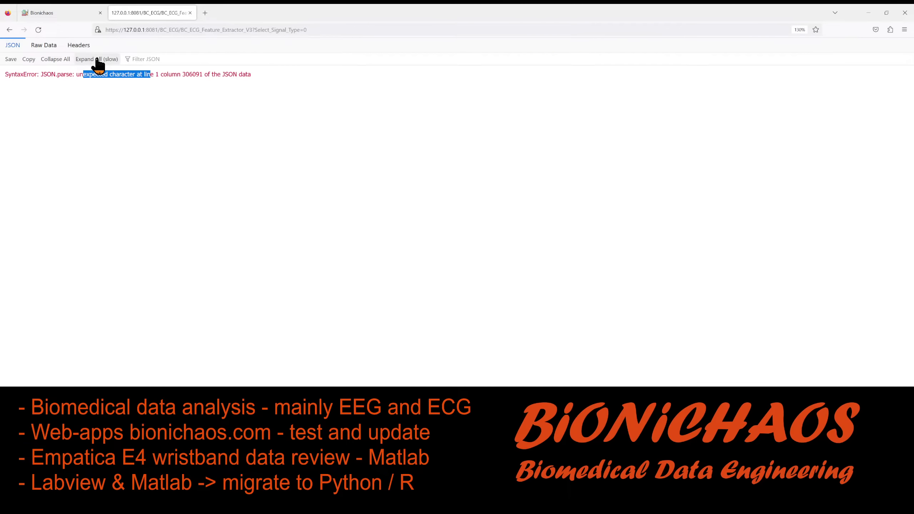
pyautogui.click(51, 45)
pyautogui.scroll(-5, 87, 155)
pyautogui.scroll(-10, 87, 154)
pyautogui.scroll(-10, 122, 202)
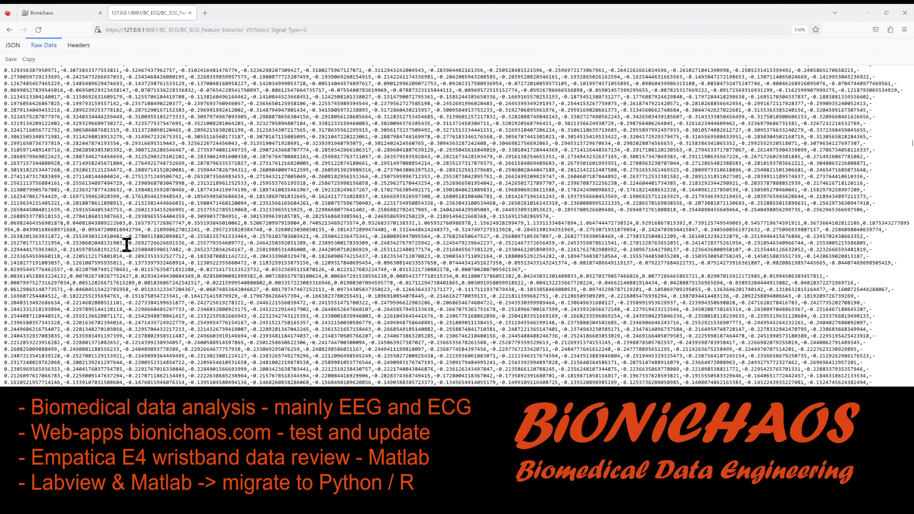
pyautogui.scroll(-15, 385, 294)
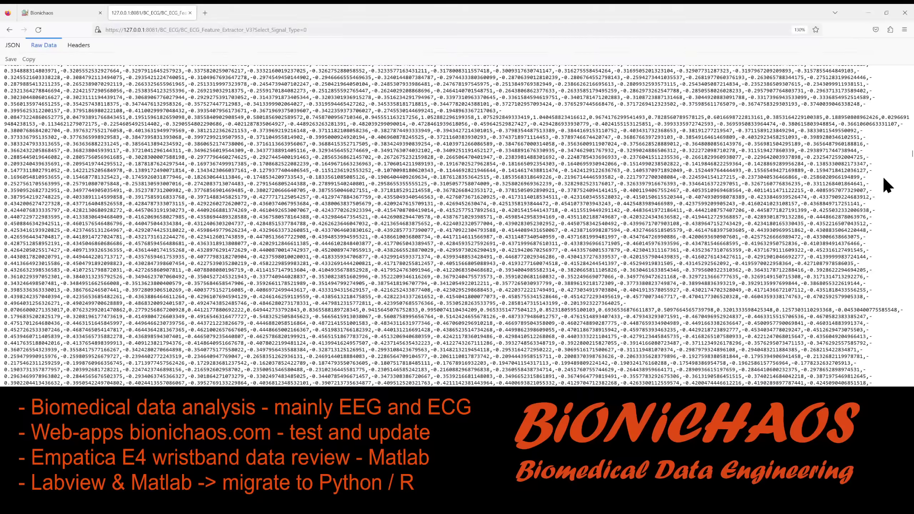
pyautogui.moveTo(912, 154); pyautogui.dragTo(902, 233)
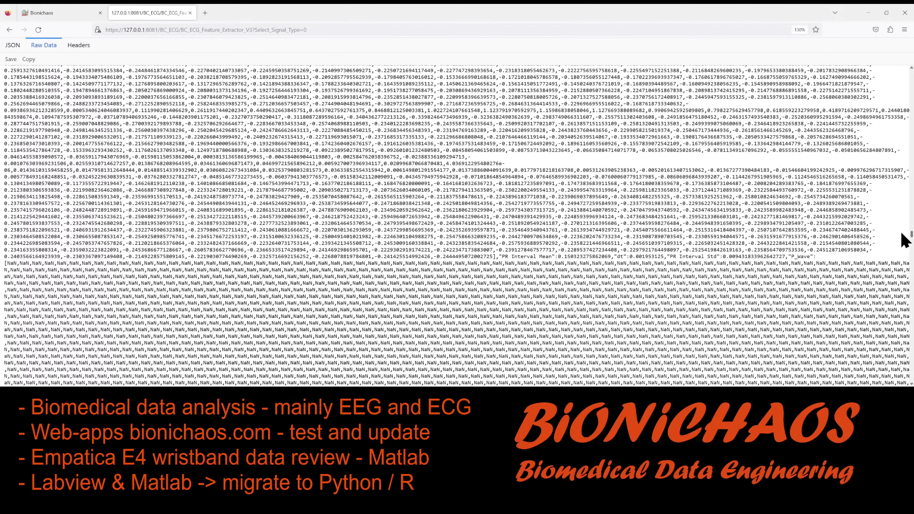
# Step: Return to LabVIEW, close the HTTP Method URL dialog and show the QRS, P_Wave and T_Wave section of the block diagram
pyautogui.click(868, 13)
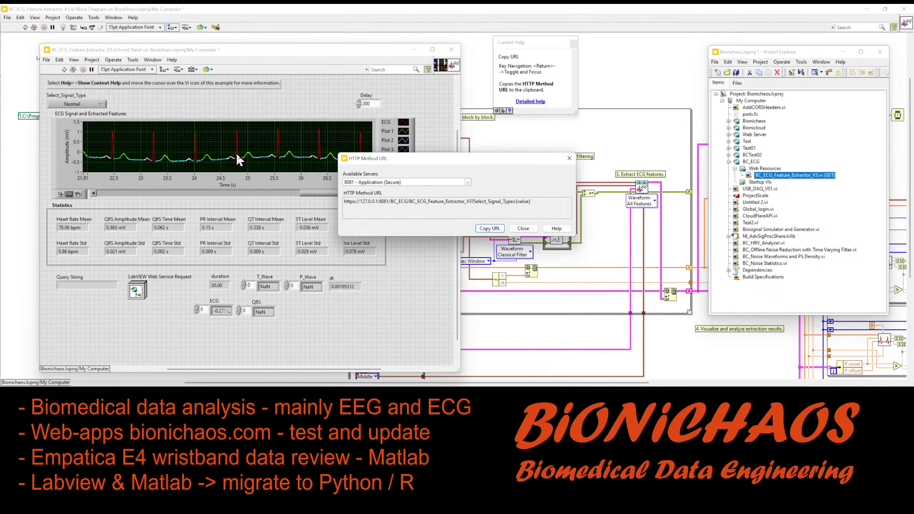
pyautogui.click(523, 229)
pyautogui.click(502, 263)
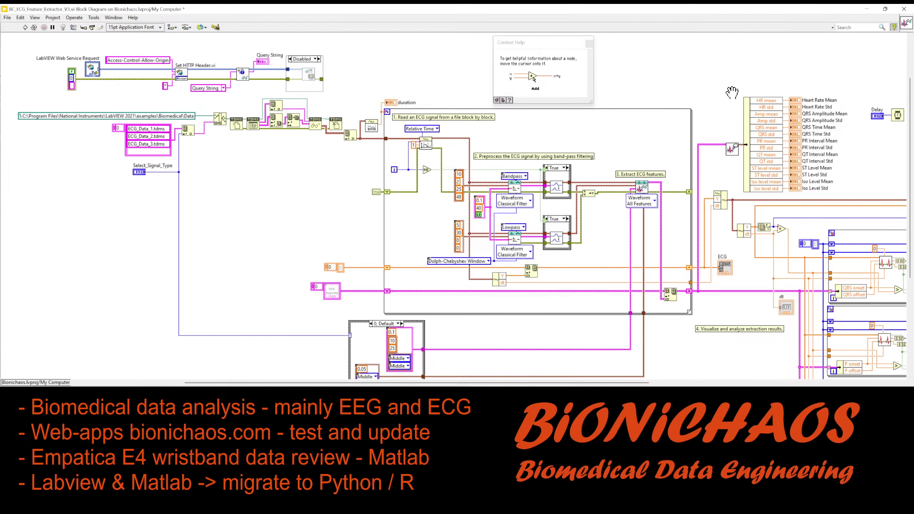
pyautogui.moveTo(732, 93); pyautogui.dragTo(366, 42)
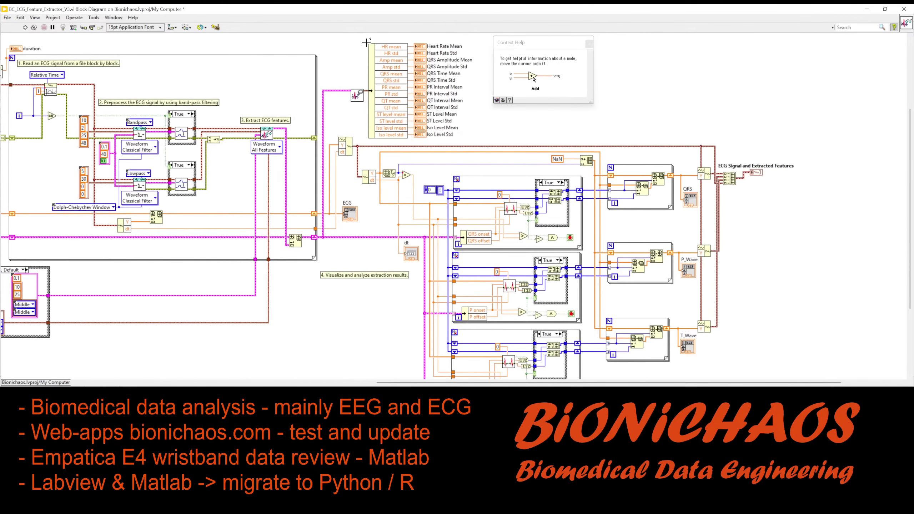
# Step: Place a probe on the array wire feeding the QRS indicator and move the Probe Watch Window clear of that section
pyautogui.rightClick(683, 183)
pyautogui.click(708, 283)
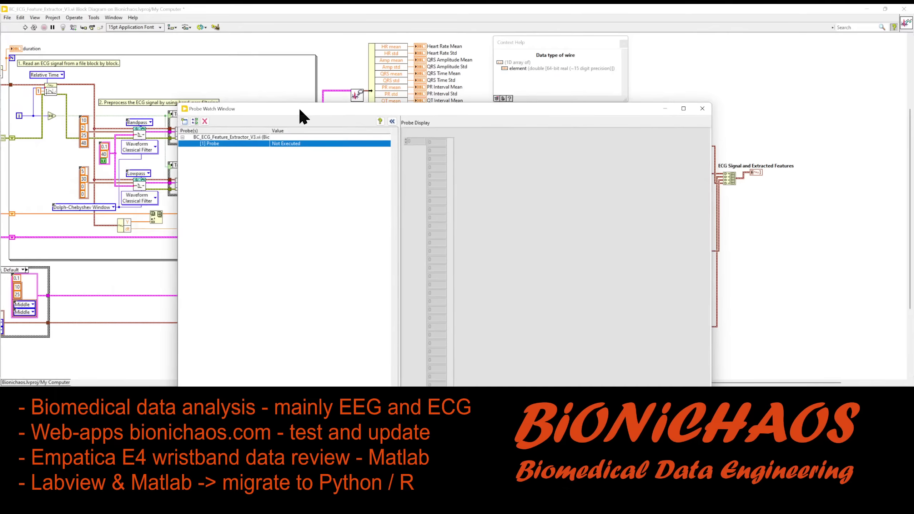
pyautogui.moveTo(299, 107); pyautogui.dragTo(233, 94)
pyautogui.moveTo(112, 90); pyautogui.dragTo(234, 211)
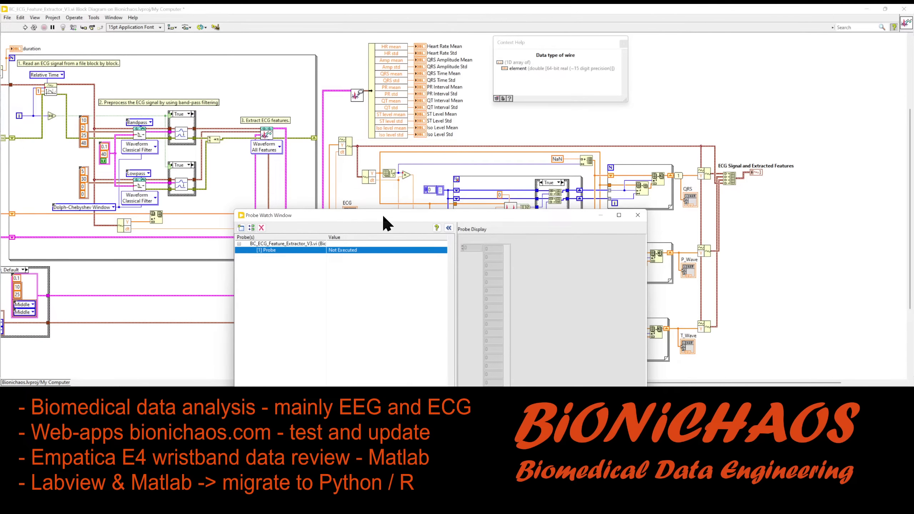
pyautogui.moveTo(382, 213); pyautogui.dragTo(275, 135)
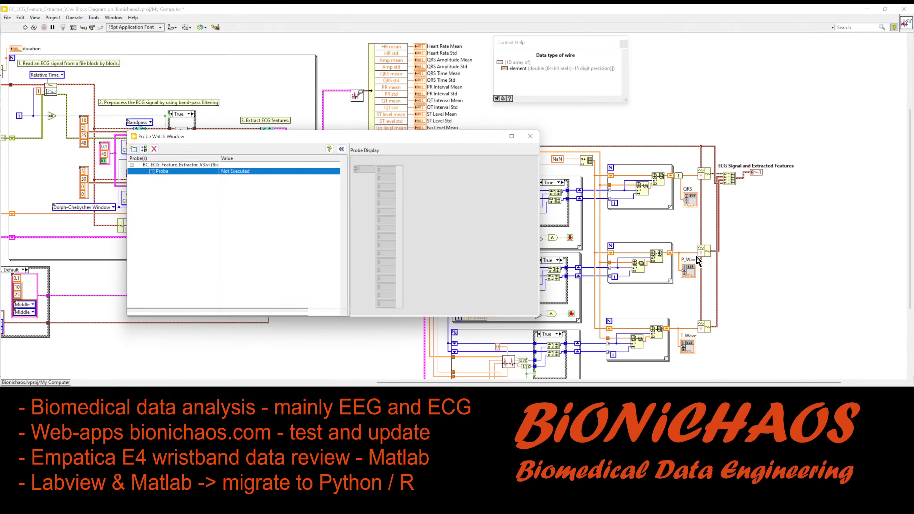
pyautogui.doubleClick(158, 172)
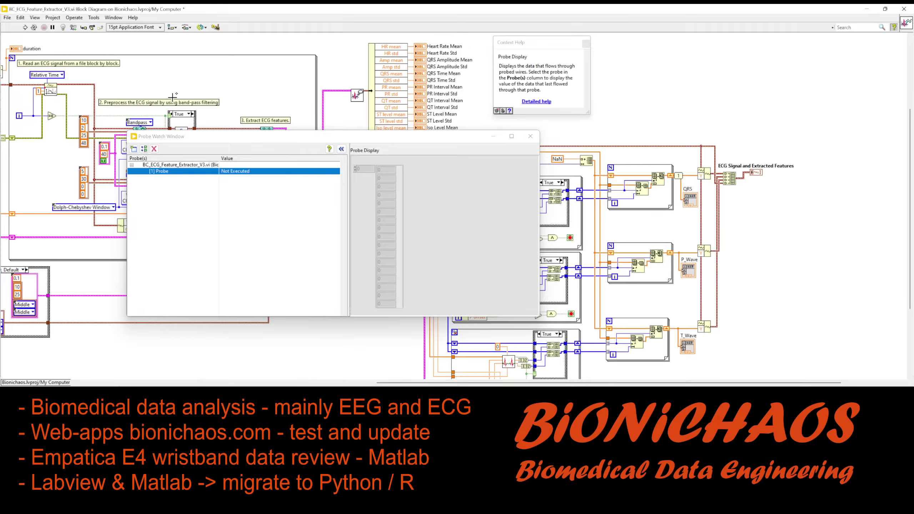
# Step: Run the VI, look through the probed QRS array values, and close the Probe Watch Window and Context Help
pyautogui.click(25, 27)
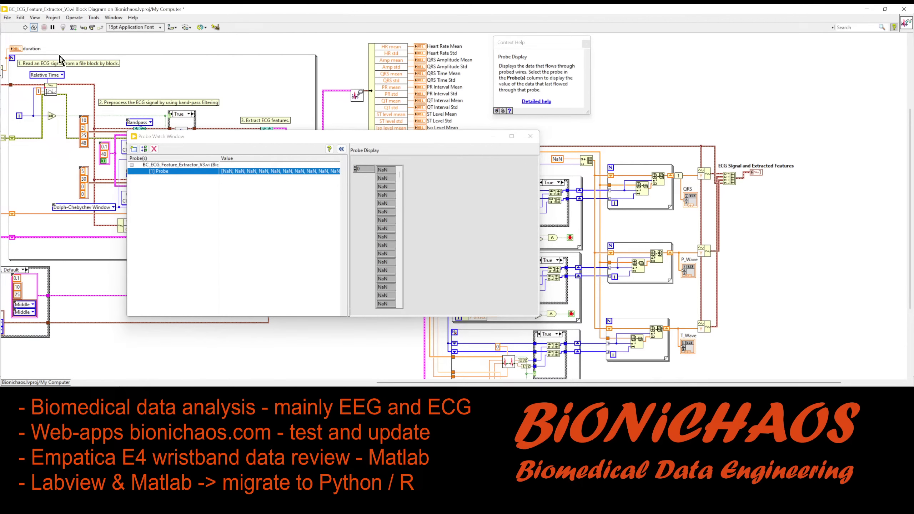
pyautogui.moveTo(400, 175); pyautogui.dragTo(398, 208)
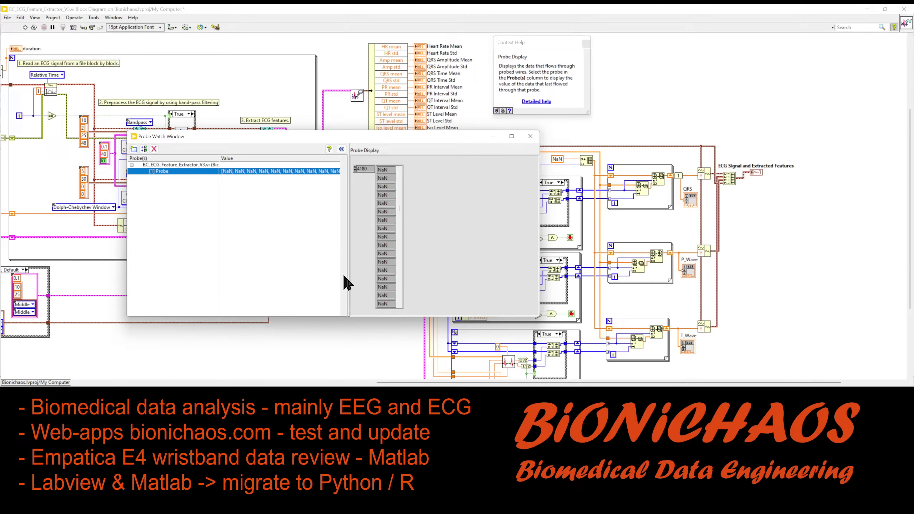
pyautogui.click(526, 138)
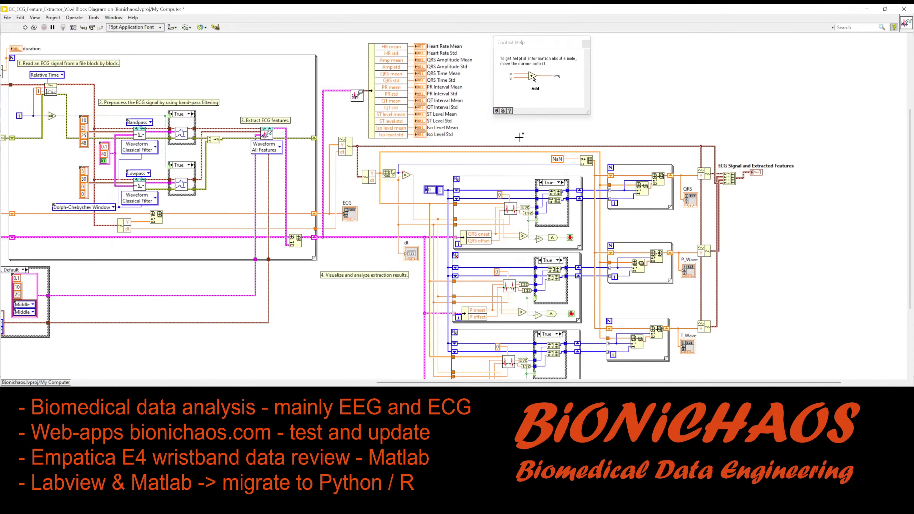
pyautogui.hotkey('ctrl', 'h')
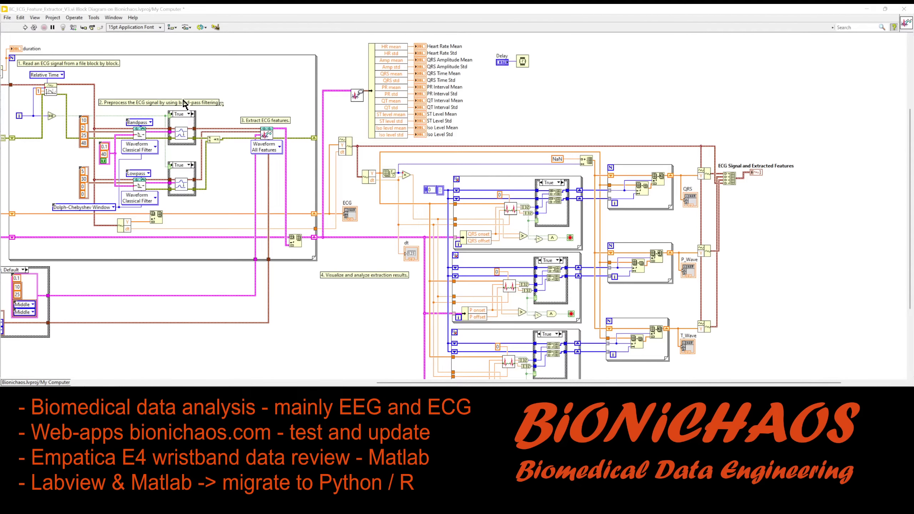
# Step: Switch to G Web Development Software and show the Bionichaos web application's contents and build settings
pyautogui.hotkey('alt', 'Tab')
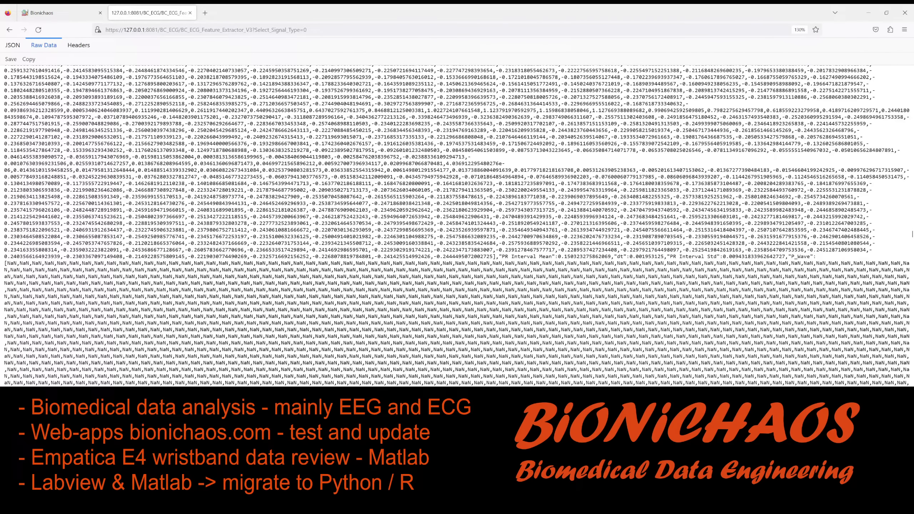
pyautogui.hotkey('alt', 'Tab')
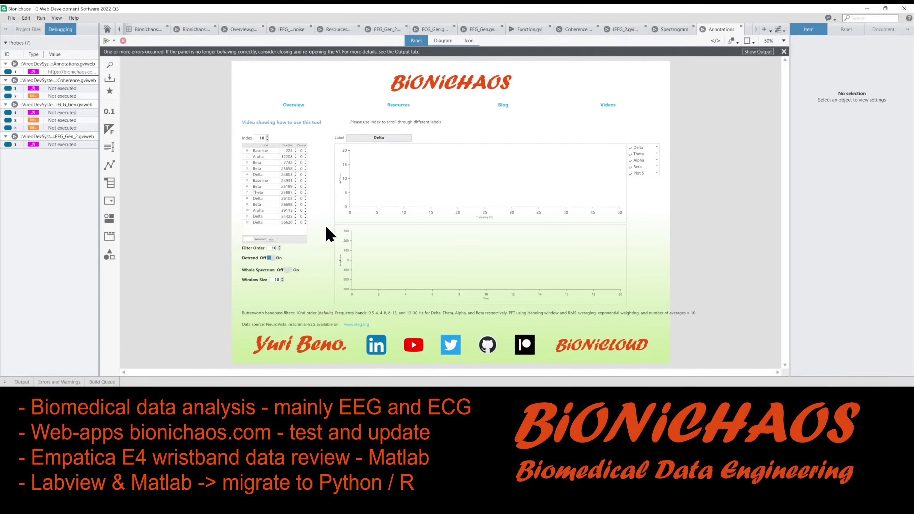
pyautogui.click(140, 29)
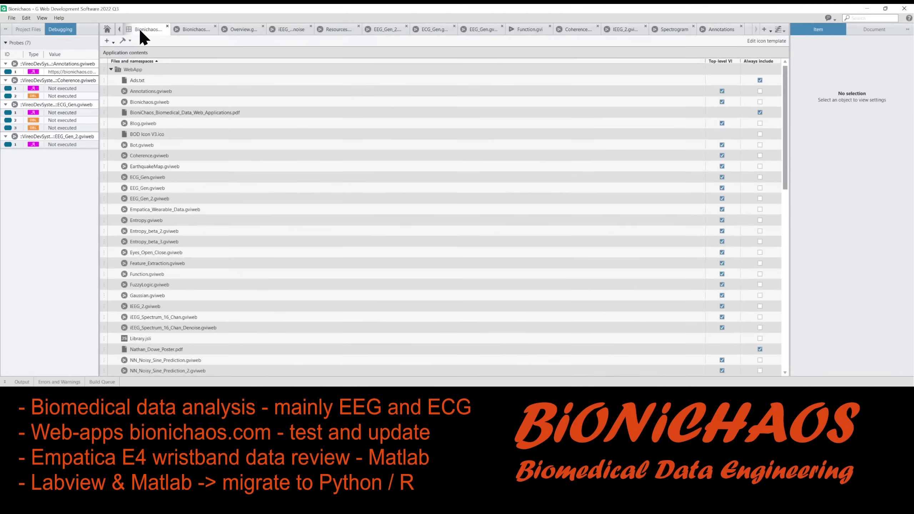
pyautogui.click(120, 29)
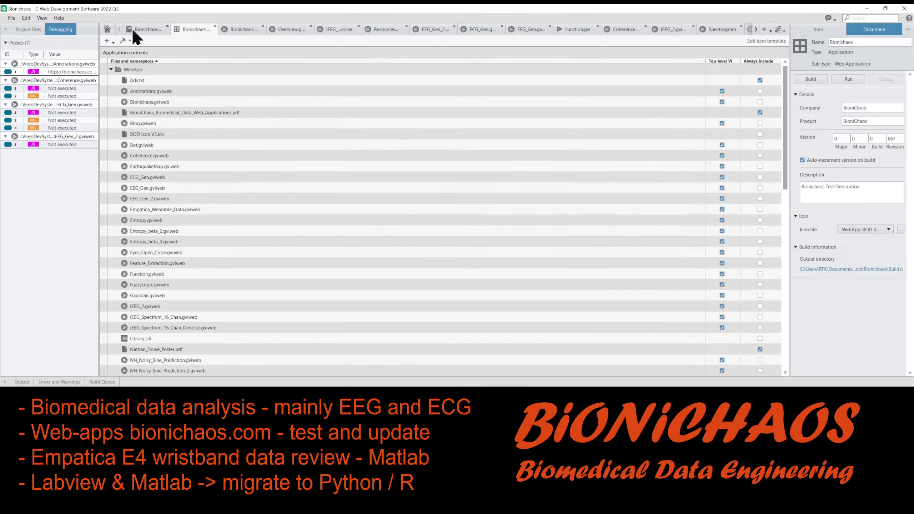
pyautogui.click(131, 28)
pyautogui.click(180, 28)
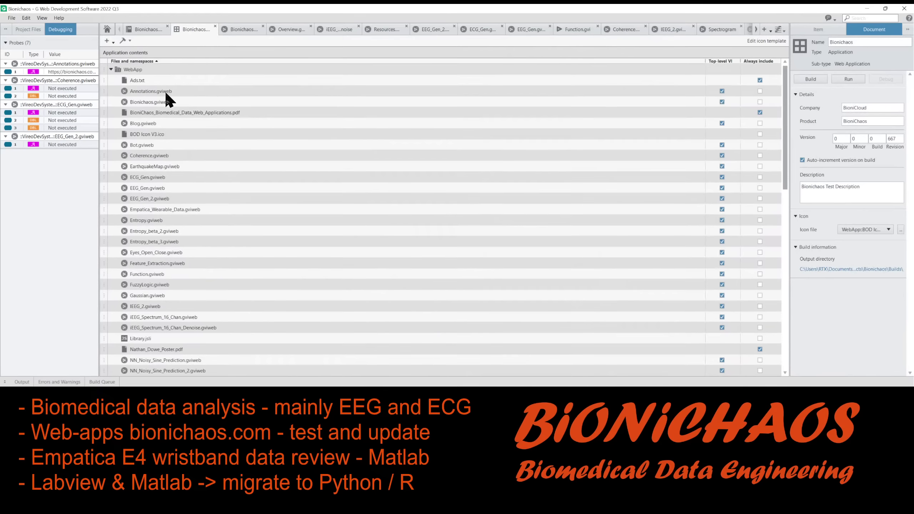
# Step: Inspect the Google ads script in the HTML source of iEEG_Spectrum_16_Chan_Denoise.gviweb, close the source and show the Resources page
pyautogui.click(244, 26)
pyautogui.click(285, 31)
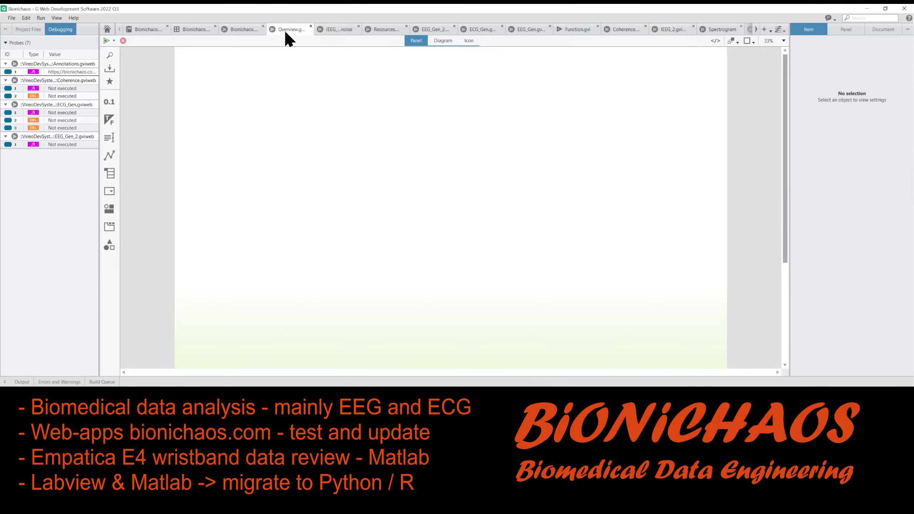
pyautogui.click(331, 32)
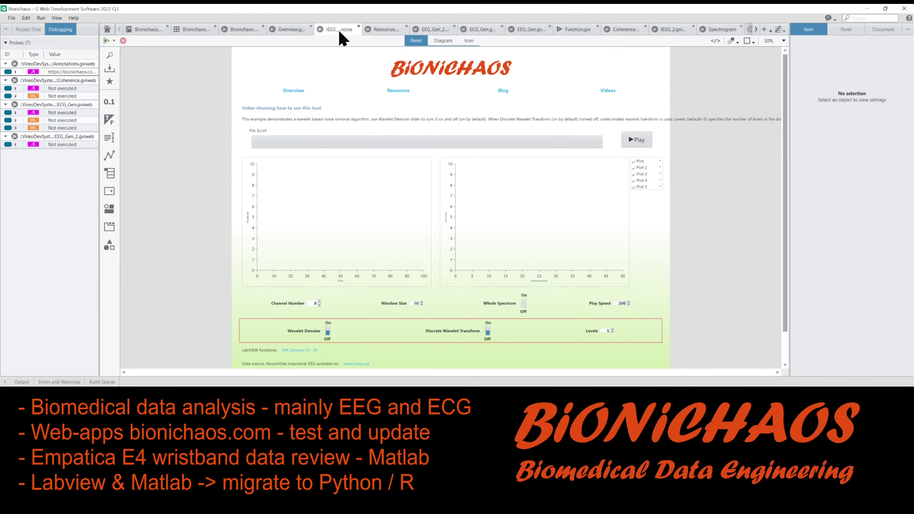
pyautogui.click(715, 41)
pyautogui.moveTo(293, 139); pyautogui.dragTo(462, 141)
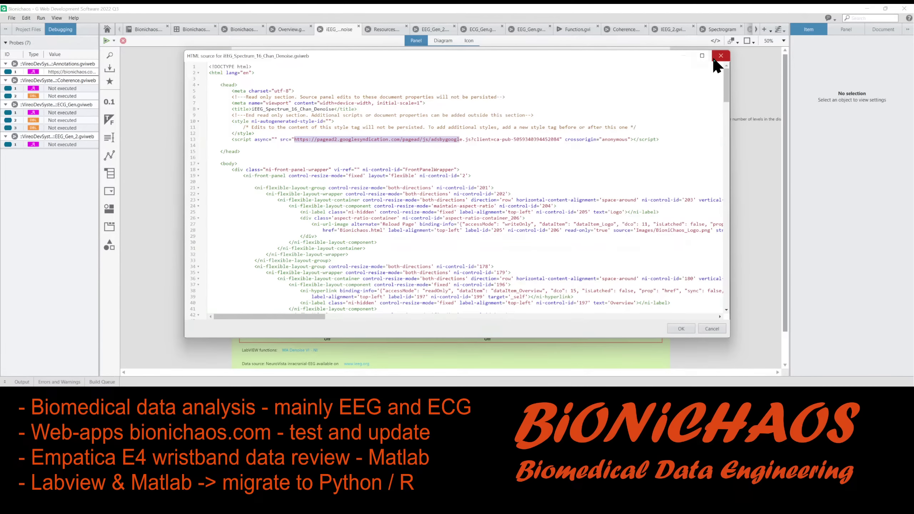
pyautogui.click(716, 65)
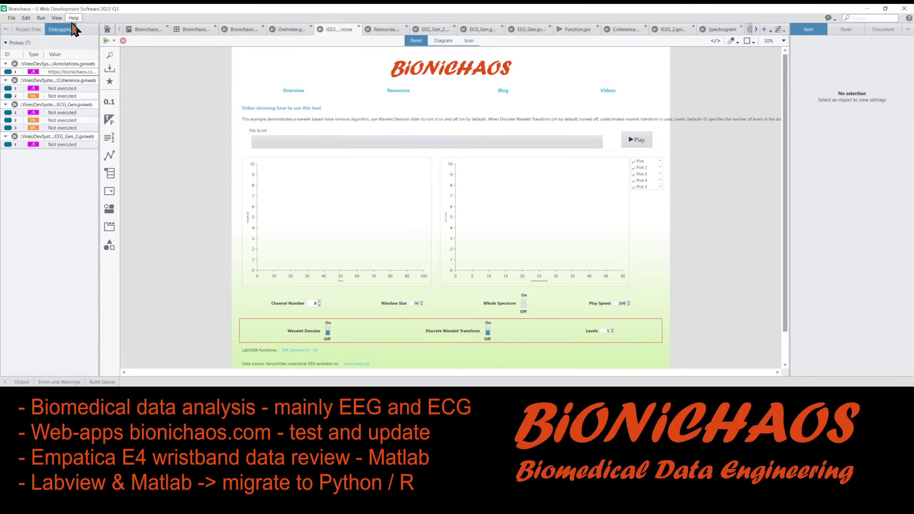
pyautogui.click(379, 28)
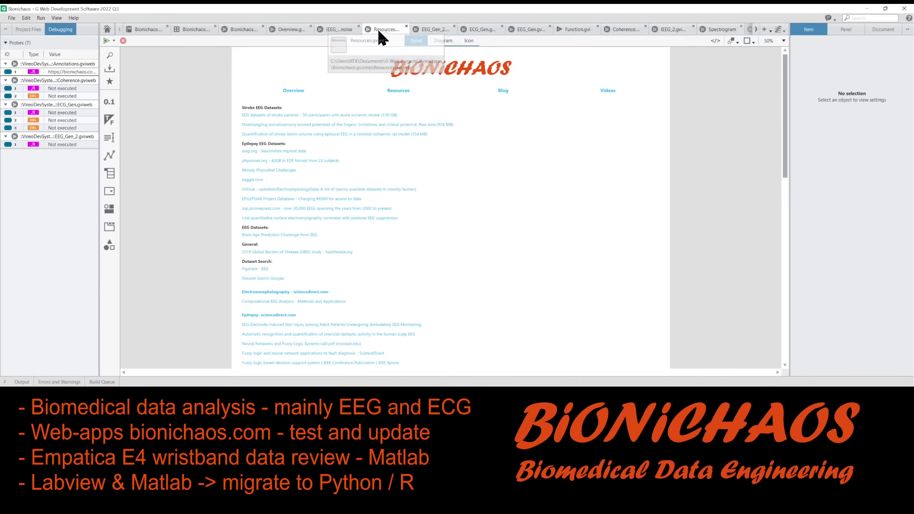
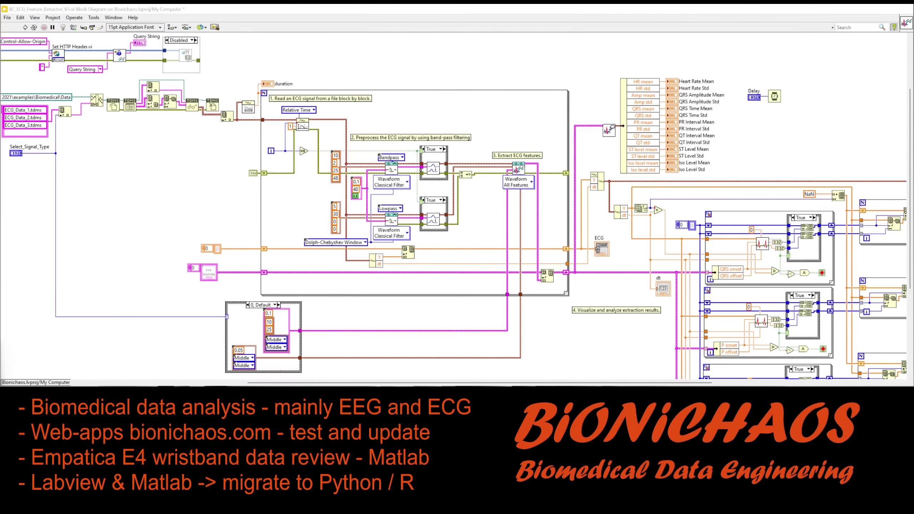
# Step: Switch from the LabVIEW block diagram to the Edge browser showing the ResearchGate figure of band-pass and band-stop filters
pyautogui.hotkey('alt', 'Tab')
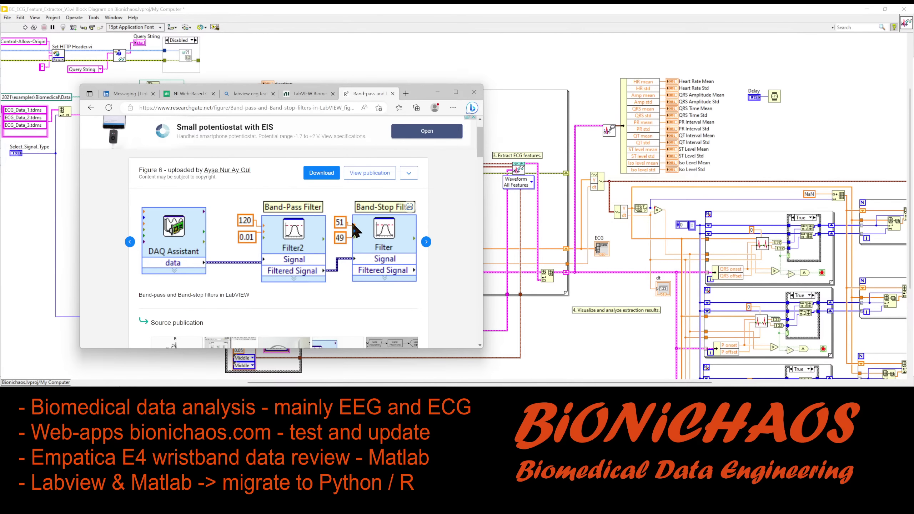
# Step: Hide Context Help and compare the ResearchGate band-pass and band-stop filter figure with the ECG preprocessing filters in the LabVIEW block diagram
pyautogui.click(505, 250)
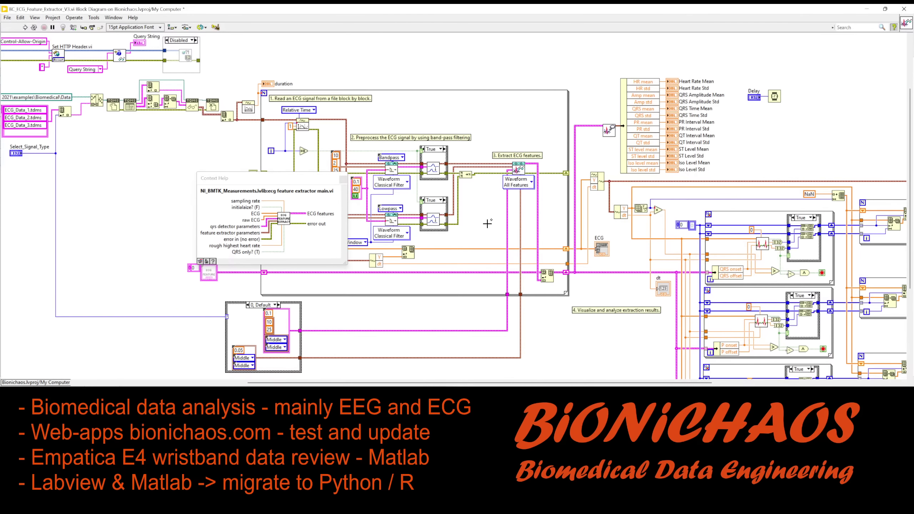
pyautogui.hotkey('ctrl', 'h')
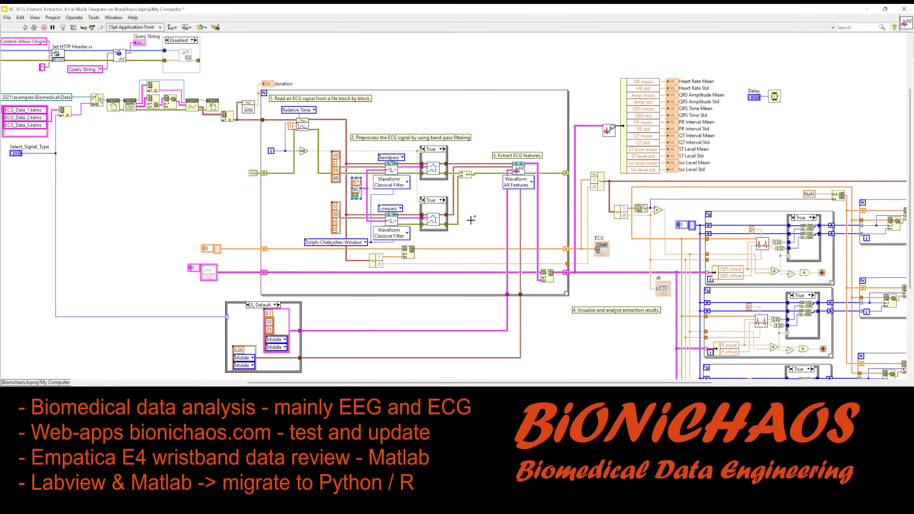
pyautogui.hotkey('alt', 'Tab')
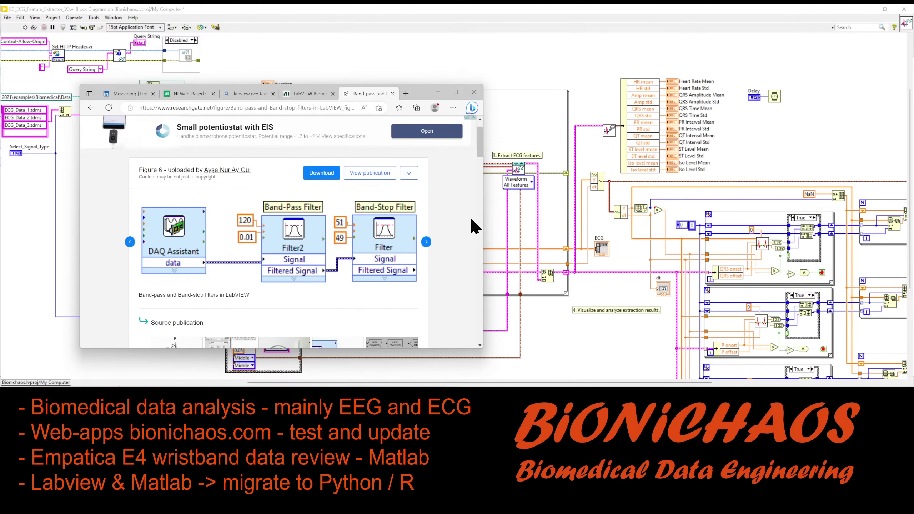
pyautogui.hotkey('alt', 'Tab')
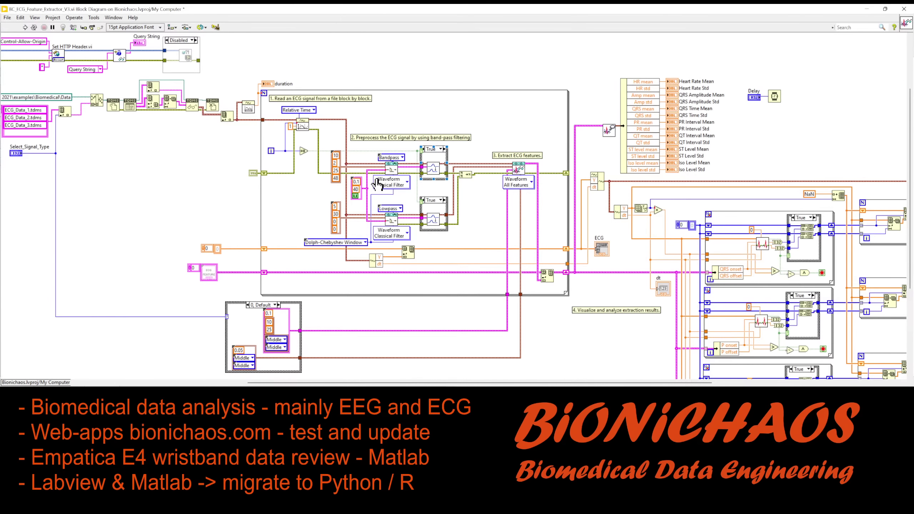
pyautogui.hotkey('alt', 'Tab')
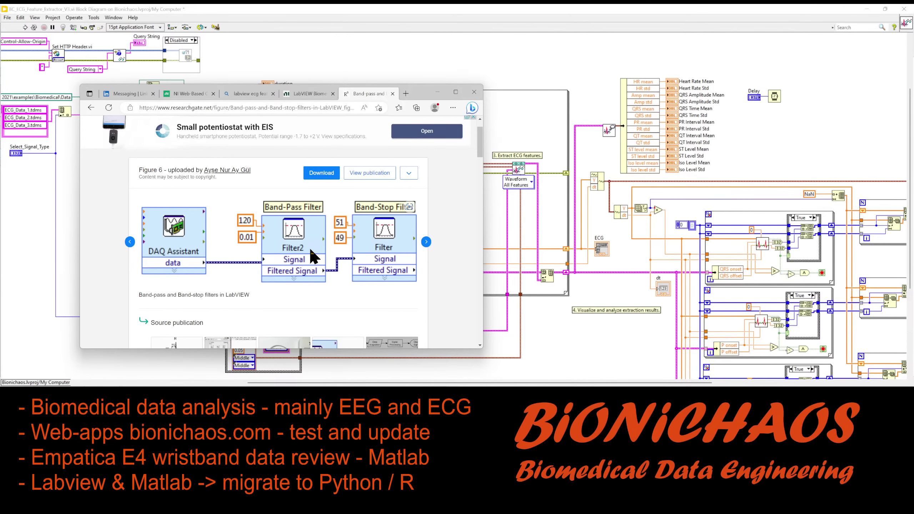
pyautogui.hotkey('alt', 'Tab')
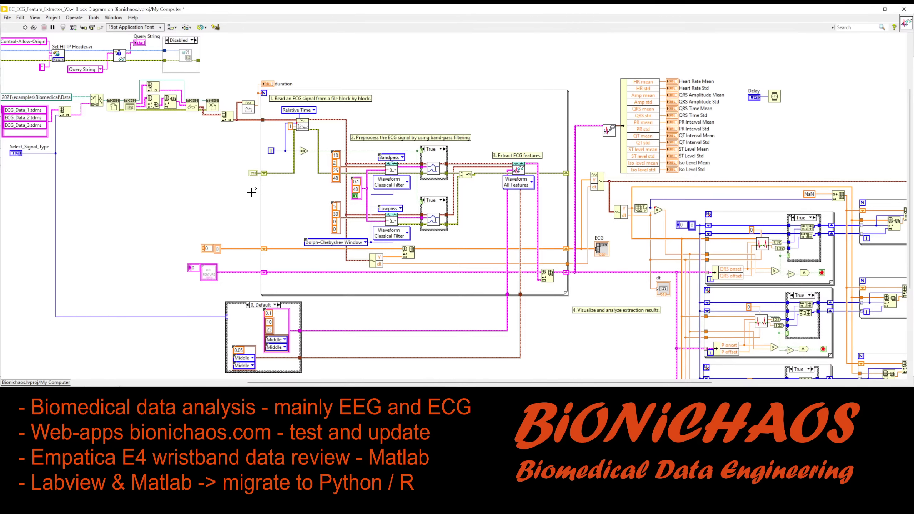
# Step: Show the ResearchGate figure on wavelet detrending and denoising, and compare it with the signal-reading and filter sections of the LabVIEW block diagram
pyautogui.hotkey('alt', 'Tab')
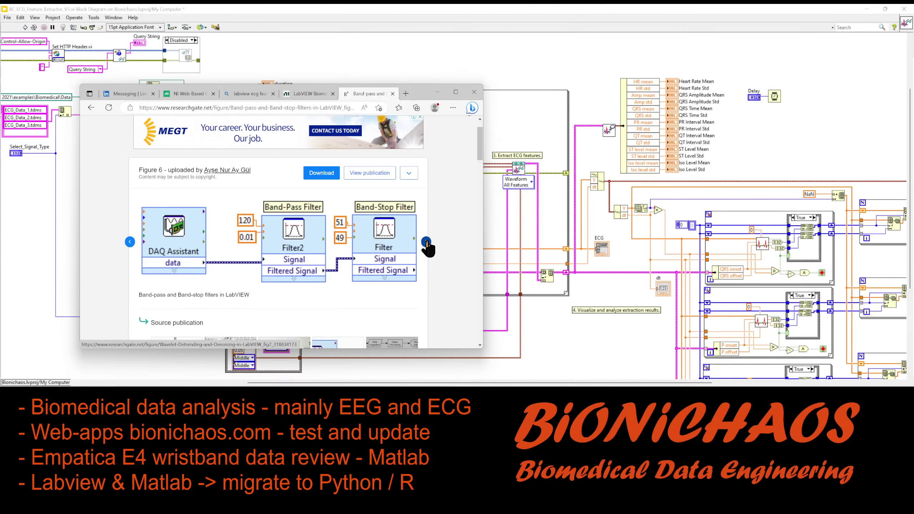
pyautogui.hotkey('alt', 'Tab')
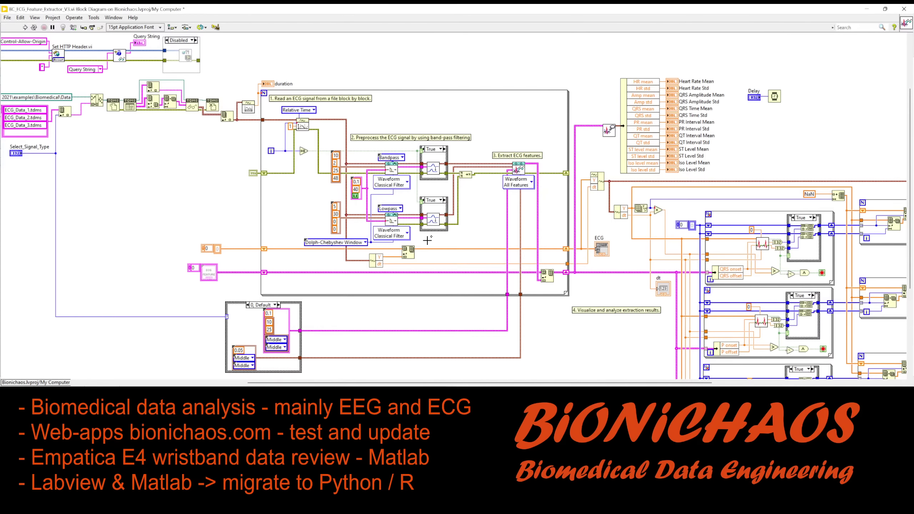
pyautogui.hotkey('alt', 'Tab')
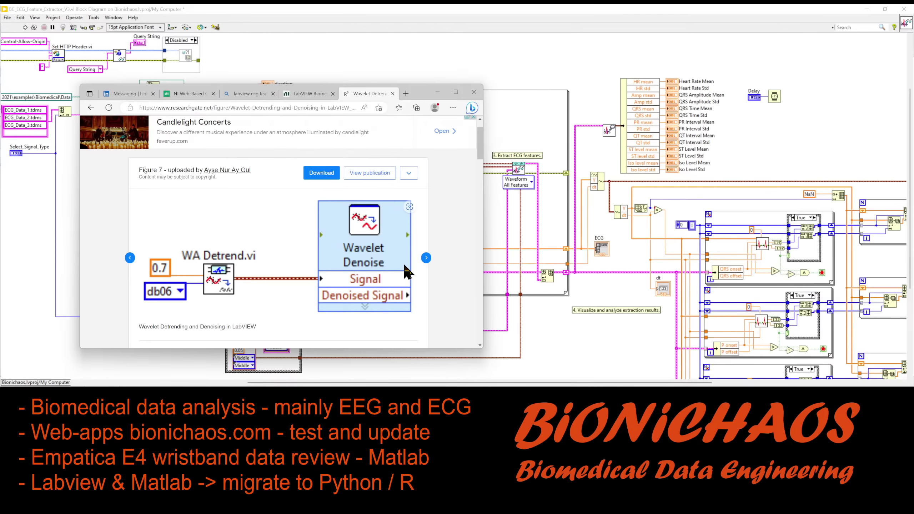
pyautogui.hotkey('alt', 'Tab')
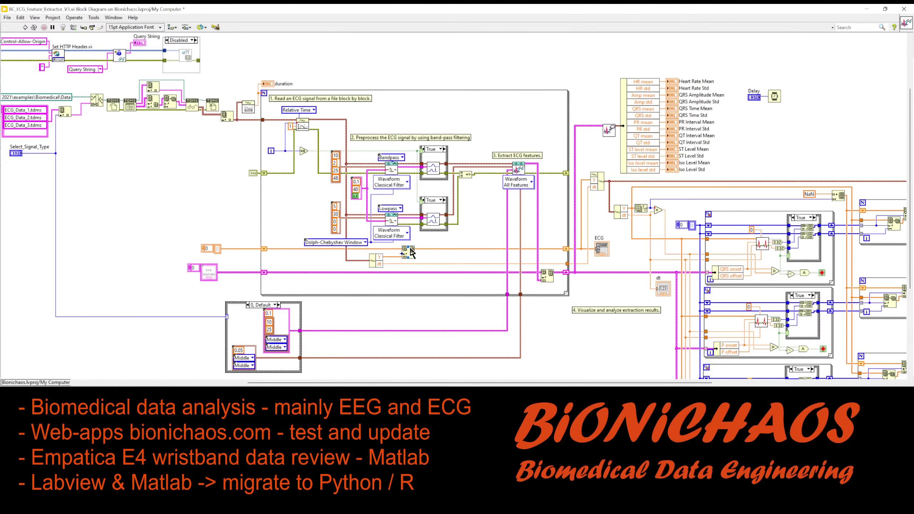
pyautogui.scroll(1, 414, 239)
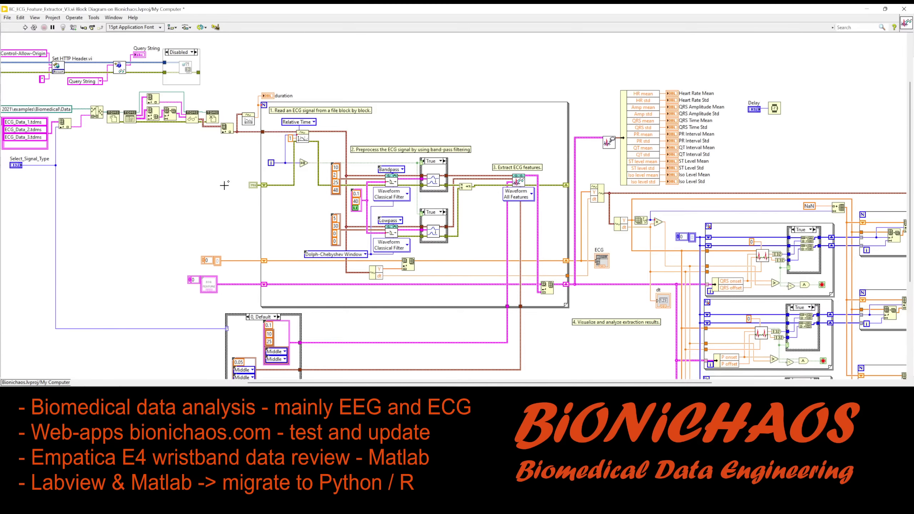
pyautogui.moveTo(113, 184); pyautogui.dragTo(153, 200)
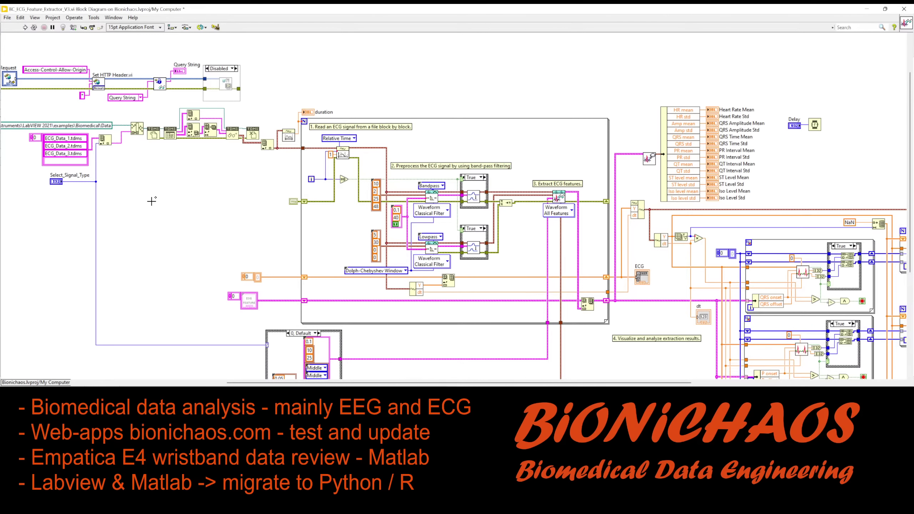
# Step: Show the ResearchGate figure on heart rate determination using the Teager energy method in the browser
pyautogui.hotkey('alt', 'Tab')
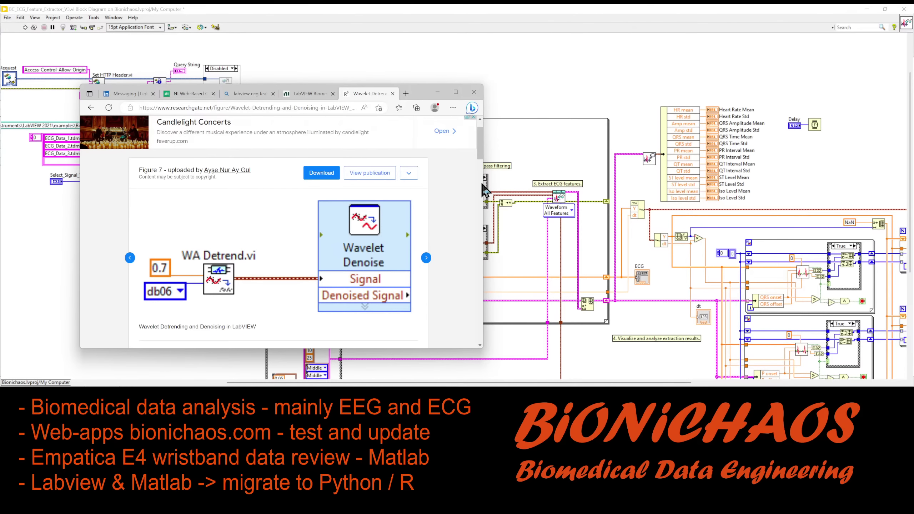
pyautogui.click(425, 257)
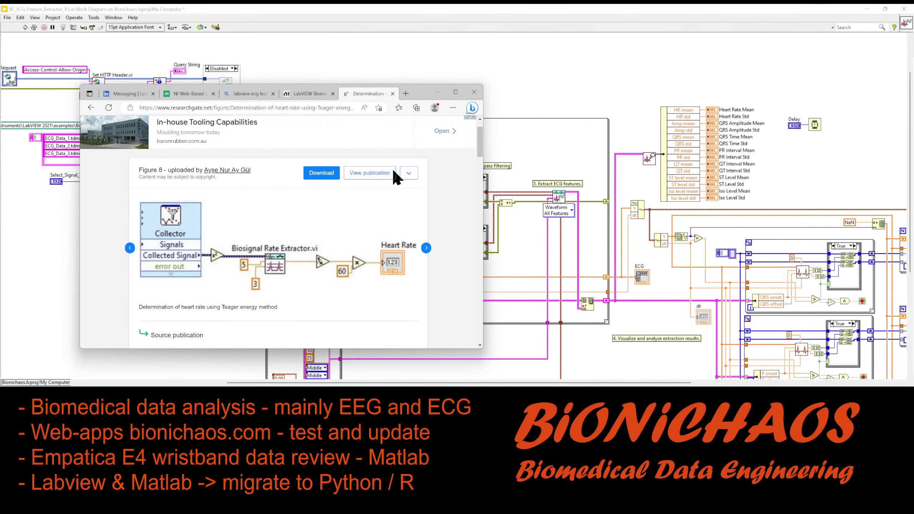
pyautogui.moveTo(414, 93); pyautogui.dragTo(817, 74)
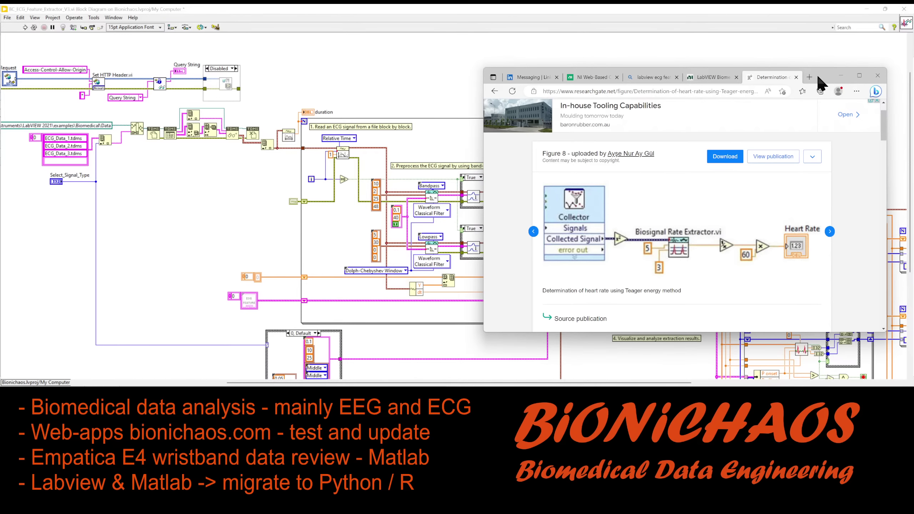
pyautogui.moveTo(817, 74); pyautogui.dragTo(418, 91)
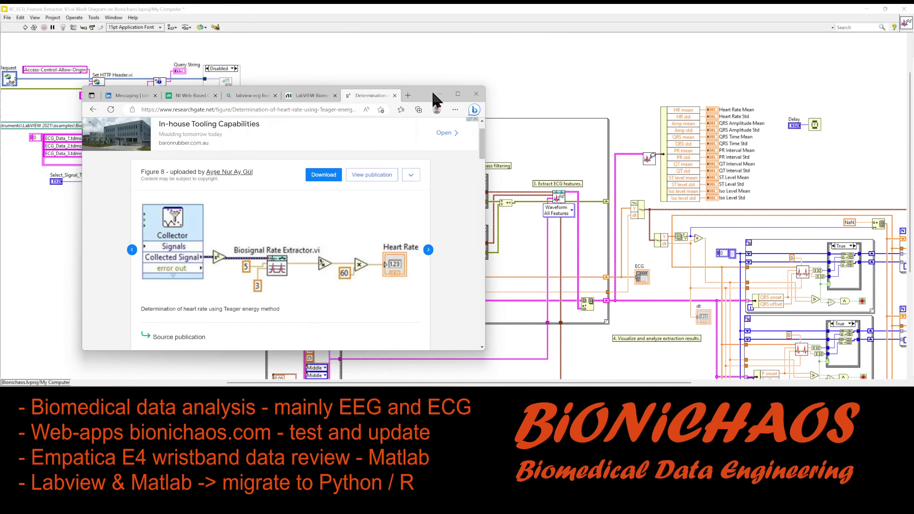
# Step: Look through the ECG Palette's HRV Analysis functions from the Extract ECG features node and compare with the heart rate figure
pyautogui.click(559, 198)
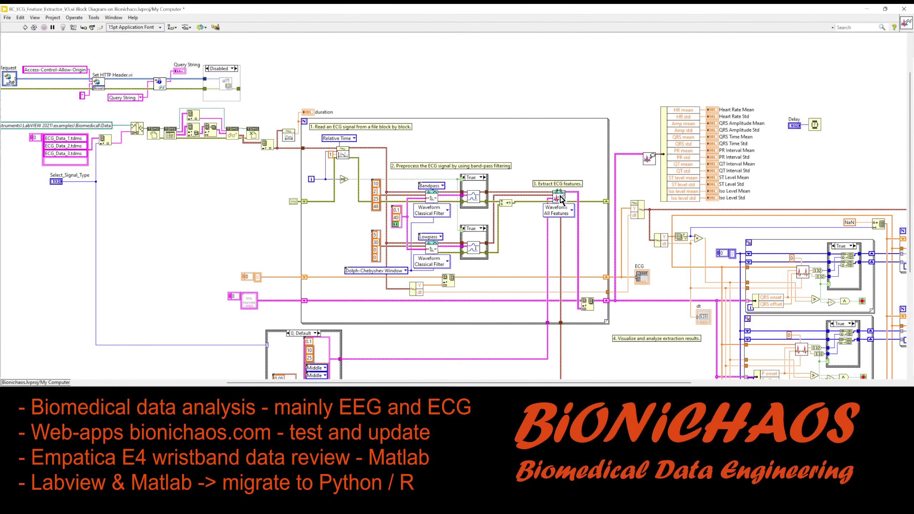
pyautogui.rightClick(559, 196)
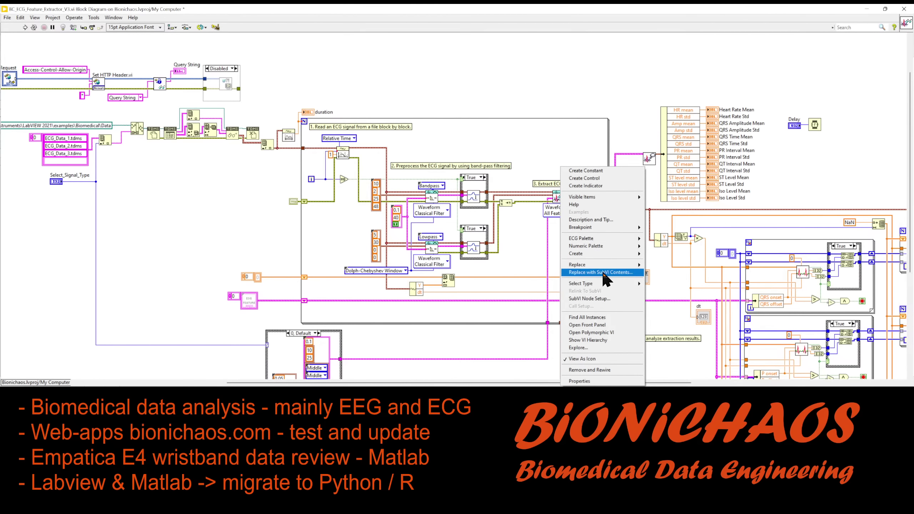
pyautogui.moveTo(603, 239)
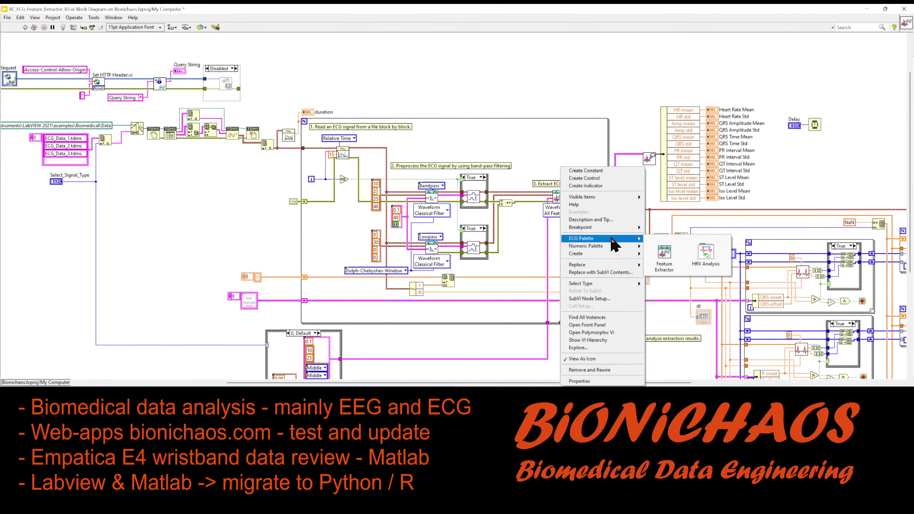
pyautogui.moveTo(713, 251)
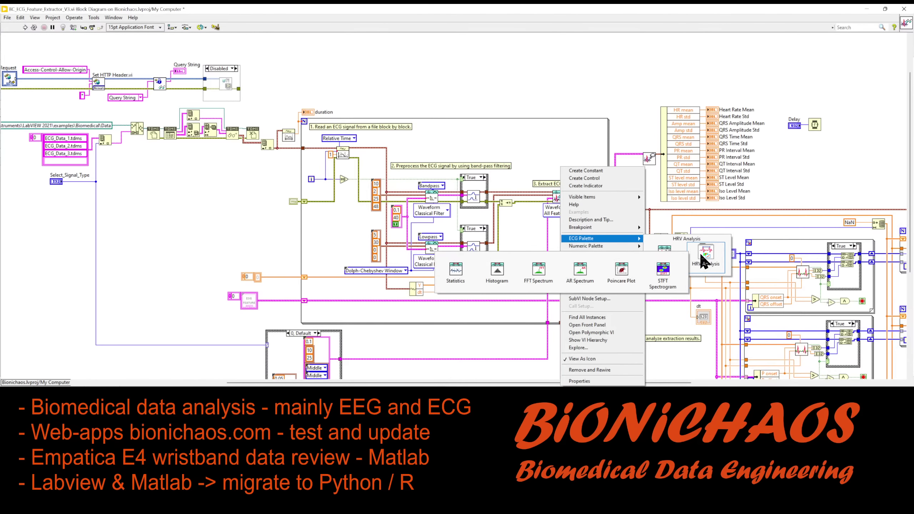
pyautogui.hotkey('alt', 'Tab')
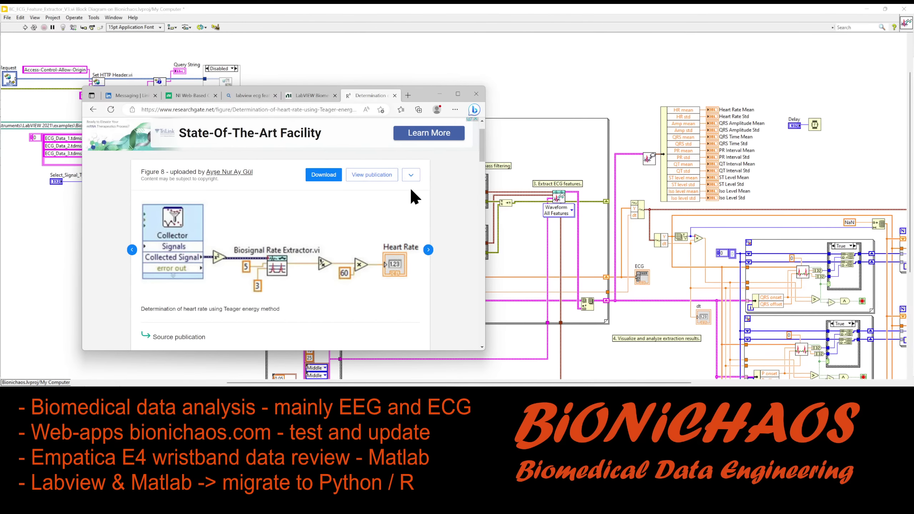
# Step: Find "biosignal rate" with Quick Drop and place Biosignal Rate Extractor.vi in the empty area above the main loop
pyautogui.click(550, 165)
pyautogui.hotkey('ctrl', 'space')
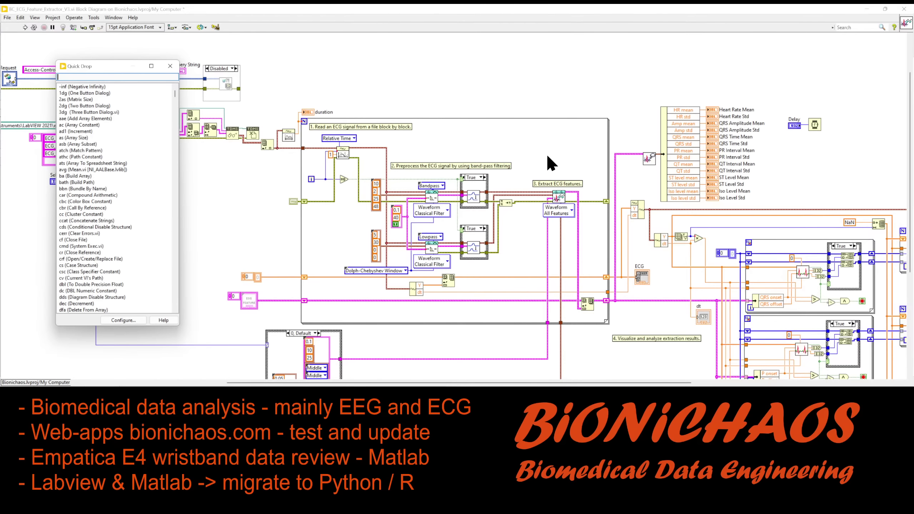
pyautogui.write('biosignal')
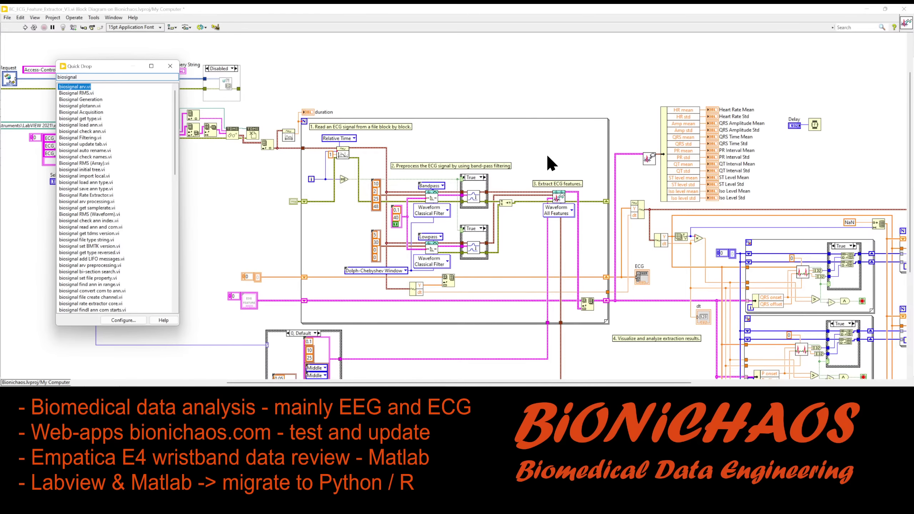
pyautogui.write('rate')
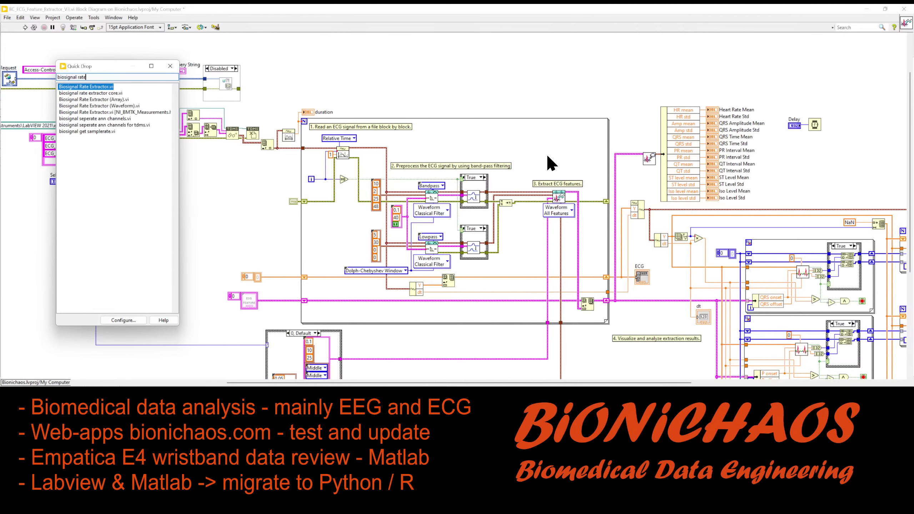
pyautogui.doubleClick(88, 86)
pyautogui.click(408, 68)
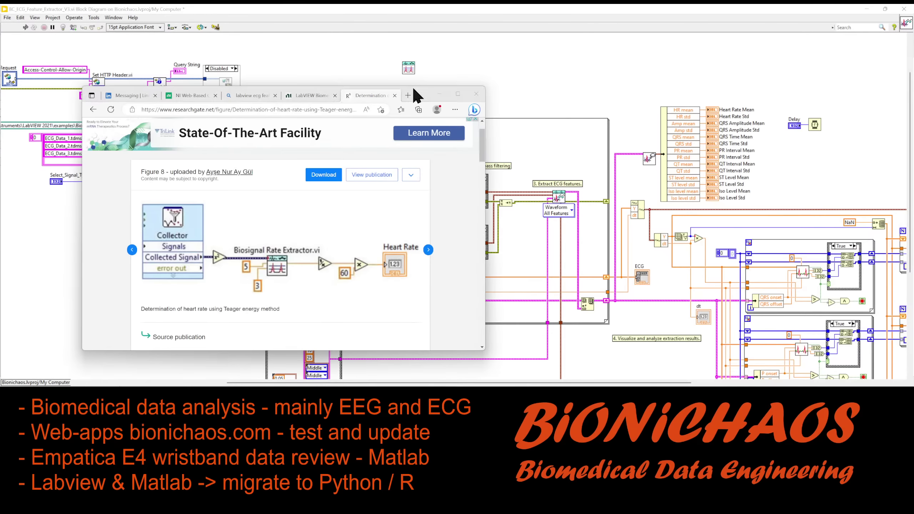
# Step: Show the label of Biosignal Rate Extractor.vi and move the node inside the main loop, above the Extract ECG features comment
pyautogui.hotkey('alt', 'Tab')
pyautogui.hotkey('alt', 'Tab')
pyautogui.rightClick(409, 69)
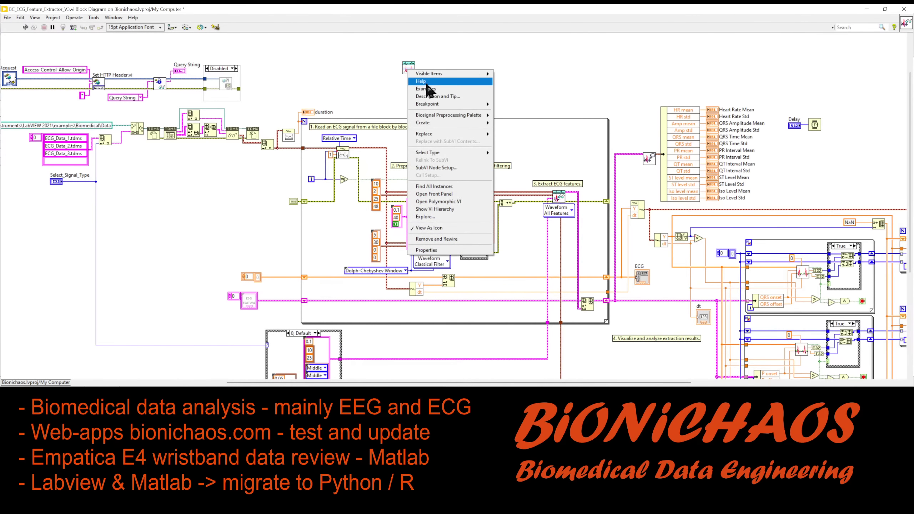
pyautogui.click(514, 82)
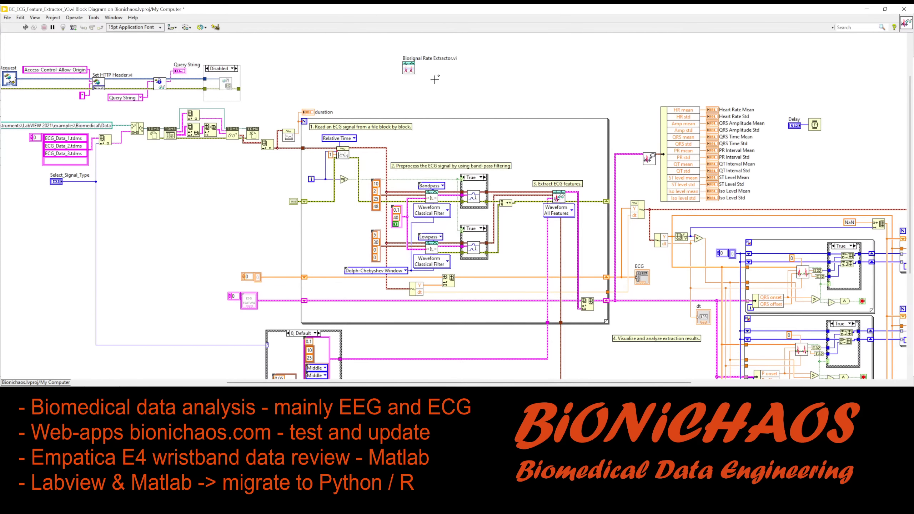
pyautogui.click(410, 68)
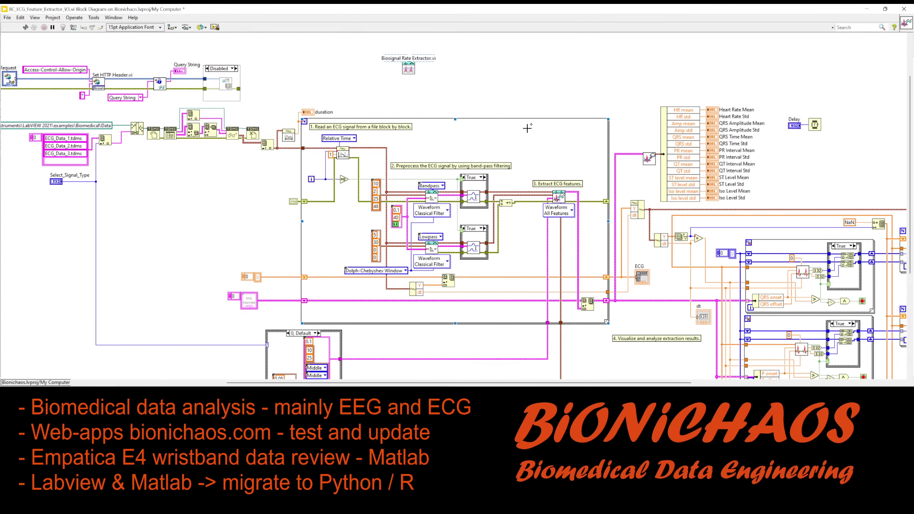
pyautogui.moveTo(413, 73); pyautogui.dragTo(559, 153)
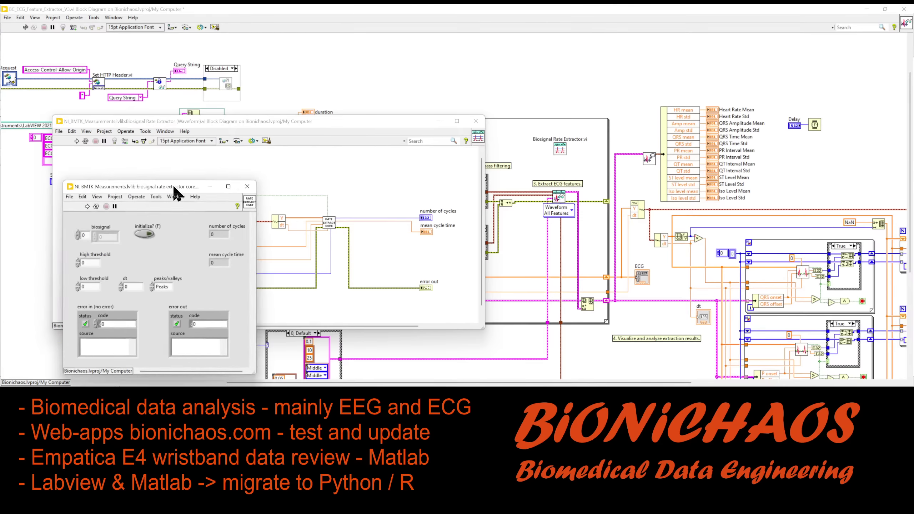
# Step: Open the block diagram of the biosignal rate extractor core VI and move its window fully into view
pyautogui.moveTo(173, 184); pyautogui.dragTo(261, 153)
pyautogui.hotkey('ctrl', 'e')
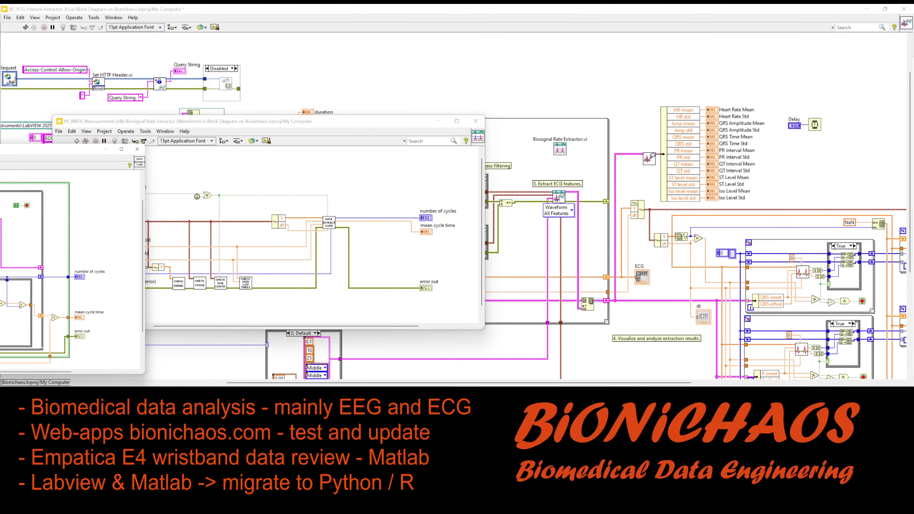
pyautogui.moveTo(57, 149); pyautogui.dragTo(340, 93)
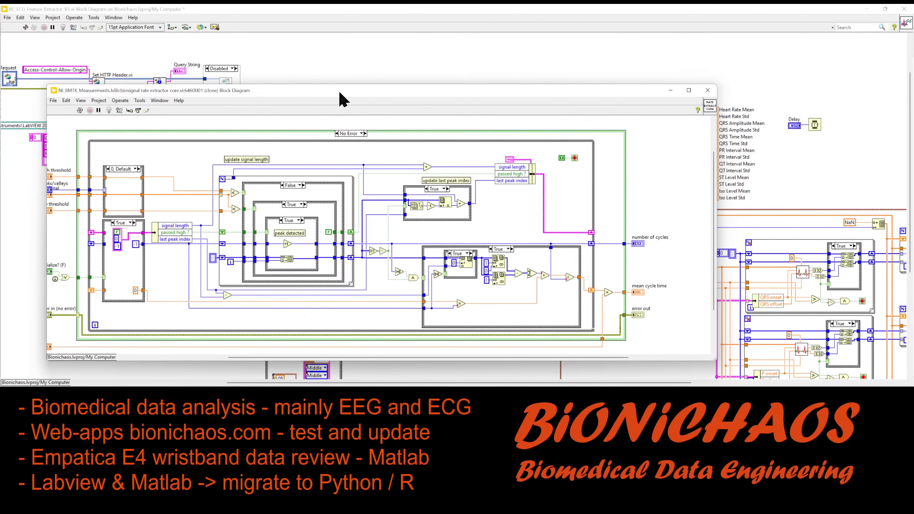
# Step: Look through the nested peak-detection case structures in the rate extractor core, and close the subVI windows
pyautogui.click(301, 221)
pyautogui.click(301, 221)
pyautogui.click(301, 220)
pyautogui.click(301, 220)
pyautogui.click(306, 205)
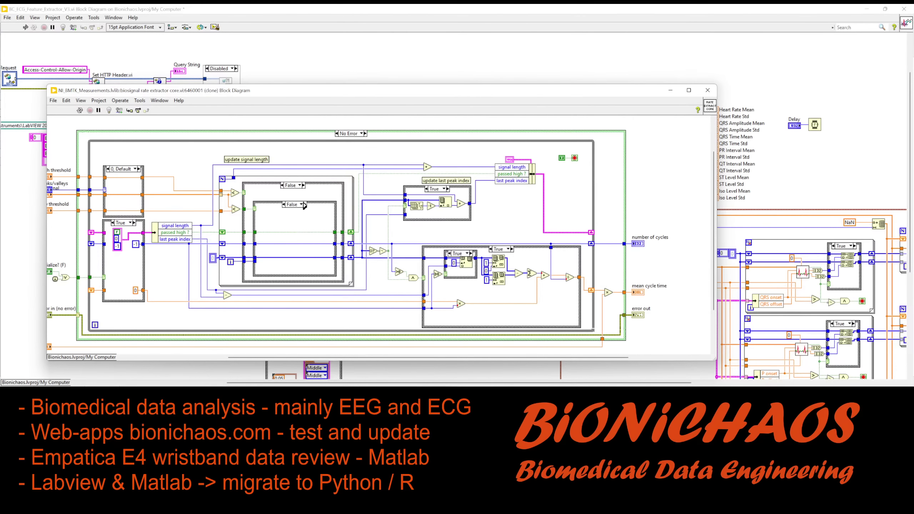
pyautogui.click(305, 204)
pyautogui.click(301, 185)
pyautogui.click(302, 186)
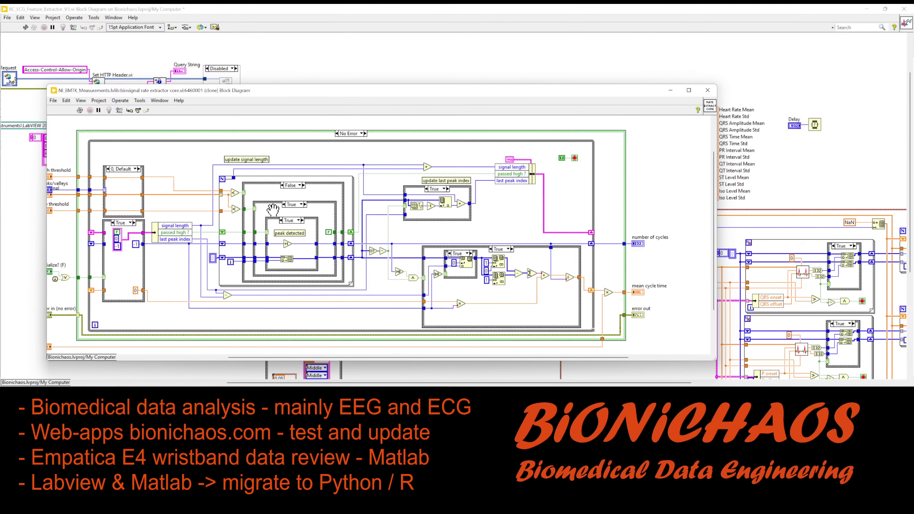
pyautogui.click(391, 225)
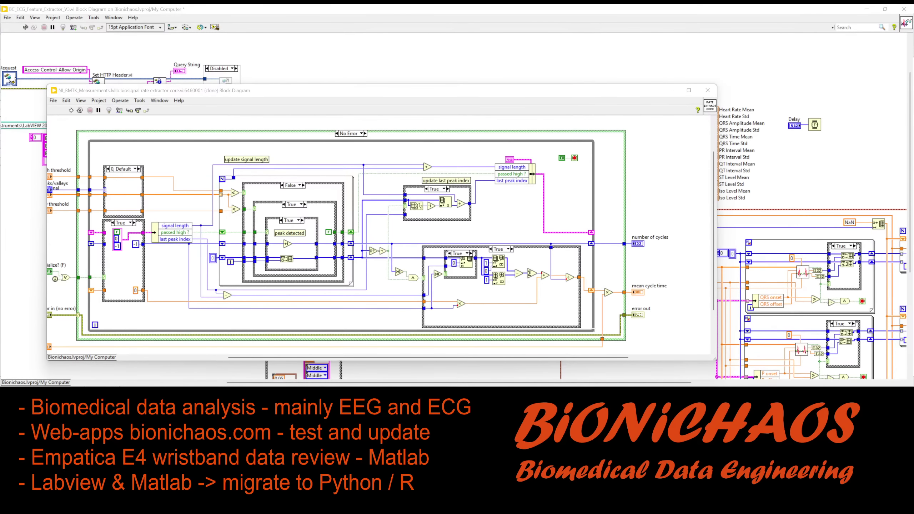
pyautogui.hotkey('ctrl', 'w')
pyautogui.hotkey('ctrl', 'w')
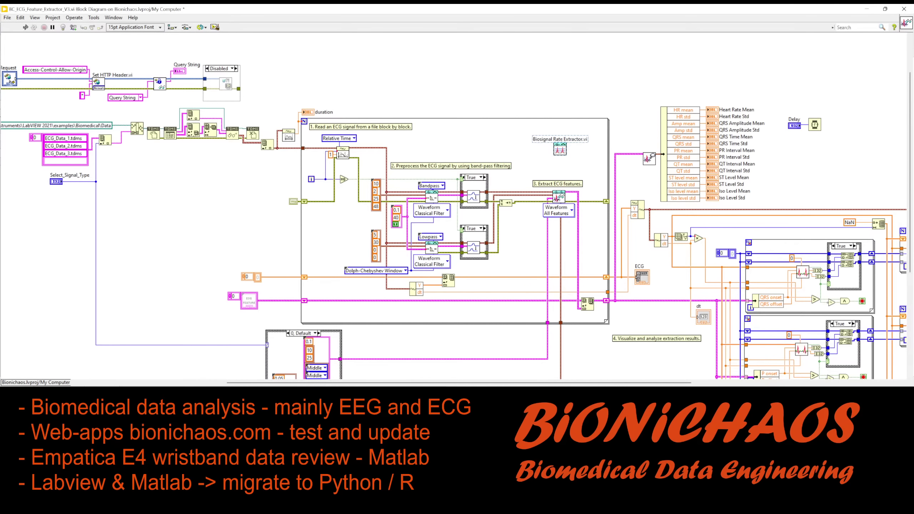
# Step: Move Biosignal Rate Extractor.vi out of the main loop into the empty area above and enclose it in a Diagram Disable Structure
pyautogui.moveTo(588, 165); pyautogui.dragTo(532, 132)
pyautogui.moveTo(566, 157); pyautogui.dragTo(533, 91)
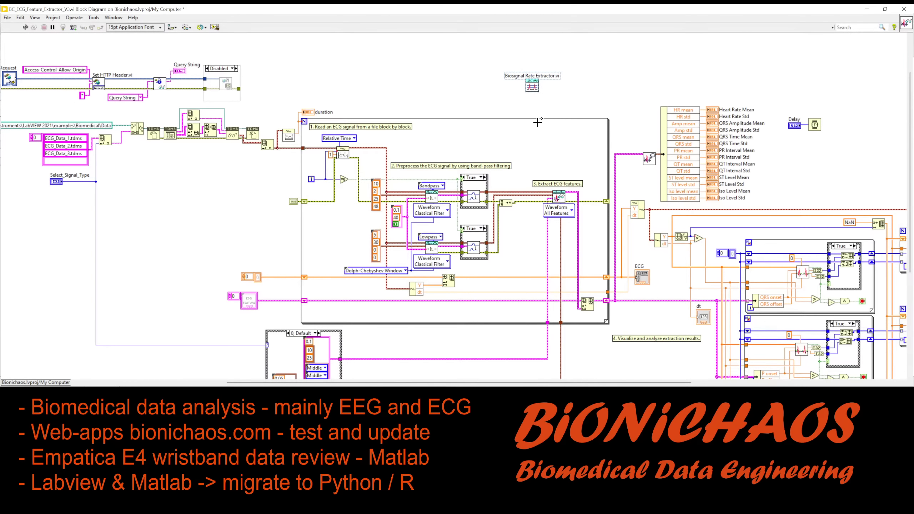
pyautogui.rightClick(608, 101)
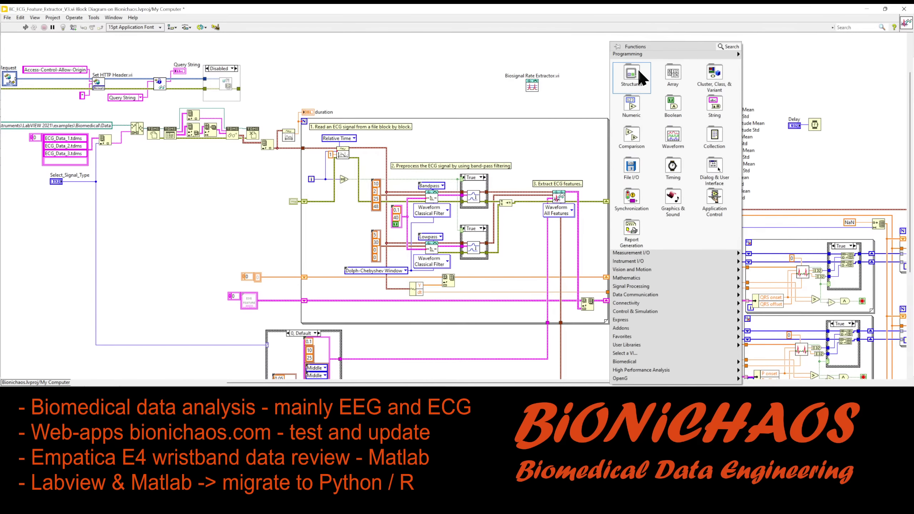
pyautogui.moveTo(640, 78)
pyautogui.click(674, 195)
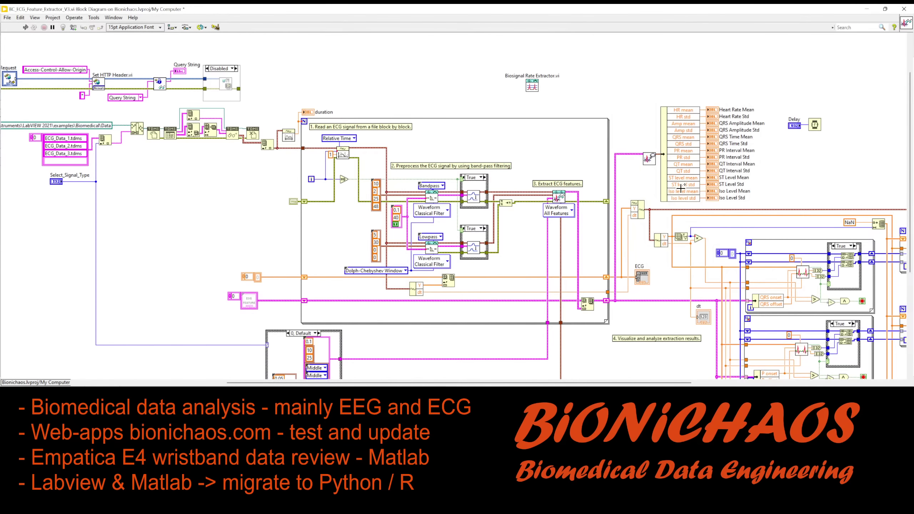
pyautogui.moveTo(471, 47); pyautogui.dragTo(612, 110)
pyautogui.rightClick(606, 91)
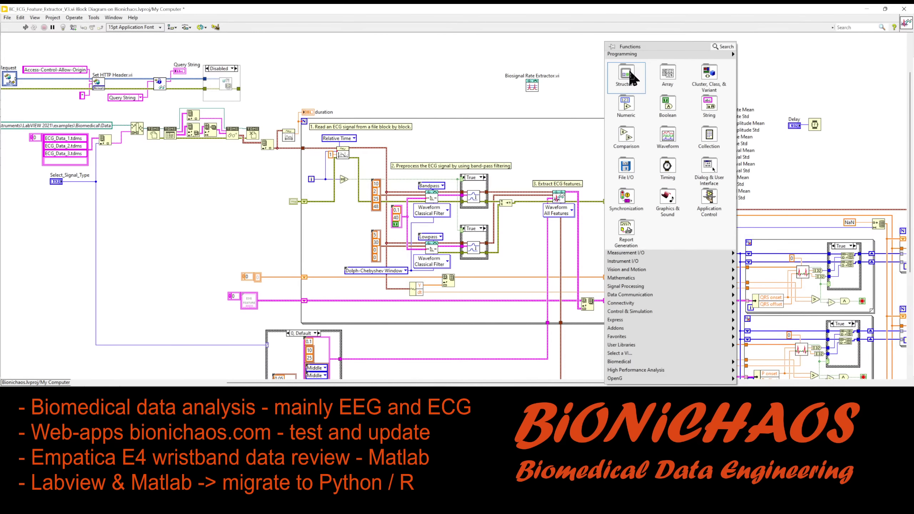
pyautogui.moveTo(634, 76)
pyautogui.click(669, 197)
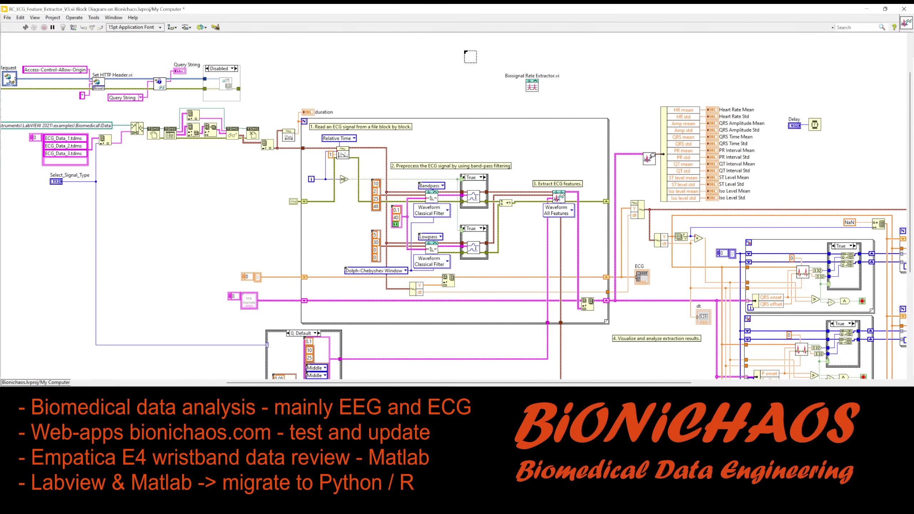
pyautogui.moveTo(465, 50); pyautogui.dragTo(597, 106)
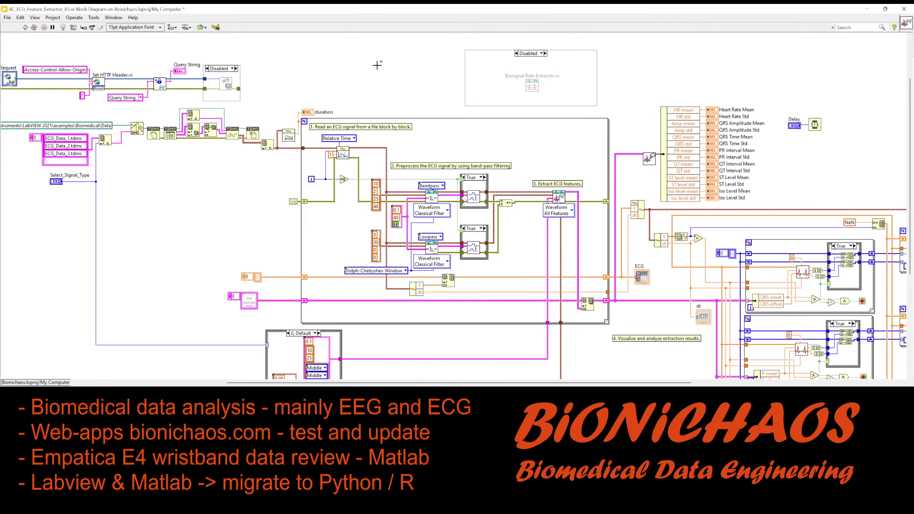
pyautogui.hotkey('ctrl', 'e')
pyautogui.hotkey('ctrl', 'e')
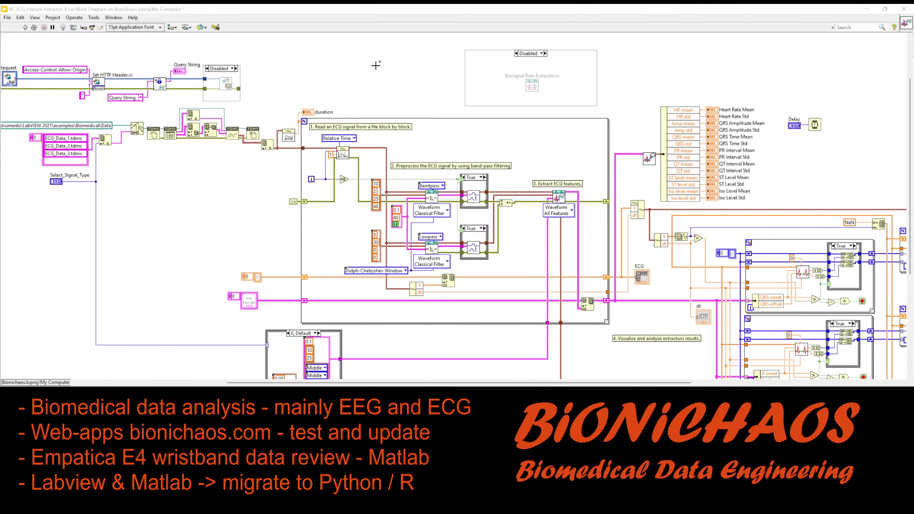
# Step: Switch to the ResearchGate page in Edge and examine the ECG signal figure and the heart rate plots of the non-smoker subjects
pyautogui.hotkey('alt', 'Tab')
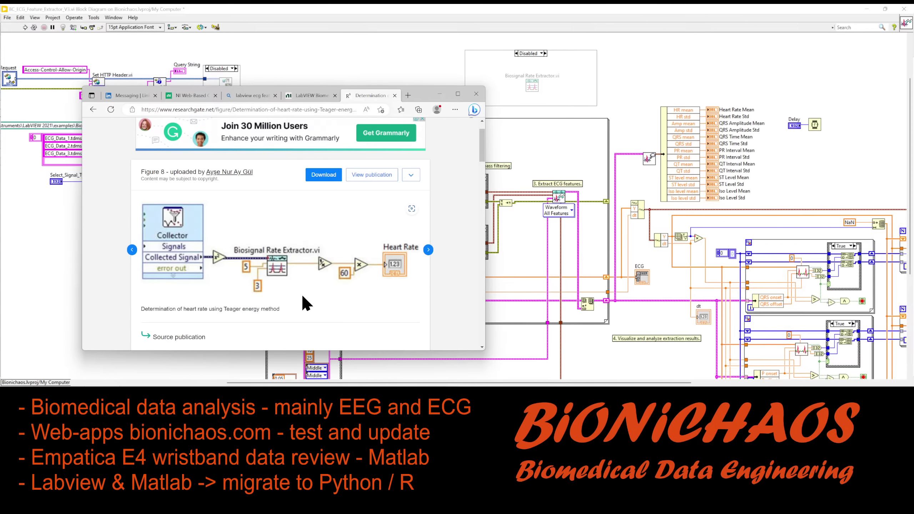
pyautogui.click(428, 249)
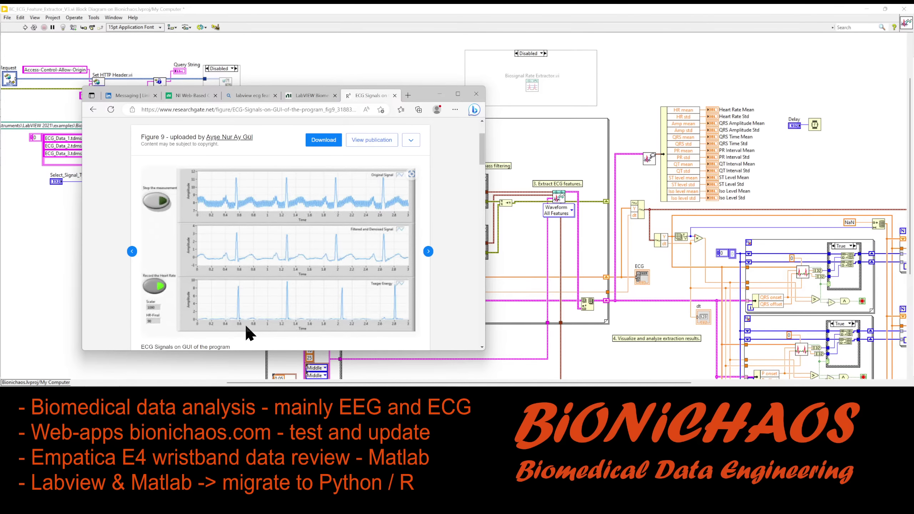
pyautogui.click(428, 252)
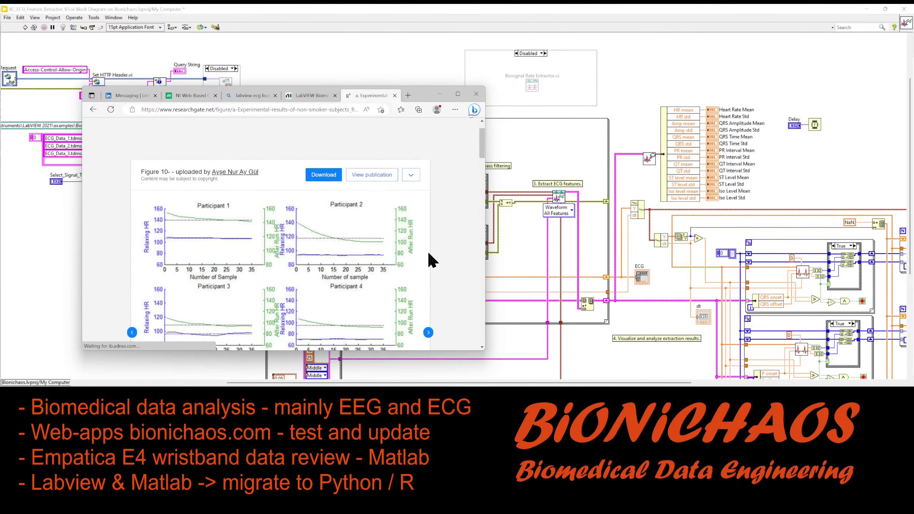
pyautogui.scroll(-2, 428, 253)
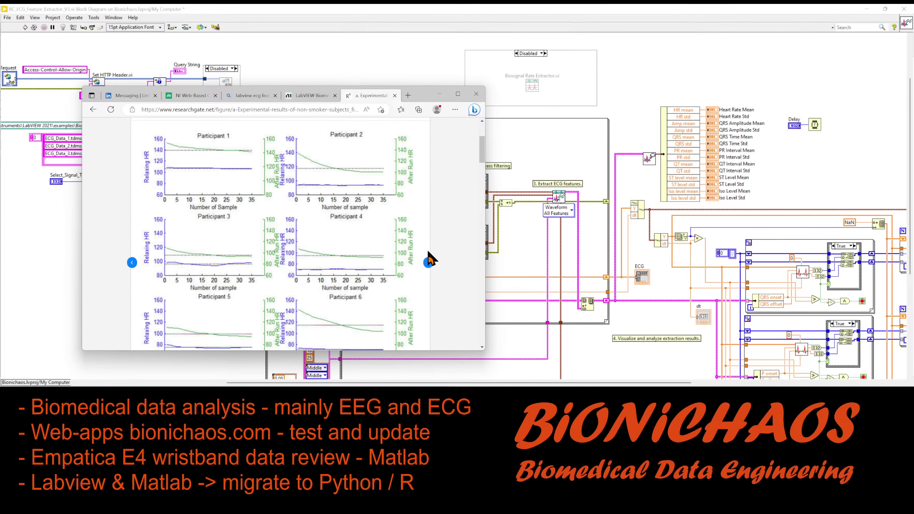
pyautogui.scroll(-2, 430, 259)
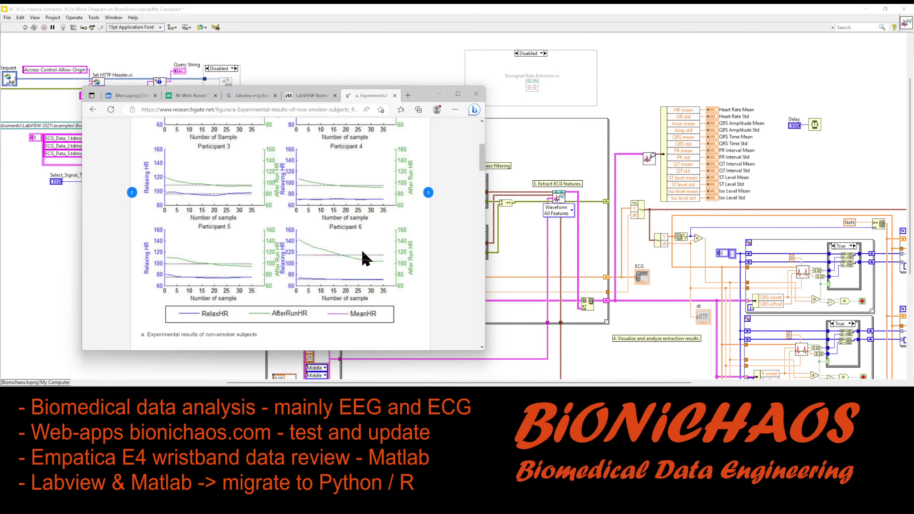
pyautogui.scroll(2, 412, 271)
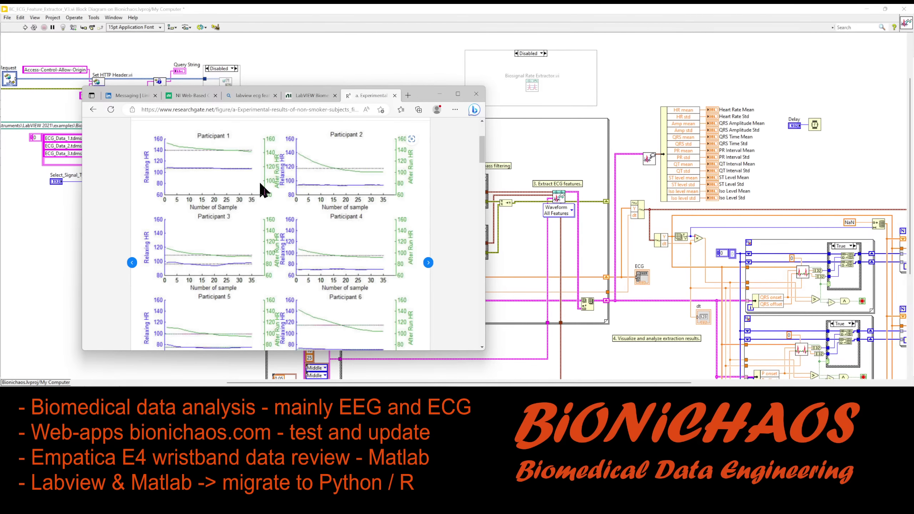
pyautogui.scroll(-3, 260, 184)
pyautogui.scroll(3, 266, 191)
pyautogui.scroll(-3, 262, 192)
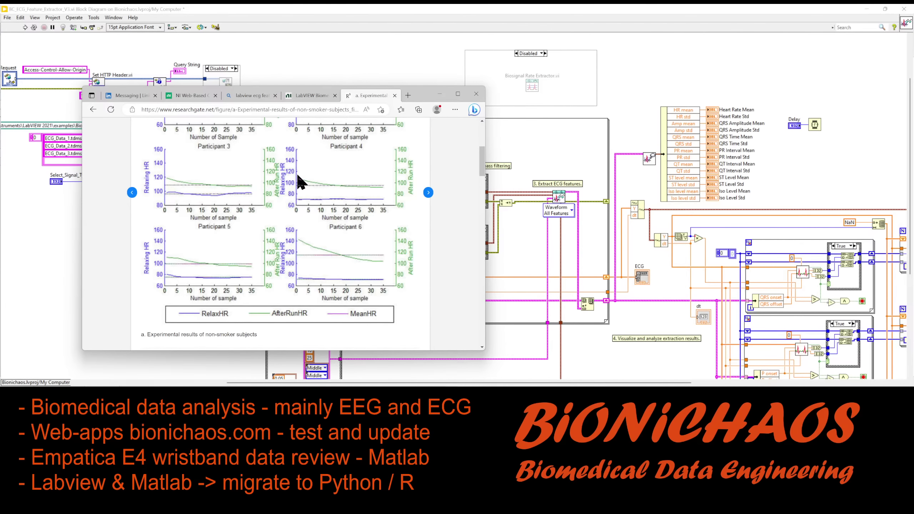
pyautogui.scroll(2, 299, 182)
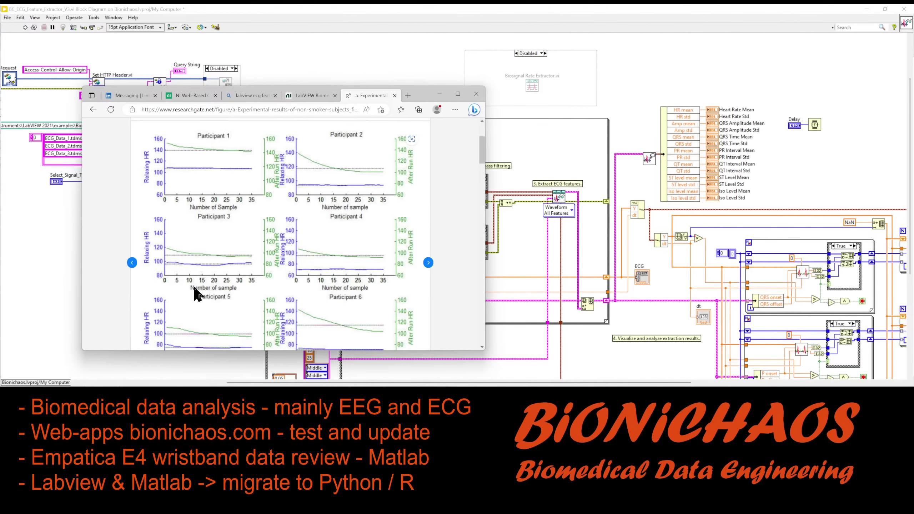
pyautogui.scroll(-1, 200, 271)
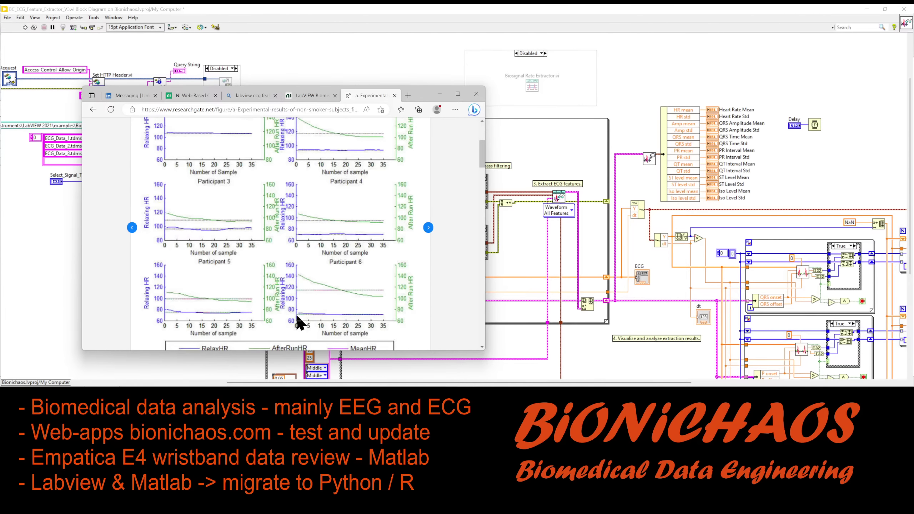
pyautogui.scroll(2, 303, 175)
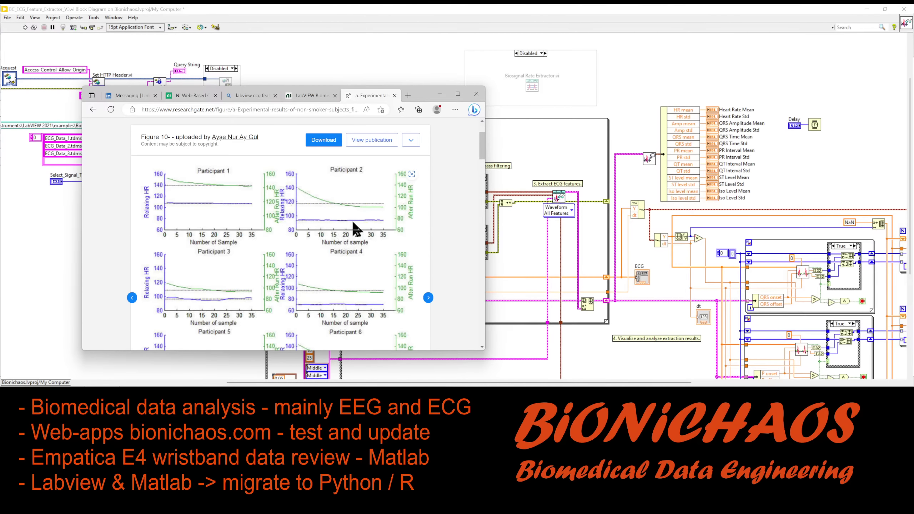
pyautogui.scroll(-2, 351, 219)
# Step: Advance to the next figure and examine the relaxed and after-run heart rate plots of the smoker subjects and their caption
pyautogui.click(428, 227)
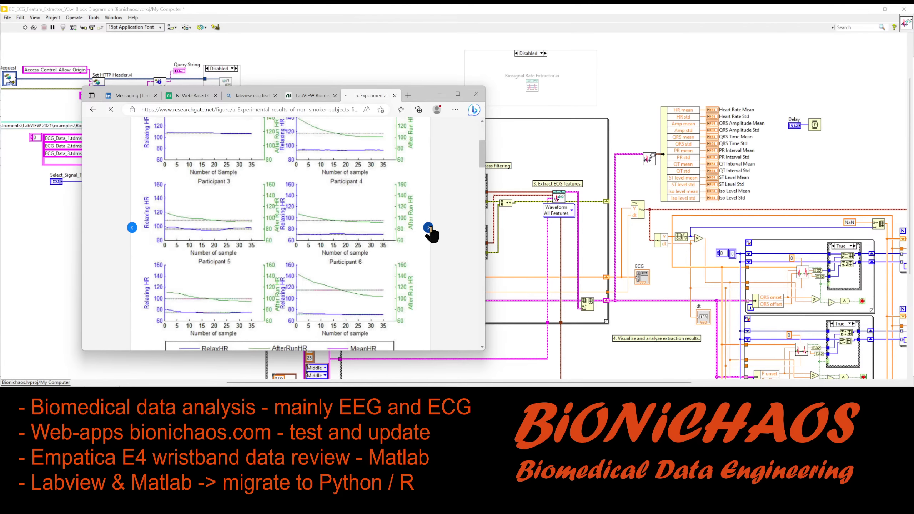
pyautogui.scroll(-2, 422, 232)
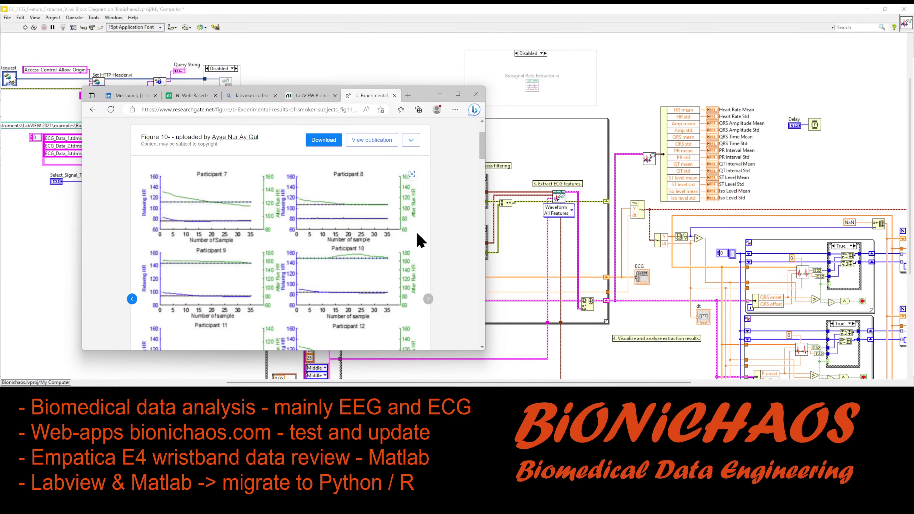
pyautogui.scroll(-2, 417, 234)
pyautogui.scroll(-1, 419, 241)
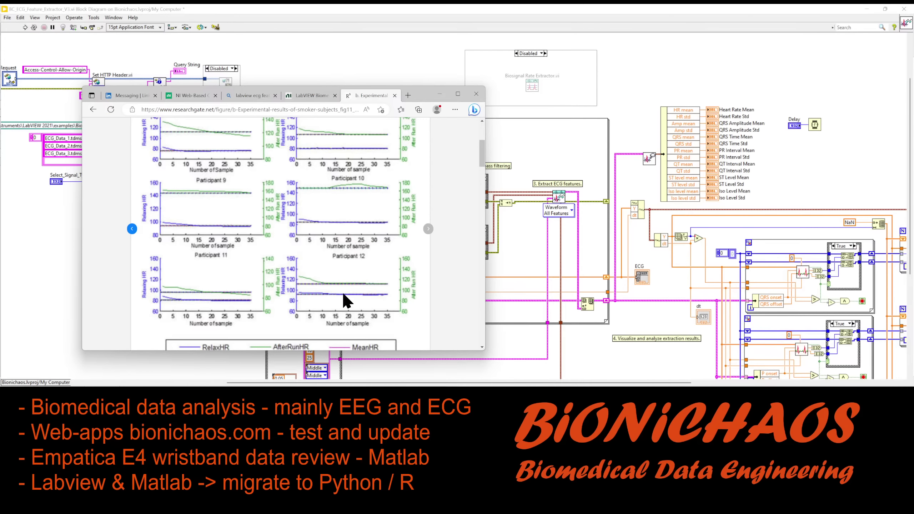
pyautogui.scroll(-1, 290, 273)
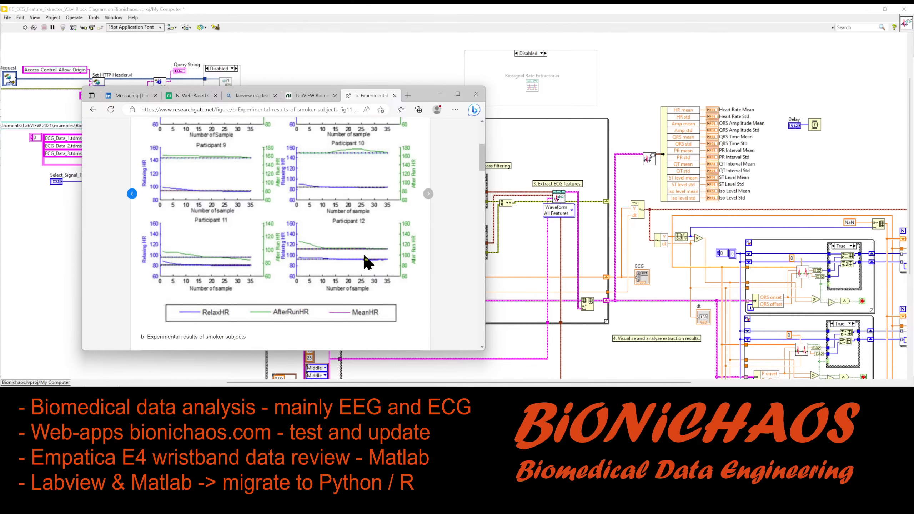
pyautogui.scroll(2, 339, 253)
pyautogui.scroll(-2, 340, 253)
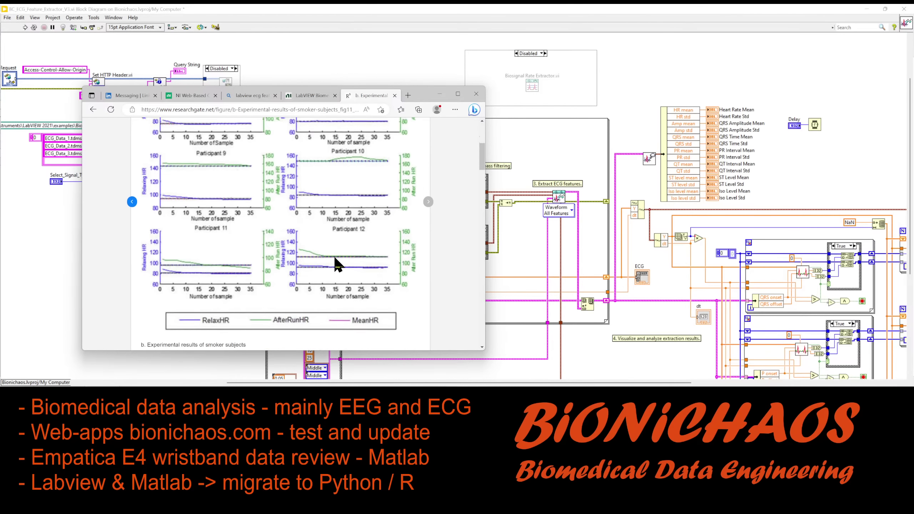
pyautogui.scroll(-2, 331, 256)
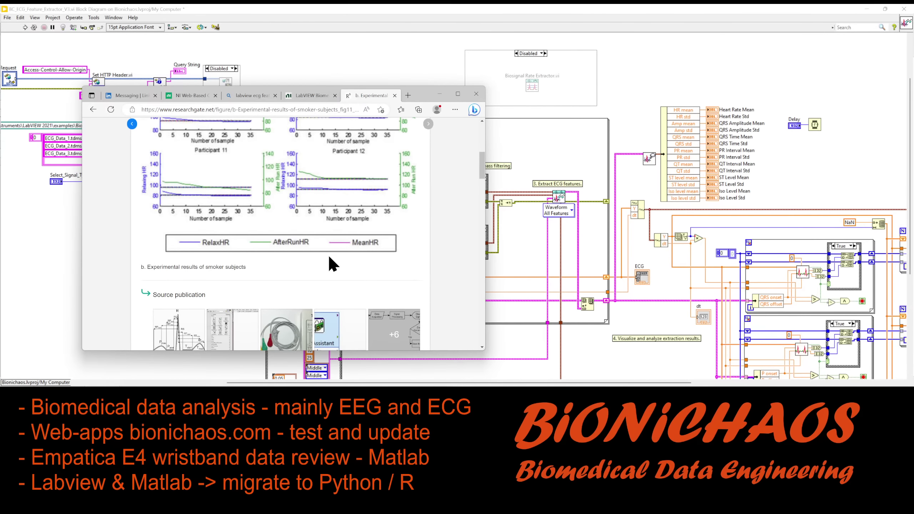
pyautogui.moveTo(186, 267); pyautogui.dragTo(247, 268)
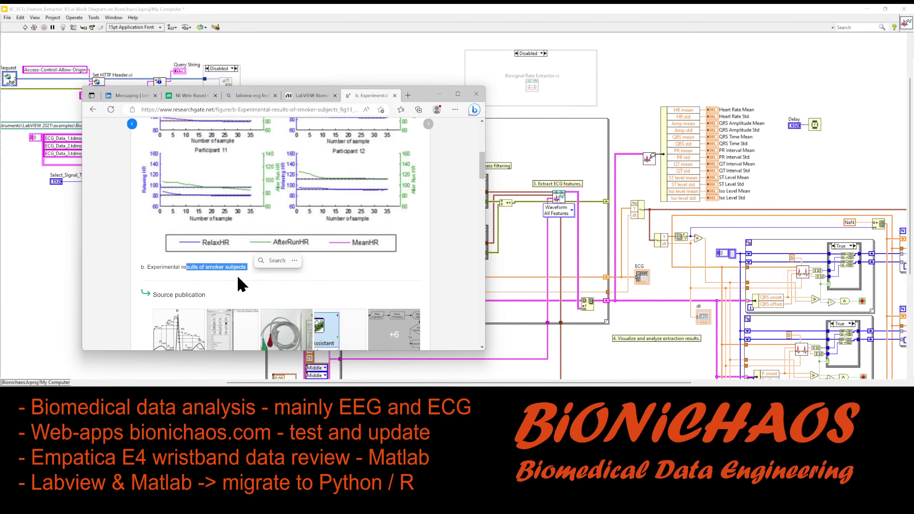
# Step: Return to the non-smoker figure to check its caption, and compare its plots with those of the smoker subjects
pyautogui.scroll(2, 104, 220)
pyautogui.click(132, 194)
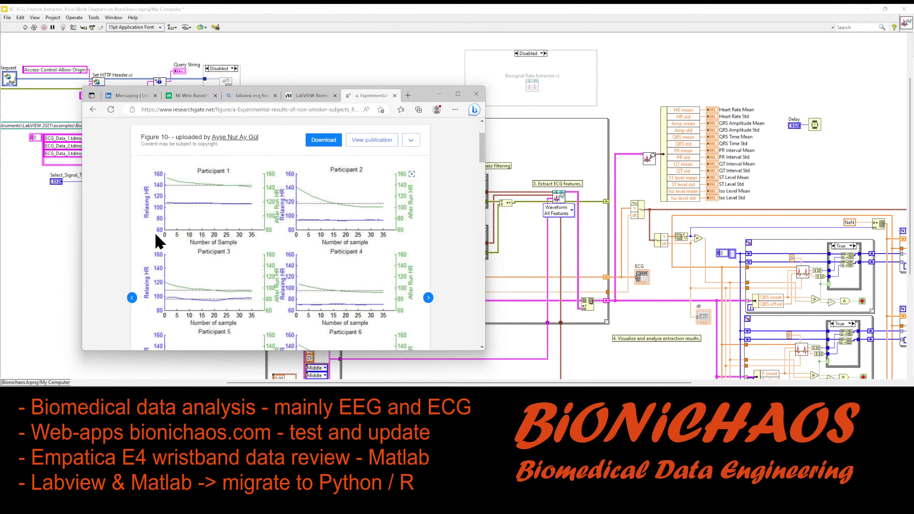
pyautogui.scroll(-4, 154, 232)
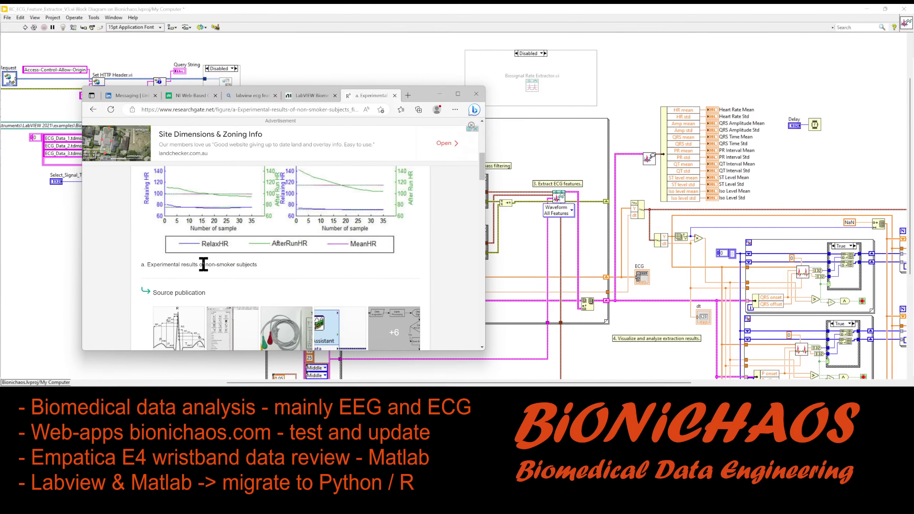
pyautogui.moveTo(203, 265); pyautogui.dragTo(249, 265)
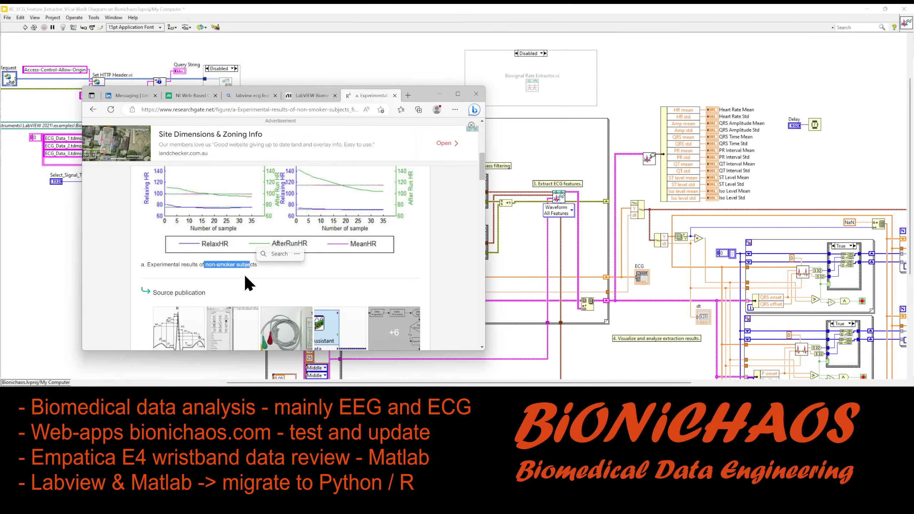
pyautogui.scroll(4, 249, 273)
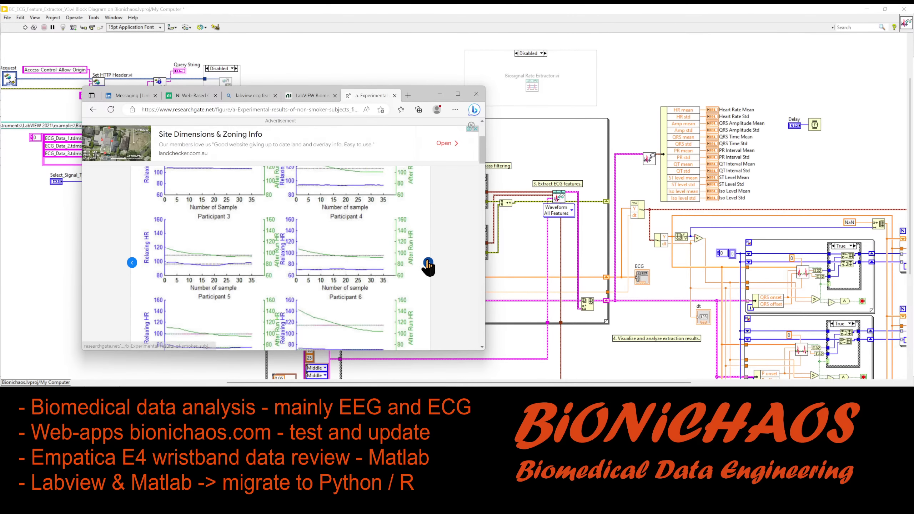
pyautogui.click(428, 263)
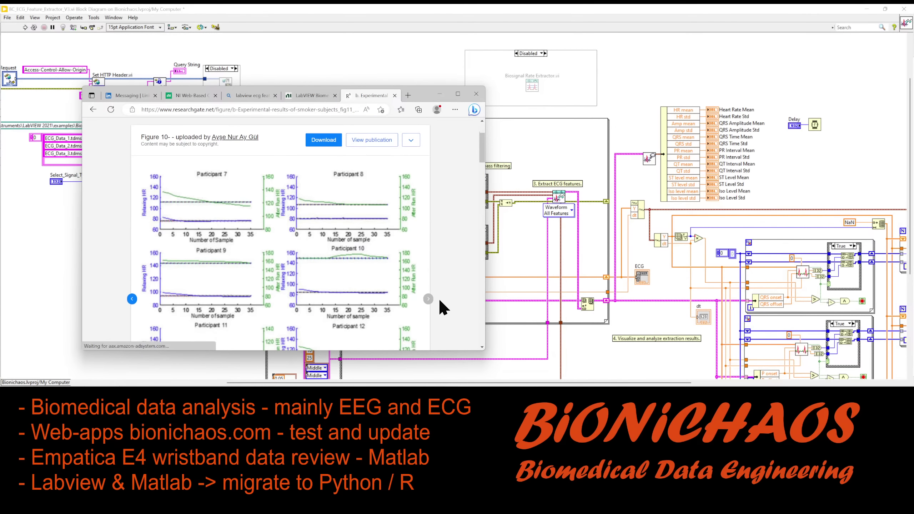
pyautogui.scroll(-4, 418, 260)
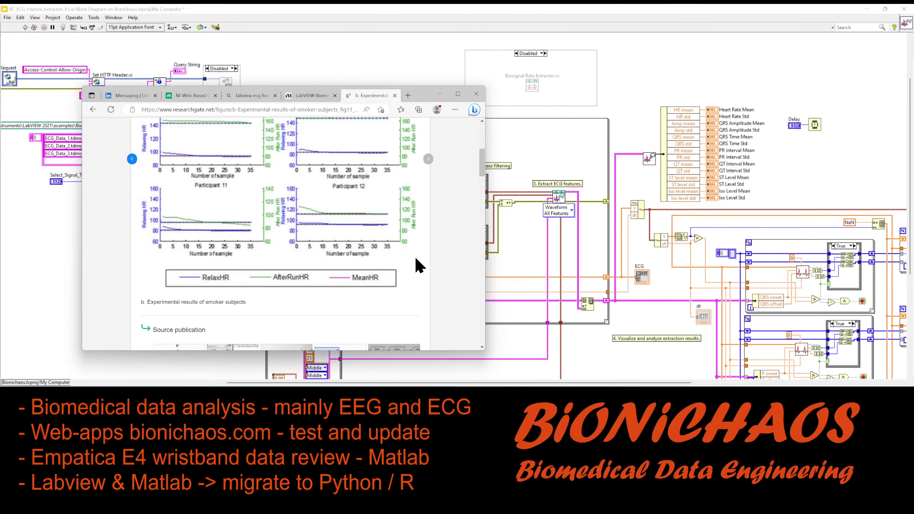
pyautogui.scroll(1, 349, 299)
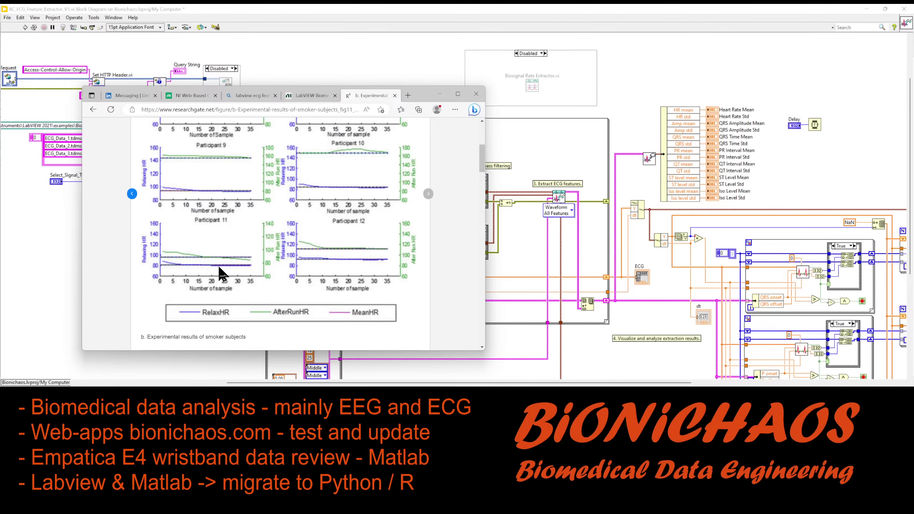
pyautogui.scroll(-4, 248, 220)
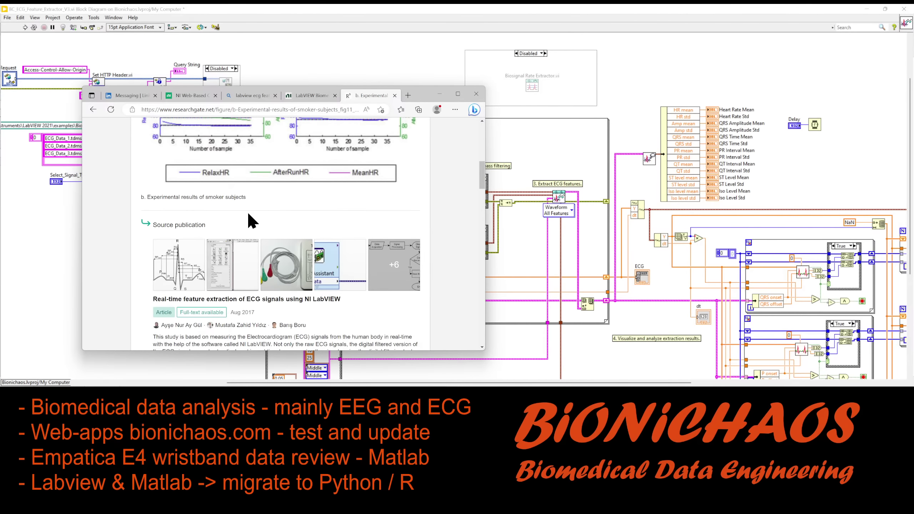
# Step: Open the ECG module and NI myDAQ figure from the source publication and copy "AD8232 ECG module" from its caption
pyautogui.click(286, 266)
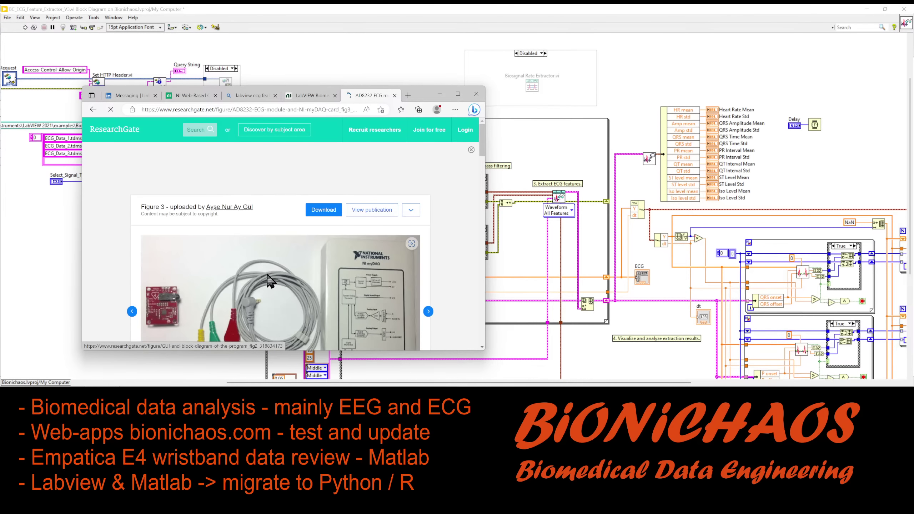
pyautogui.scroll(-2, 265, 260)
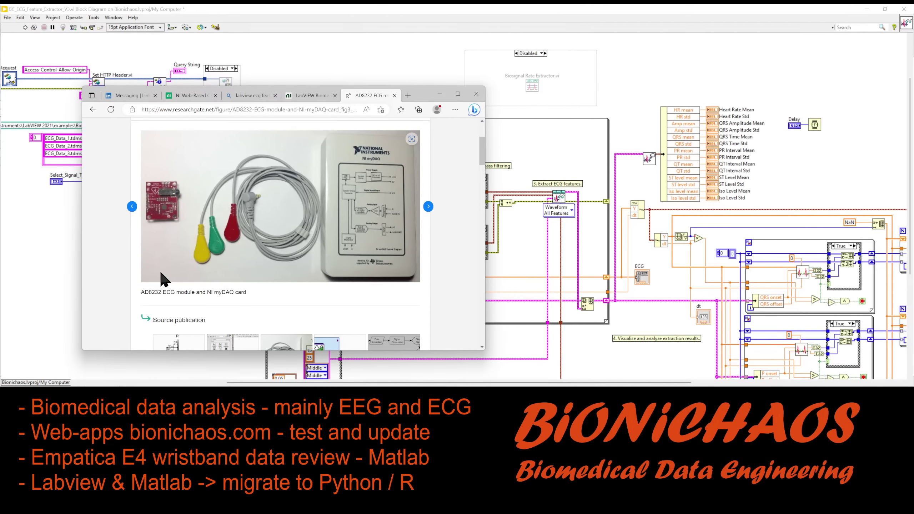
pyautogui.doubleClick(146, 292)
pyautogui.click(138, 292)
pyautogui.moveTo(191, 292); pyautogui.dragTo(194, 299)
pyautogui.hotkey('ctrl', 'c')
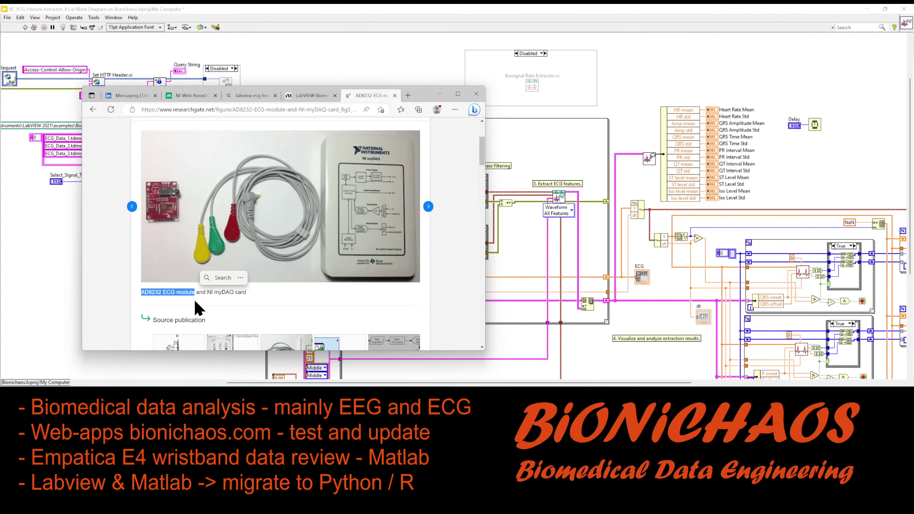
# Step: Search the web for "AD8232 ECG module" in a new tab and look over the product listings
pyautogui.click(406, 93)
pyautogui.hotkey('ctrl', 'v')
pyautogui.press('Return')
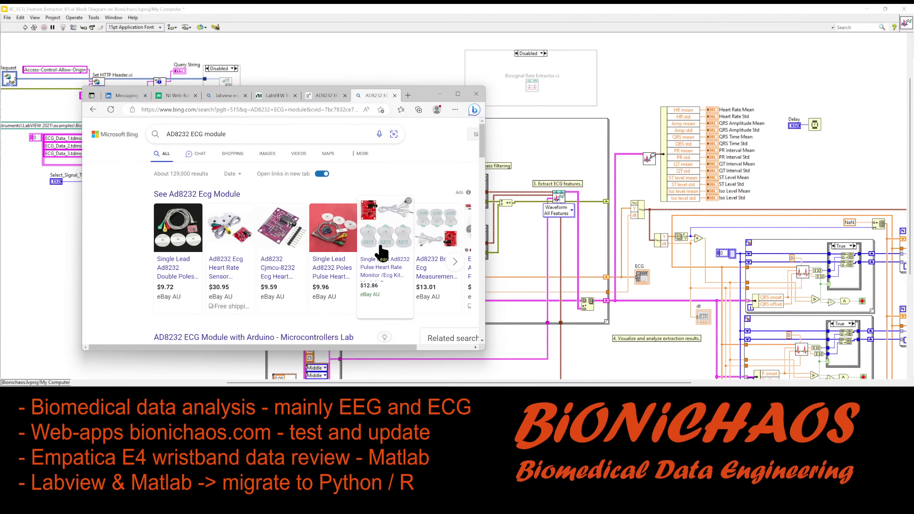
pyautogui.scroll(-3, 379, 247)
pyautogui.scroll(3, 361, 125)
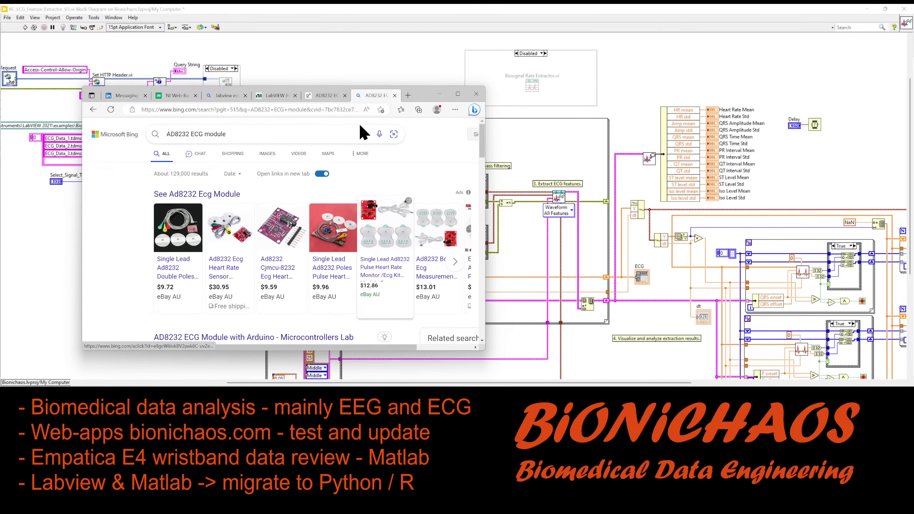
# Step: Return to the ResearchGate figure page, view the program flowchart figure from the source publication, and go back to the DAQ Assistant figure
pyautogui.click(321, 96)
pyautogui.scroll(-2, 266, 196)
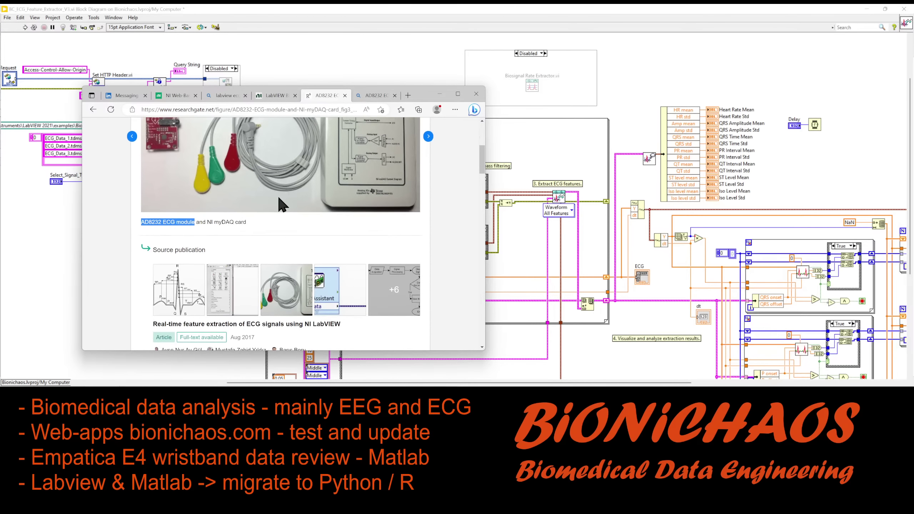
pyautogui.scroll(-1, 285, 195)
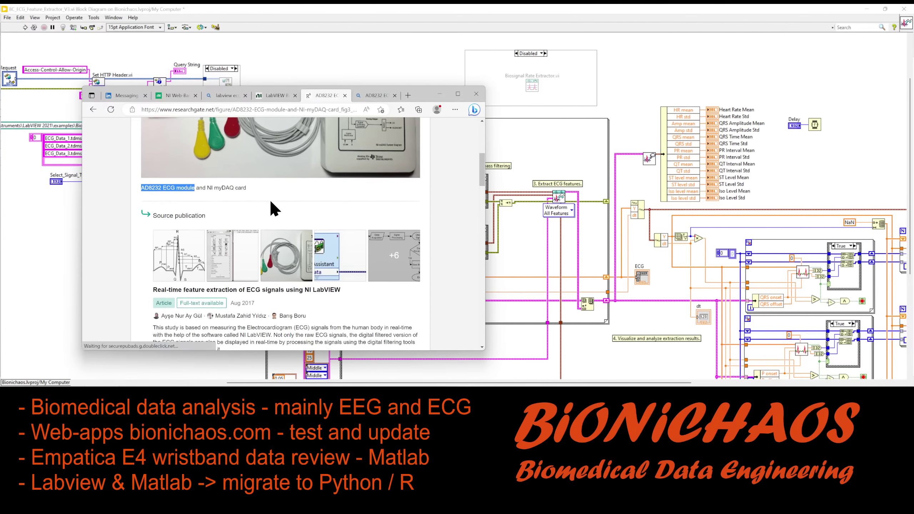
pyautogui.click(396, 265)
pyautogui.scroll(-5, 316, 251)
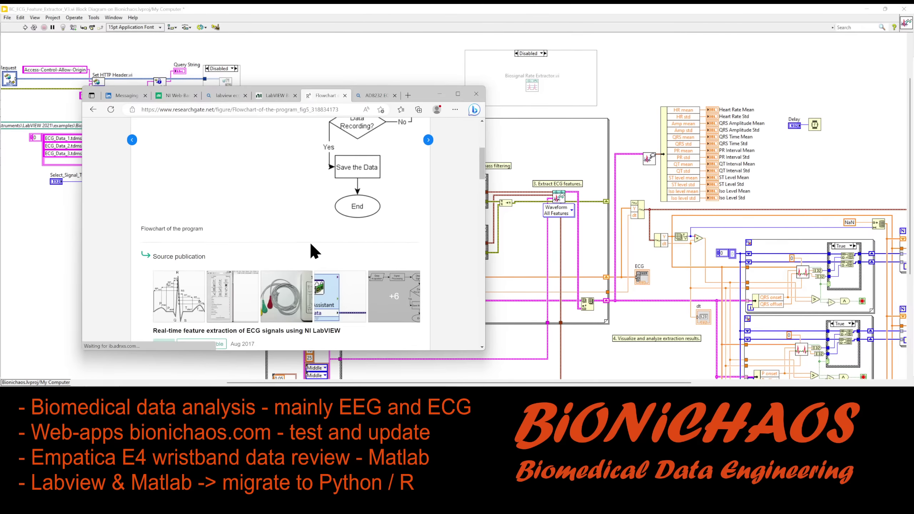
pyautogui.scroll(2, 308, 241)
pyautogui.click(132, 209)
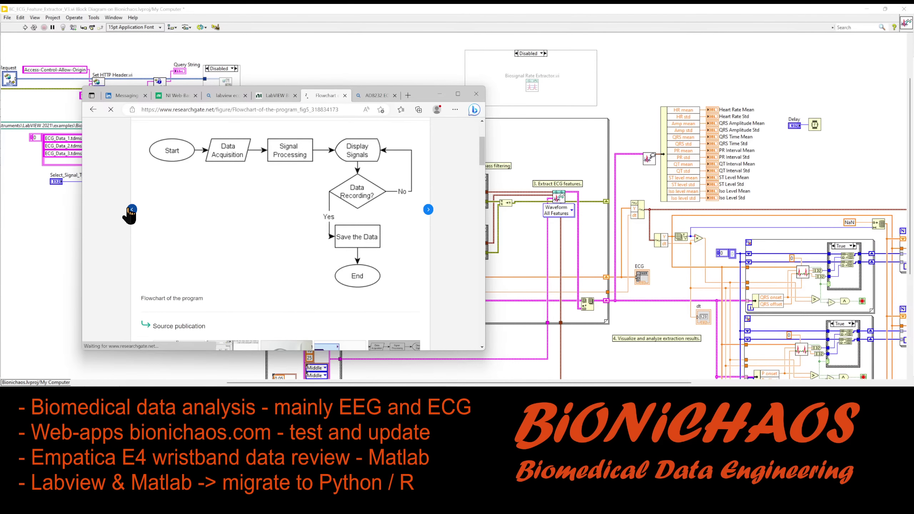
pyautogui.scroll(-1, 428, 213)
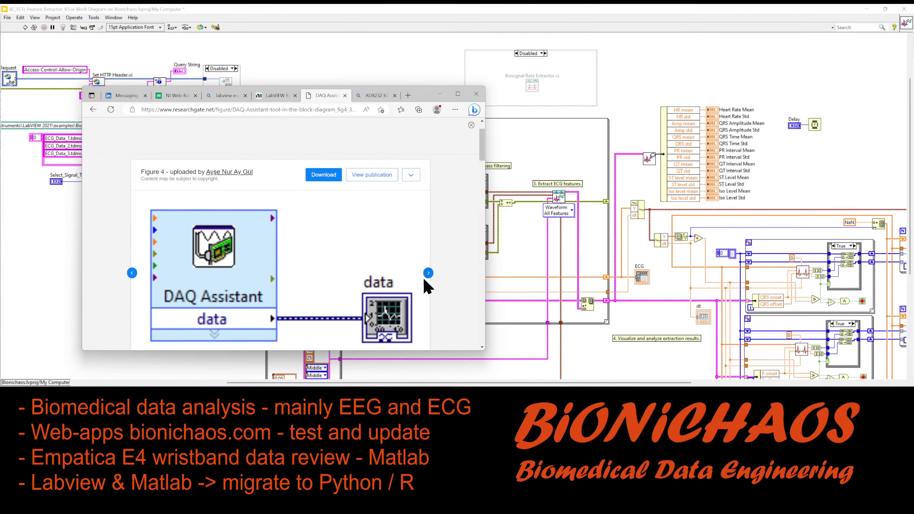
# Step: Advance through the publication's figures to Figure 9 and examine the original, filtered and Teager energy ECG signals on the program's GUI
pyautogui.scroll(-1, 429, 211)
pyautogui.click(428, 203)
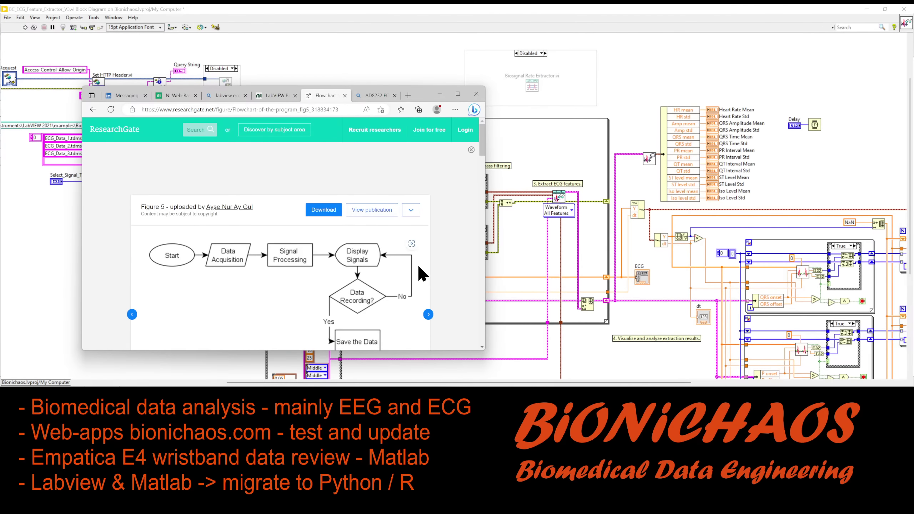
pyautogui.scroll(-2, 421, 260)
pyautogui.click(429, 247)
pyautogui.click(428, 279)
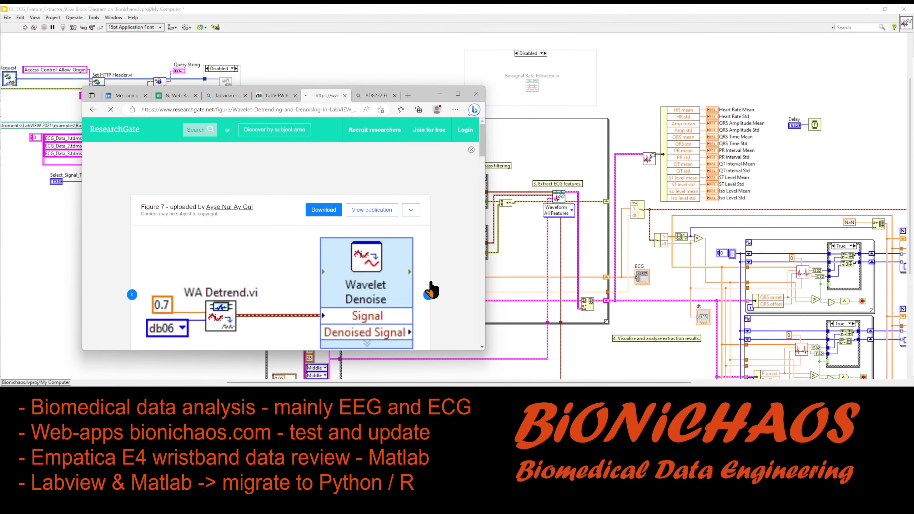
pyautogui.click(428, 287)
pyautogui.click(429, 285)
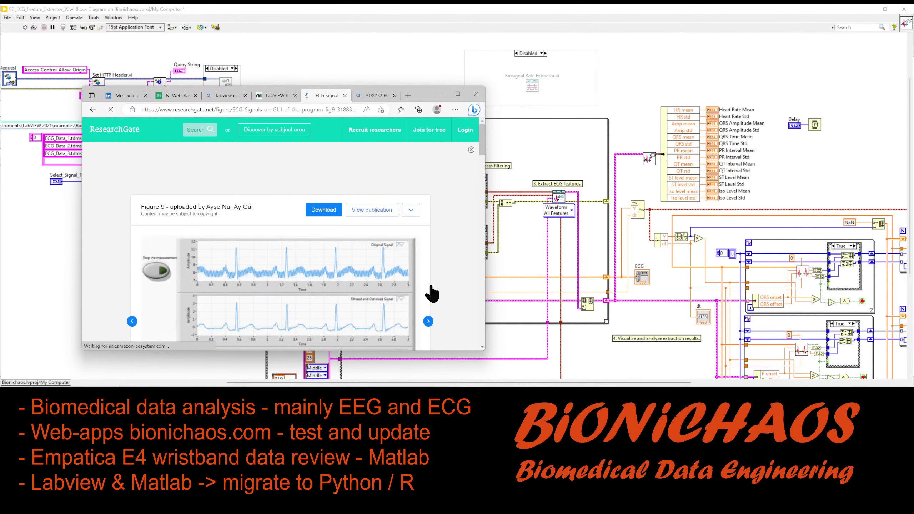
pyautogui.scroll(-2, 430, 286)
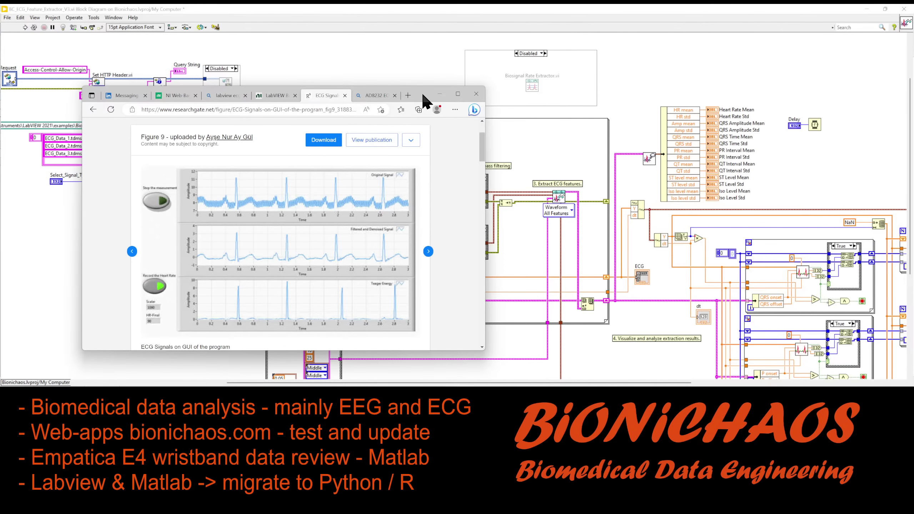
# Step: Switch to G Web Development Software and view the whole ECG Feature Extractor panel at 25% zoom
pyautogui.moveTo(421, 91); pyautogui.dragTo(161, 143)
pyautogui.click(180, 144)
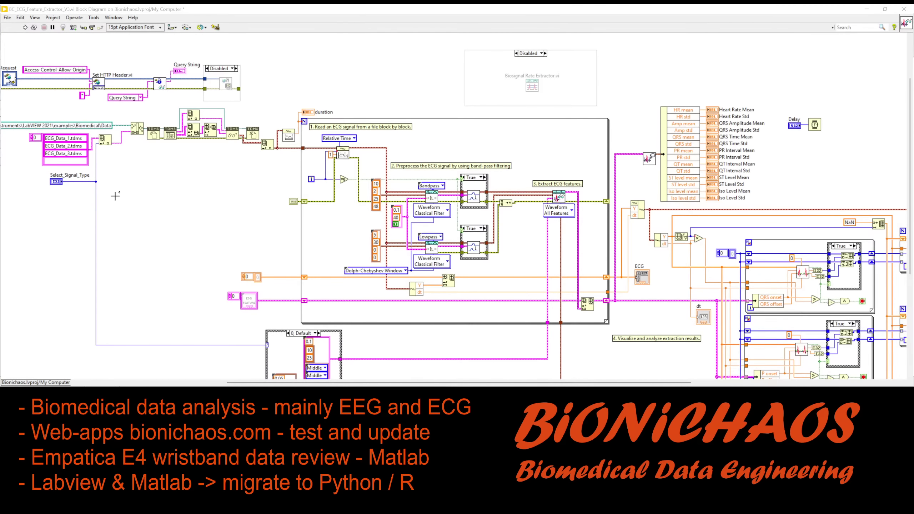
pyautogui.hotkey('alt', 'Tab')
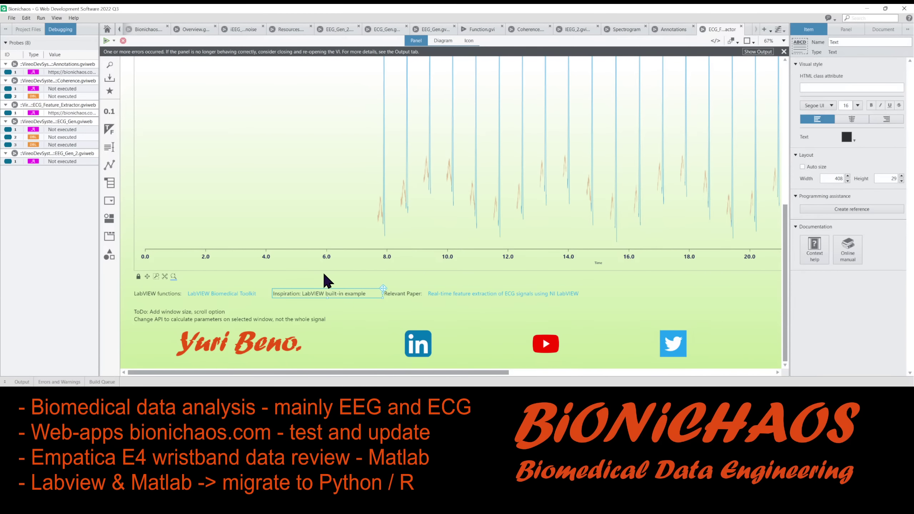
pyautogui.scroll(-3, 323, 271)
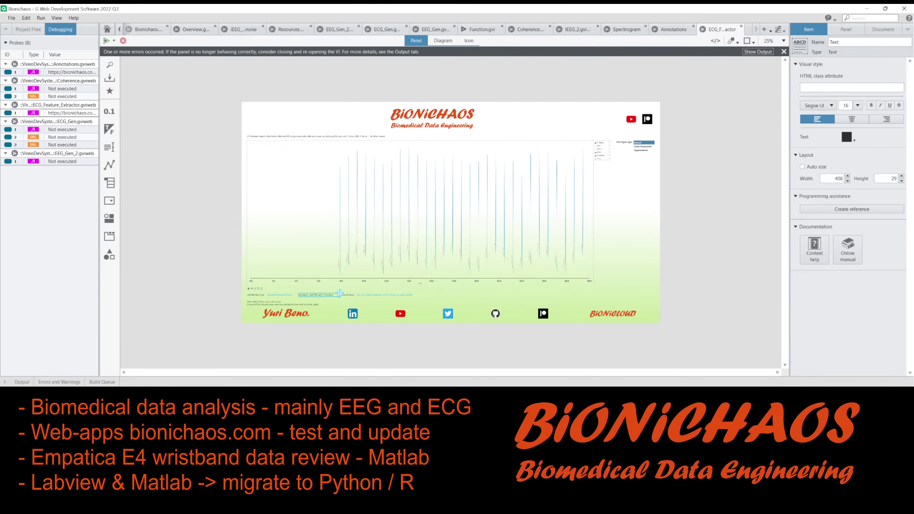
# Step: Switch back to Edge and show the Sakarya University Journal of Science page of the ECG feature extraction article
pyautogui.hotkey('alt', 'Tab')
pyautogui.hotkey('alt', 'Tab')
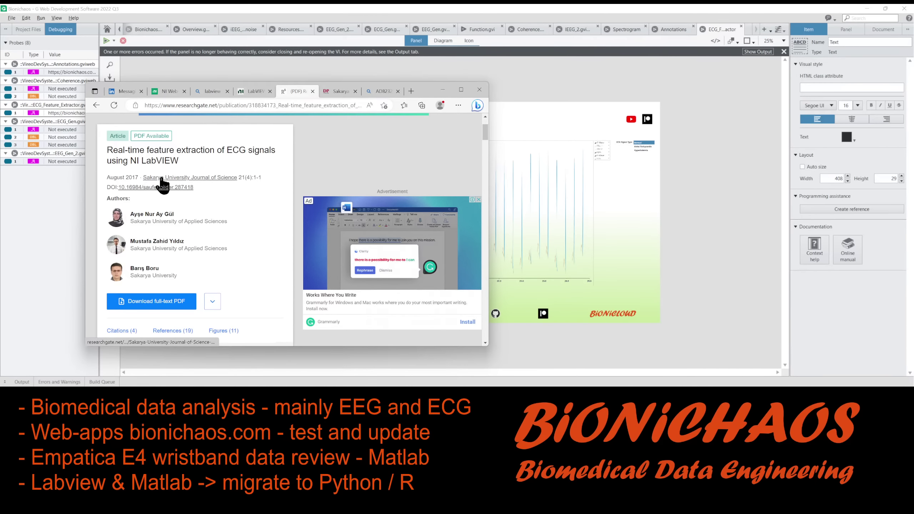
pyautogui.click(340, 91)
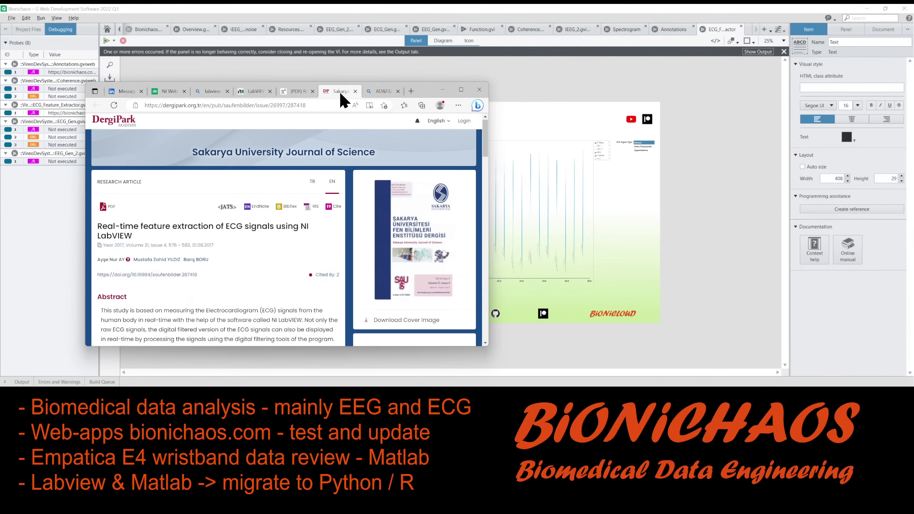